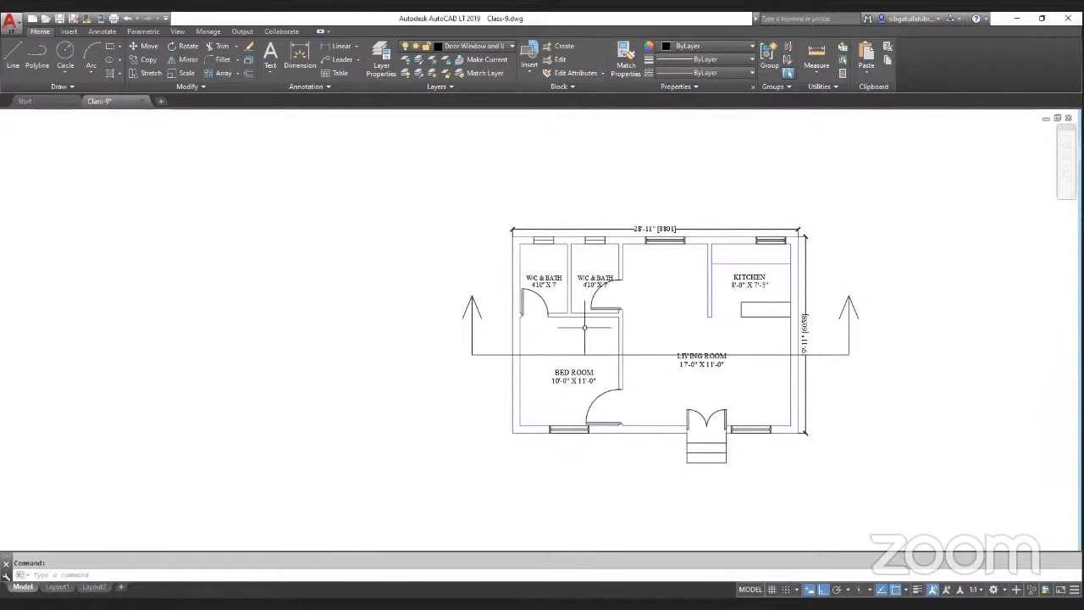
scroll(512, 251, "down", 2)
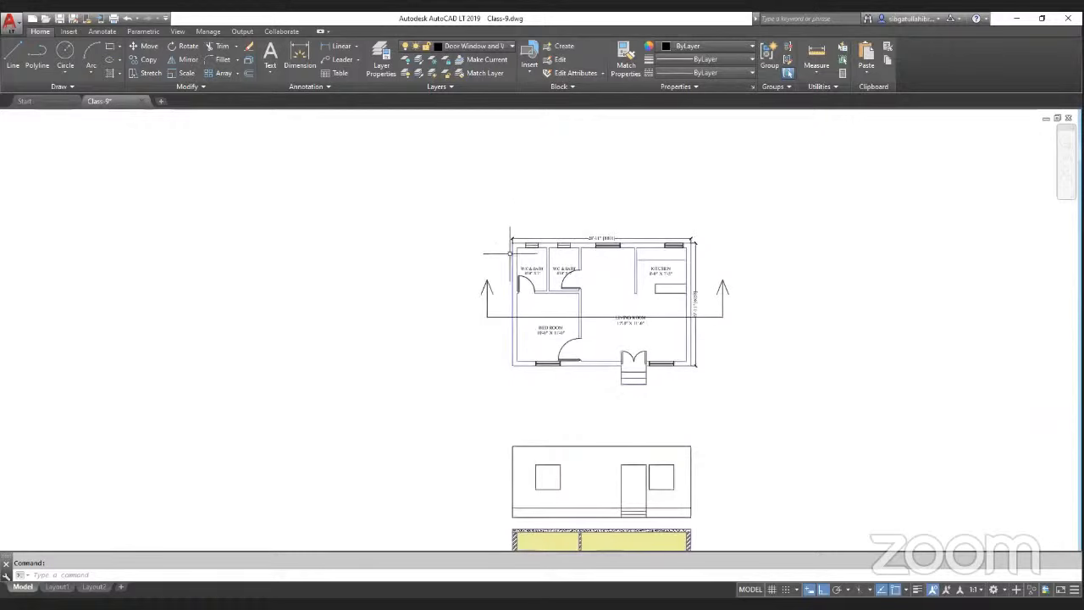
scroll(737, 272, "up", 1)
scroll(736, 272, "up", 2)
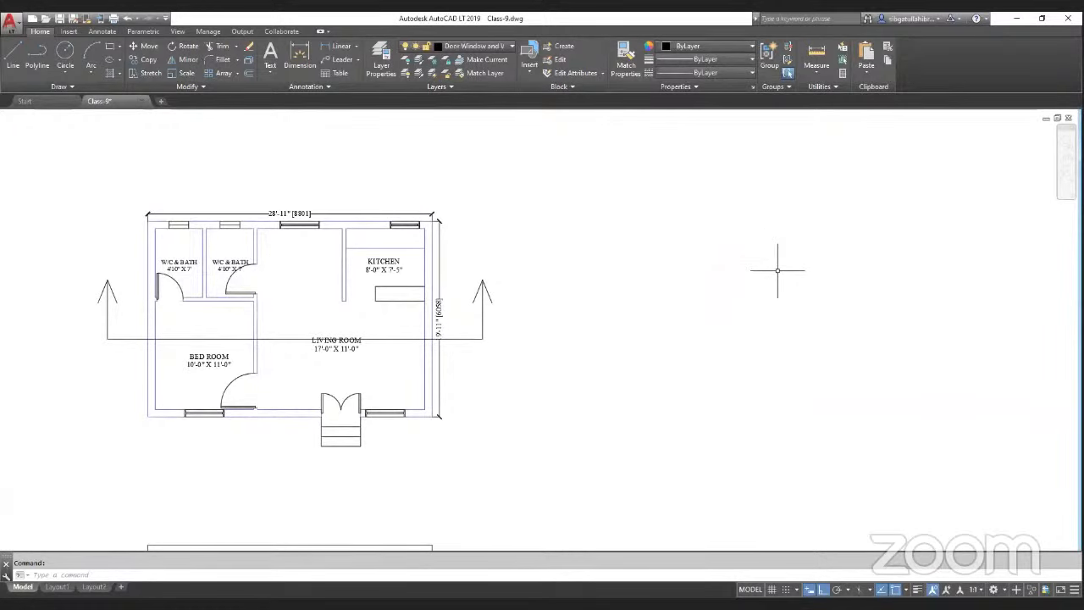
scroll(528, 318, "down", 2)
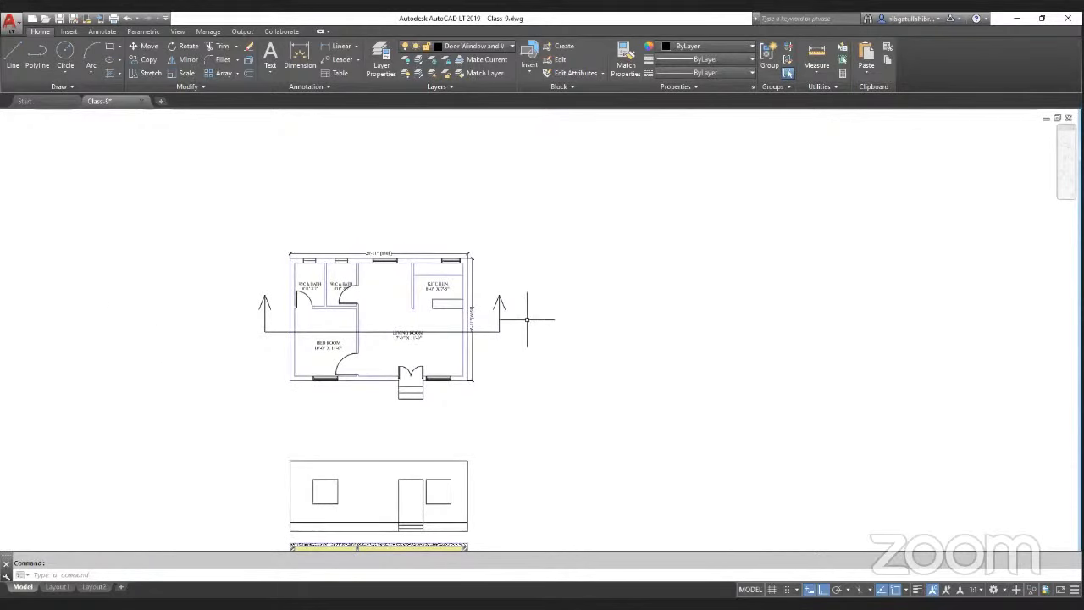
scroll(851, 317, "up", 2)
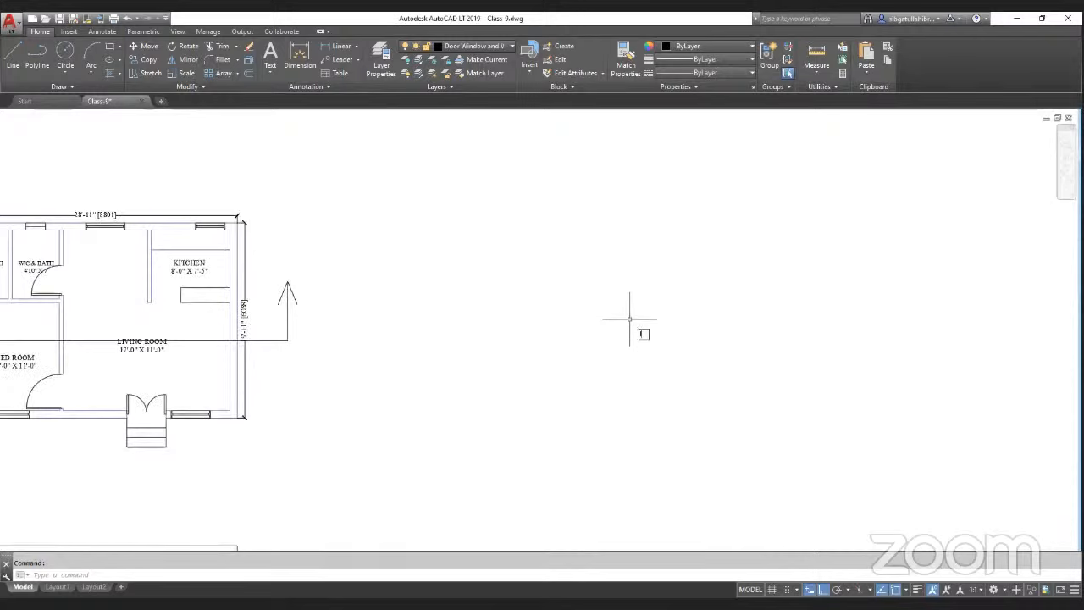
key("Return")
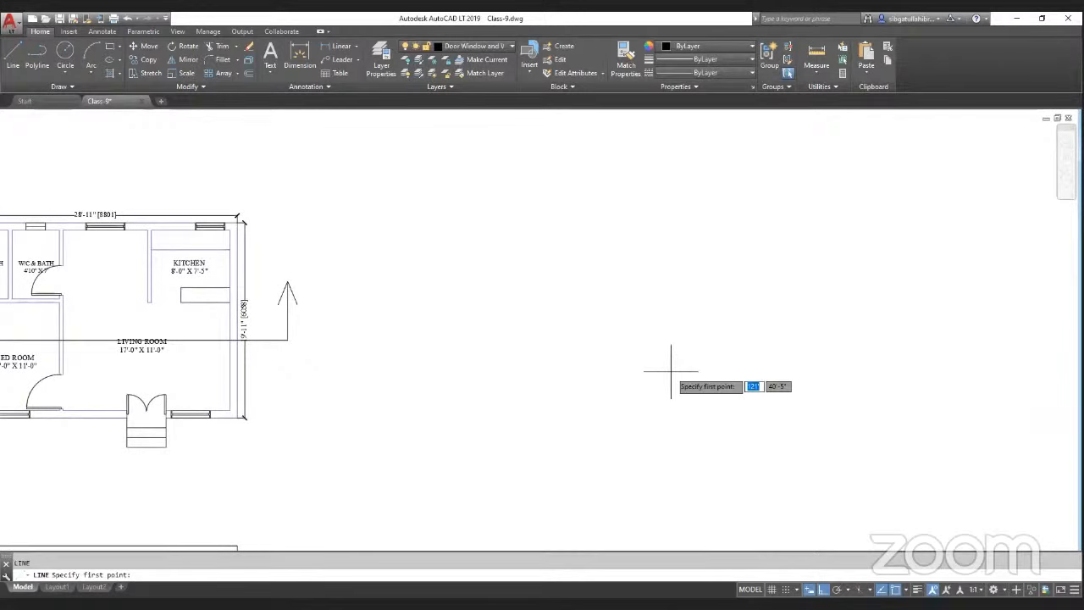
key("Escape")
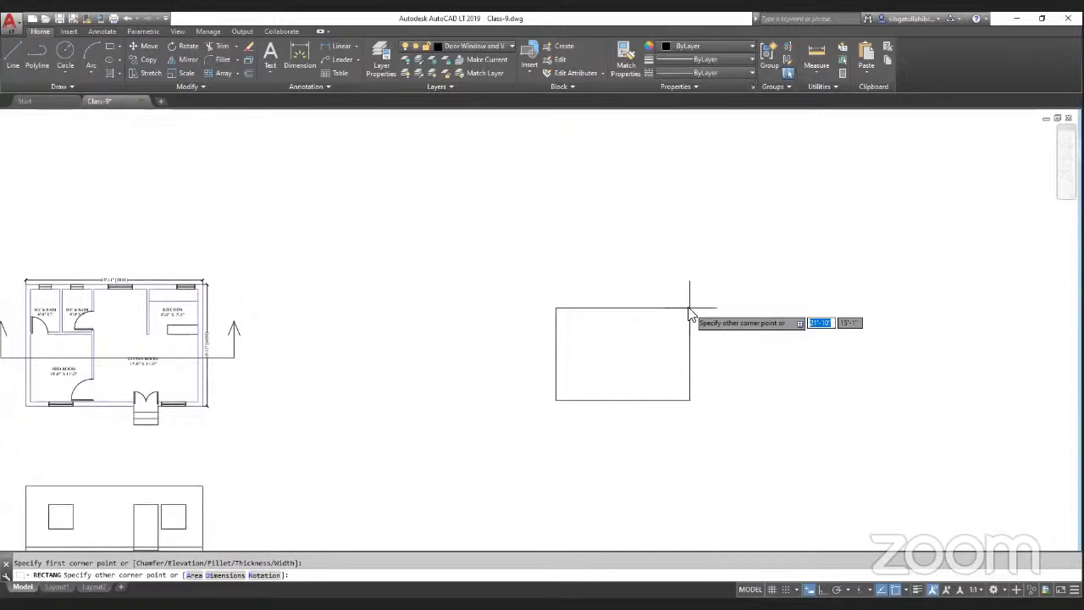
Step: Draw a rectangle 11' wide by 12' tall from the chosen first corner
type("11'")
key("Tab")
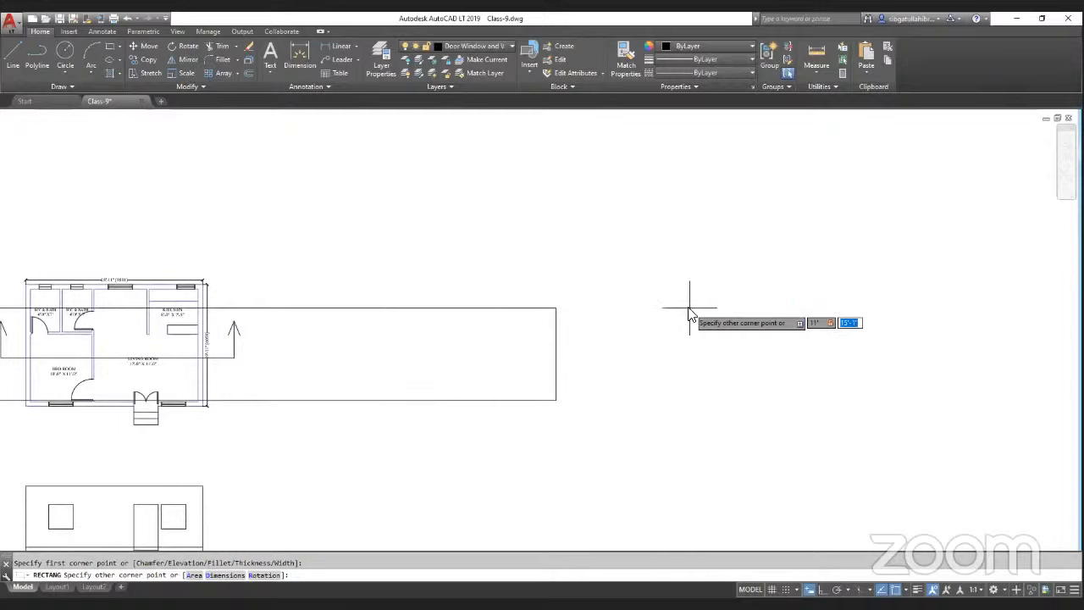
type("12'")
key("Return")
Step: Try offsetting the rectangle outward with the default offset distance
scroll(635, 375, "up", 5)
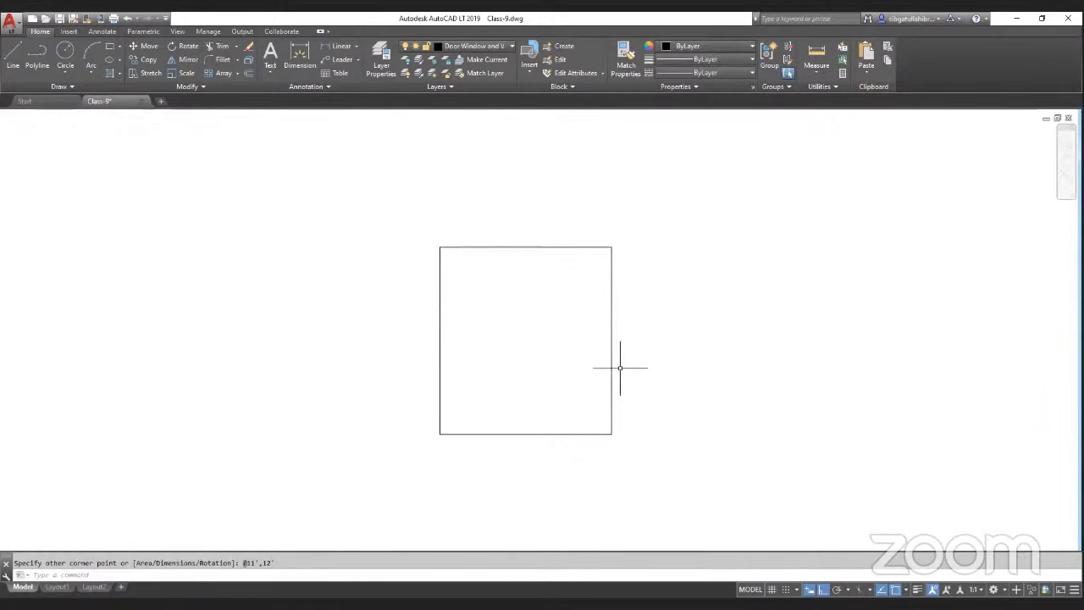
type("o")
key("Return")
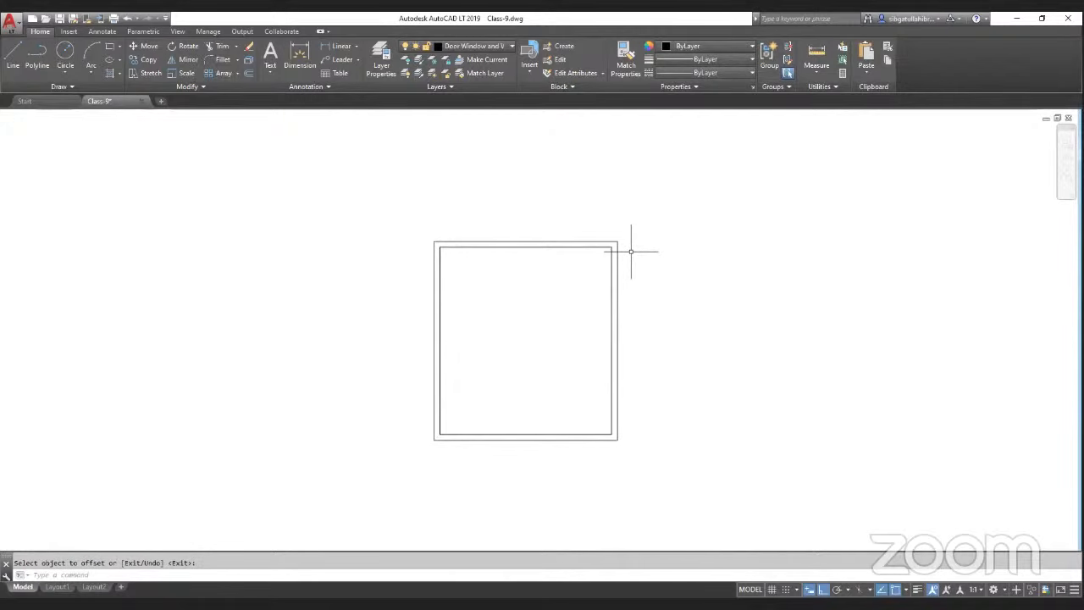
key("ctrl+z")
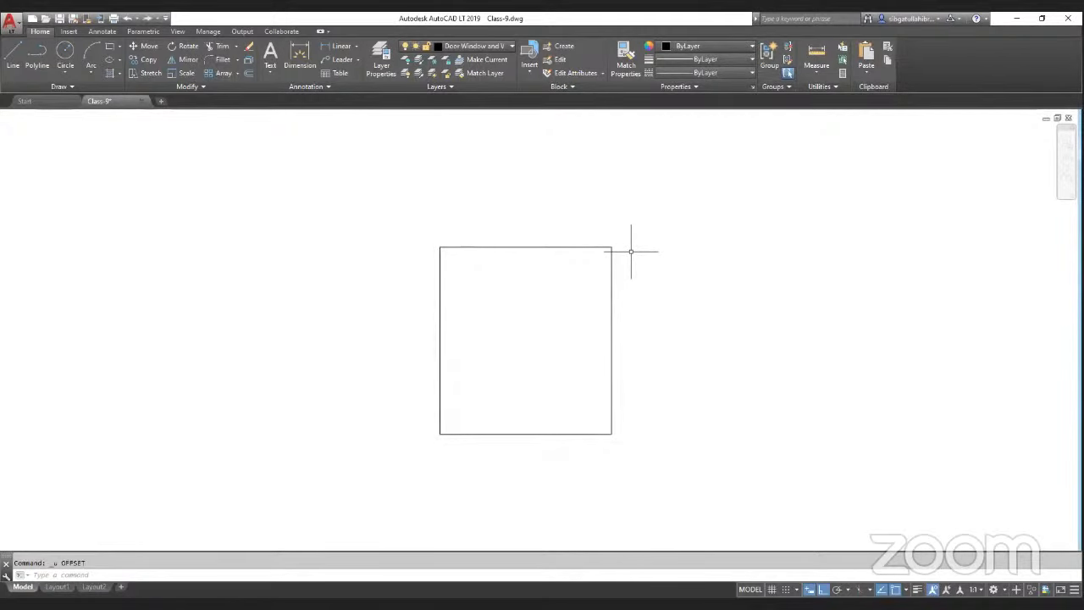
Step: Explode the rectangle into separate lines with the Explode command
type("x")
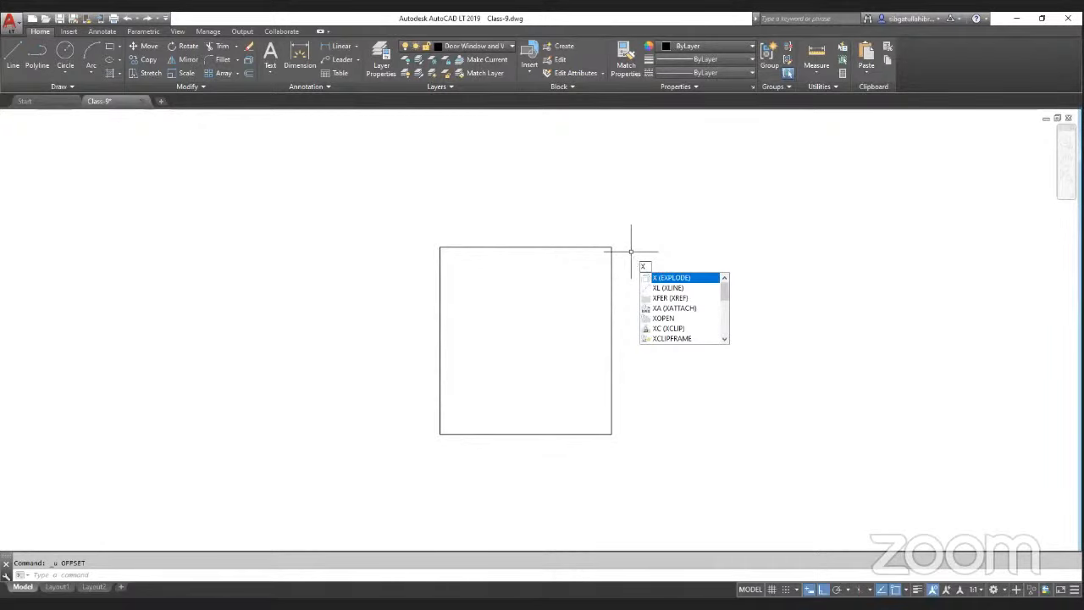
key("Return")
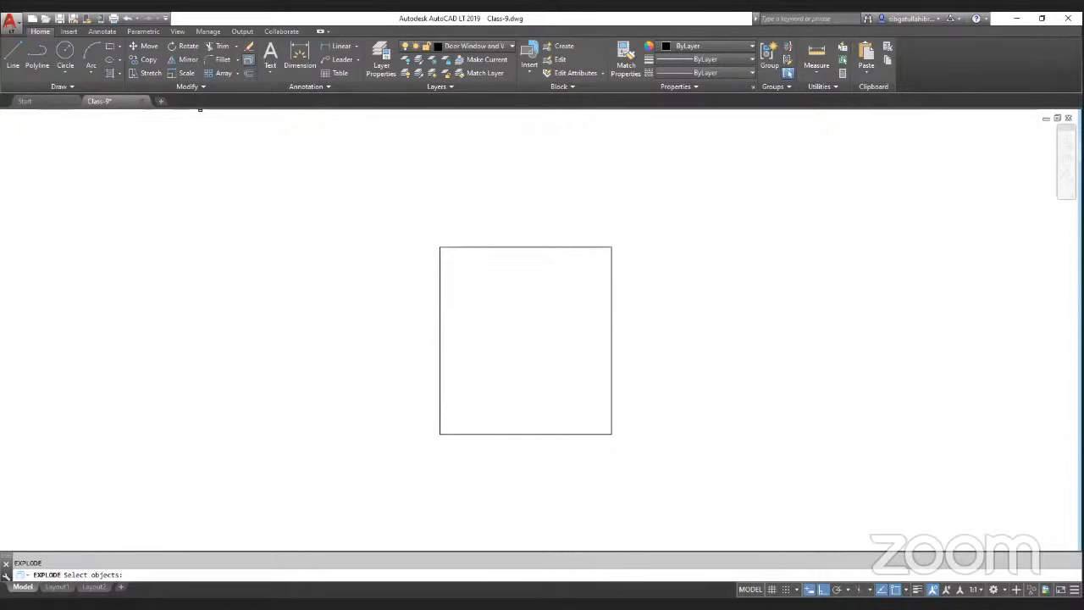
left_click(587, 248)
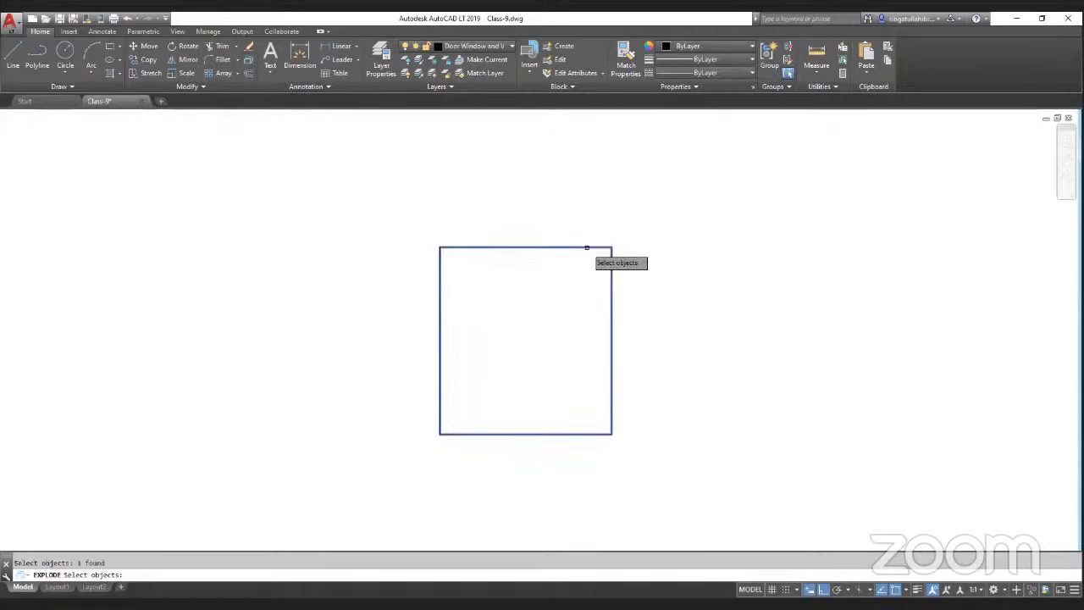
key("Return")
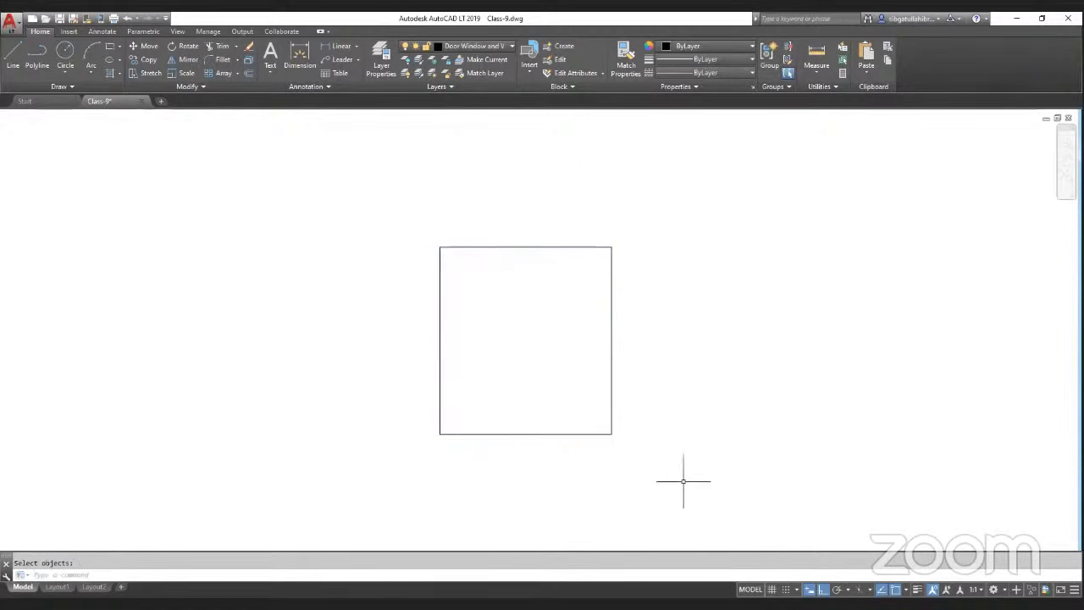
left_click(623, 288)
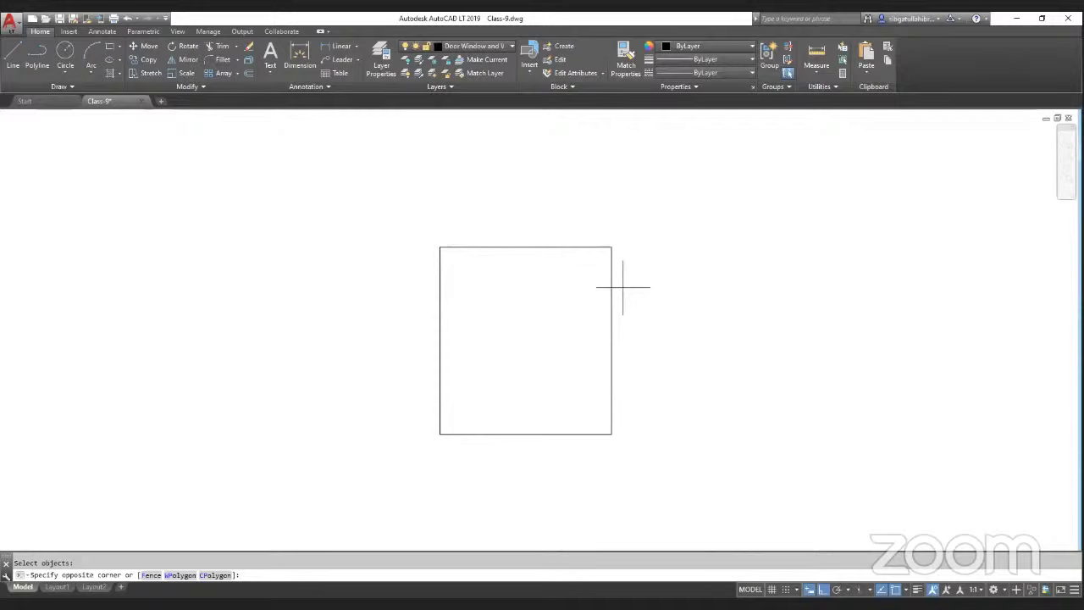
key("Escape")
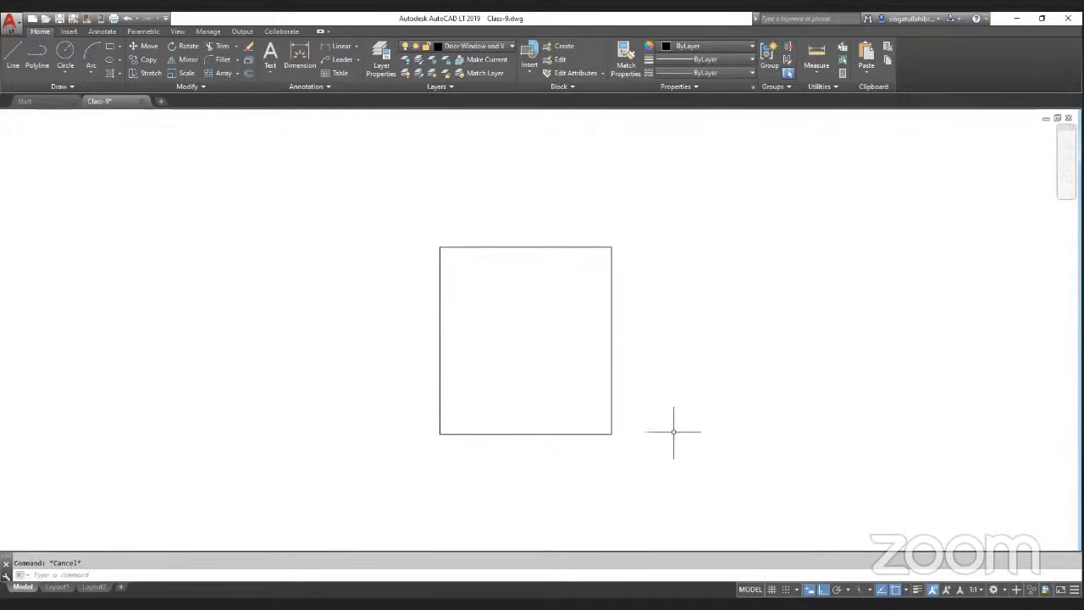
Step: Offset each of the four rectangle lines outward by 4.5 to form the wall thickness
type("o")
key("Return")
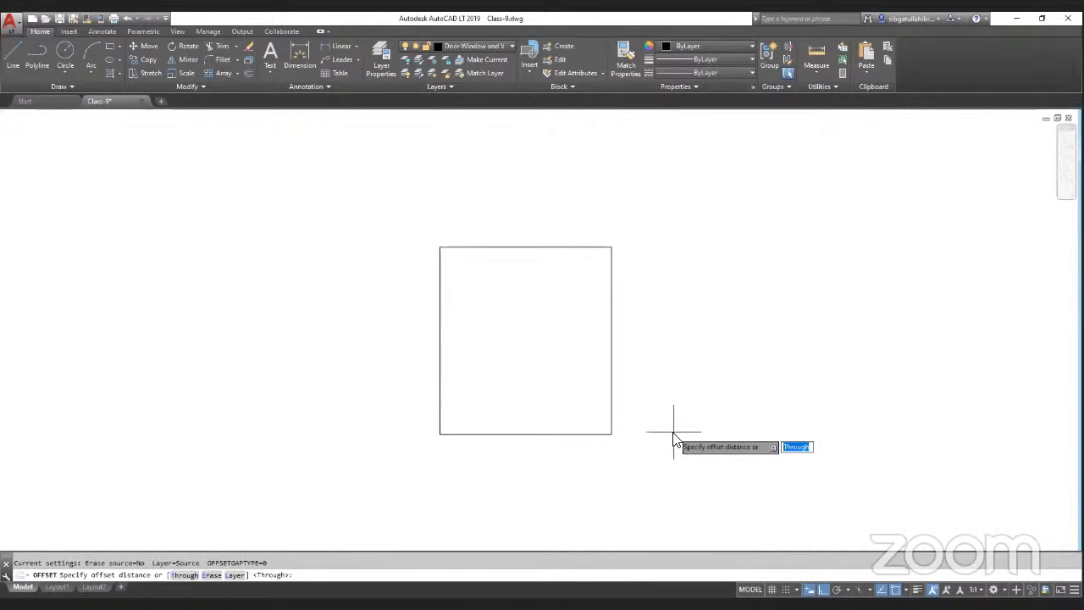
type("4.5'")
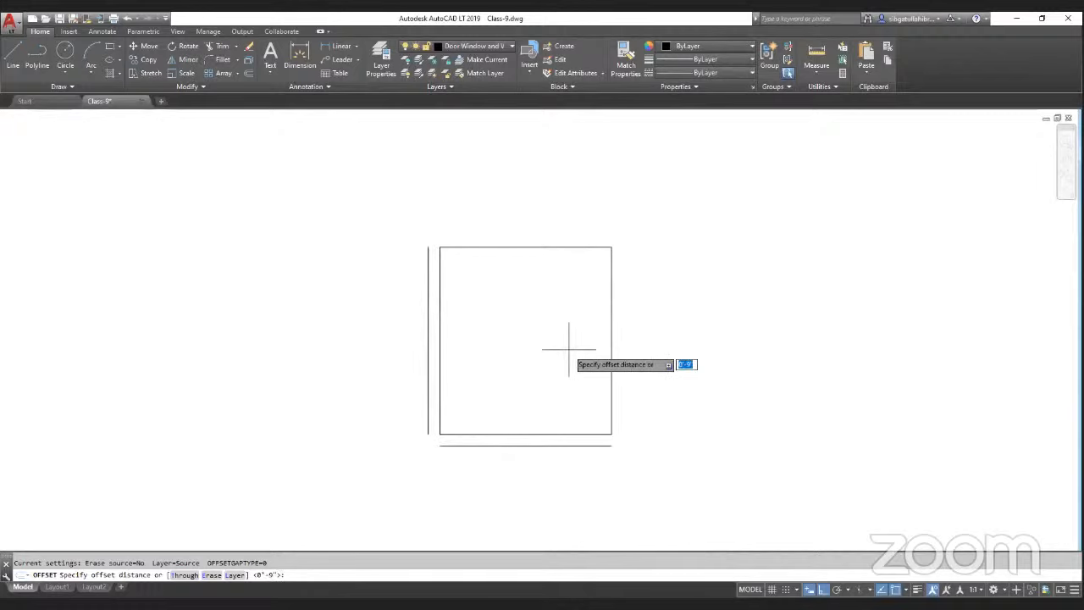
type("4.5")
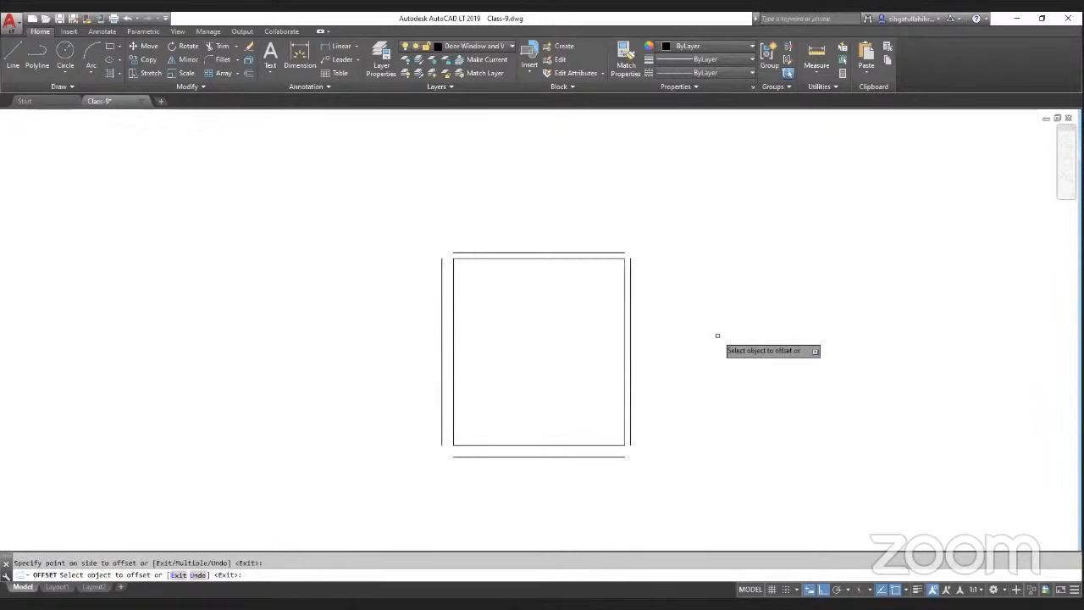
key("Return")
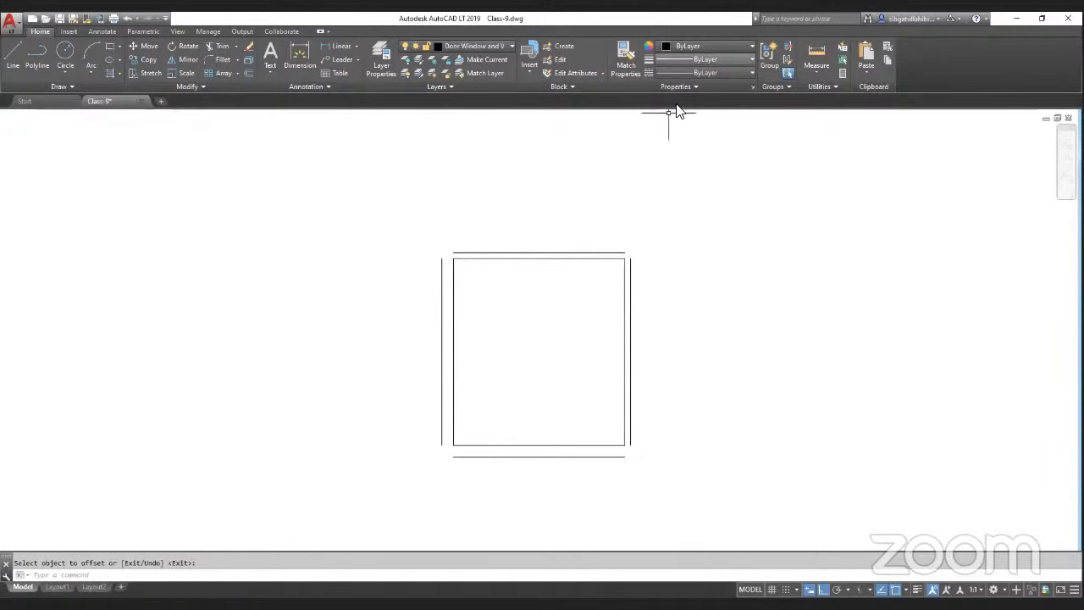
Step: Sketch a rough plot outline with an inner wall line and a corner room box using the annotation pen
mouse_move(758, 144)
left_mouse_down()
mouse_move(767, 316)
mouse_move(972, 316)
mouse_move(995, 313)
mouse_move(818, 143)
mouse_move(990, 137)
mouse_move(1008, 319)
mouse_move(995, 314)
left_mouse_up()
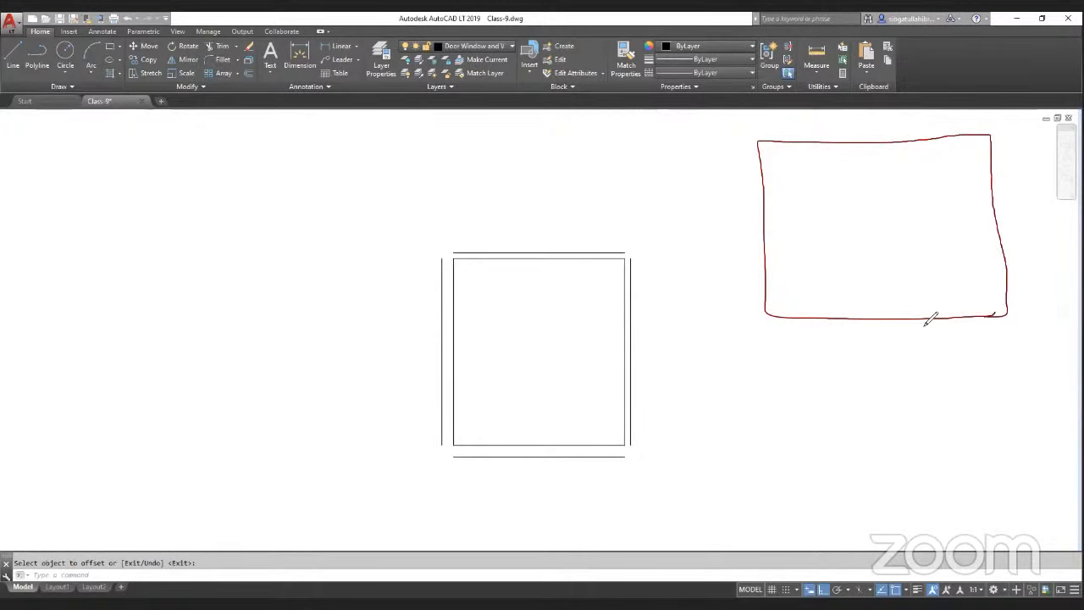
mouse_move(927, 317)
left_mouse_down()
mouse_move(922, 252)
mouse_move(1005, 251)
left_mouse_up()
left_click_drag(937, 317, 1006, 313)
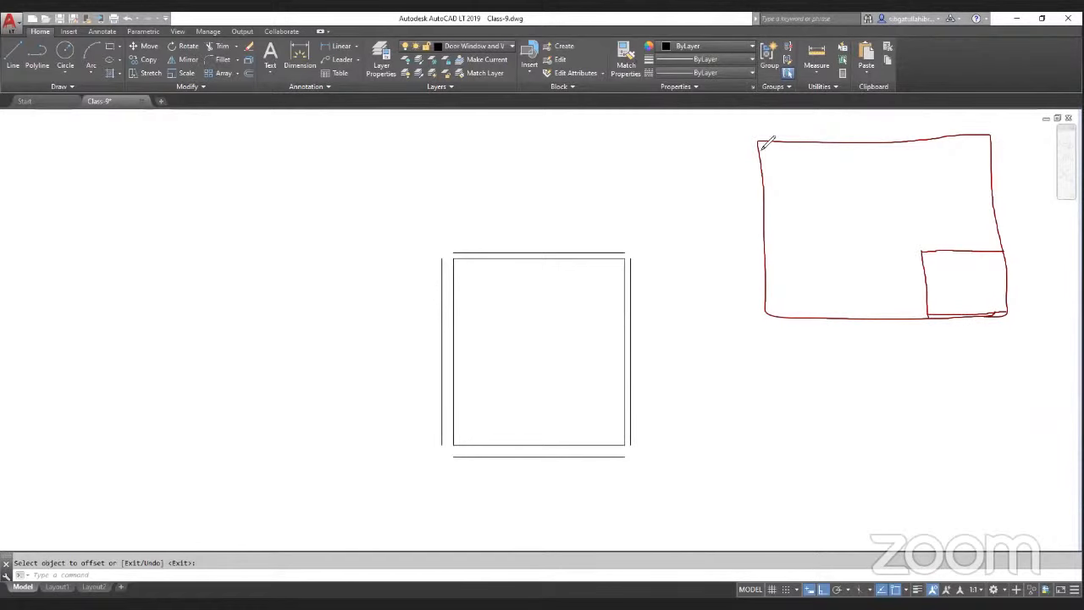
mouse_move(761, 143)
left_mouse_down()
mouse_move(775, 310)
mouse_move(927, 313)
left_mouse_up()
mouse_move(765, 151)
left_mouse_down()
mouse_move(975, 143)
mouse_move(988, 148)
mouse_move(1002, 248)
left_mouse_up()
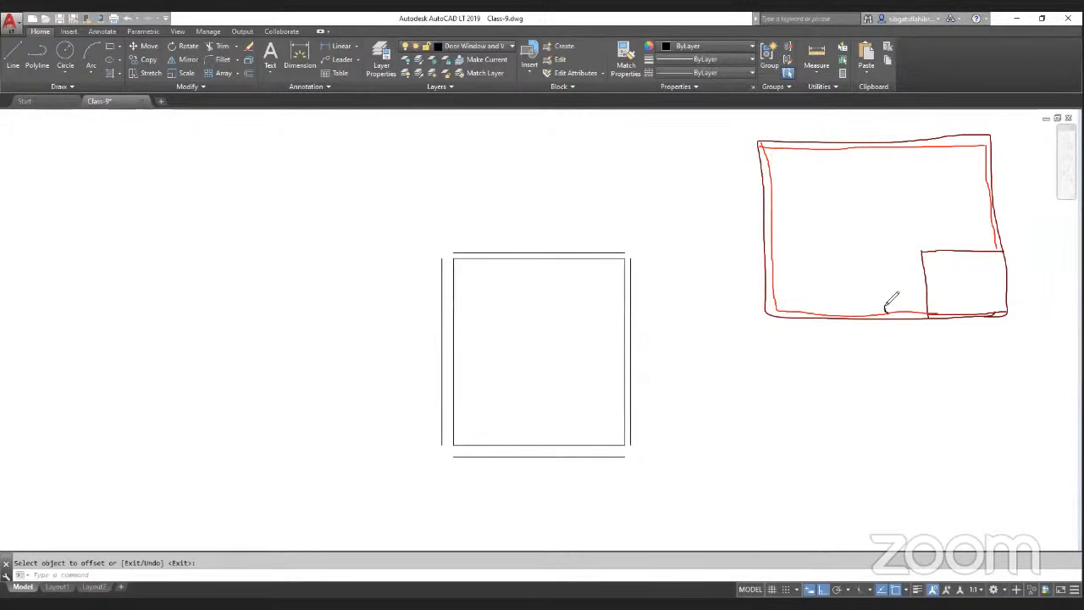
Step: Sketch a lower wall with a door marked 3 and a road line with an entrance arrow below the plan
left_click_drag(874, 297, 891, 296)
mouse_move(883, 297)
left_mouse_down()
mouse_move(889, 312)
mouse_move(890, 296)
mouse_move(783, 298)
left_mouse_up()
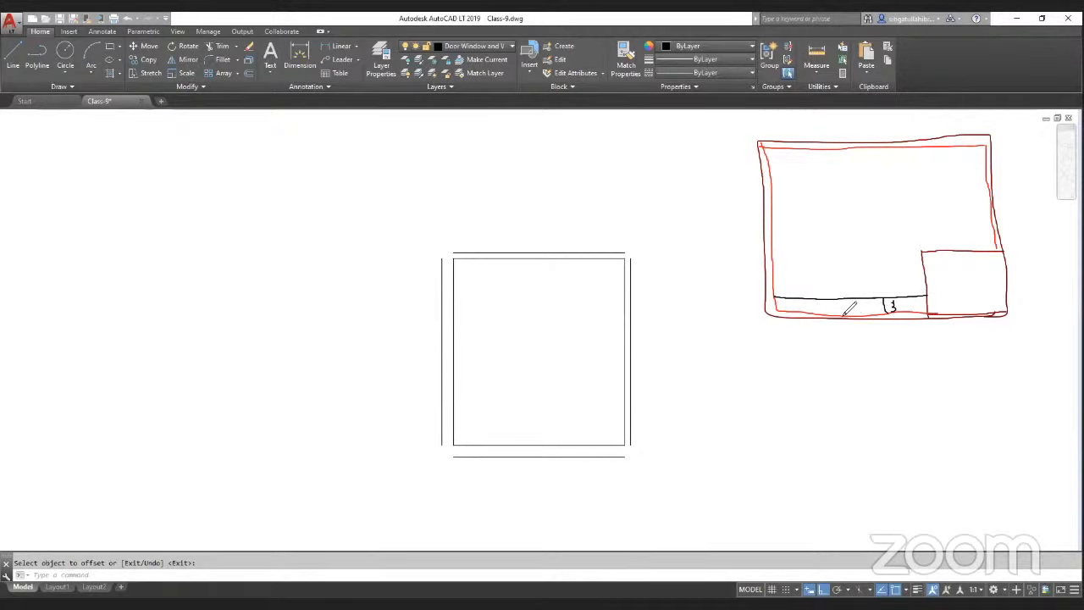
mouse_move(770, 374)
left_mouse_down()
mouse_move(765, 330)
mouse_move(1006, 336)
mouse_move(1015, 365)
left_mouse_up()
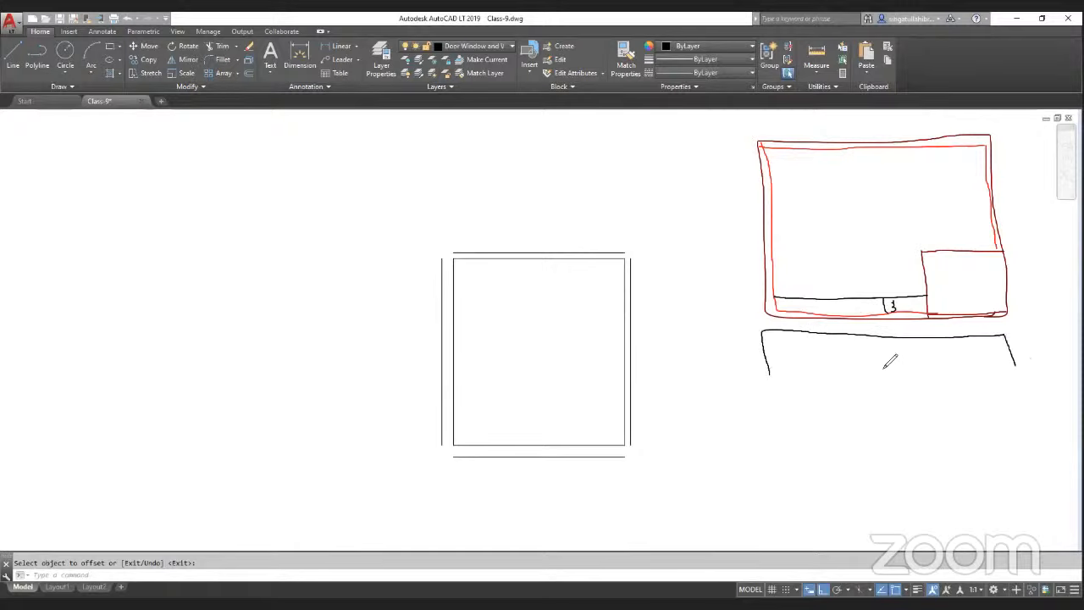
mouse_move(887, 404)
left_mouse_down()
mouse_move(885, 362)
mouse_move(874, 370)
mouse_move(887, 366)
left_mouse_up()
Step: Mark N on the left, top and right sides of the sketch
mouse_move(675, 227)
left_mouse_down()
mouse_move(676, 207)
mouse_move(698, 204)
left_mouse_up()
mouse_move(836, 136)
left_mouse_down()
mouse_move(851, 124)
mouse_move(851, 136)
left_mouse_up()
left_click_drag(1009, 226, 1031, 195)
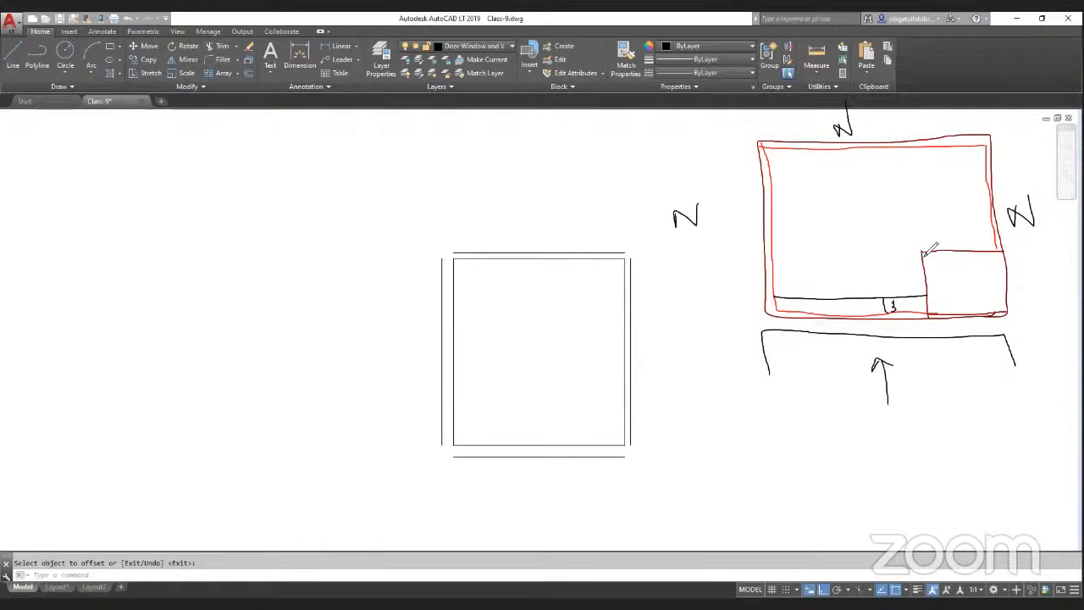
Step: Sketch interior room partitions with doors and a window across the lower half of the sketched plan
mouse_move(923, 251)
left_mouse_down()
mouse_move(859, 252)
mouse_move(859, 291)
left_mouse_up()
left_click_drag(844, 252, 769, 251)
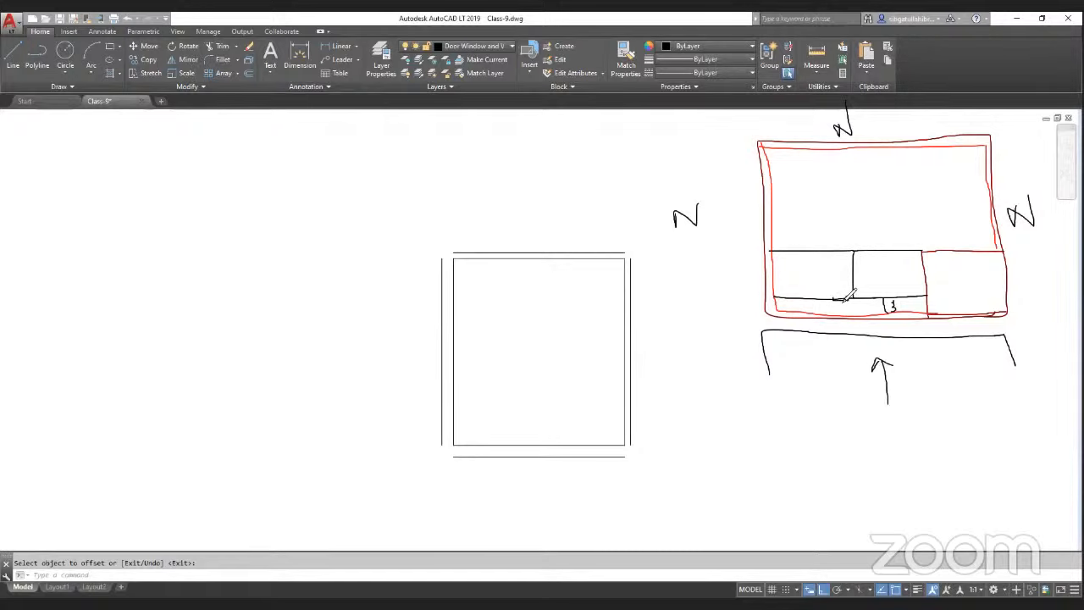
left_click_drag(843, 301, 834, 297)
mouse_move(835, 298)
left_mouse_down()
mouse_move(925, 309)
mouse_move(947, 342)
left_mouse_up()
left_click_drag(924, 263, 925, 275)
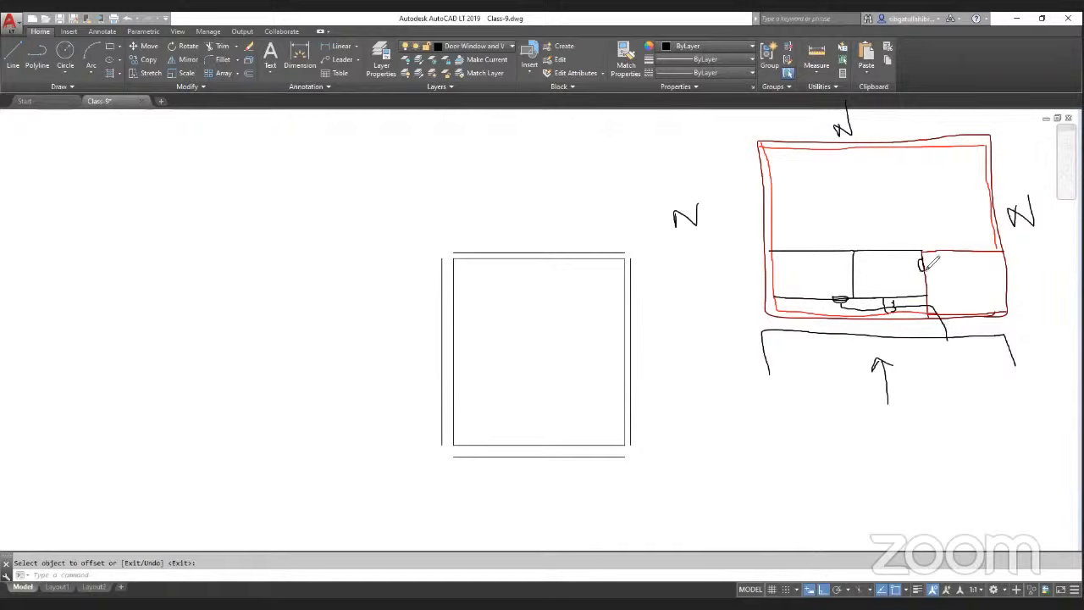
left_click_drag(924, 260, 931, 271)
left_click_drag(943, 251, 969, 251)
mouse_move(987, 184)
left_mouse_down()
mouse_move(857, 184)
mouse_move(854, 251)
left_mouse_up()
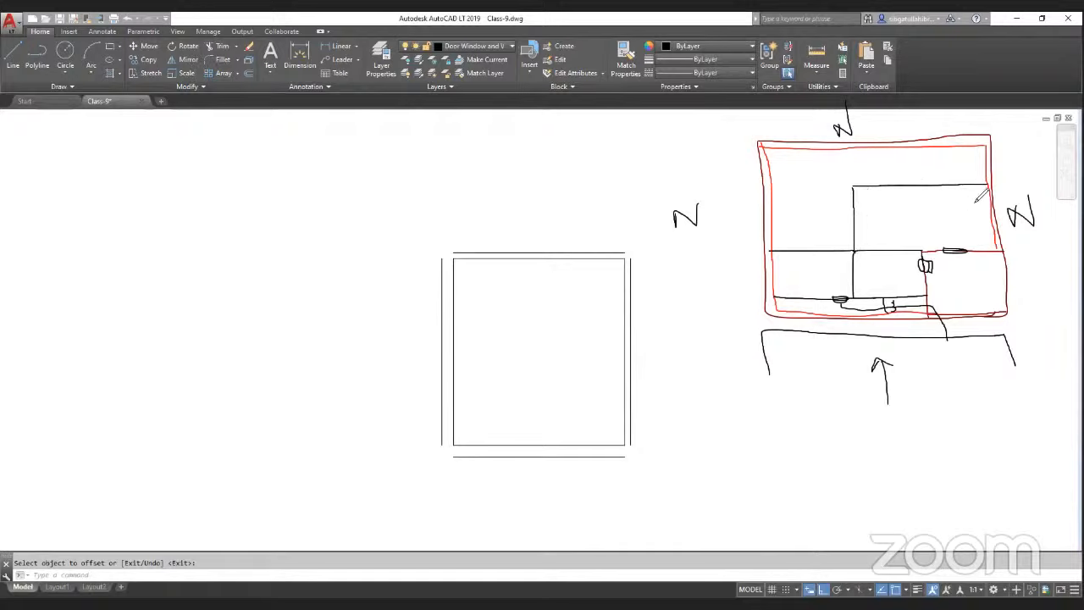
Step: Sketch bathroom blocks with a fixture cross and doors along the top edge of the sketched plan
left_click_drag(920, 211, 938, 209)
mouse_move(966, 148)
left_mouse_down()
mouse_move(966, 181)
mouse_move(986, 179)
mouse_move(986, 148)
mouse_move(966, 181)
mouse_move(985, 181)
left_mouse_up()
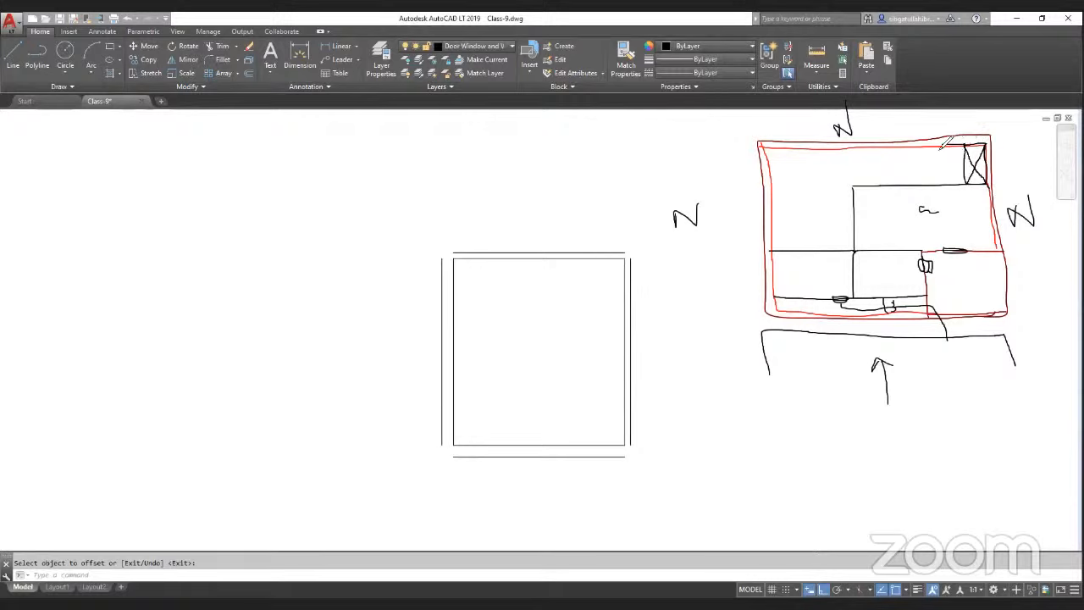
mouse_move(908, 145)
left_mouse_down()
mouse_move(907, 183)
mouse_move(967, 188)
left_mouse_up()
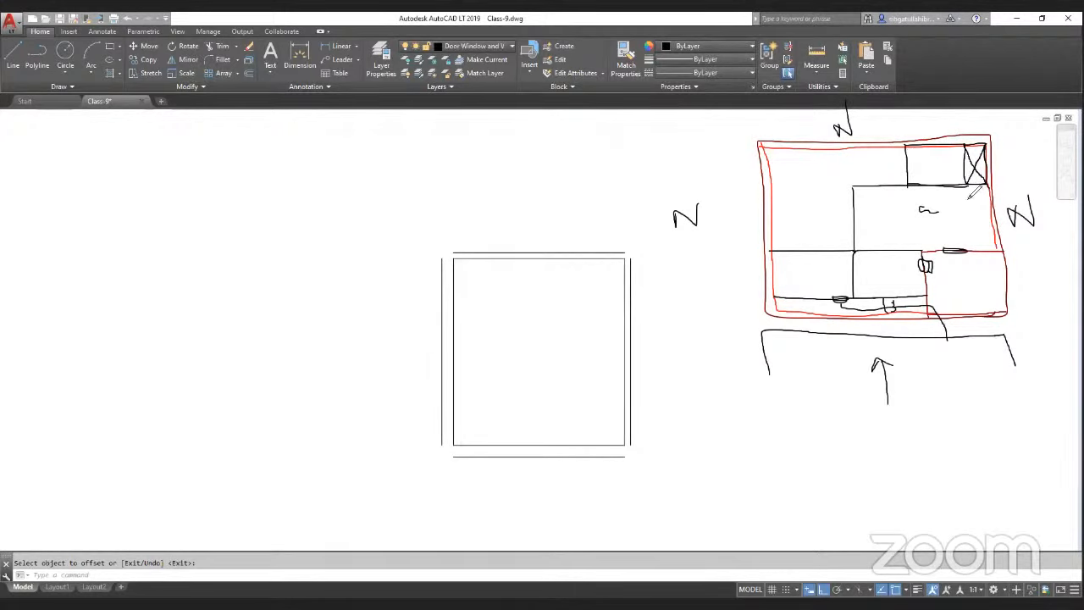
left_click_drag(967, 190, 969, 218)
mouse_move(967, 188)
left_mouse_down()
mouse_move(974, 219)
mouse_move(993, 219)
left_mouse_up()
mouse_move(951, 184)
left_mouse_down()
mouse_move(923, 183)
mouse_move(940, 187)
mouse_move(940, 156)
mouse_move(963, 155)
left_mouse_up()
left_click_drag(903, 144, 903, 187)
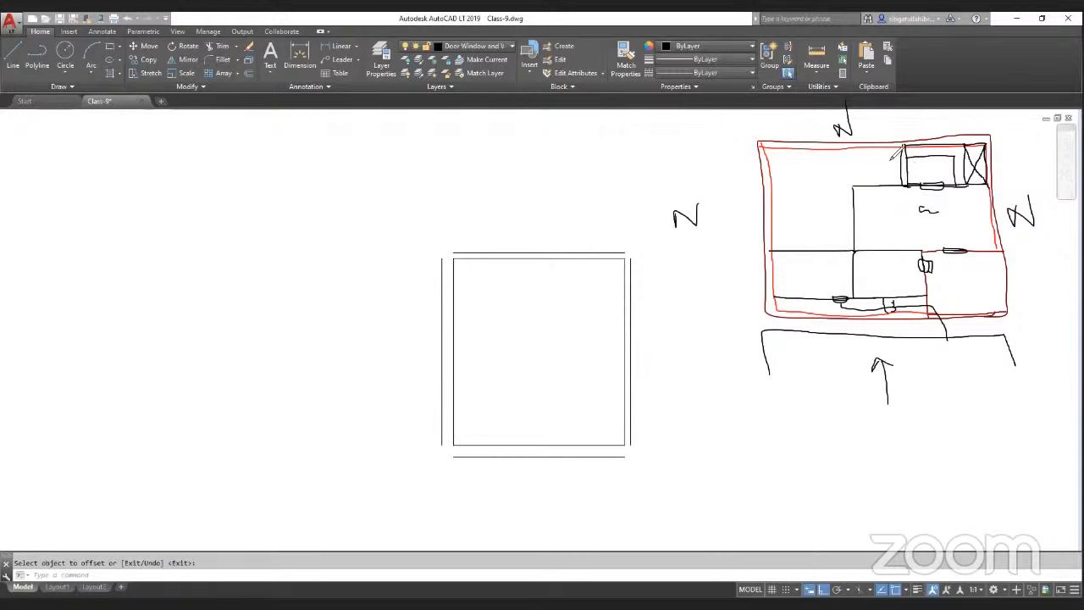
mouse_move(881, 149)
left_mouse_down()
mouse_move(852, 149)
mouse_move(854, 163)
mouse_move(903, 168)
mouse_move(905, 144)
mouse_move(858, 145)
mouse_move(853, 161)
left_mouse_up()
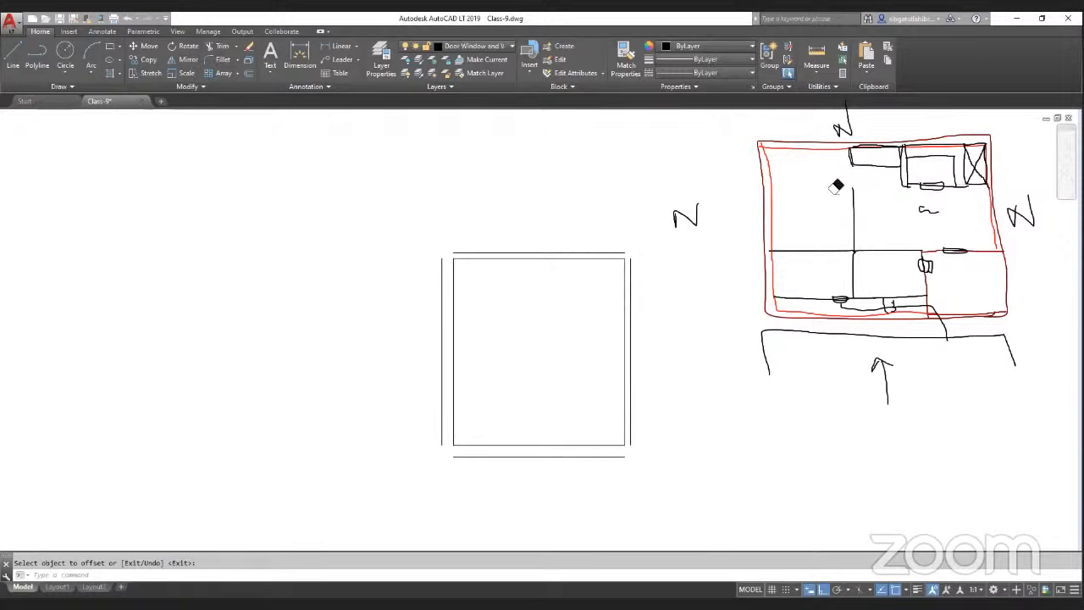
Step: Sketch a second bathroom block with a fixture cross beside the first one at the top
key("Escape")
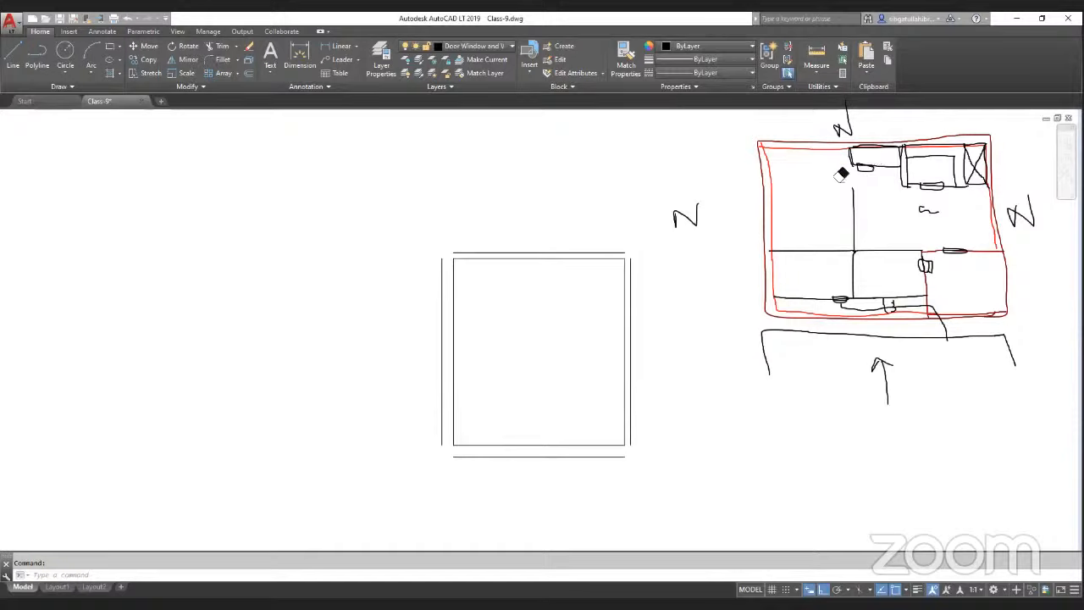
left_click(876, 176)
key("ctrl+z")
mouse_move(852, 150)
left_mouse_down()
mouse_move(903, 162)
mouse_move(885, 156)
mouse_move(857, 168)
mouse_move(852, 188)
mouse_move(903, 189)
left_mouse_up()
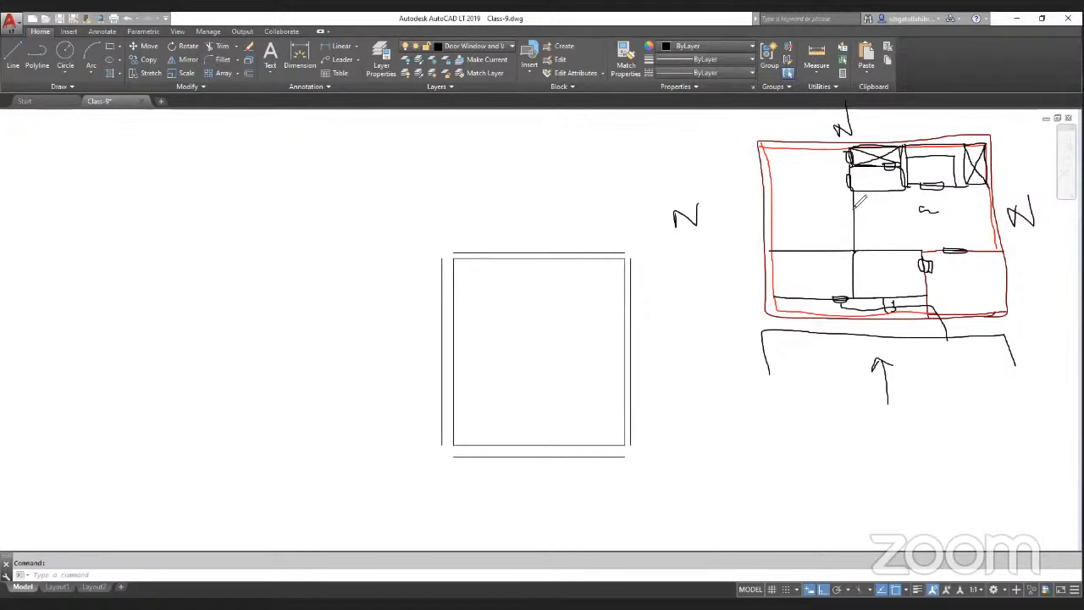
Step: Sketch a partition on the left side with a small room and fixture cross in the sketched plan
left_click_drag(854, 203, 771, 204)
key("ctrl+z")
left_click_drag(854, 214, 773, 215)
mouse_move(806, 216)
left_mouse_down()
mouse_move(804, 251)
mouse_move(776, 250)
mouse_move(824, 264)
mouse_move(818, 273)
left_mouse_up()
key("ctrl+z")
left_click_drag(822, 217, 820, 251)
mouse_move(821, 213)
left_mouse_down()
mouse_move(807, 249)
mouse_move(810, 227)
mouse_move(821, 250)
left_mouse_up()
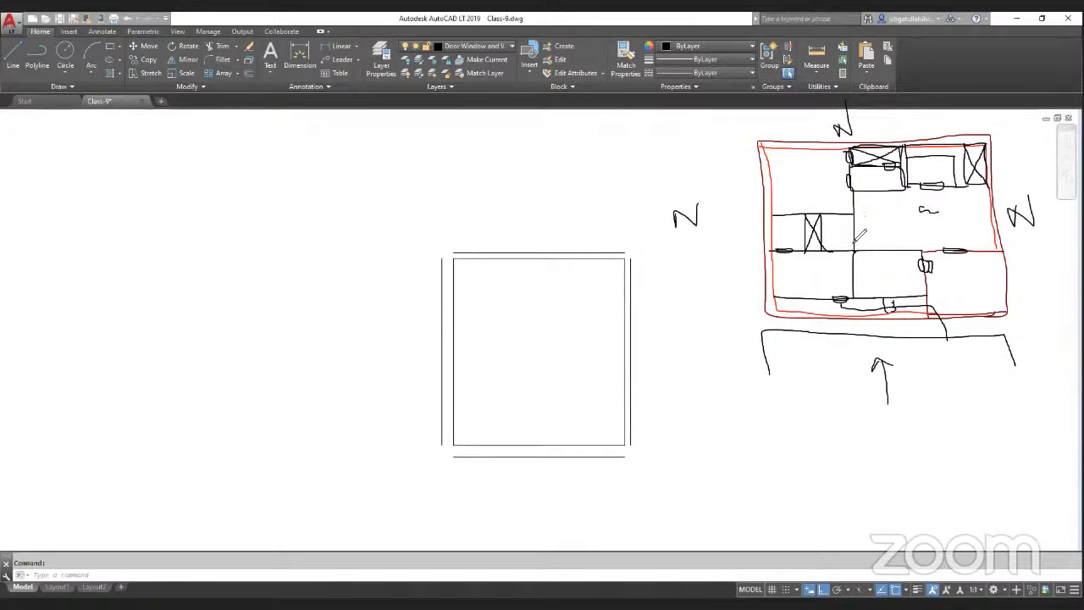
Step: Sketch door marks along the partitions and bottom edge of the sketched plan
left_click_drag(852, 236, 852, 248)
mouse_move(873, 307)
left_mouse_down()
mouse_move(860, 298)
mouse_move(920, 294)
mouse_move(913, 304)
left_mouse_up()
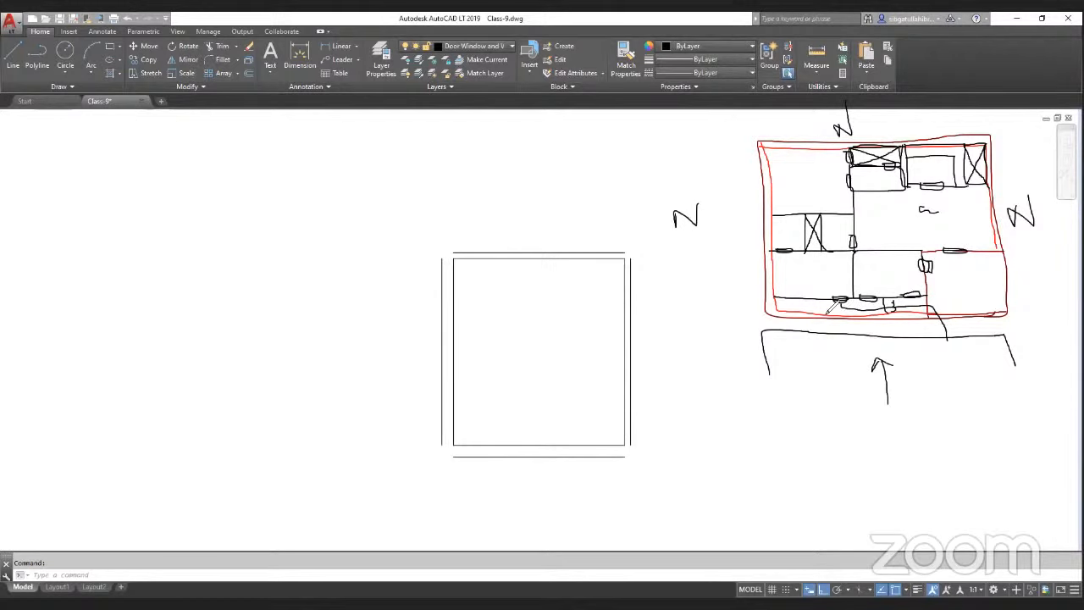
mouse_move(784, 297)
left_mouse_down()
mouse_move(811, 300)
mouse_move(783, 298)
left_mouse_up()
mouse_move(811, 222)
left_mouse_down()
mouse_move(819, 218)
mouse_move(809, 213)
left_mouse_up()
Step: Offset the room's right outer wall 15' to the right to start an adjoining room
scroll(468, 261, "down", 6)
scroll(364, 341, "up", 3)
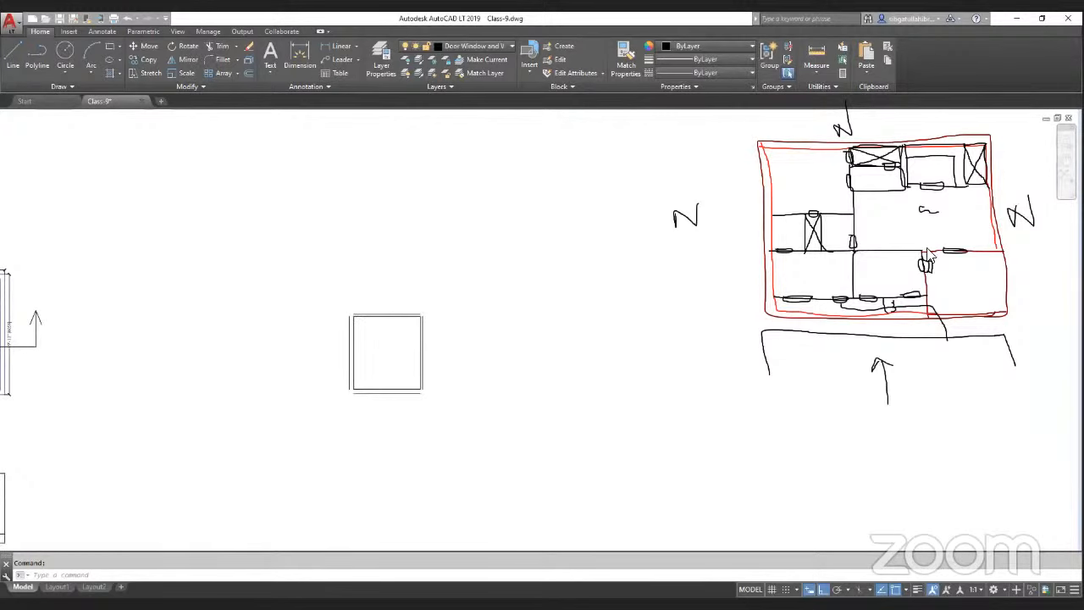
key("ctrl+z")
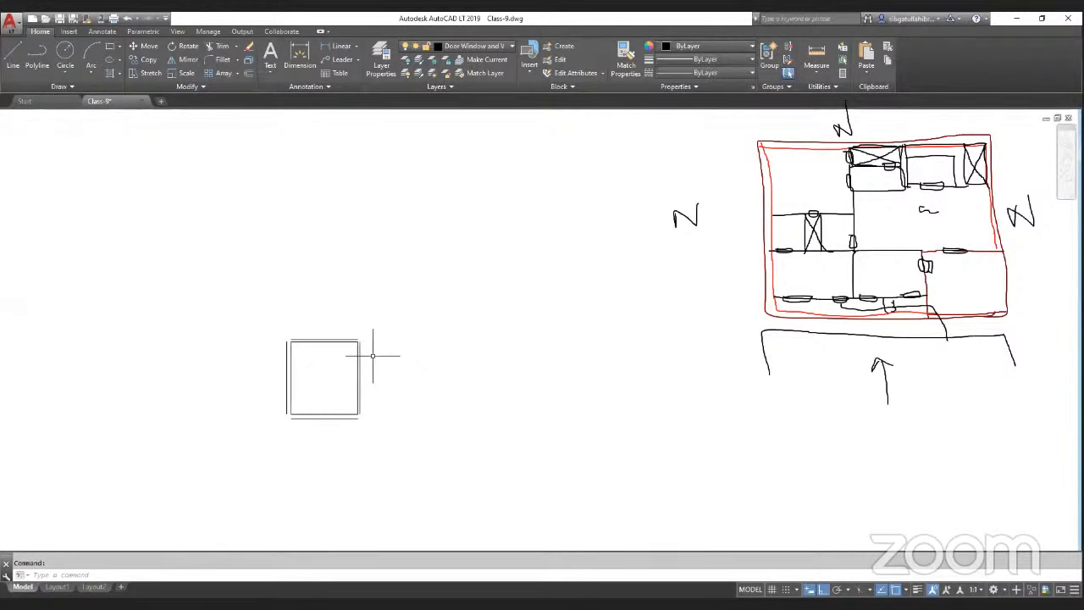
key("Escape")
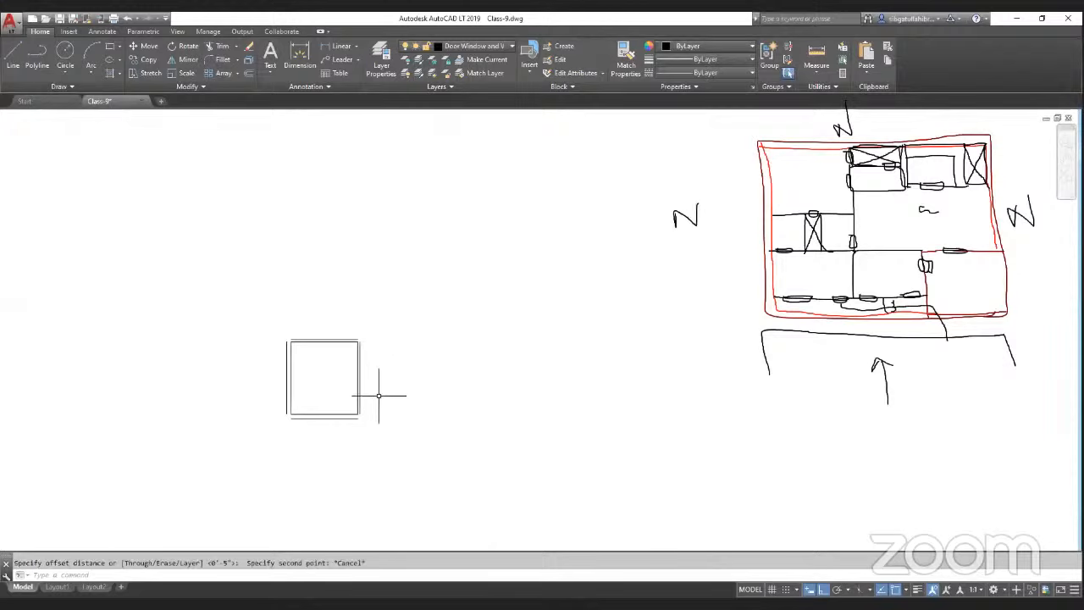
key("Return")
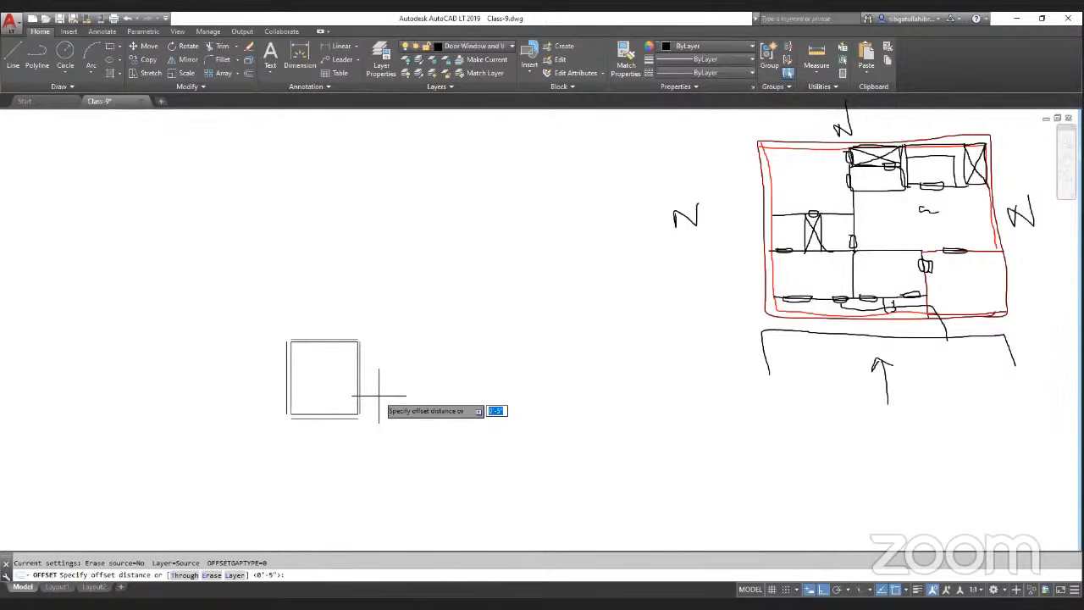
key("Return")
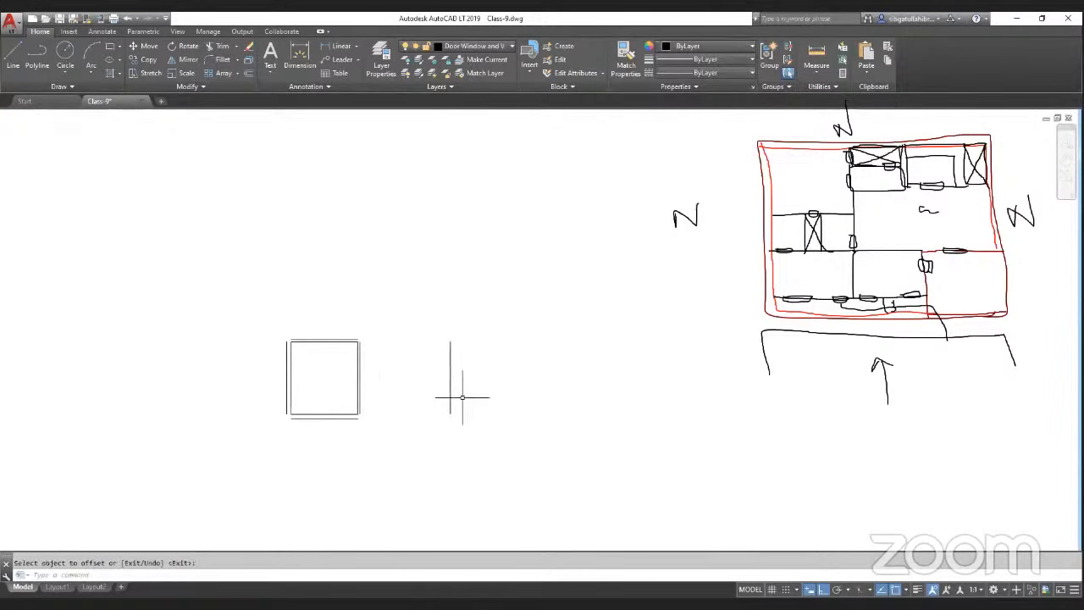
key("Return")
key("Return")
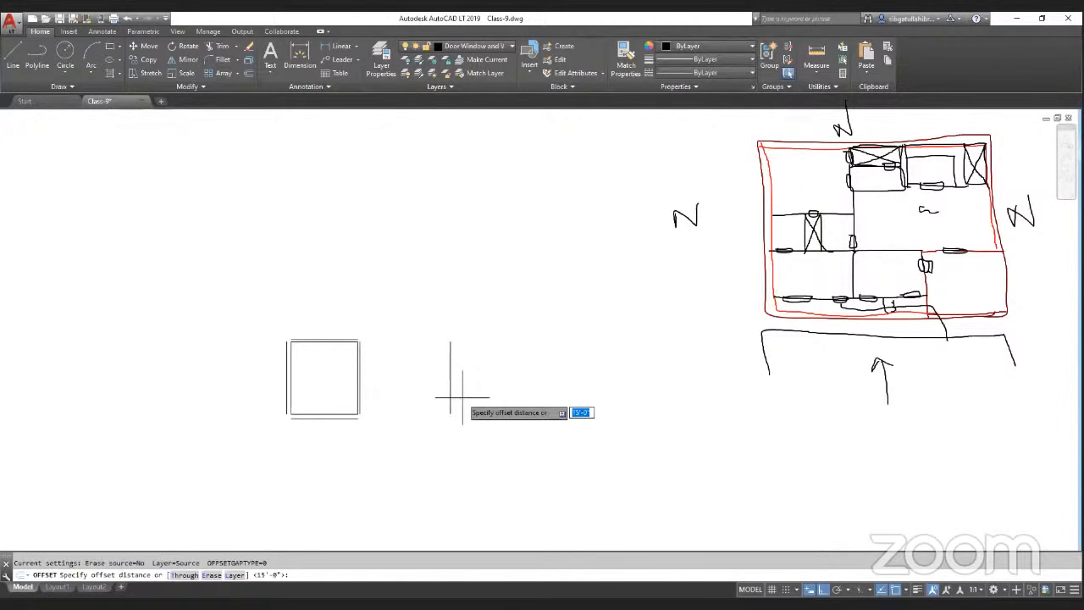
key("Escape")
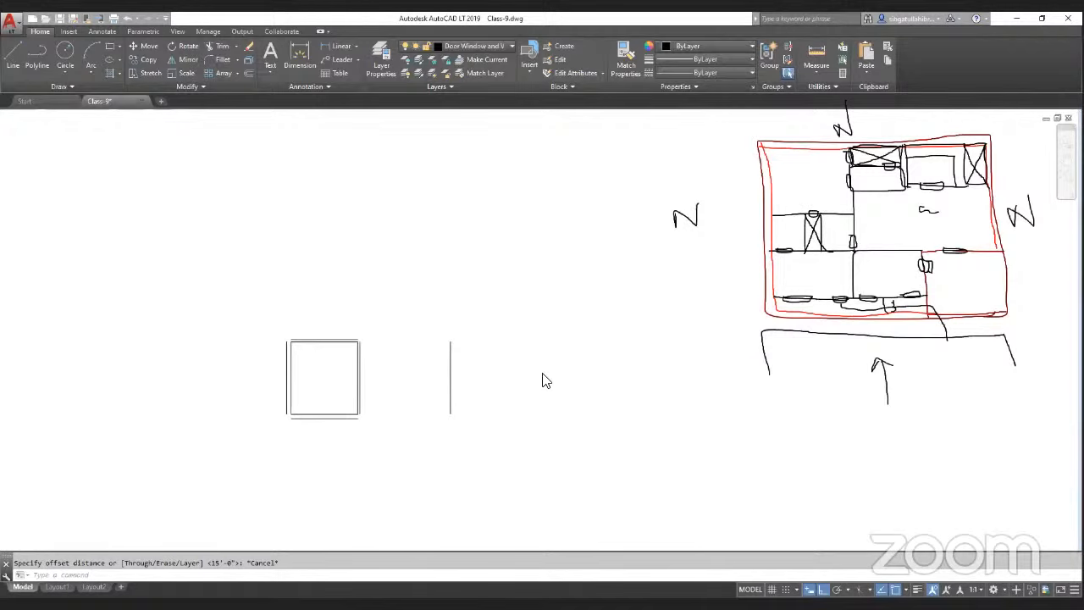
Step: Offset the new vertical line 9" to the right to give it wall thickness
key("space")
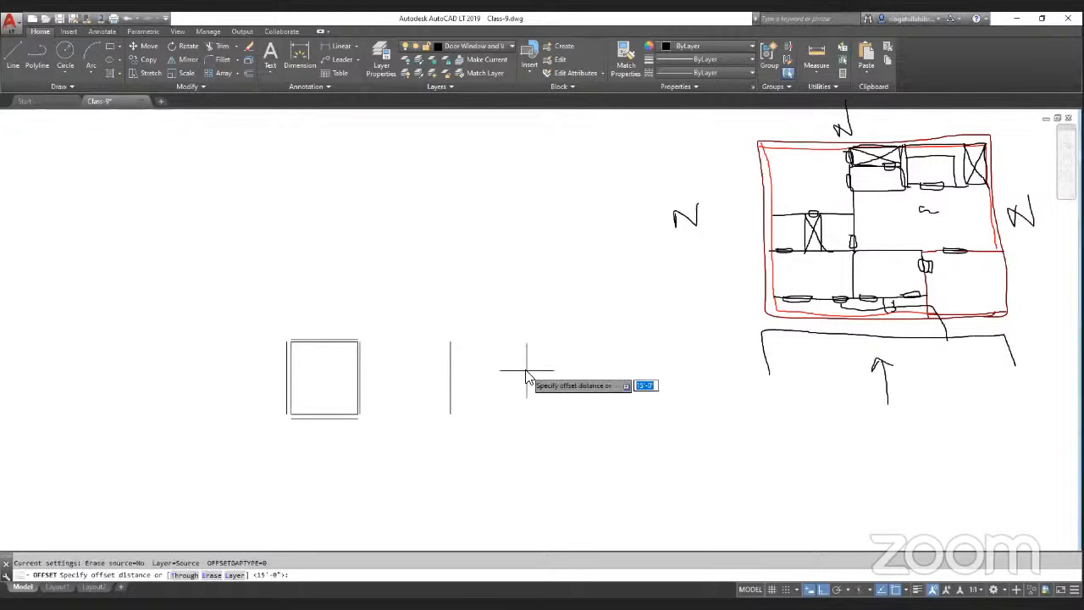
type("9")
key("Return")
left_click(450, 380)
left_click(496, 417)
key("Return")
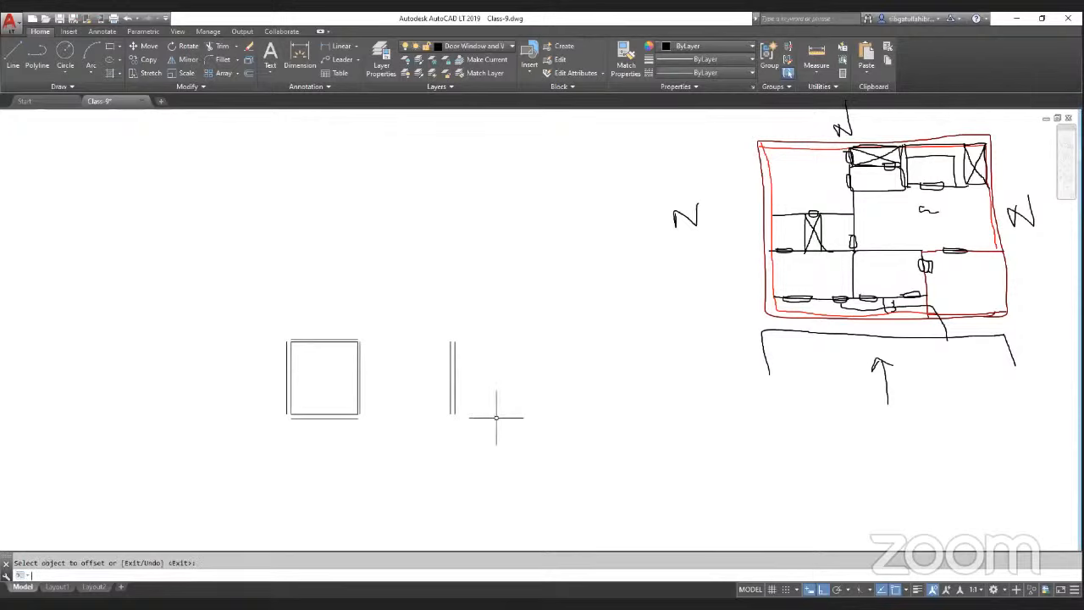
Step: Join the new wall lines to the room's top and bottom walls with Chamfer
type("cha")
key("Return")
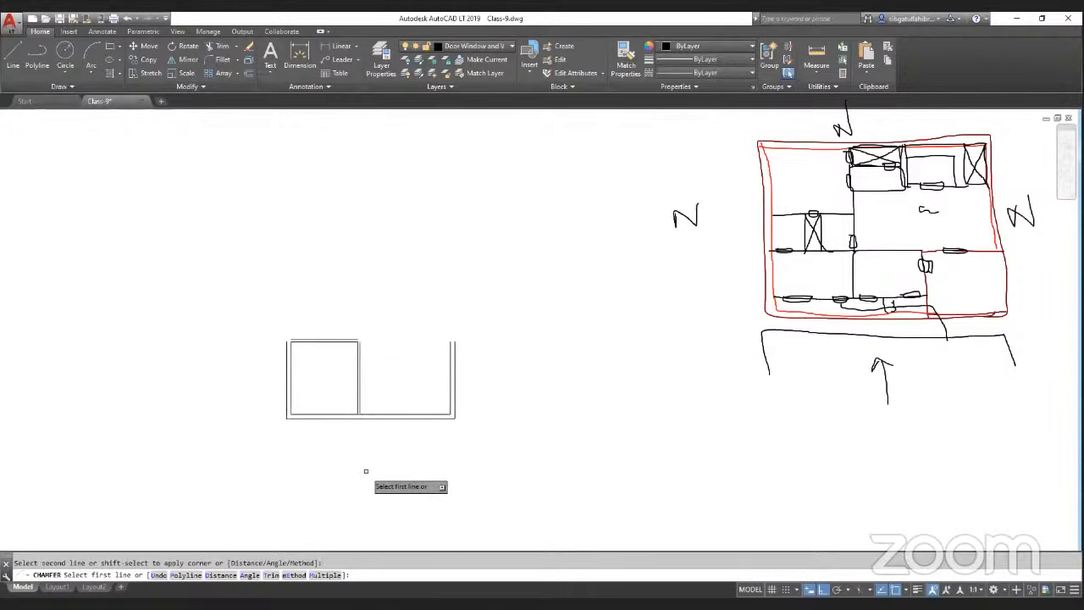
key("Escape")
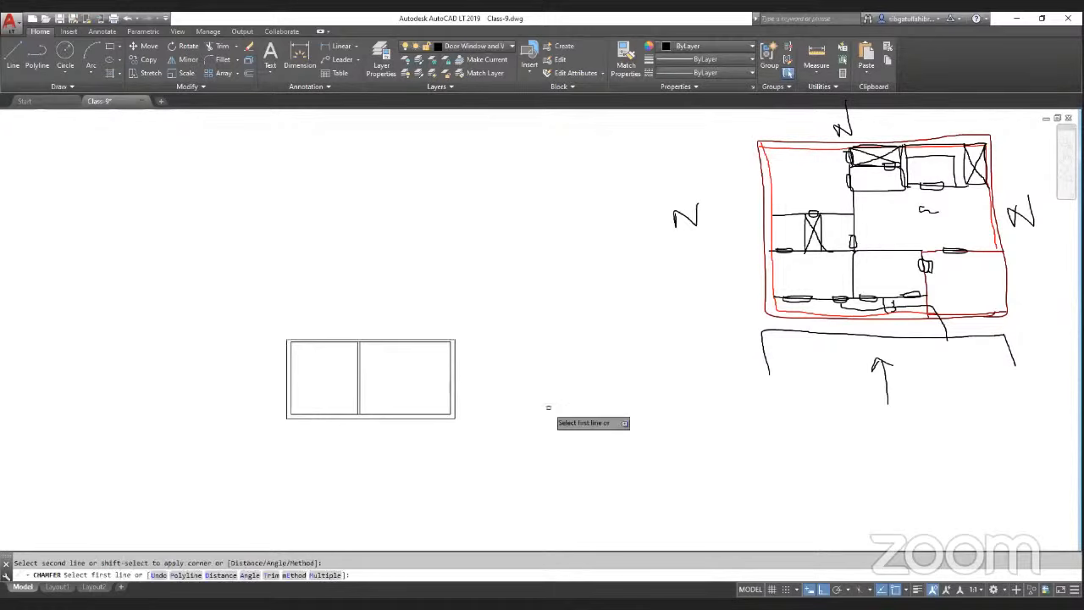
key("Return")
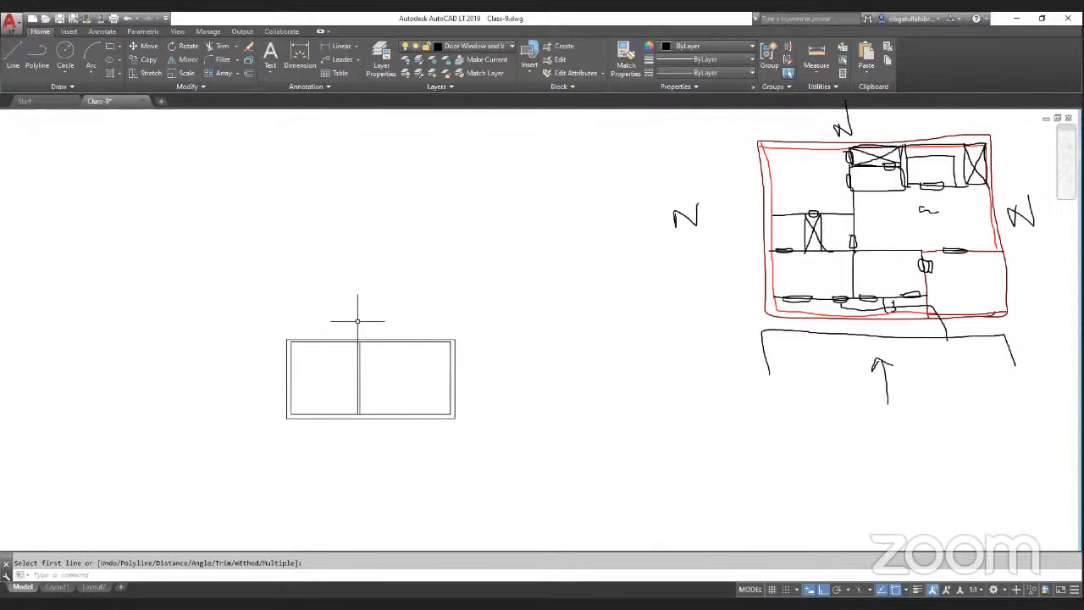
Step: Offset the top wall 8' upward to lay out the next room
type("o")
key("Return")
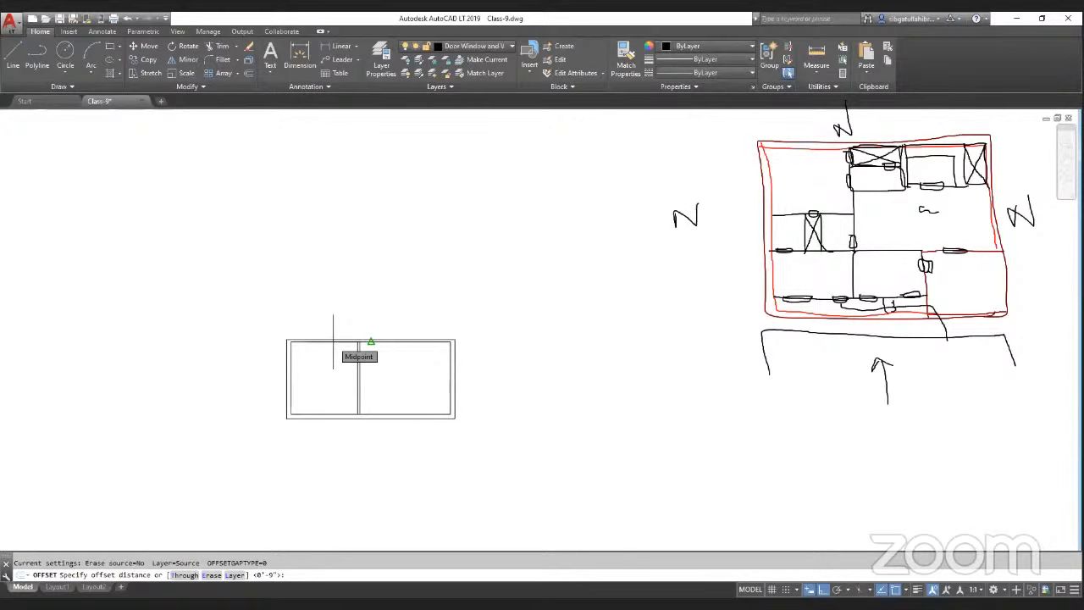
type("8'")
key("Return")
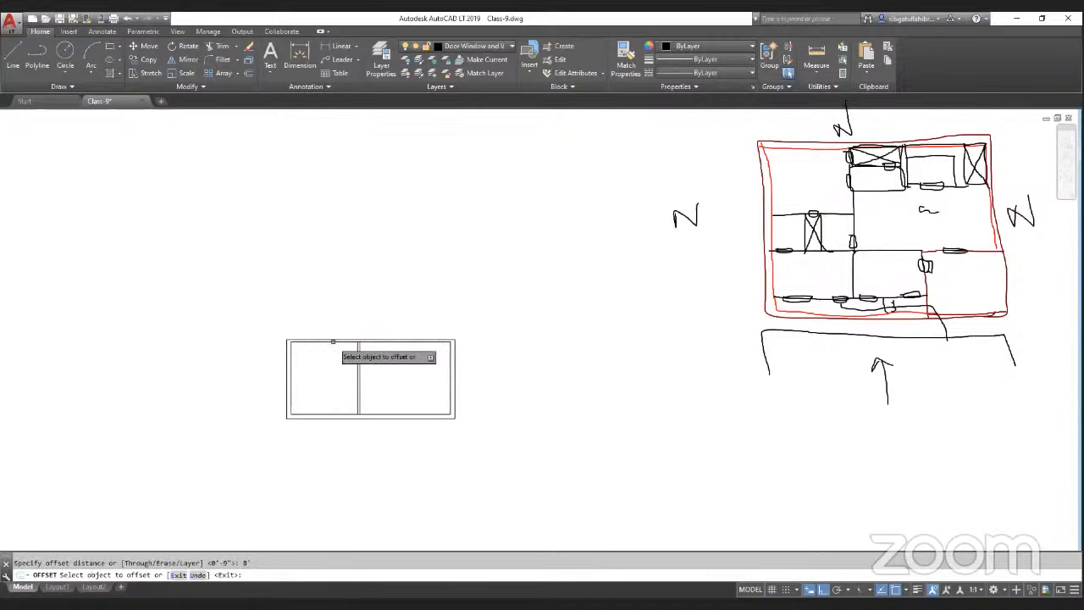
scroll(339, 343, "up", 4)
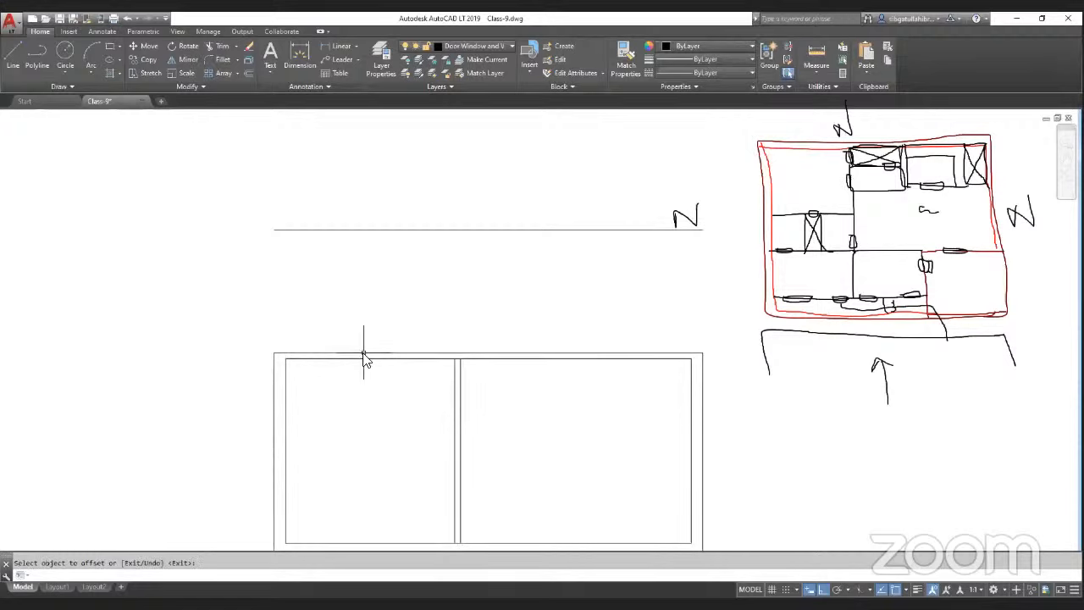
Step: Extend the left wall lines up to the new top line using Trim
type("tr")
key("Return")
key("Return")
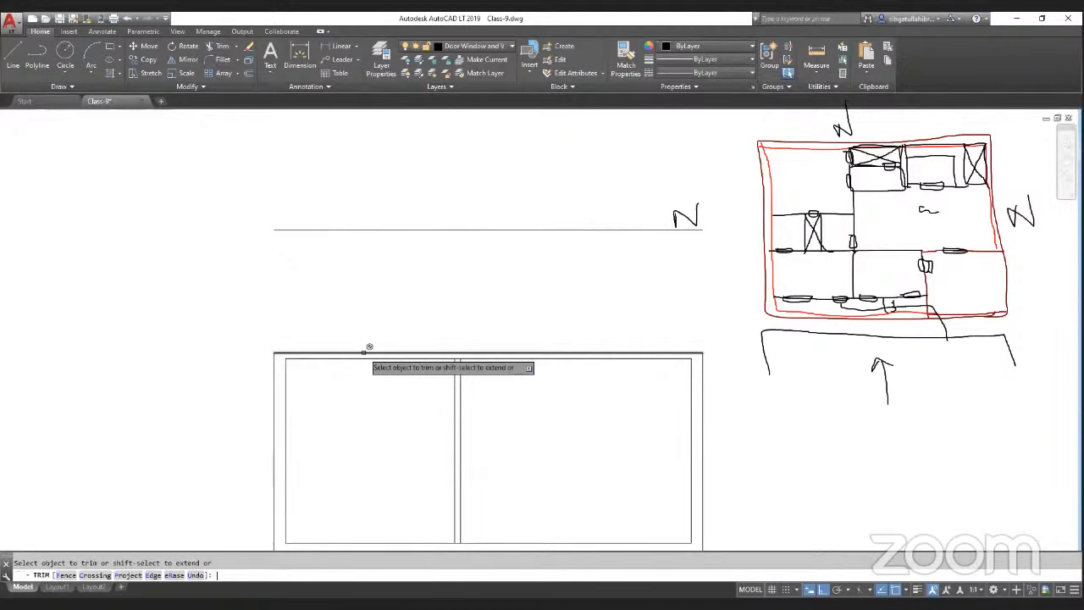
left_click(275, 368, "shift")
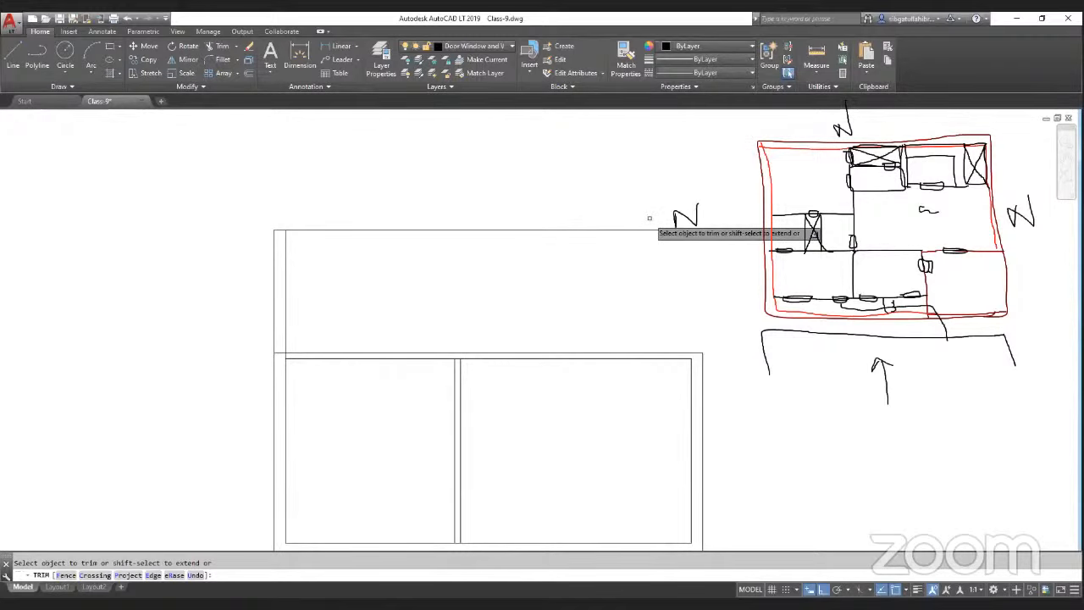
key("Return")
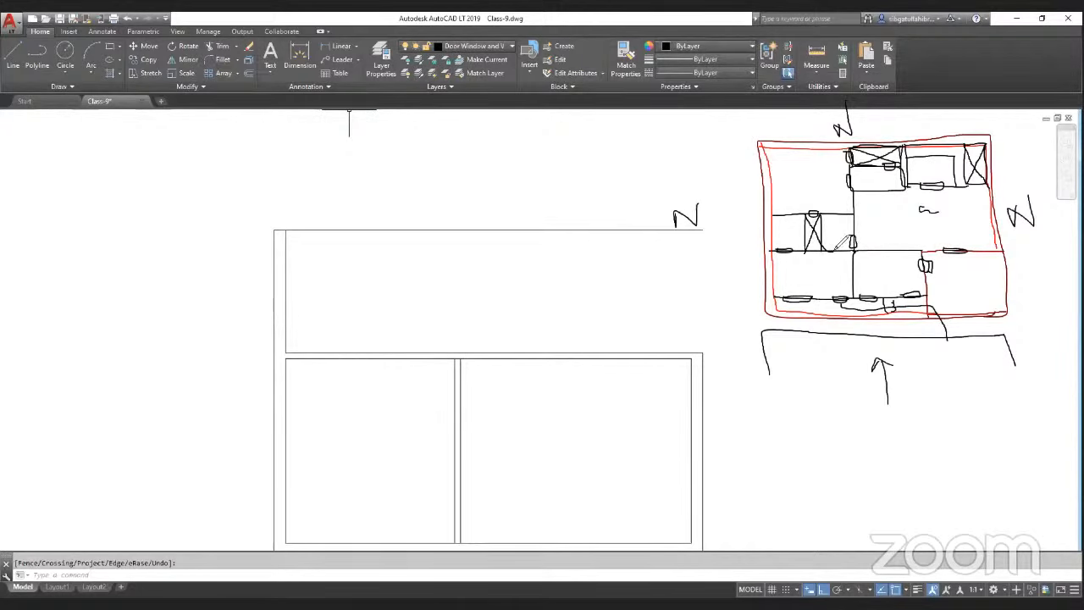
mouse_move(844, 257)
left_mouse_down()
mouse_move(809, 281)
mouse_move(839, 280)
mouse_move(851, 232)
mouse_move(873, 231)
left_mouse_up()
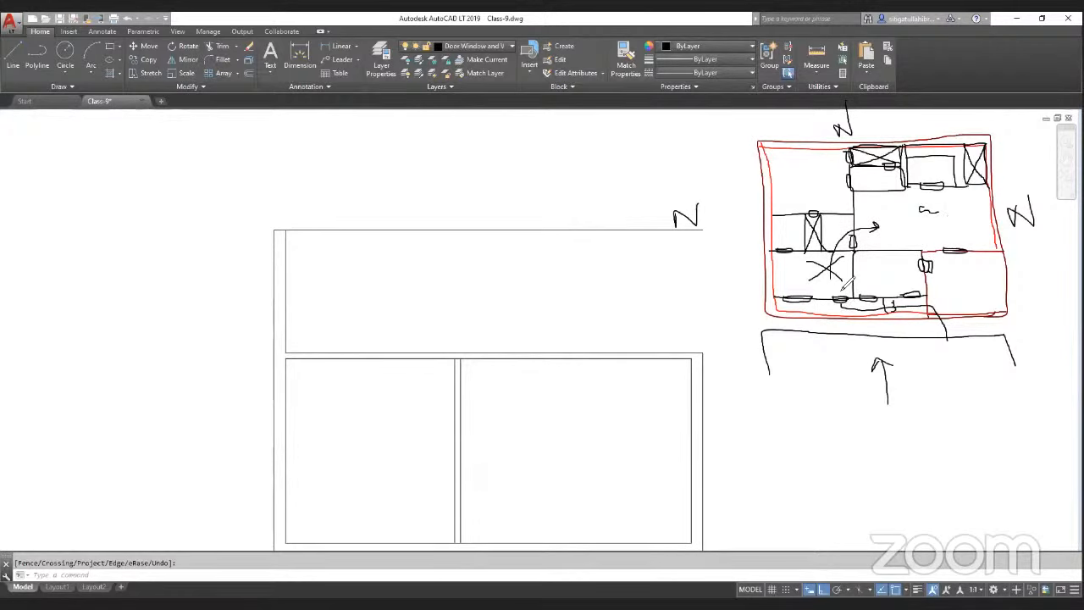
mouse_move(843, 284)
left_mouse_down()
mouse_move(850, 305)
mouse_move(942, 298)
mouse_move(963, 248)
mouse_move(955, 229)
left_mouse_up()
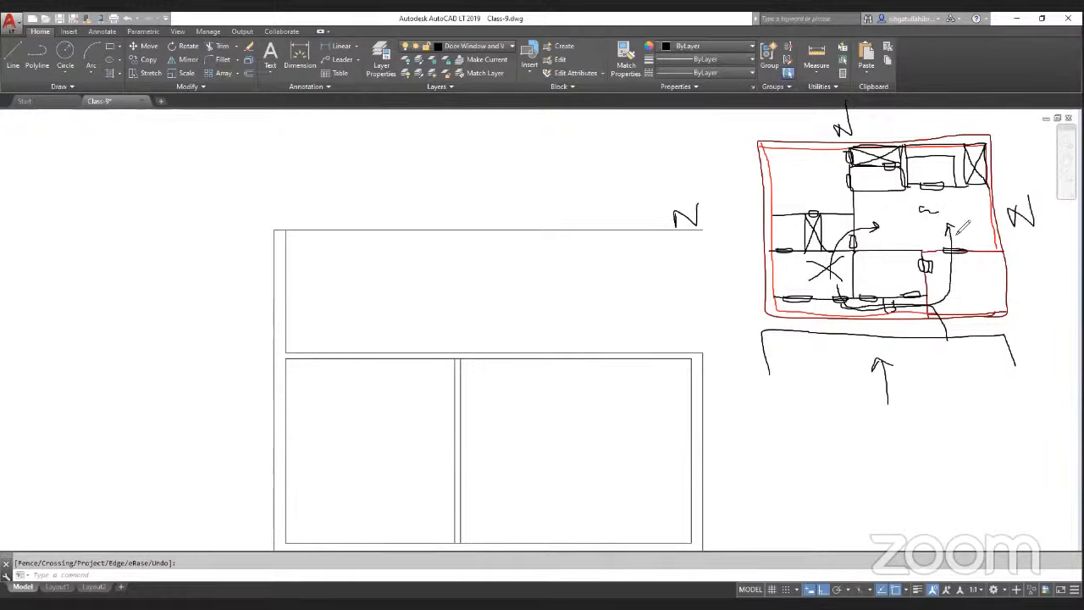
key("ctrl+z")
key("ctrl+z")
key("ctrl+z")
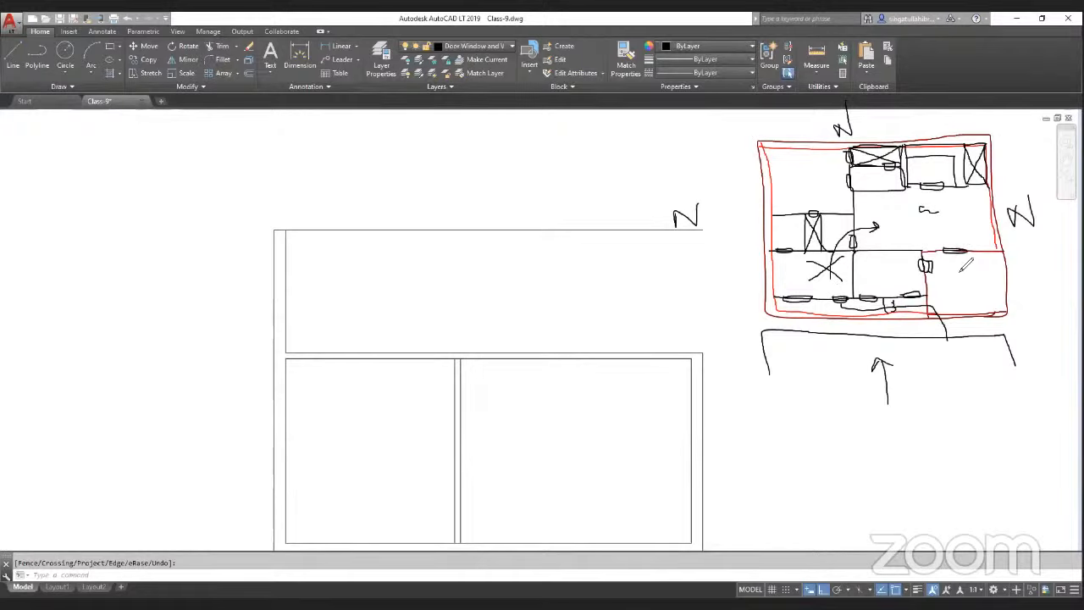
key("ctrl+z")
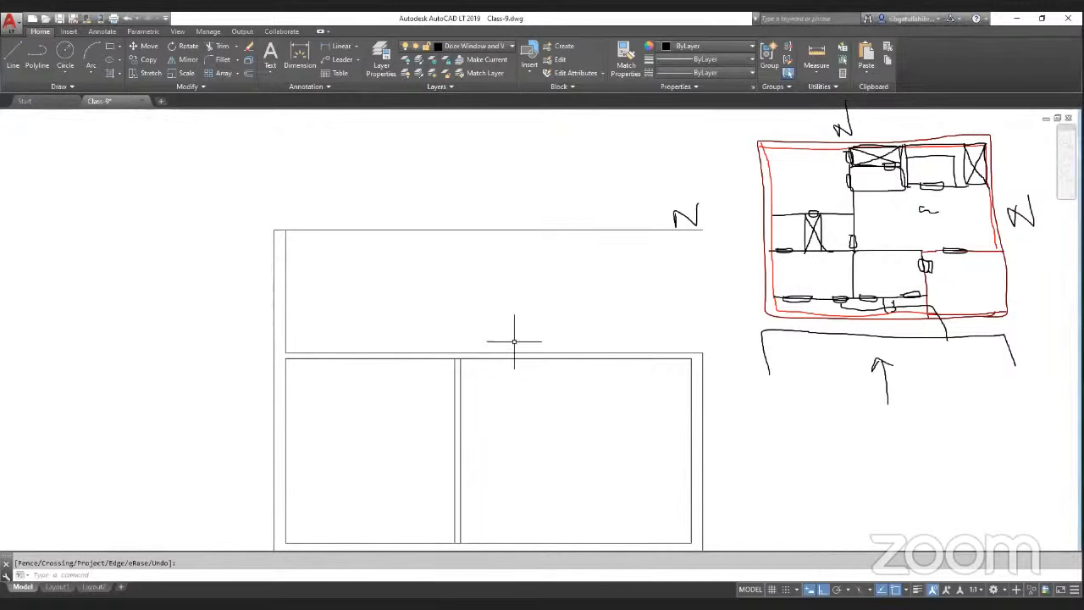
Step: Offset the horizontal wall above the rooms 4' upward to divide the upper space
type("o")
key("Return")
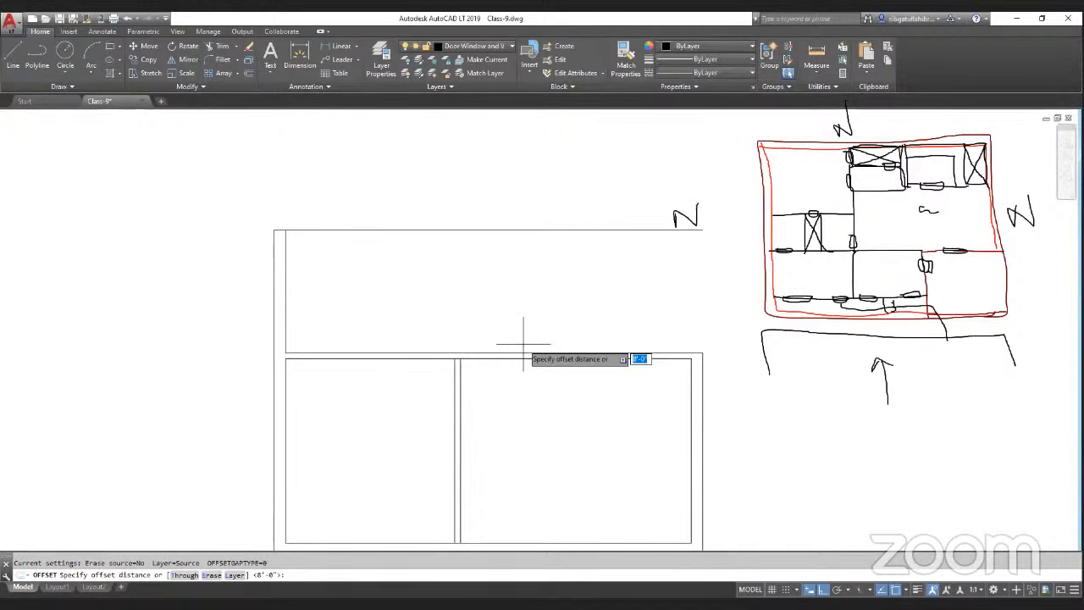
key("Return")
left_click(532, 352)
left_click(541, 341)
key("Return")
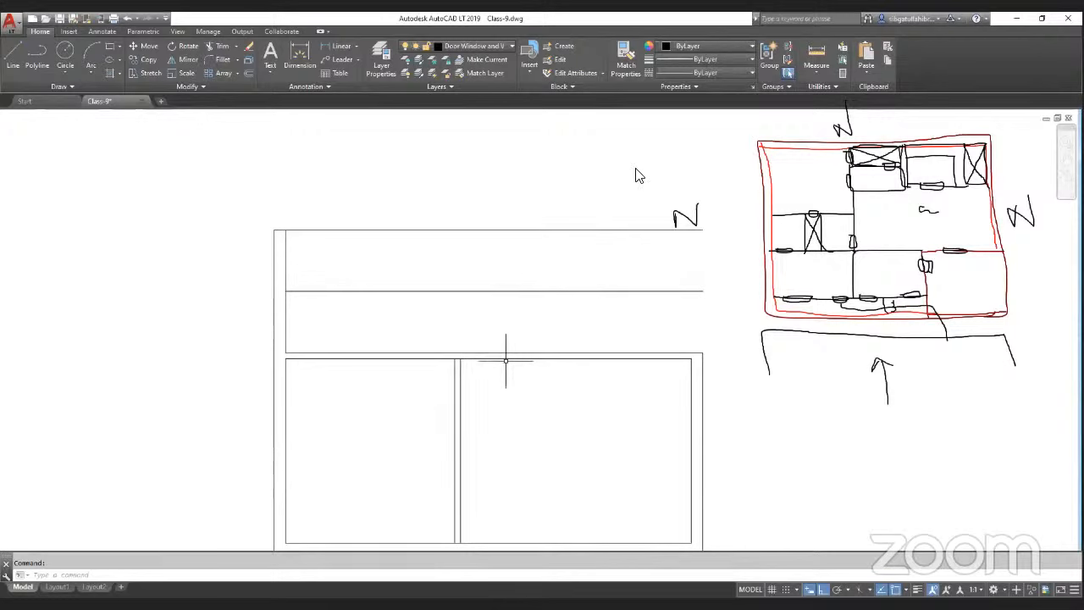
Step: Try to offset the vertical partition 4' to the left
key("Return")
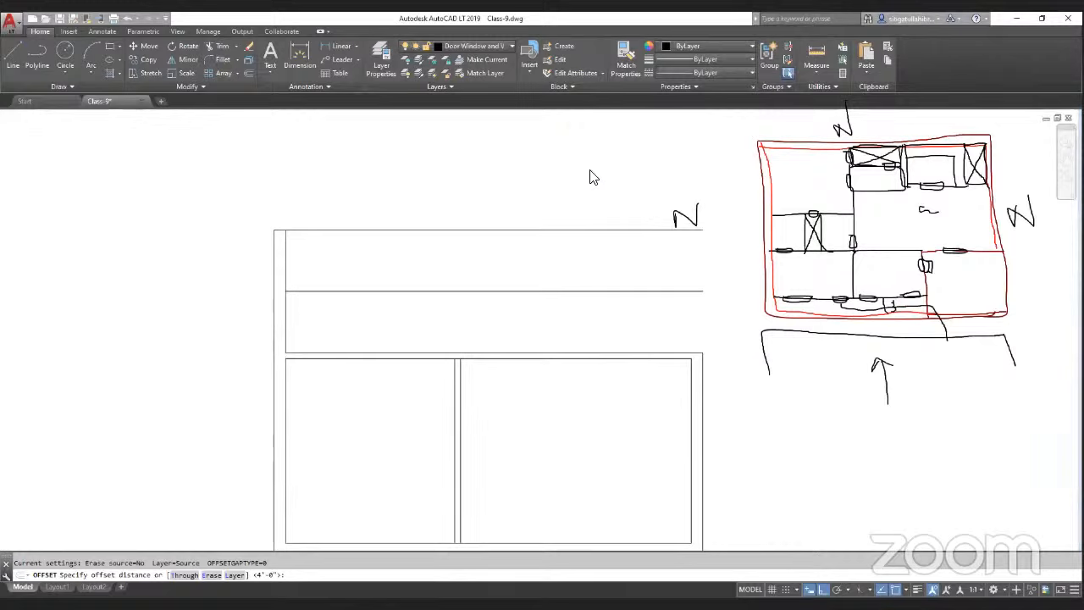
key("Return")
left_click(455, 402)
left_click(445, 374)
key("Return")
key("ctrl+z")
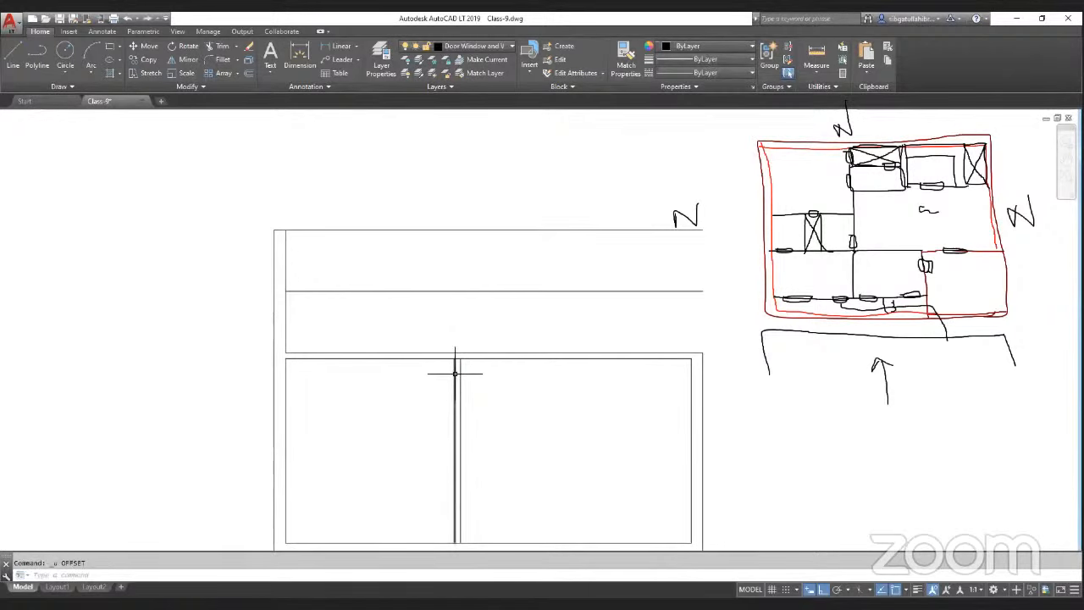
Step: Offset the vertical partition 4' to the left
type("o")
key("Return")
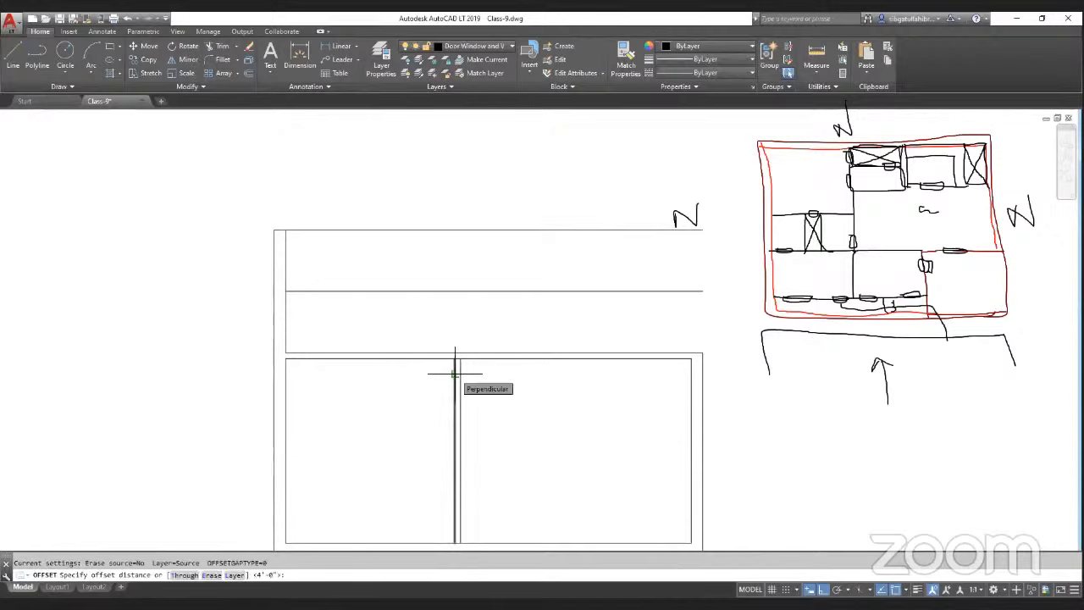
key("Return")
left_click(455, 373)
left_click(423, 379)
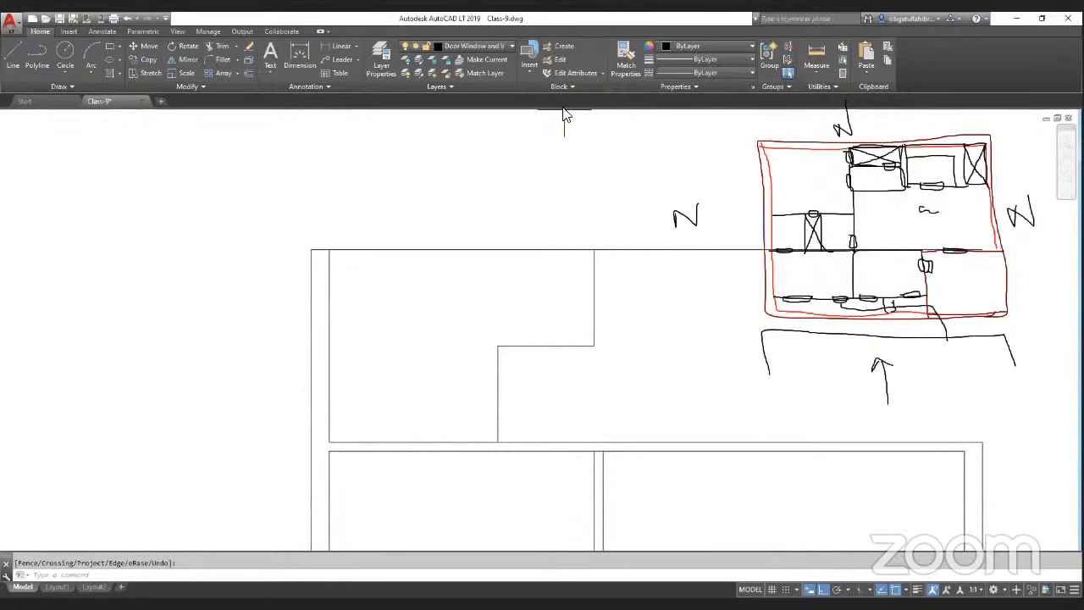
Step: Sketch a red outline and cross over the upper-left area to mark a room
mouse_move(595, 346)
left_mouse_down()
mouse_move(465, 347)
mouse_move(438, 319)
mouse_move(433, 248)
left_mouse_up()
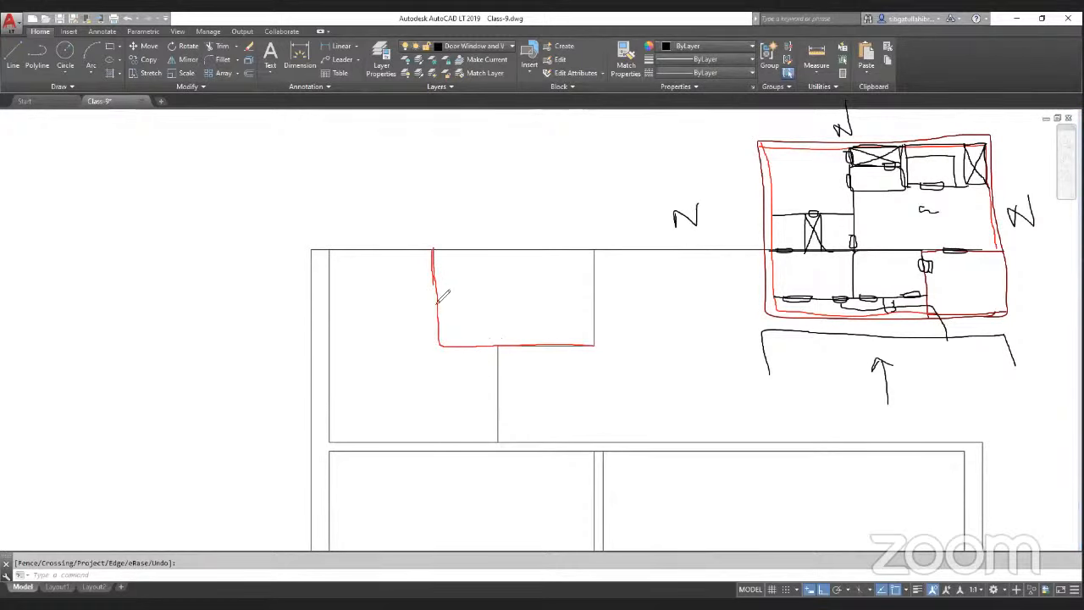
left_click_drag(438, 345, 437, 442)
left_click_drag(497, 348, 450, 445)
left_click_drag(439, 346, 506, 449)
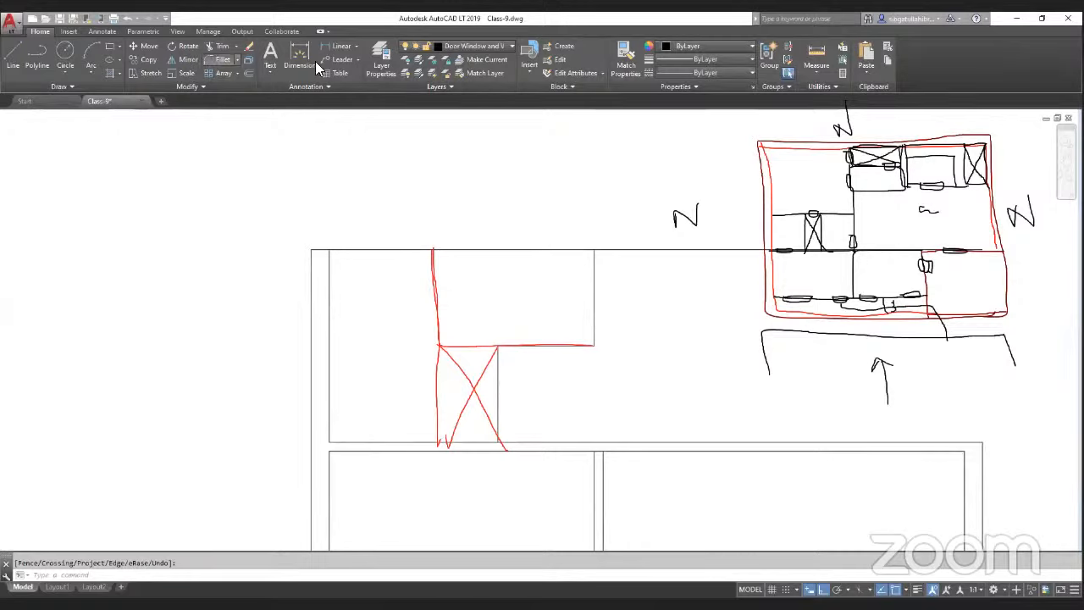
Step: Measure the distance from the inner left wall across the upper-left room
left_click(811, 55)
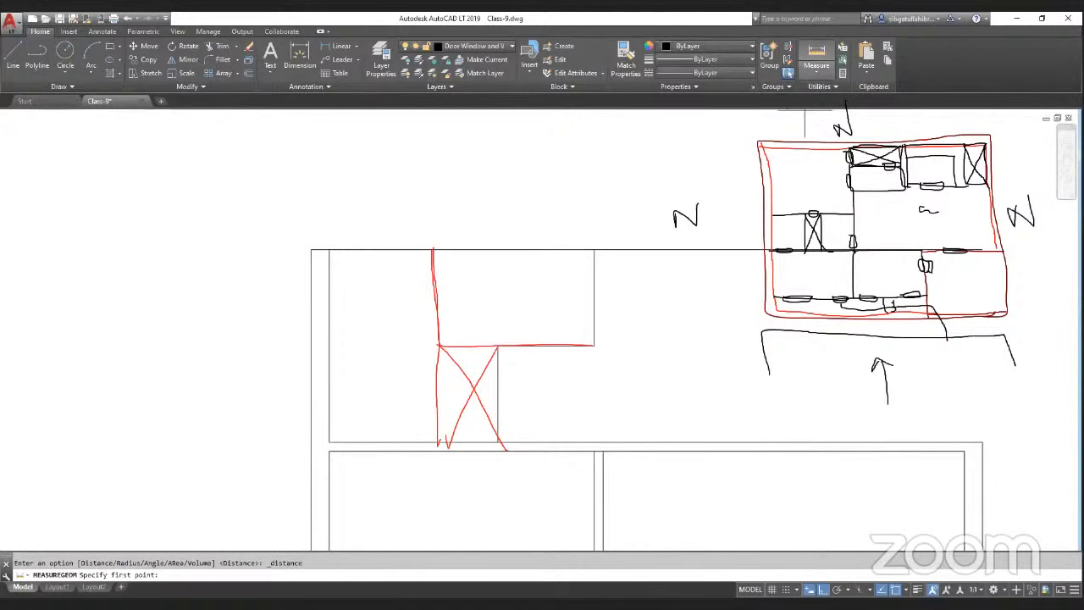
left_click(330, 251)
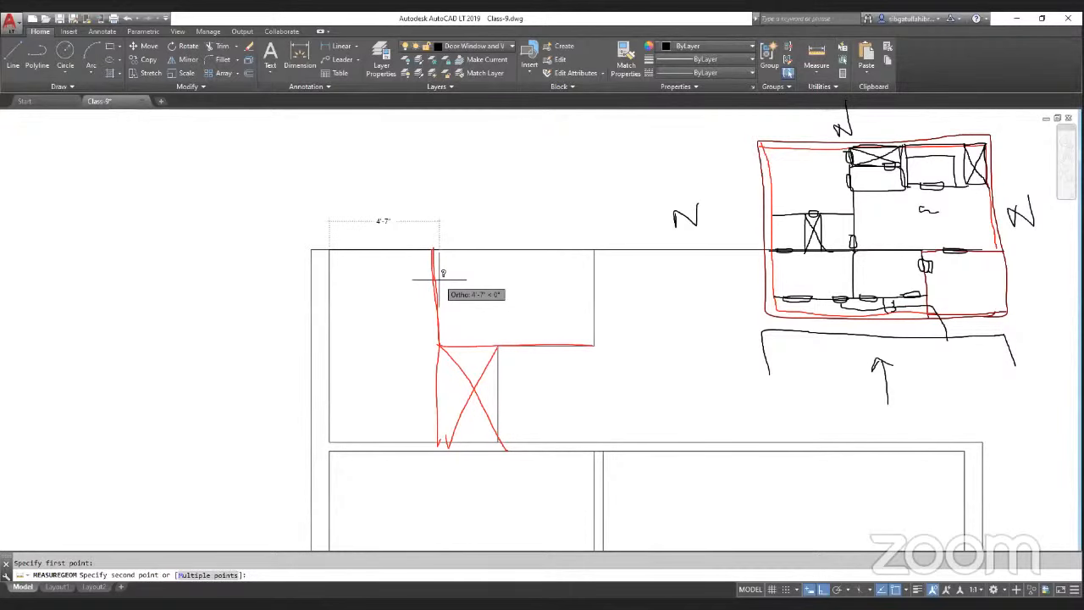
key("Escape")
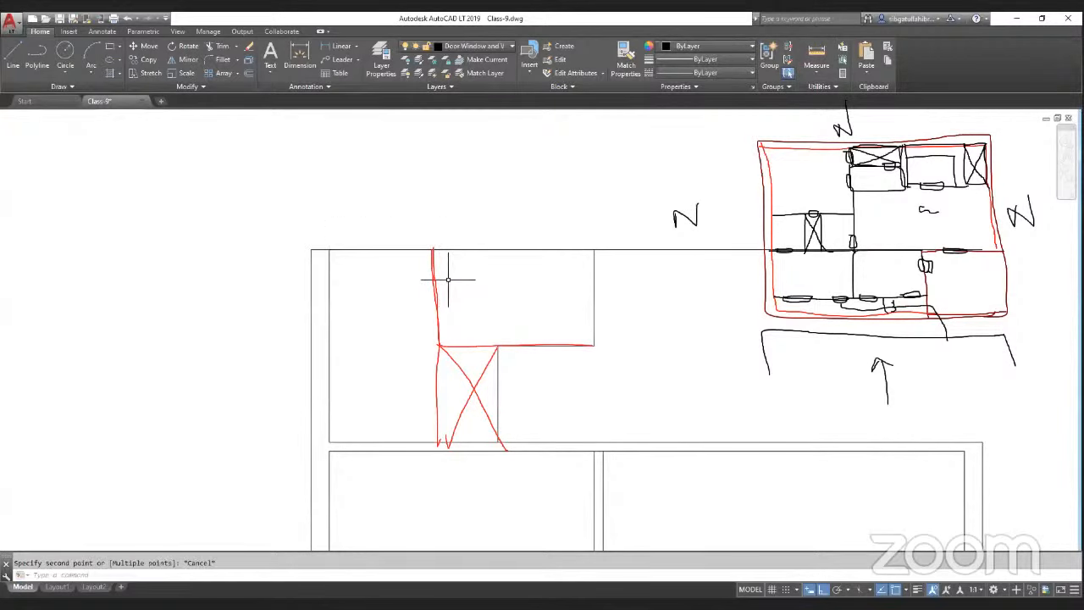
scroll(495, 263, "down", 2)
scroll(507, 314, "up", 2)
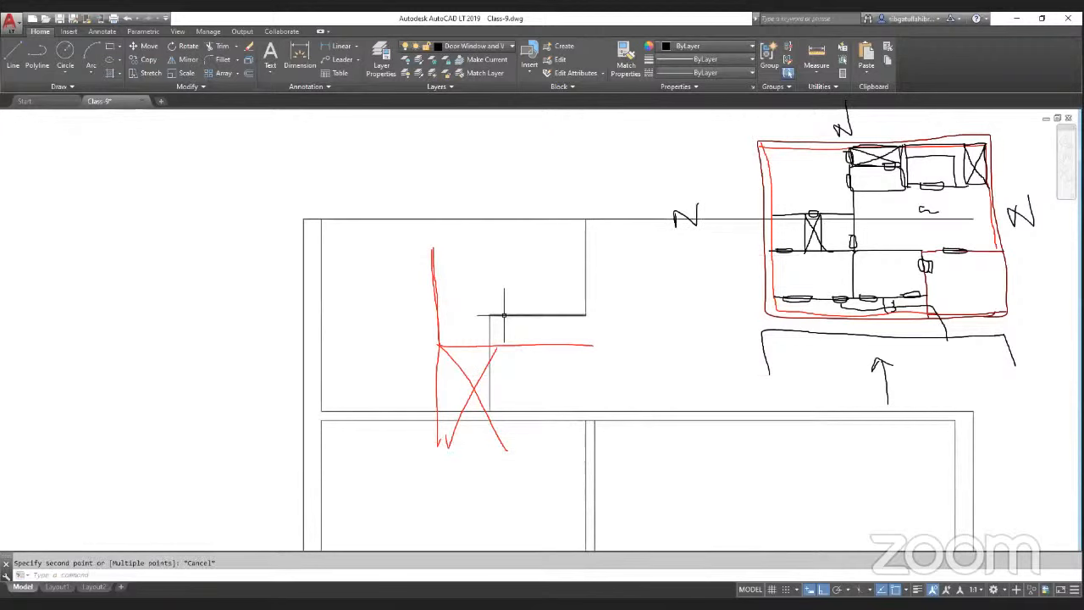
type("E")
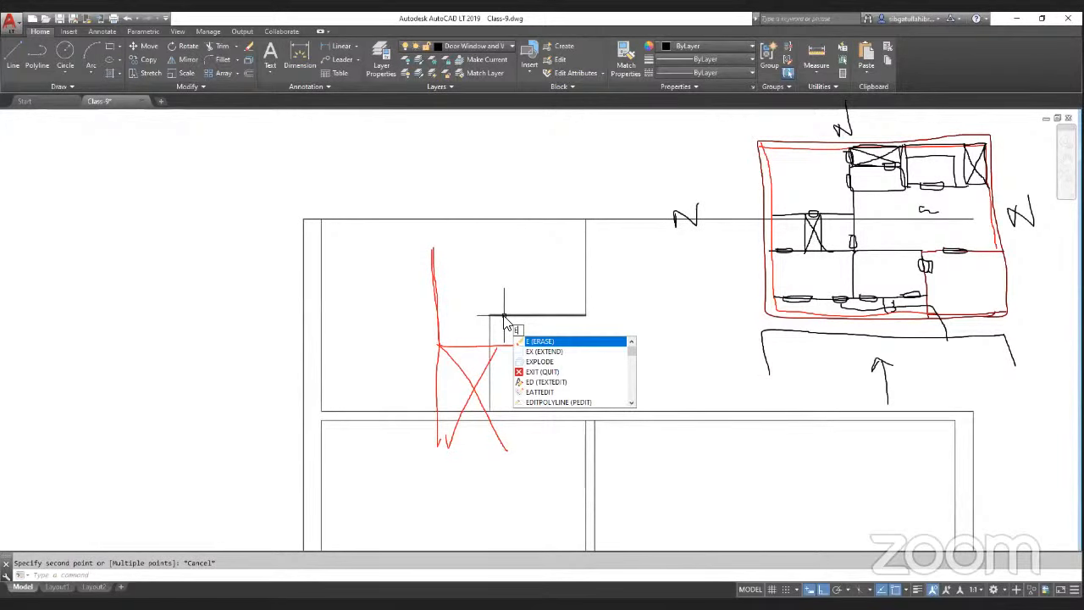
left_click(592, 117)
key("Escape")
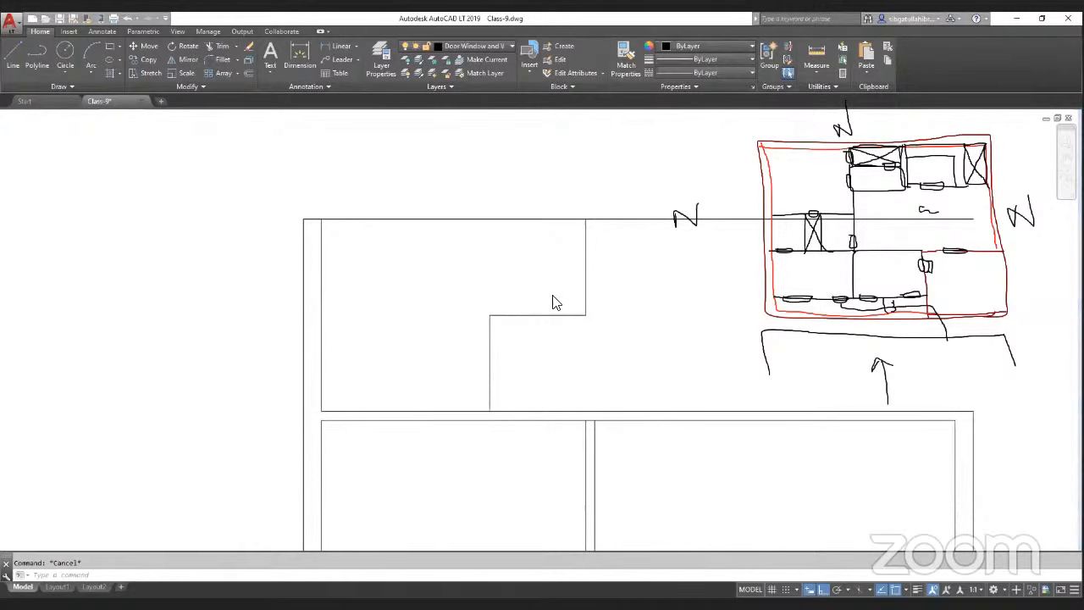
Step: Undo the previous offset of the vertical partition in the upper-left area
scroll(468, 377, "up", 2)
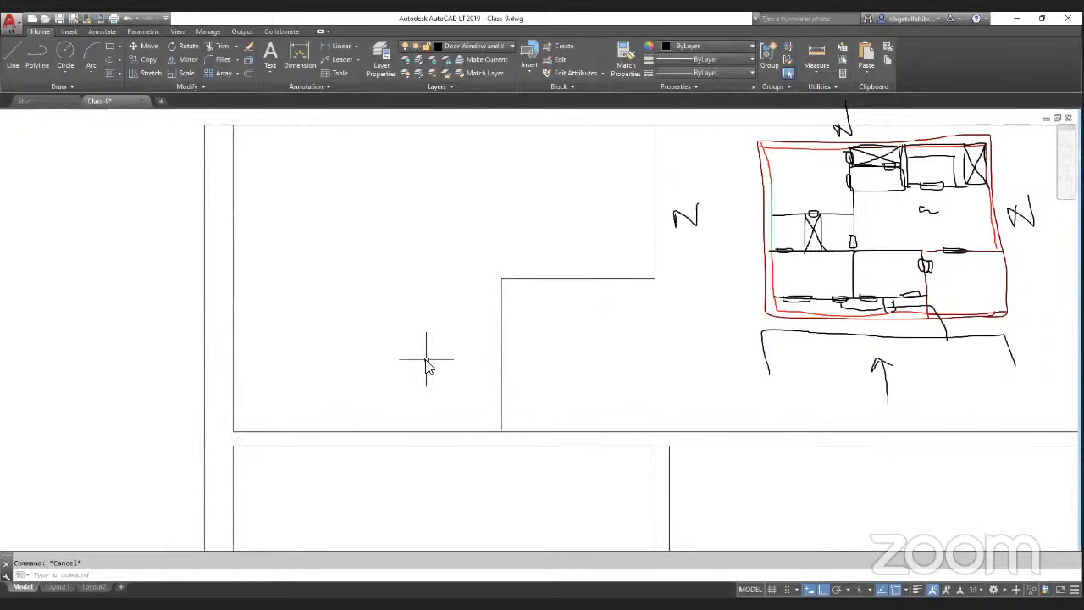
type("o")
key("Return")
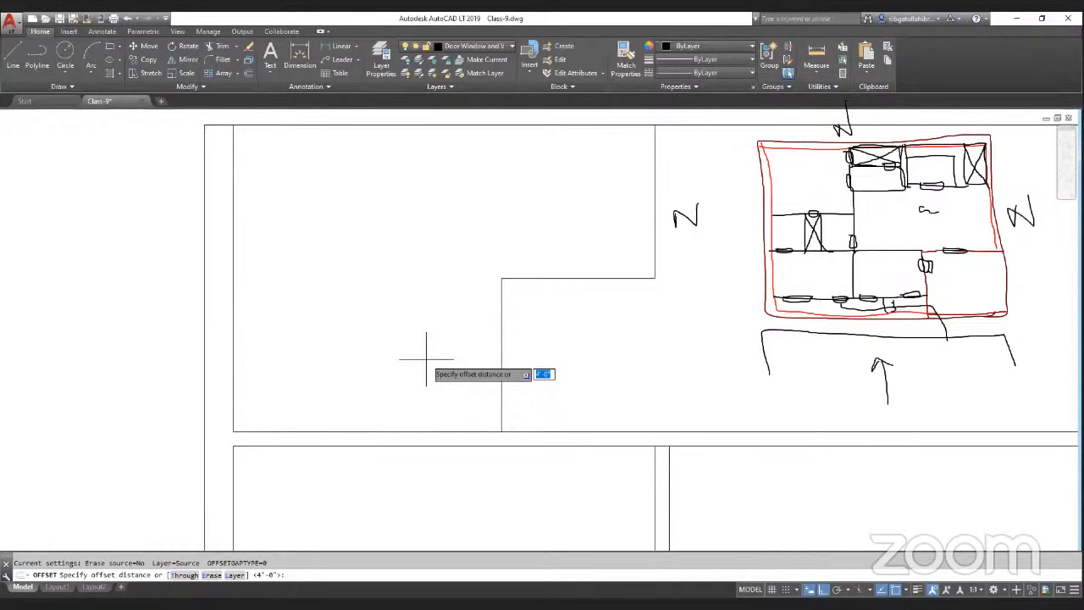
type("7")
key("ctrl+z")
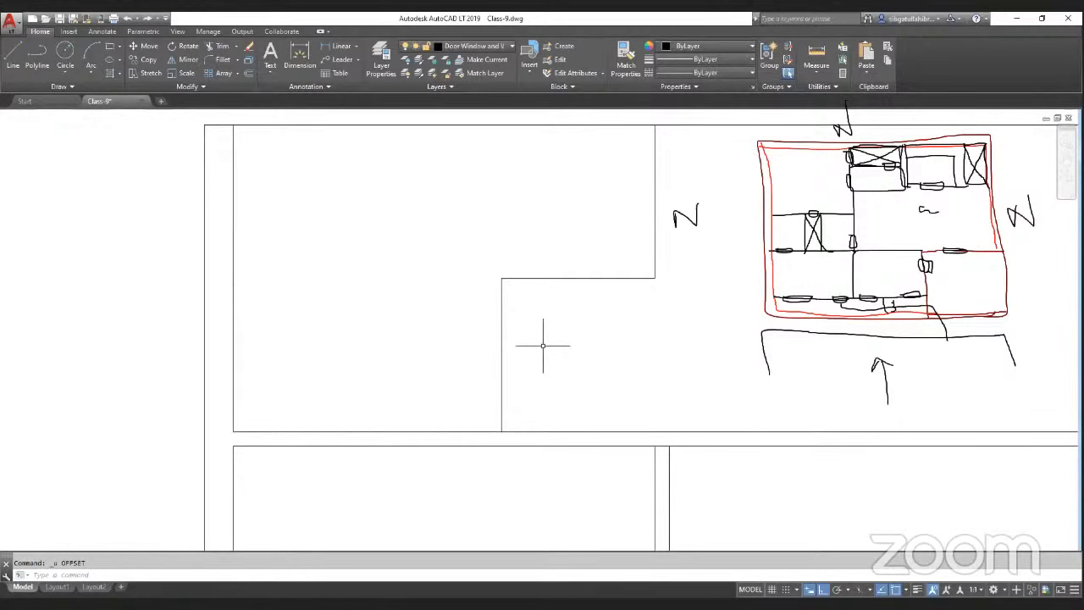
Step: Try offsetting the inner left wall 6' to the right, then undo that offset
key("Return")
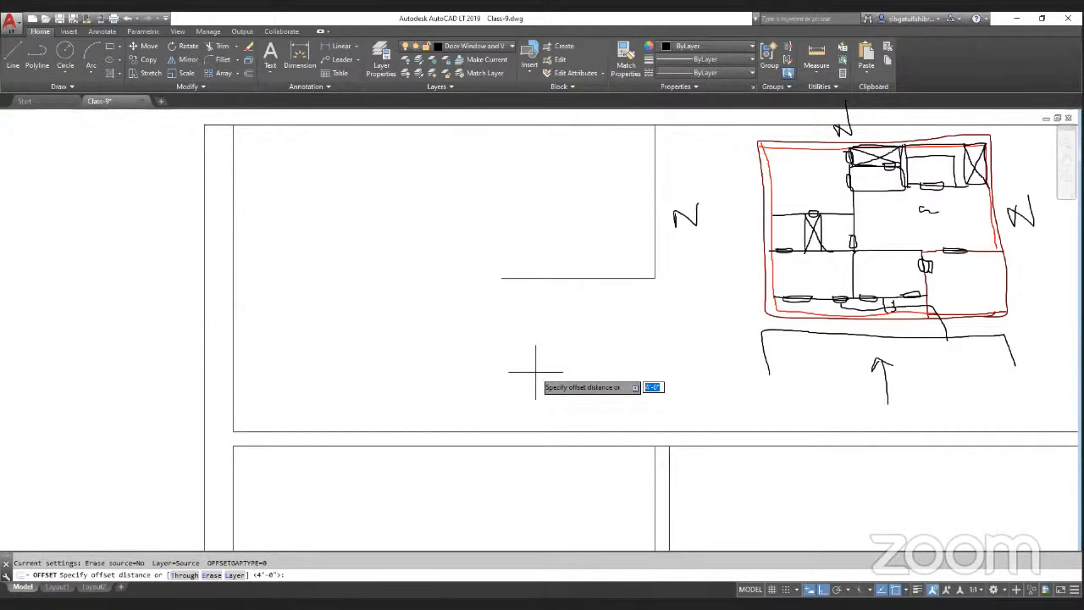
type("6'")
key("Return")
left_click(232, 372)
left_click(408, 372)
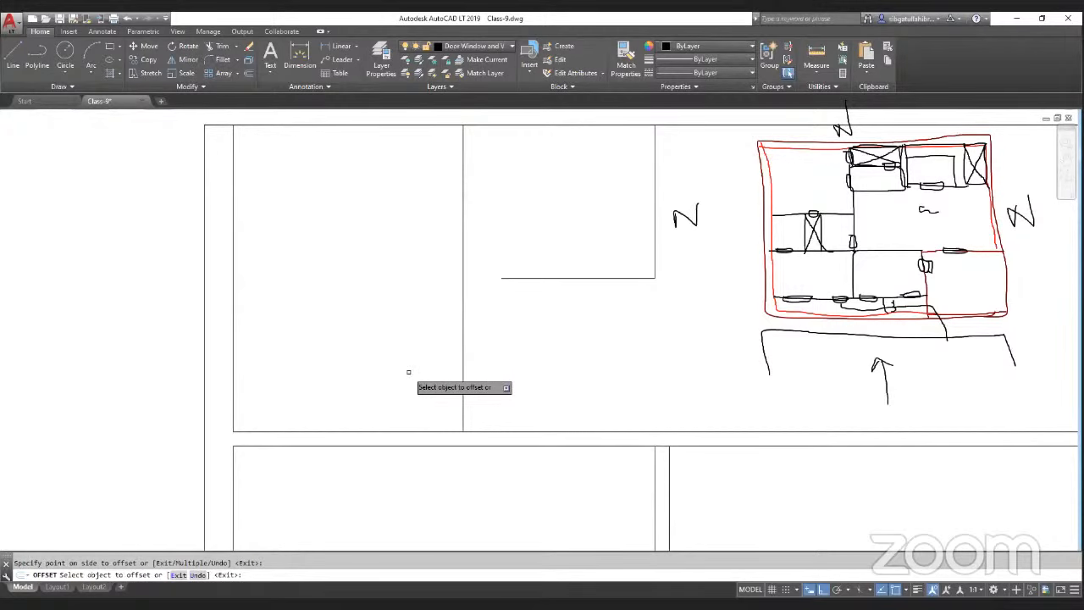
type("u")
key("Return")
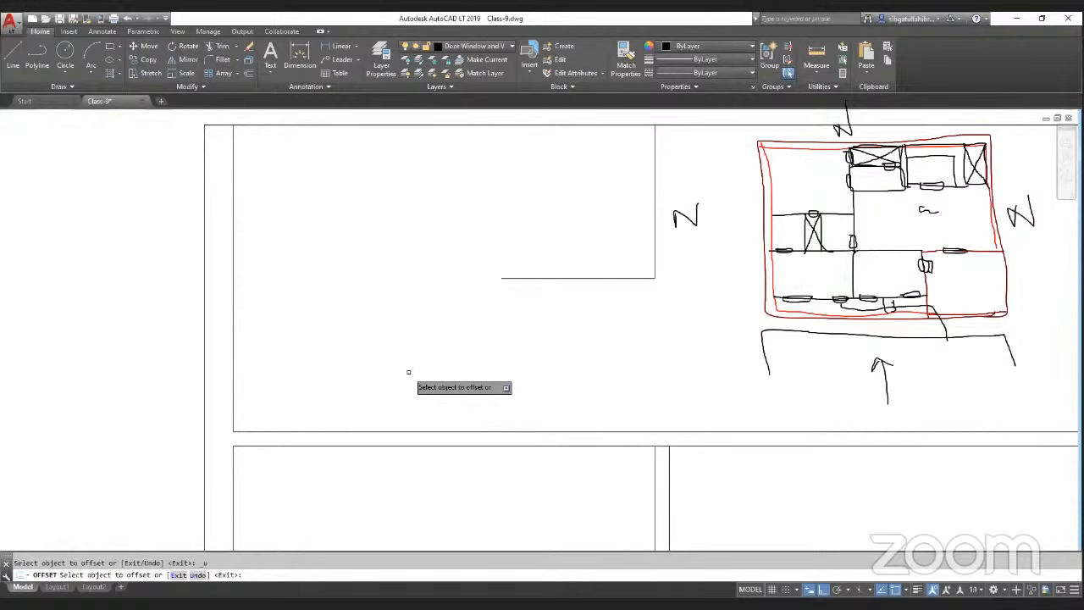
key("ctrl+y")
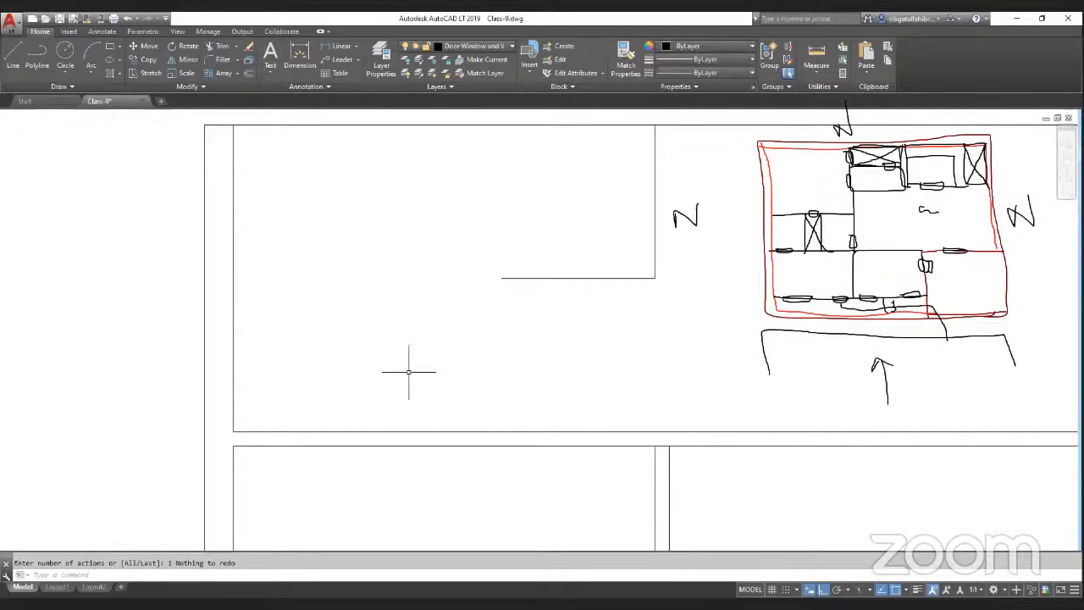
Step: Offset the inner left wall 6' to the right to create a new vertical partition
type("o")
key("Return")
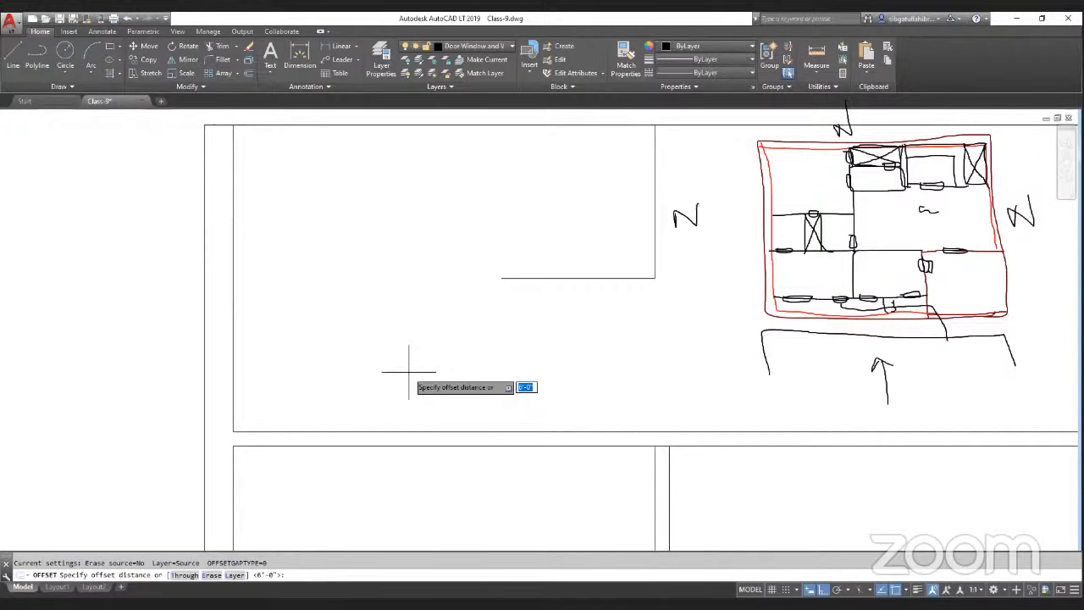
key("Return")
scroll(409, 371, "down", 2)
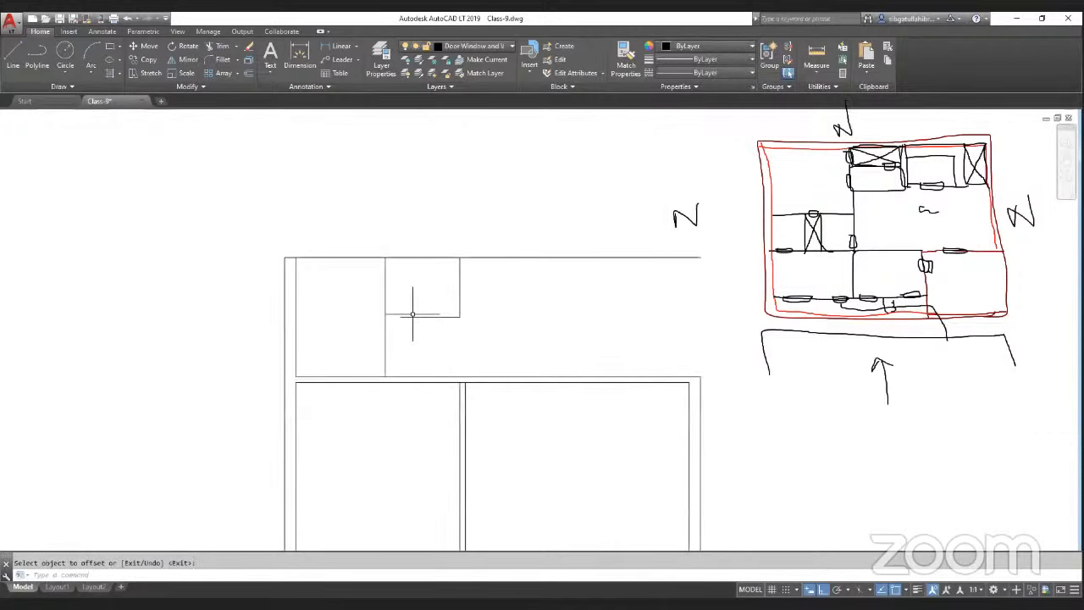
Step: Offset the new partition slightly to the right to give it wall thickness
key("Return")
key("Return")
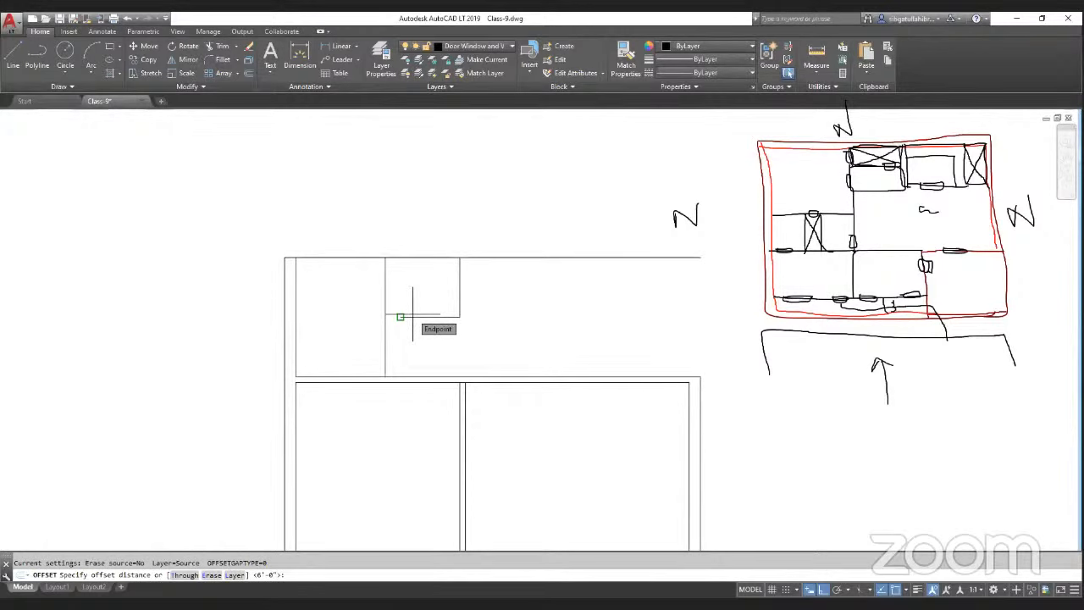
key("Return")
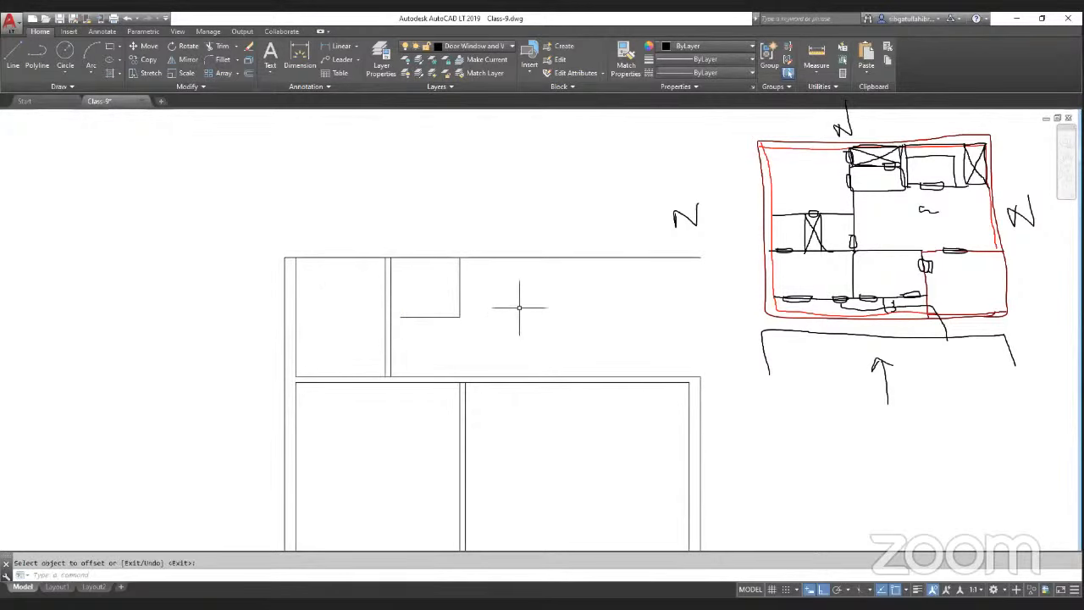
Step: Offset further partition lines to outline a small room beside the new wall, and save the drawing
scroll(525, 302, "up", 2)
scroll(242, 364, "down", 2)
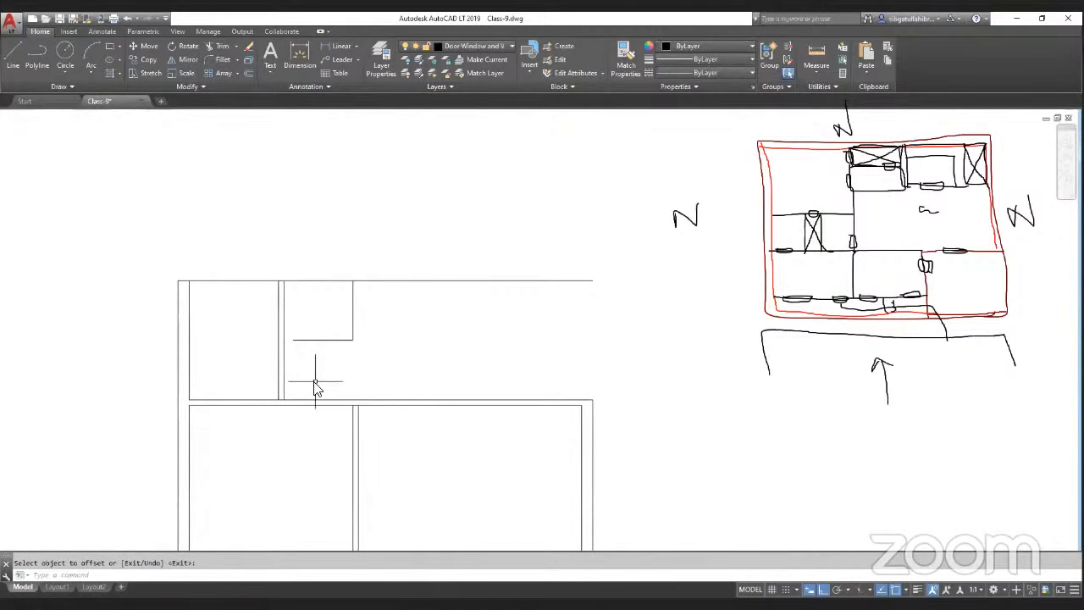
key("Return")
key("Return")
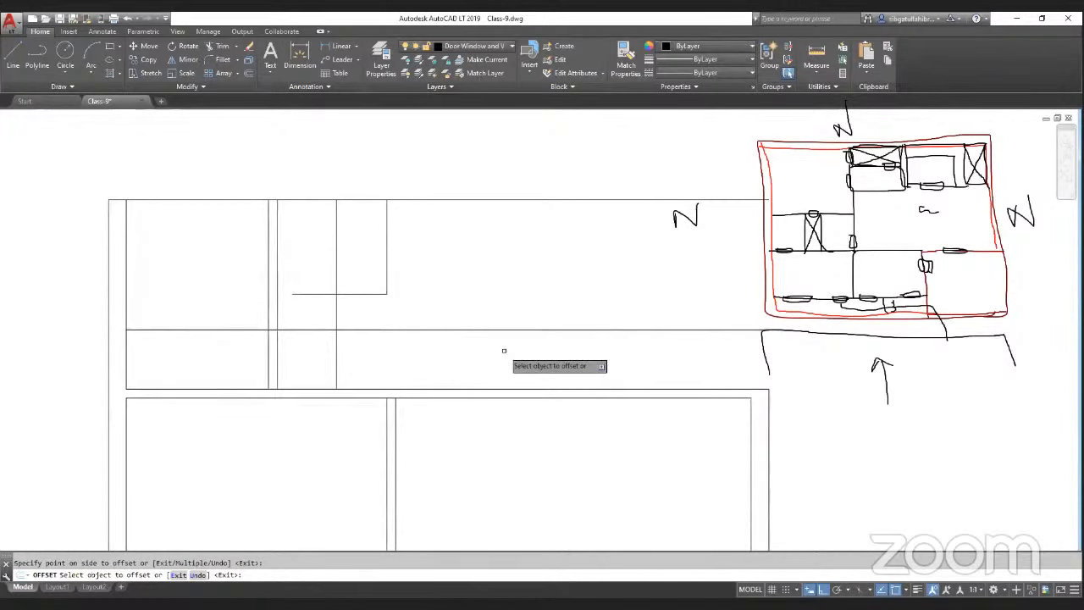
key("ctrl+s")
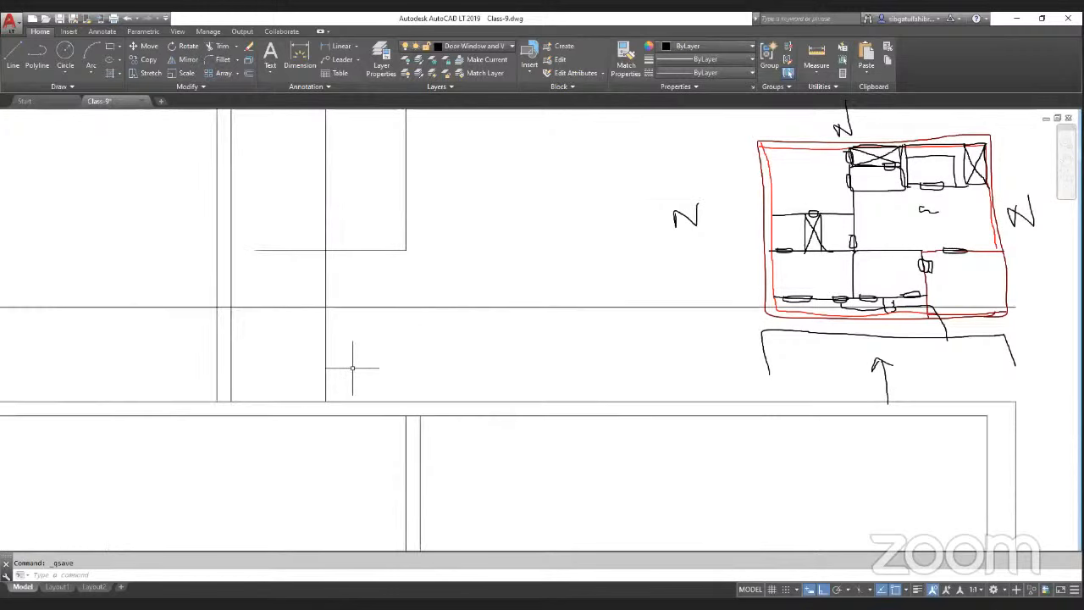
Step: Offset lines 2'-6" to lay out a closet next to the new partition
scroll(356, 367, "up", 2)
type("o")
key("Return")
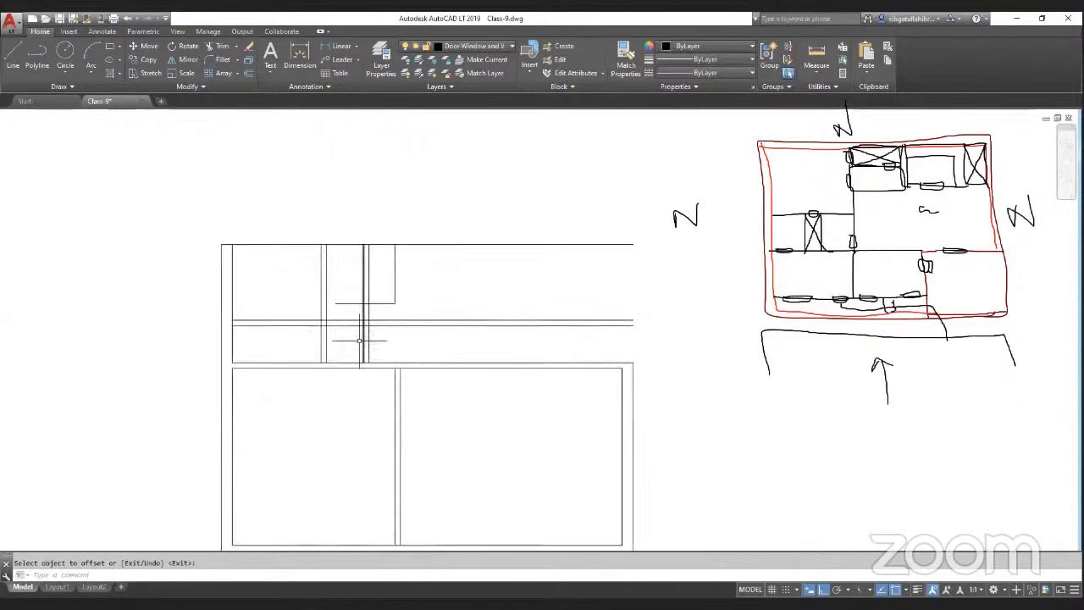
scroll(321, 332, "up", 4)
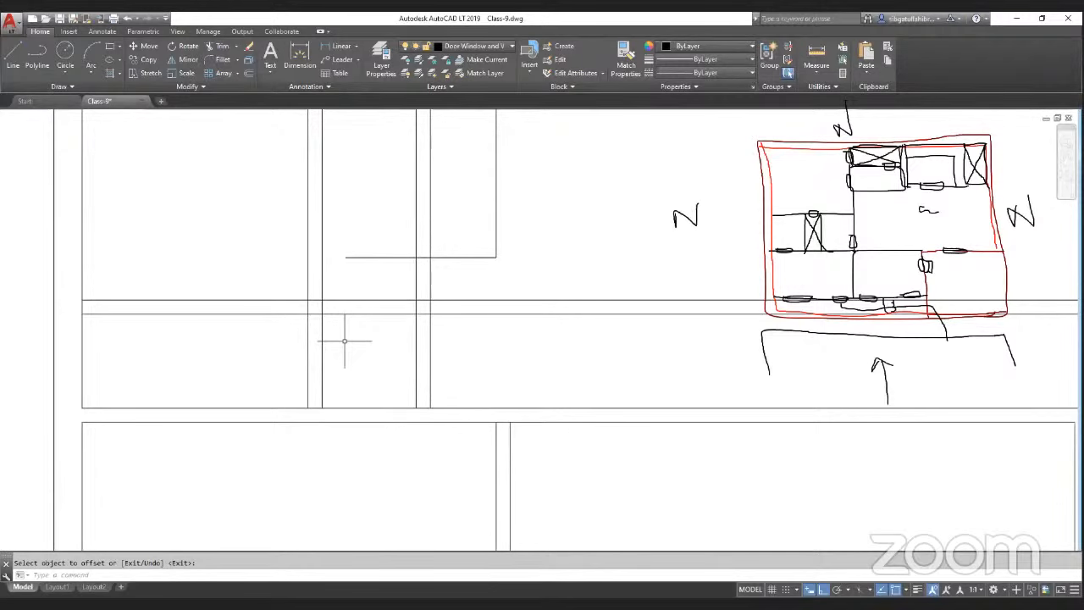
scroll(345, 340, "down", 2)
key("Escape")
Step: Chamfer the closet's partition corners to clean up the intersecting wall lines
type("cha")
key("Return")
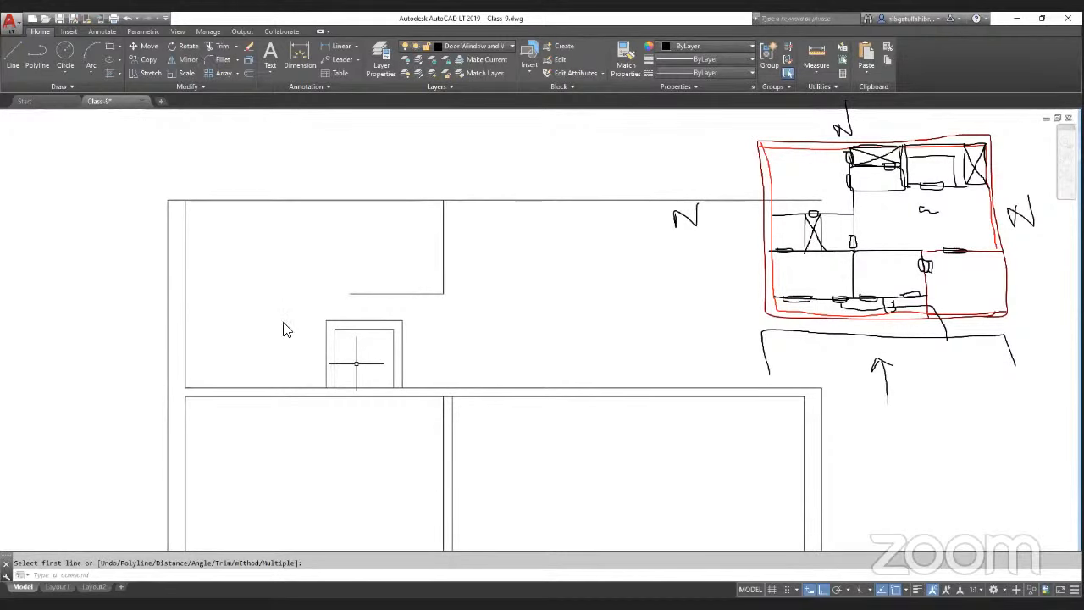
key("Escape")
Step: Offset closet wall lines by 4.5 to add wall thickness, and save the drawing
type("o")
key("Return")
type("4.5")
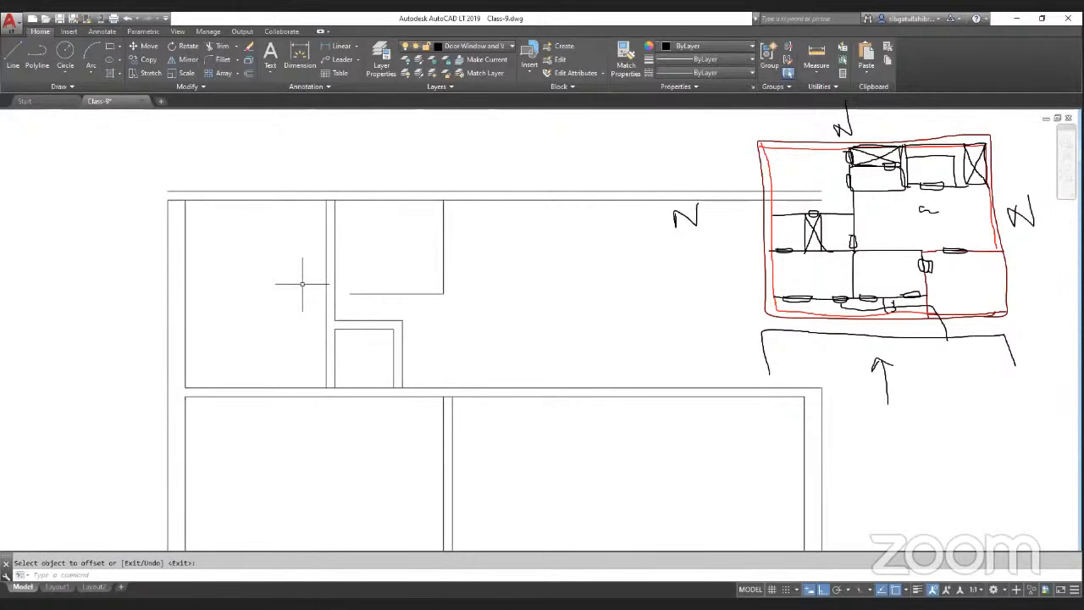
key("ctrl+s")
Step: Measure from the partition dividing the two lower rooms
scroll(370, 333, "down", 2)
scroll(390, 354, "down", 2)
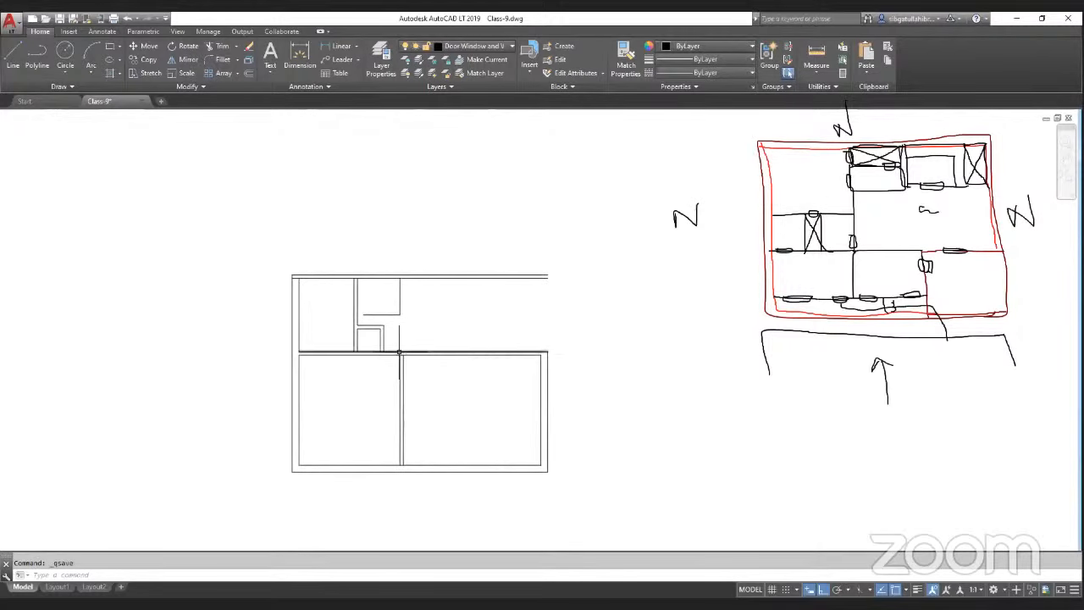
scroll(396, 355, "up", 2)
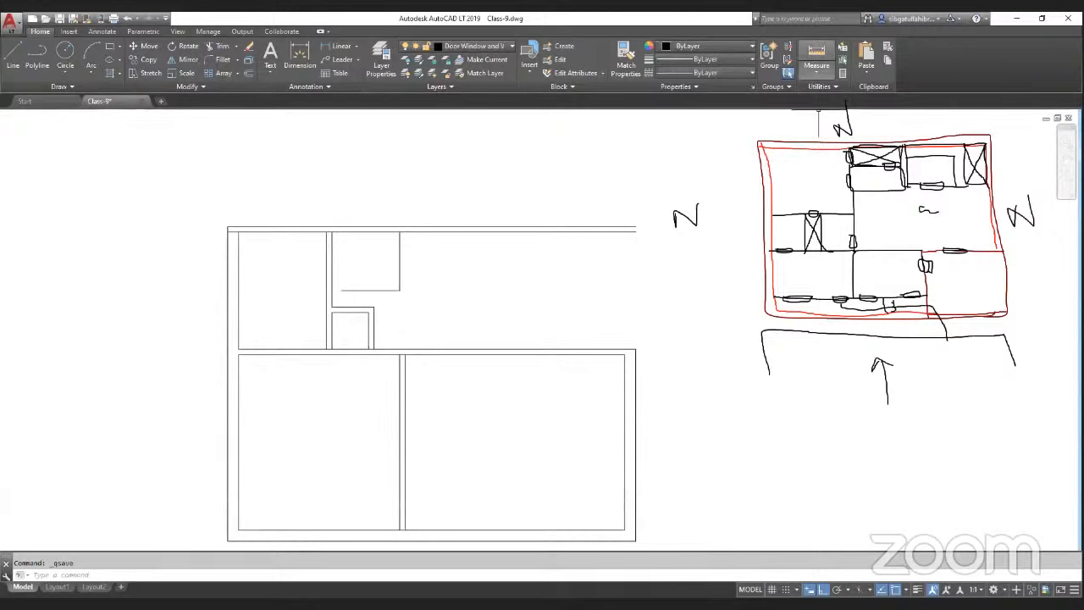
left_click(816, 54)
left_click(399, 354)
key("Escape")
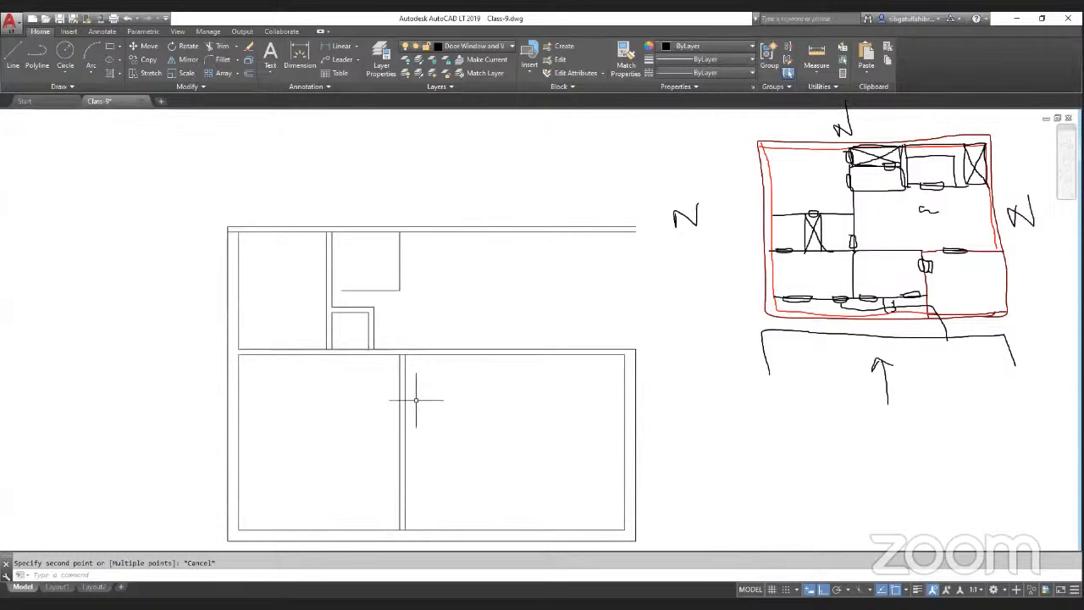
key("Escape")
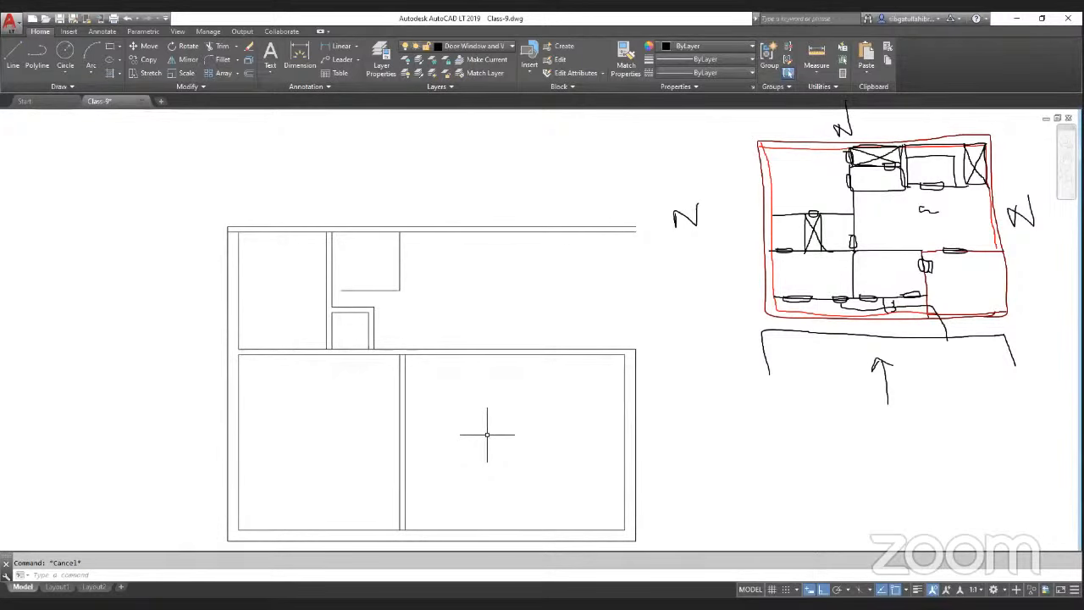
Step: Move the double-line partition between the two lower rooms 2' to the right
scroll(443, 416, "down", 2)
scroll(431, 450, "up", 2)
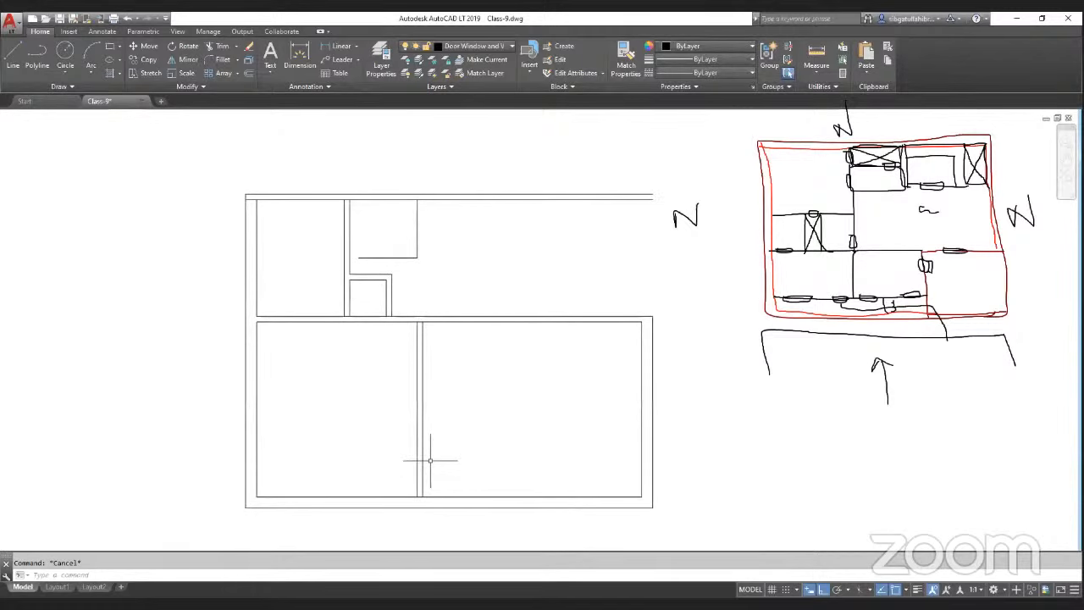
left_click(430, 461)
left_click(410, 446)
type("m")
key("space")
left_click(449, 452)
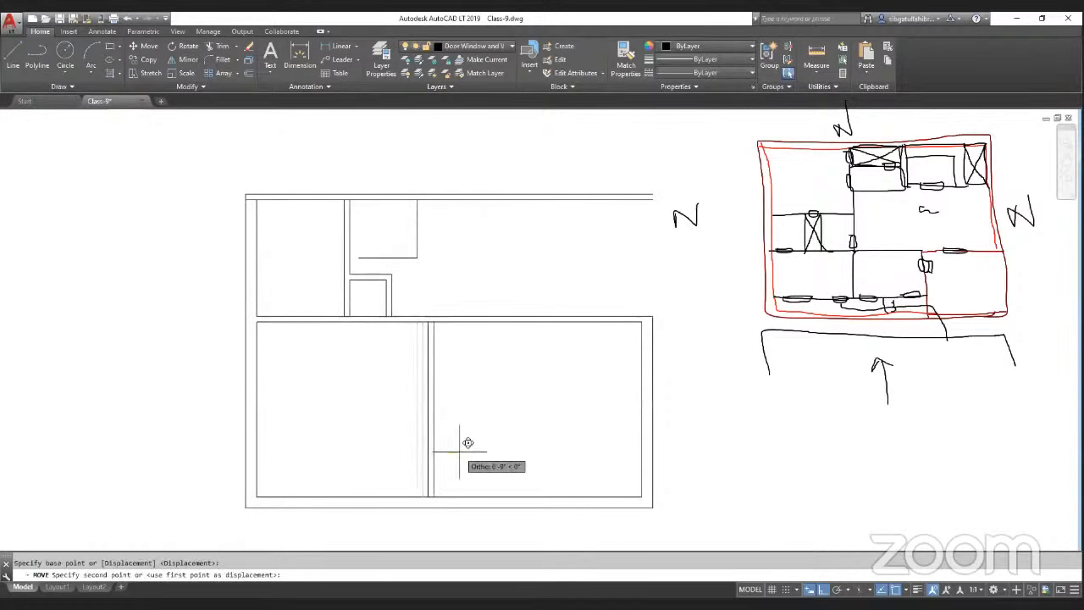
type("2'")
key("Return")
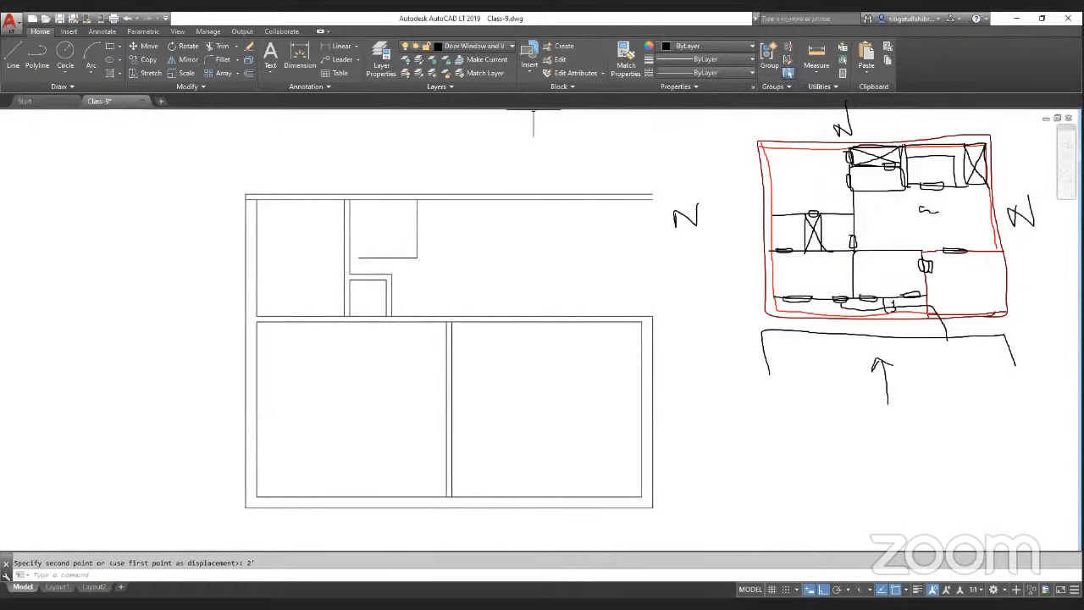
key("Escape")
Step: Measure from the closet's right wall across the upper room
scroll(425, 293, "up", 4)
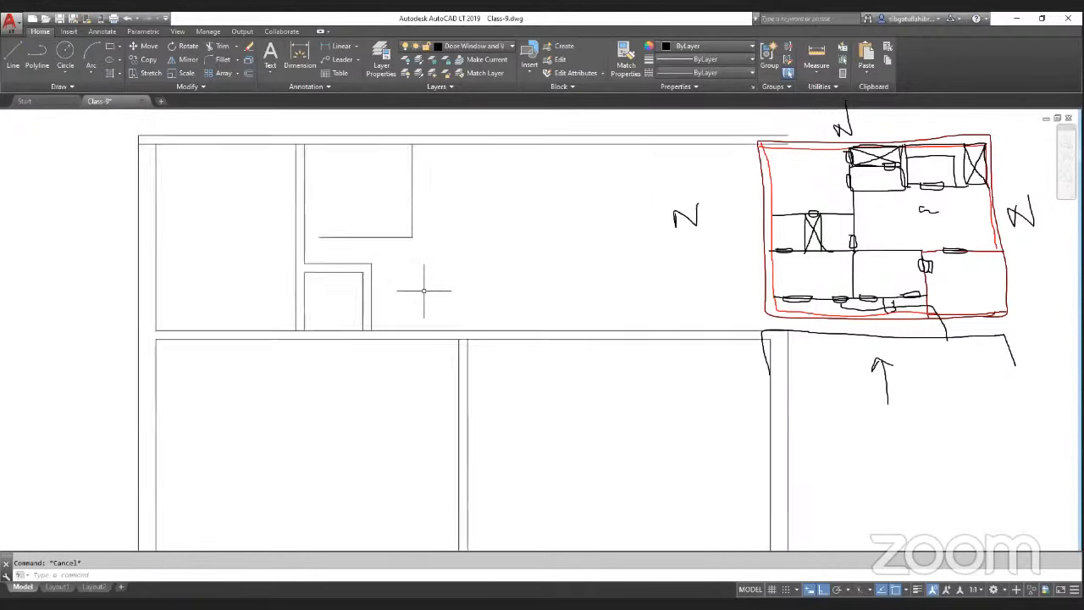
left_click(815, 58)
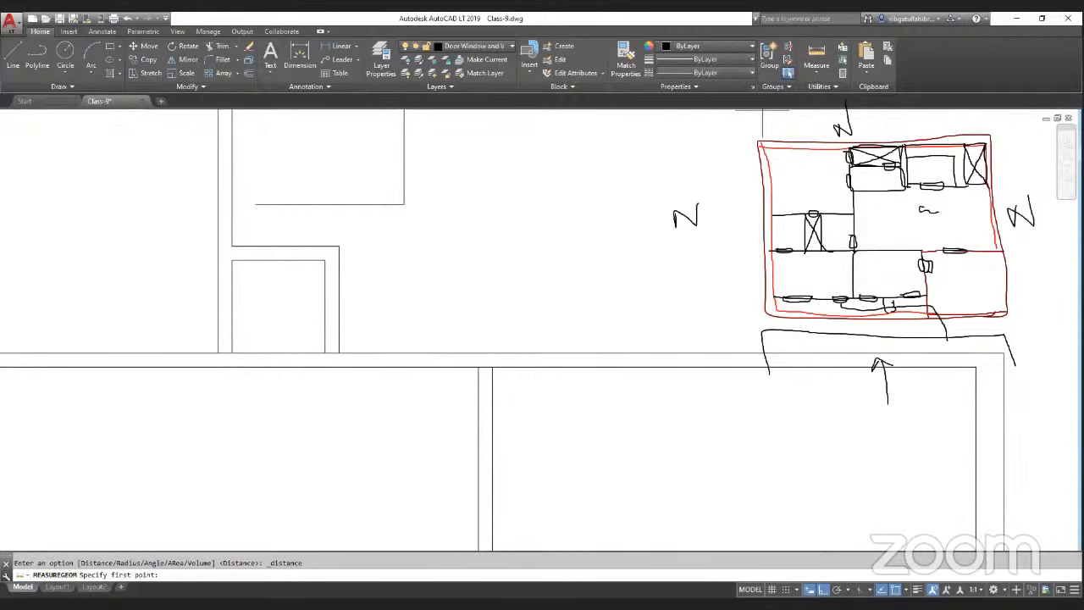
scroll(464, 370, "up", 2)
left_click(488, 365)
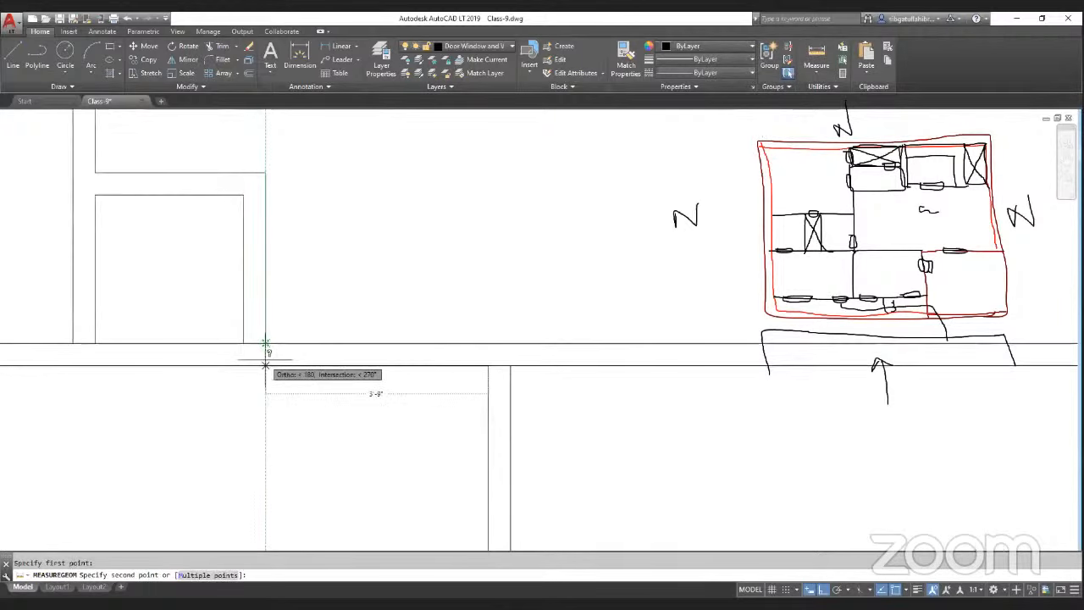
key("Escape")
scroll(363, 387, "down", 3)
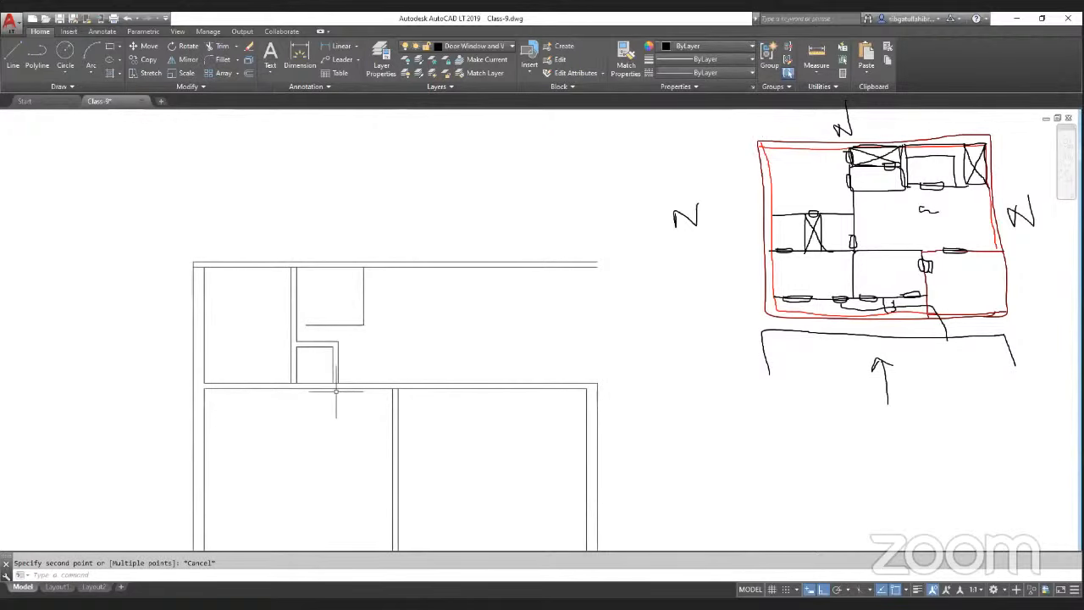
scroll(343, 333, "up", 2)
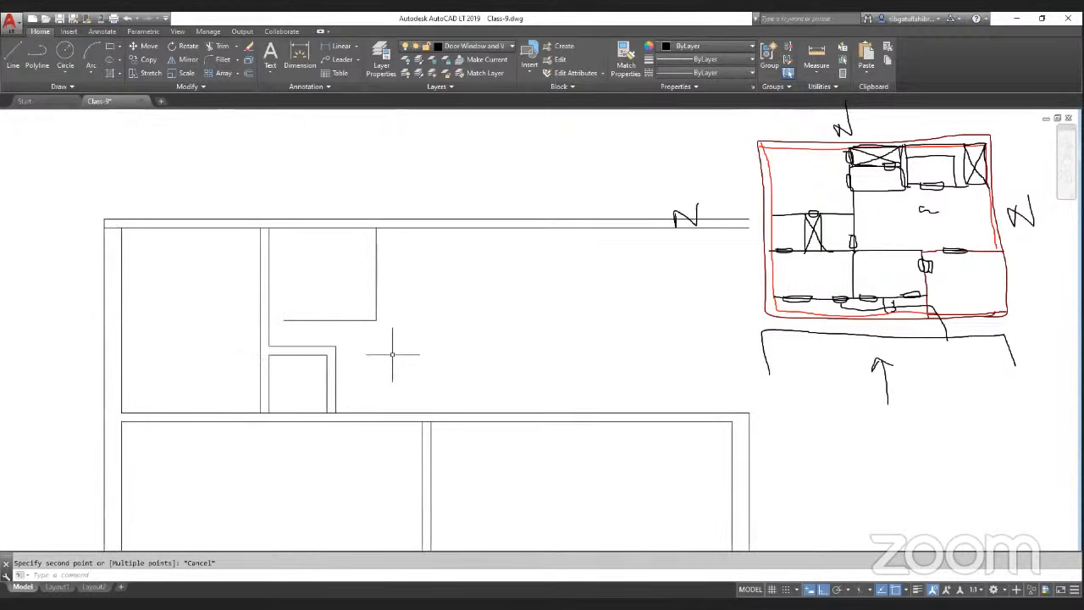
left_click(813, 61)
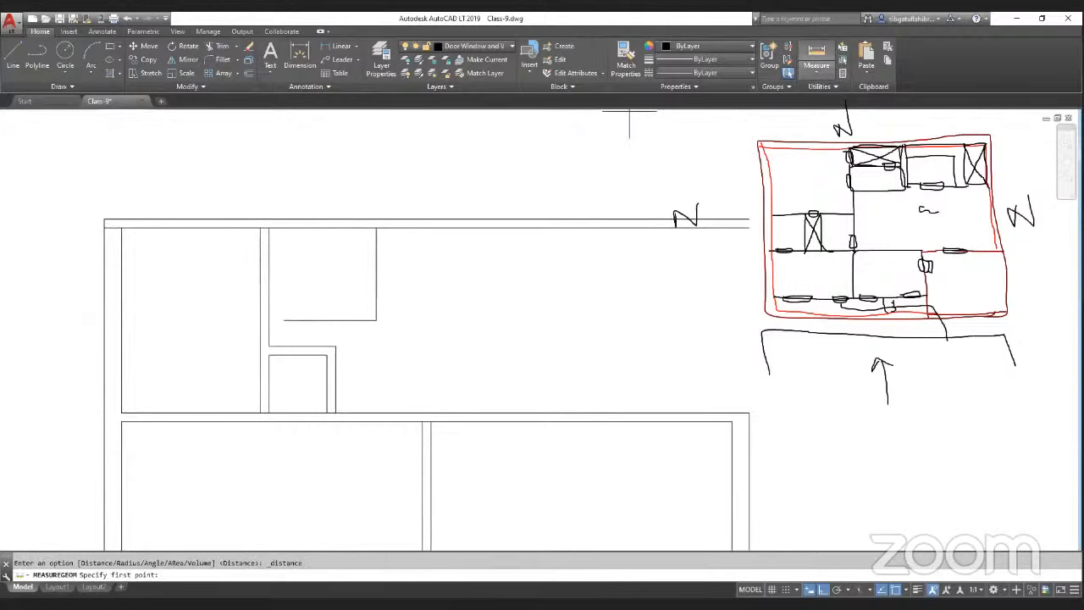
key("Escape")
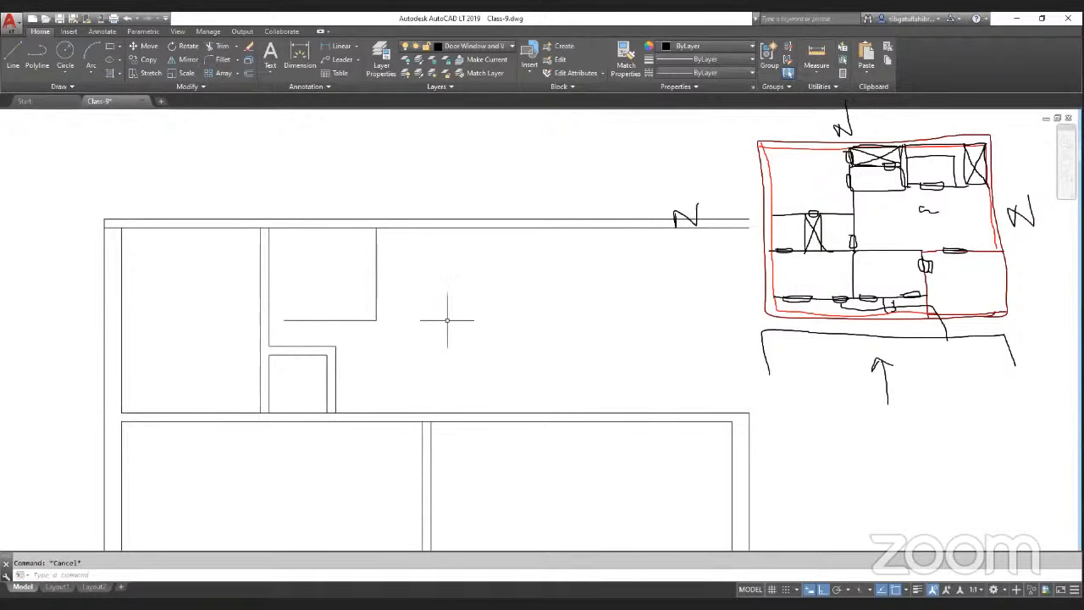
Step: Erase the short horizontal partition line beside the closet in the upper room
type("e")
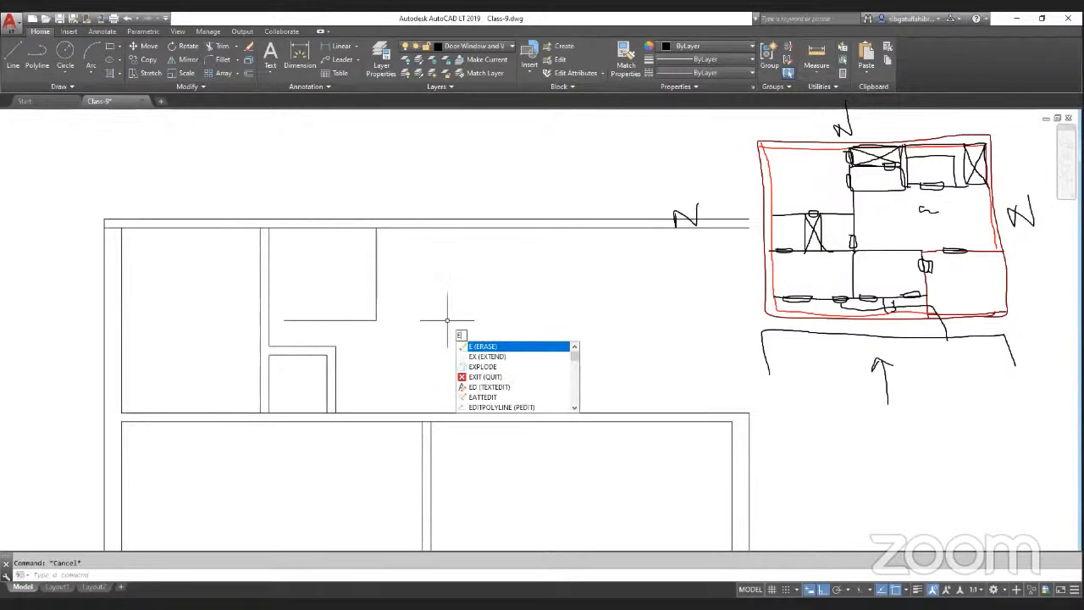
key("Return")
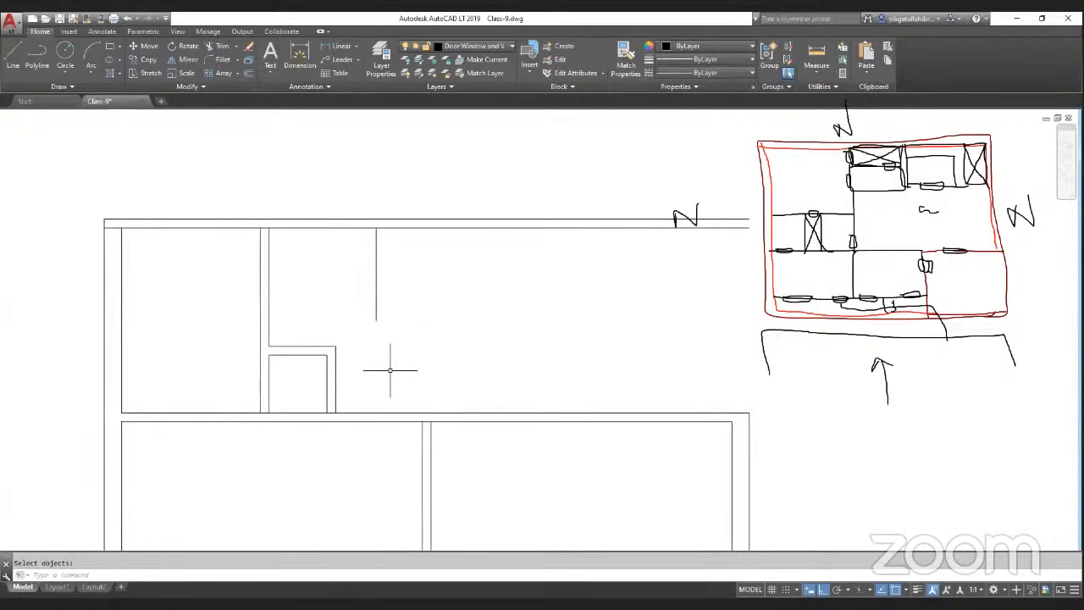
type("o")
key("Return")
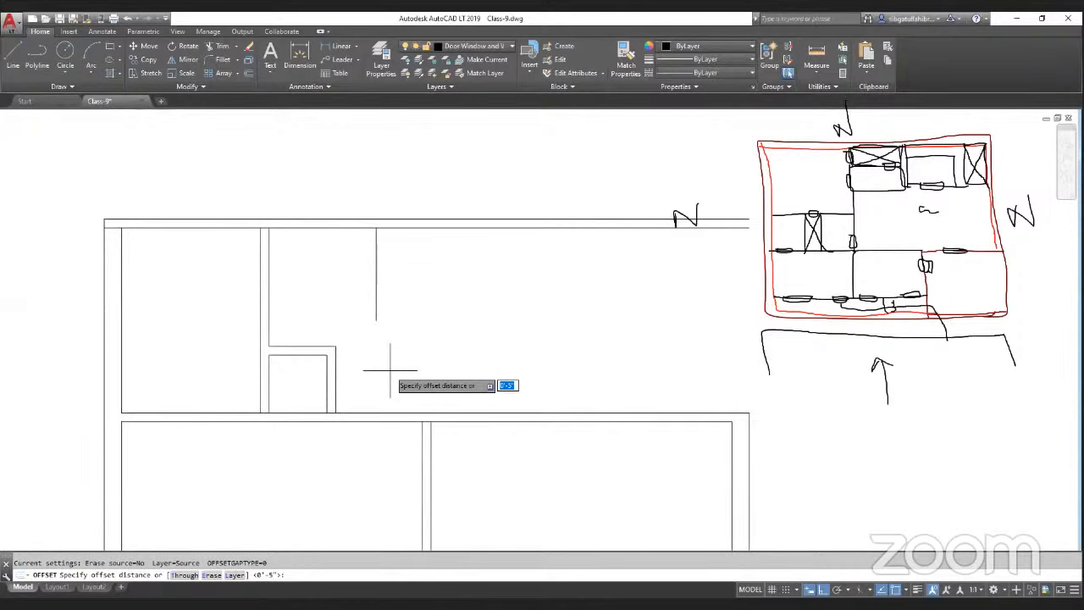
key("Escape")
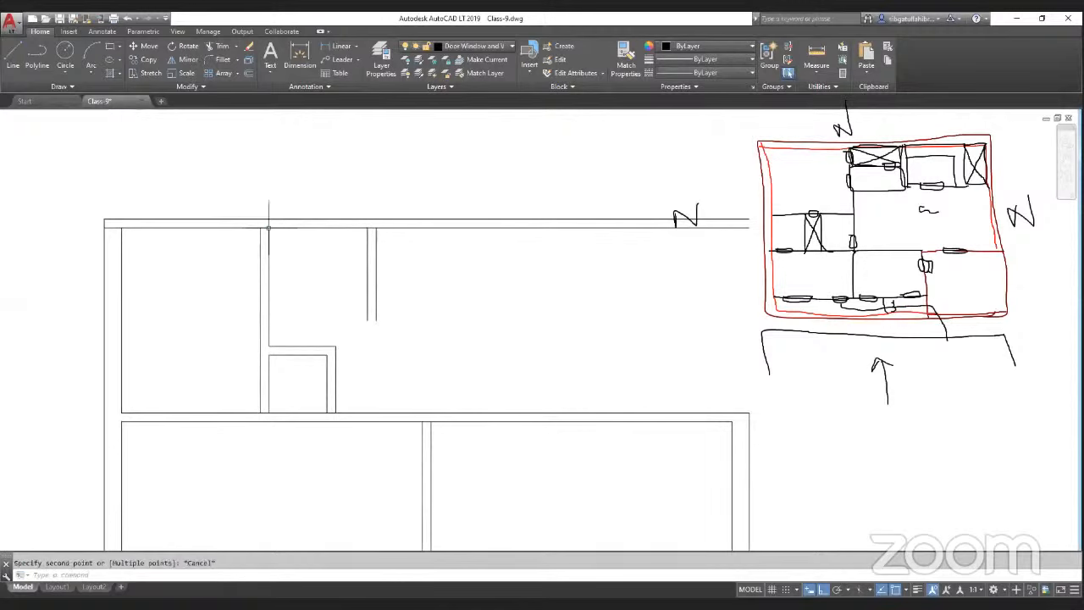
key("Escape")
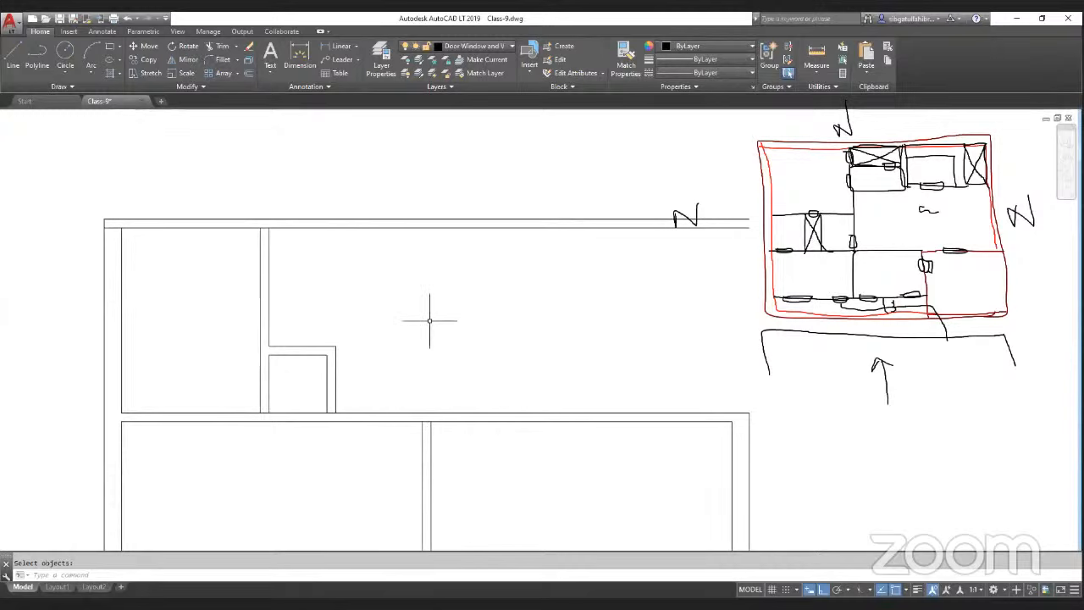
Step: Offset the vertical partition line beside the closet to form a double-line wall
type("o")
key("Return")
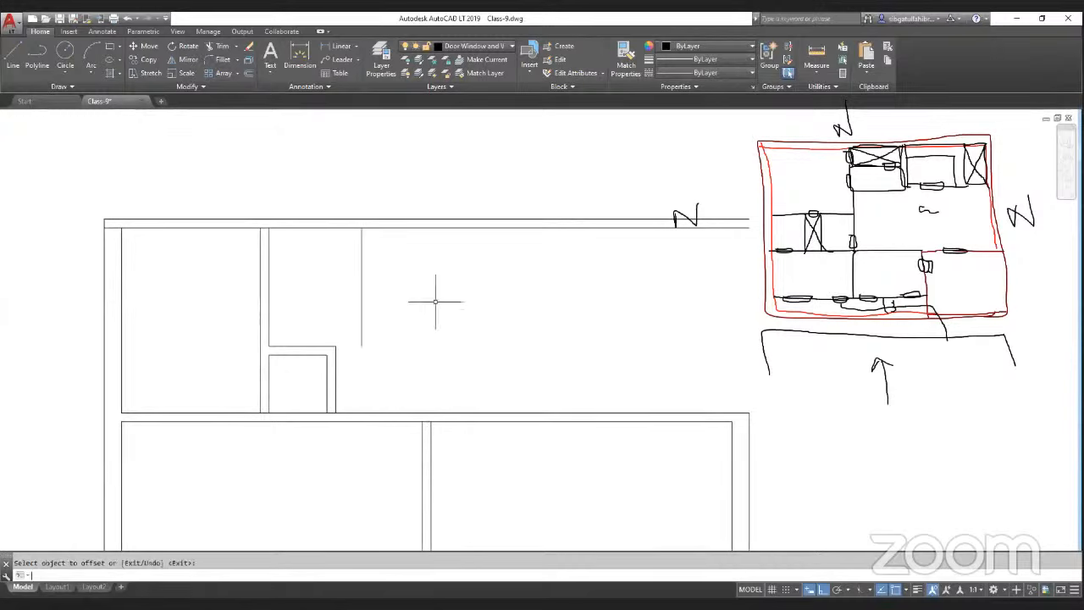
key("Return")
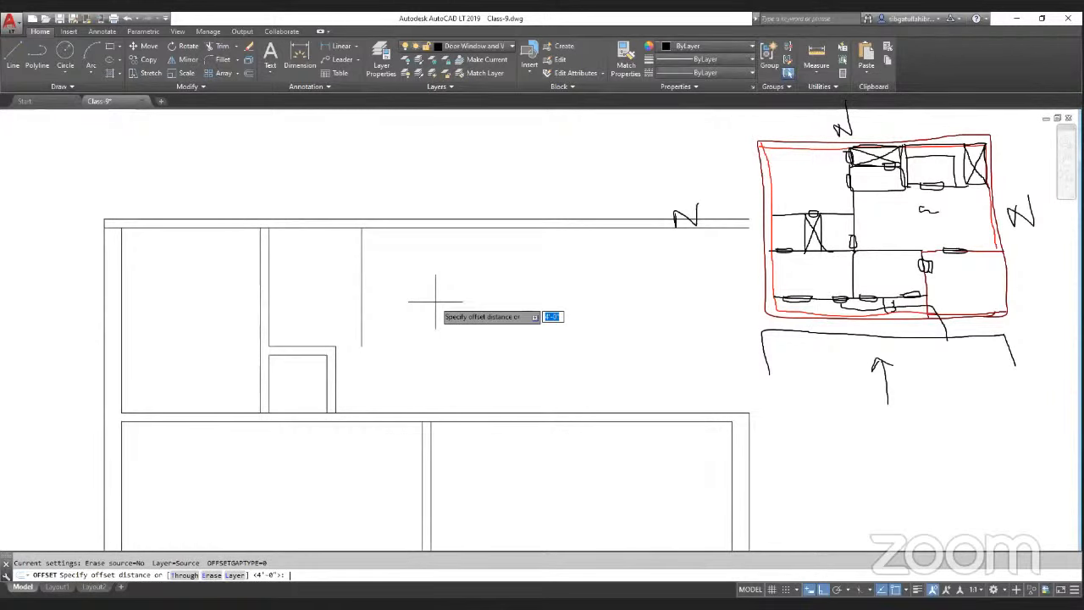
key("Return")
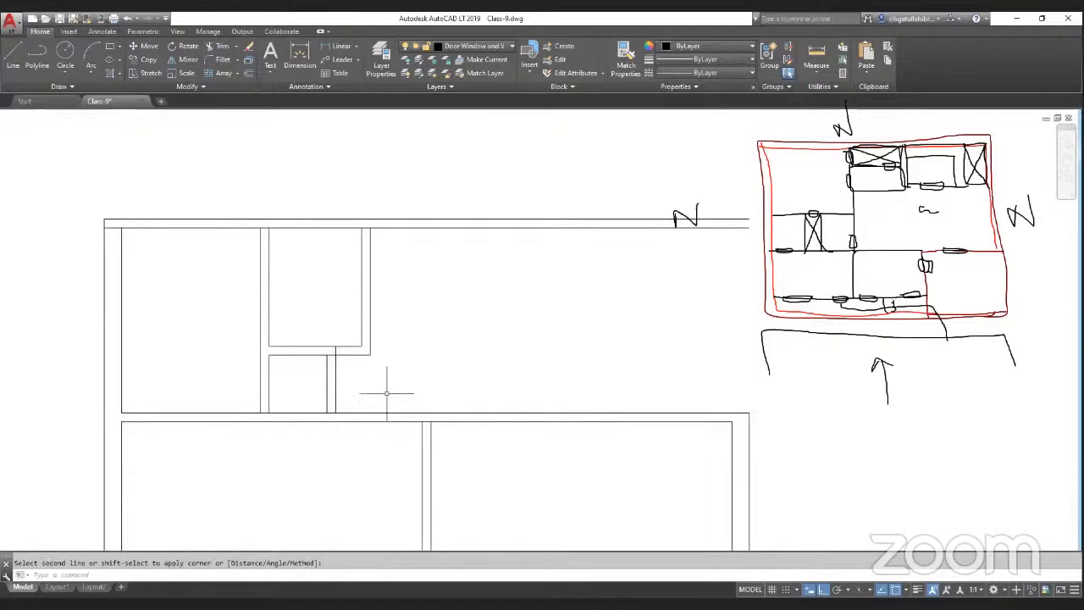
key("Escape")
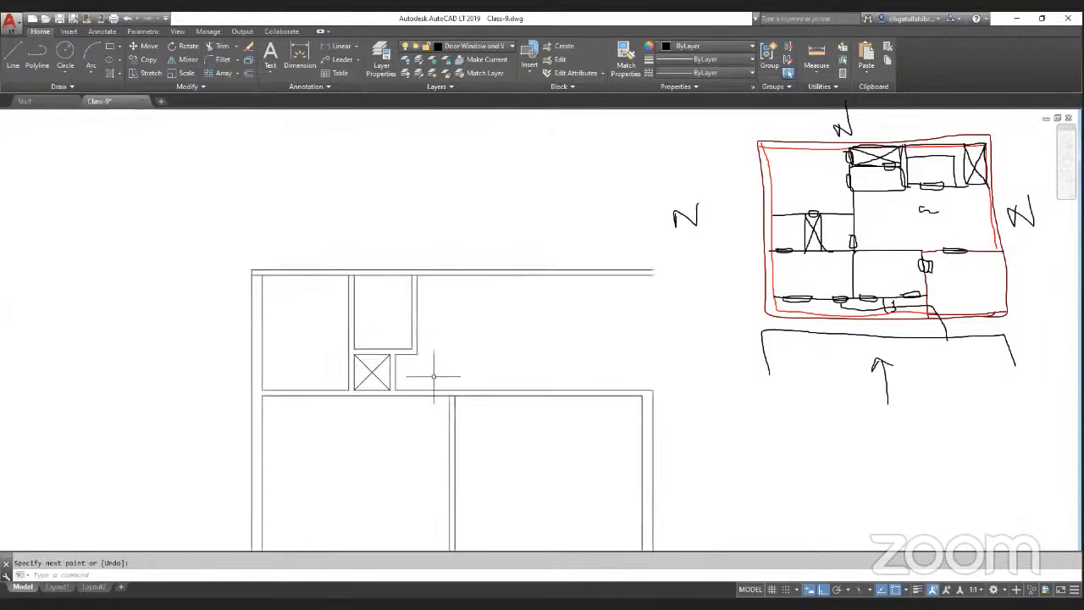
scroll(433, 376, "down", 3)
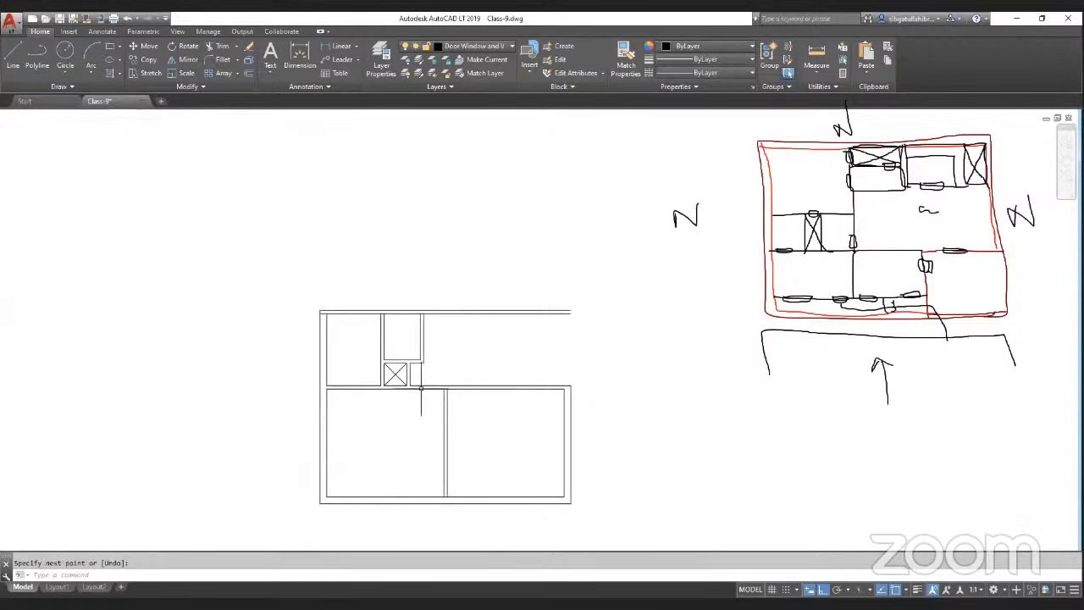
scroll(435, 367, "up", 2)
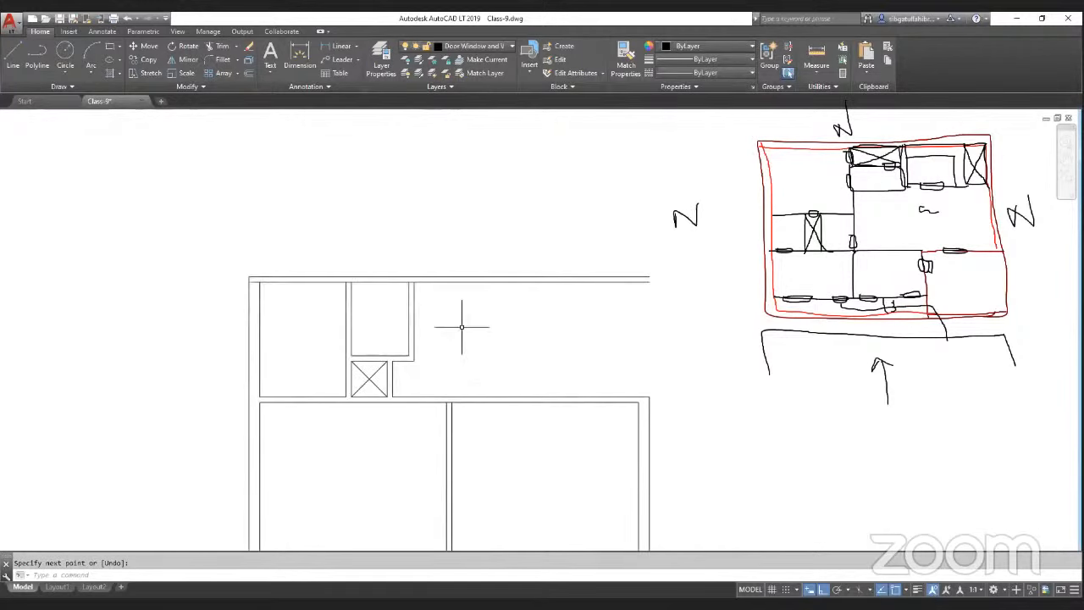
scroll(448, 362, "down", 2)
scroll(441, 368, "up", 2)
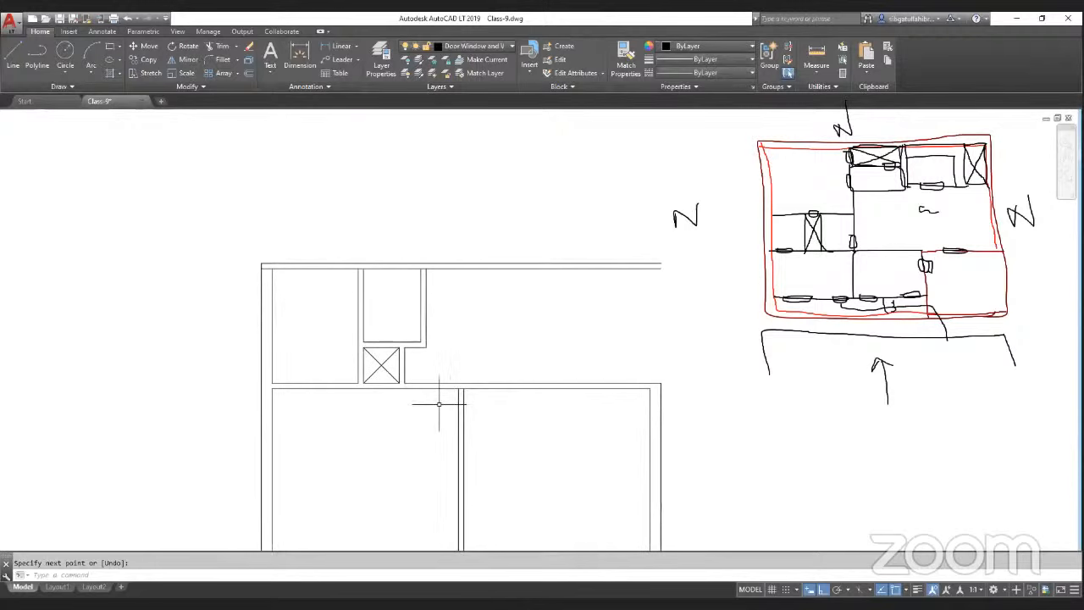
scroll(439, 404, "up", 3)
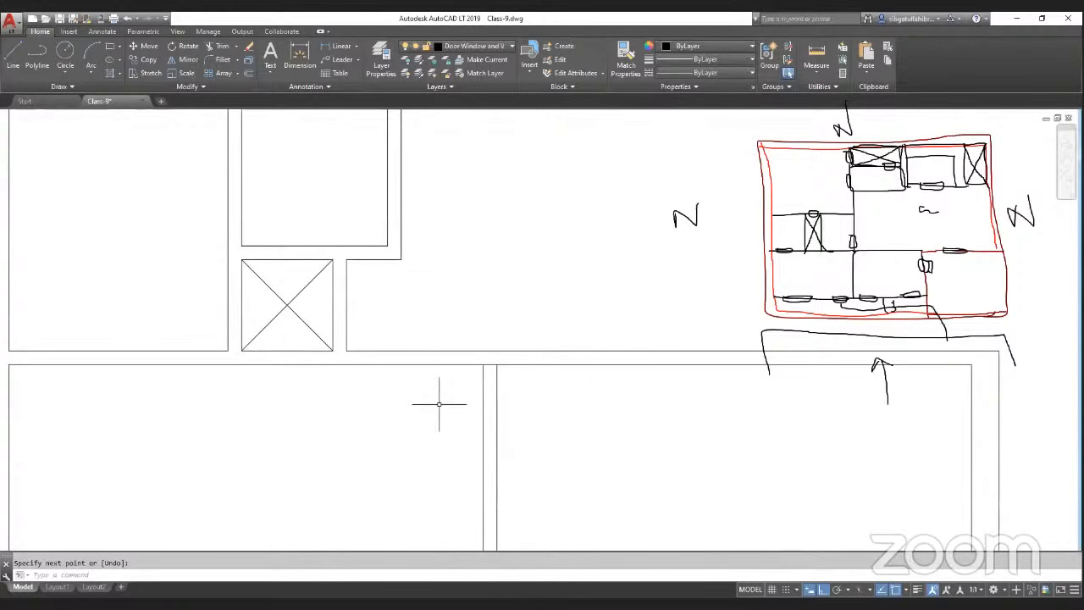
scroll(484, 454, "up", 1)
middle_click_drag(483, 454, 475, 320)
type("o")
key("Return")
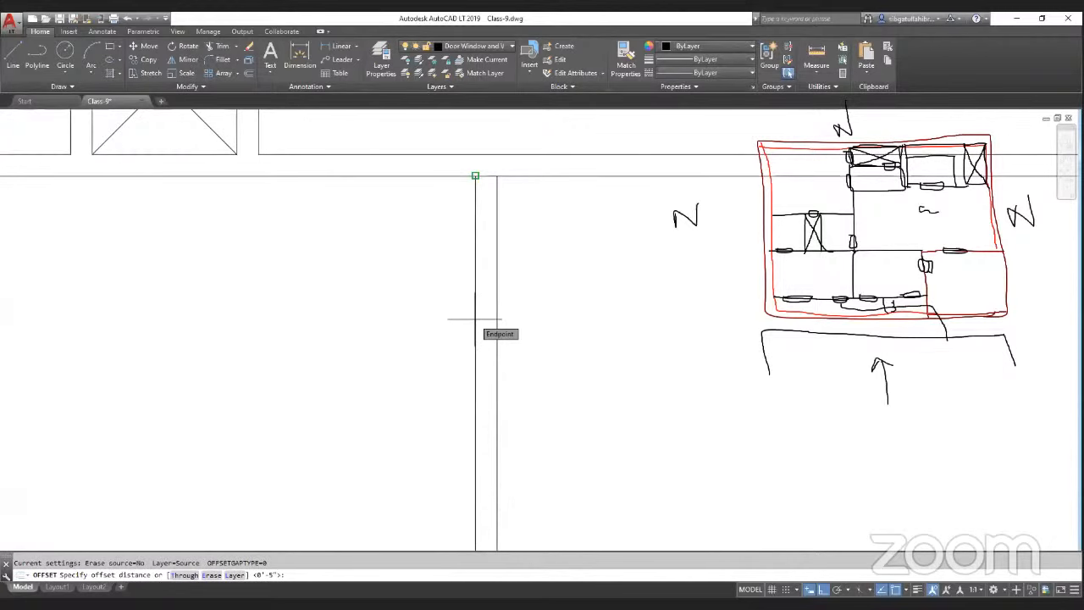
type("6")
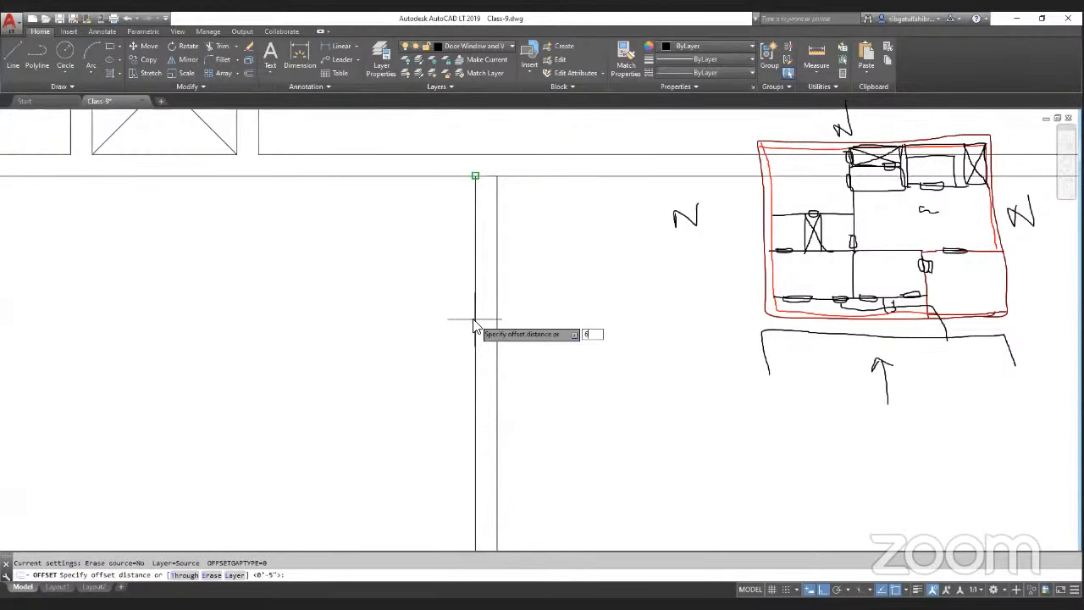
key("BackSpace")
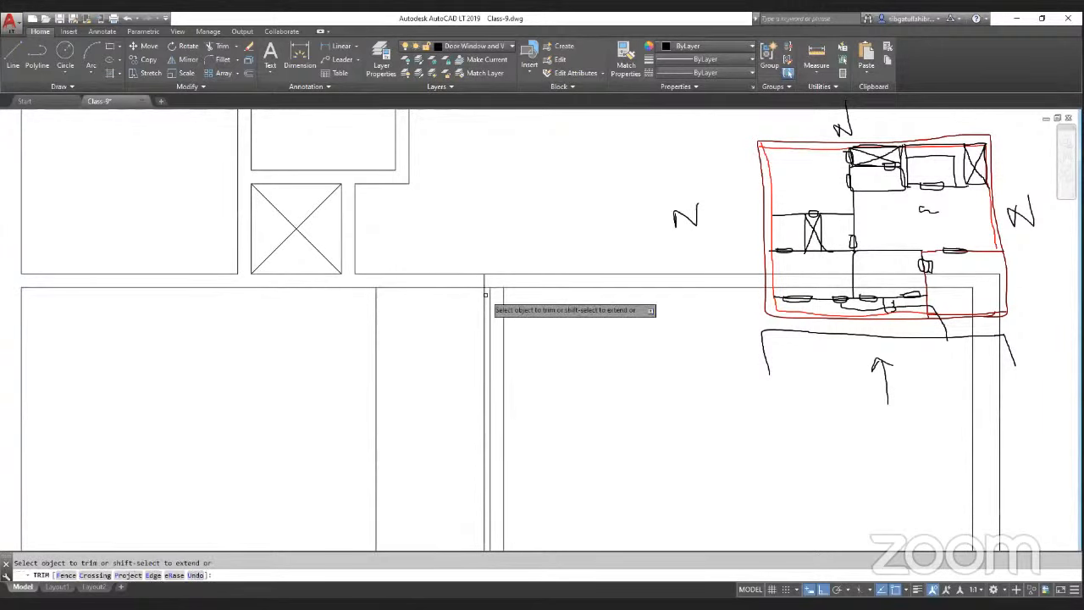
Step: Trim the extra partition lines where the lower rooms meet the upper room's bottom wall
left_click(485, 295)
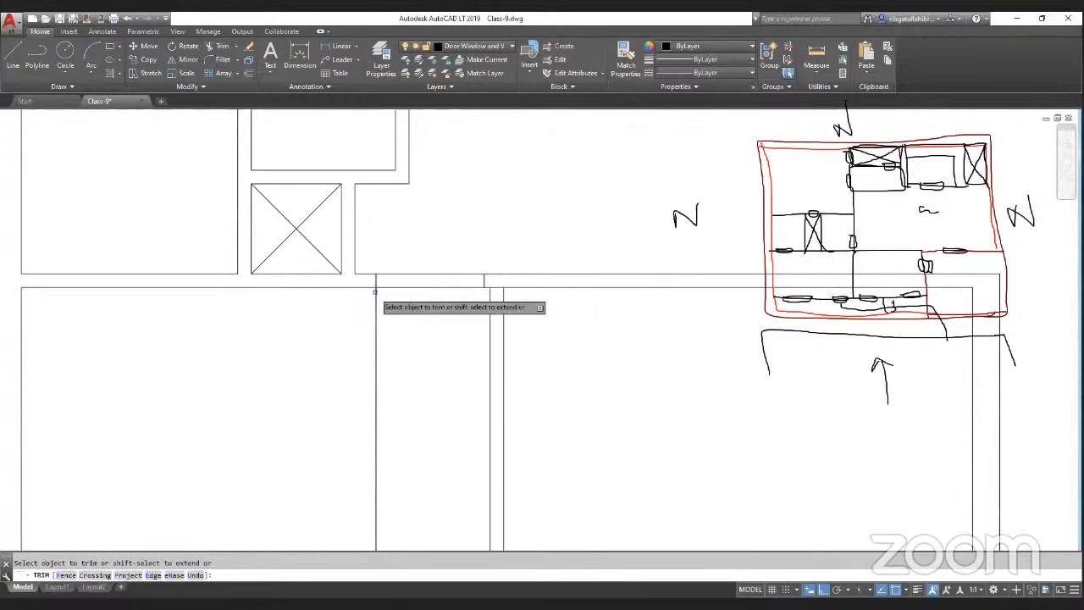
left_click(376, 299)
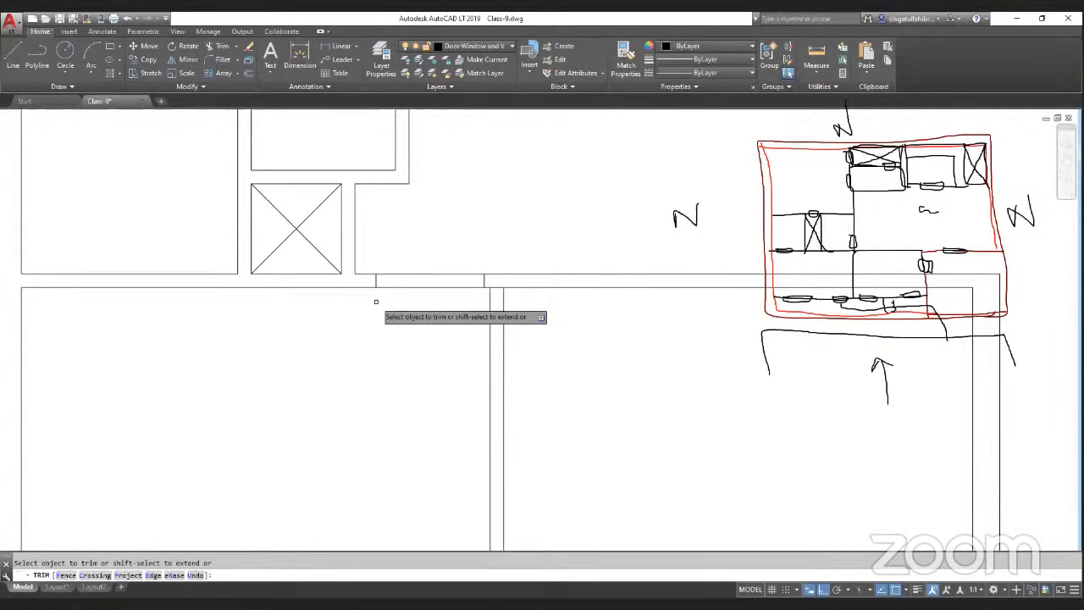
scroll(424, 321, "down", 5)
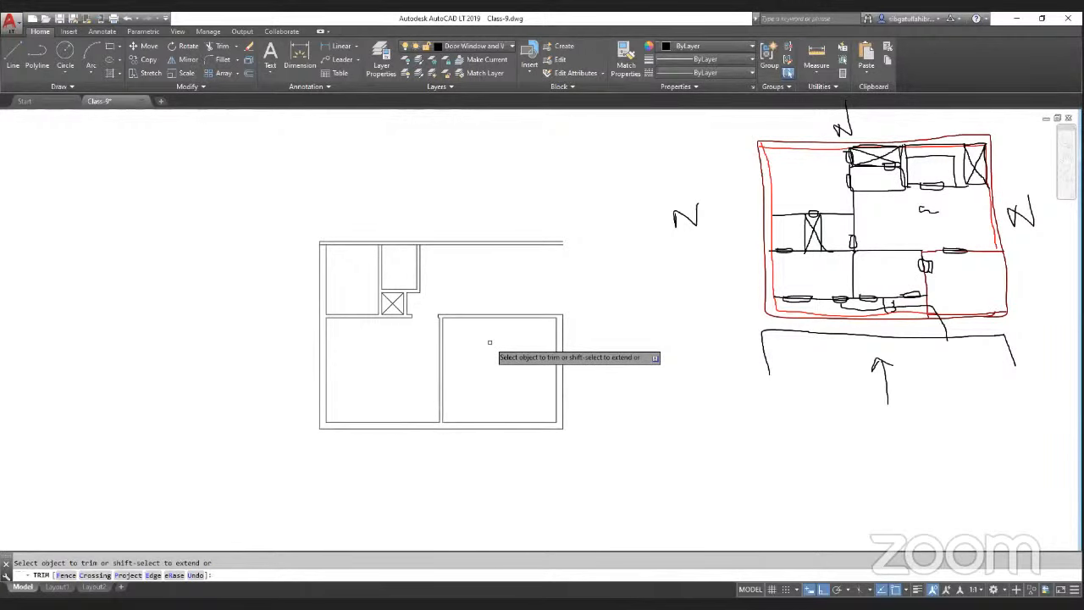
scroll(423, 246, "up", 5)
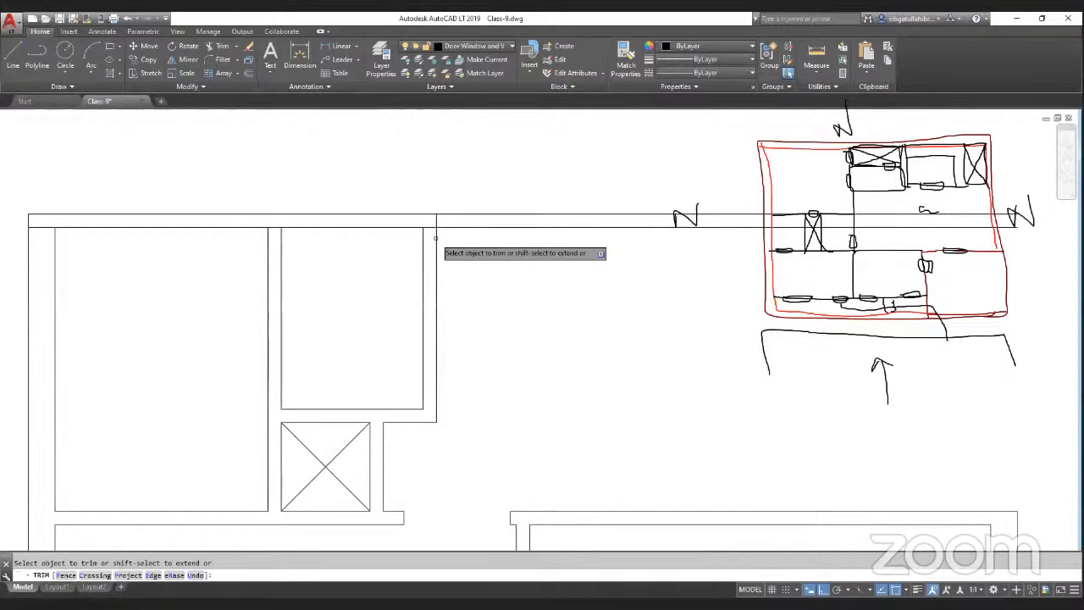
scroll(435, 238, "down", 5)
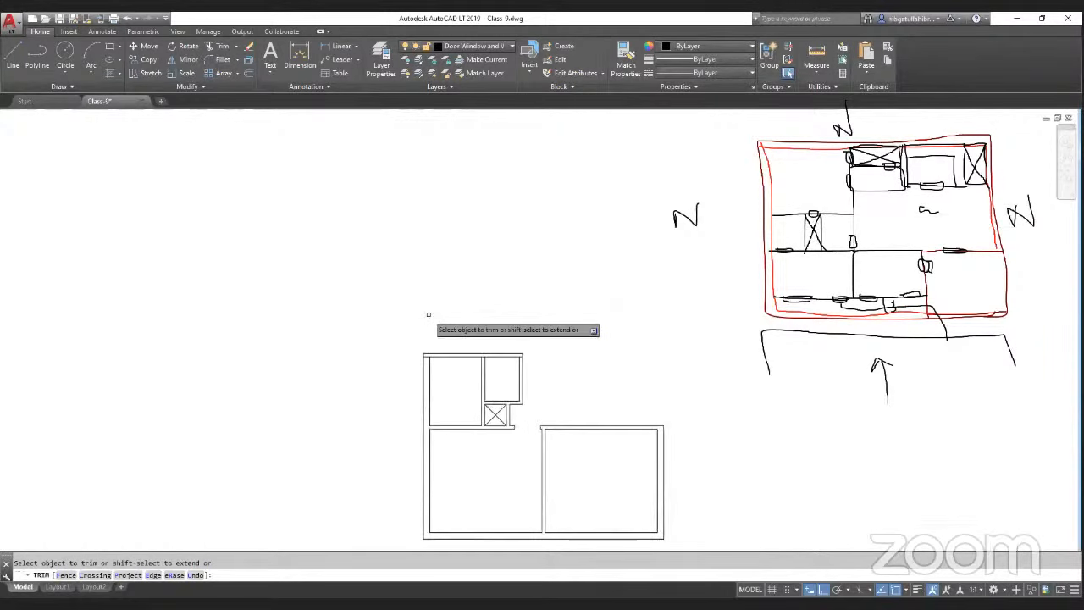
key("Return")
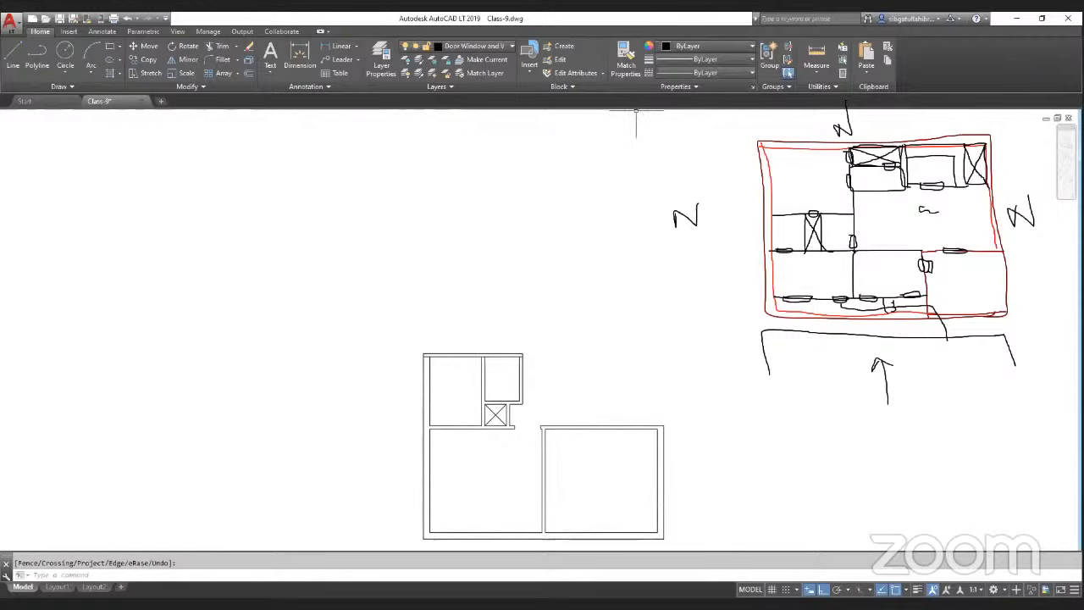
left_click_drag(818, 168, 802, 178)
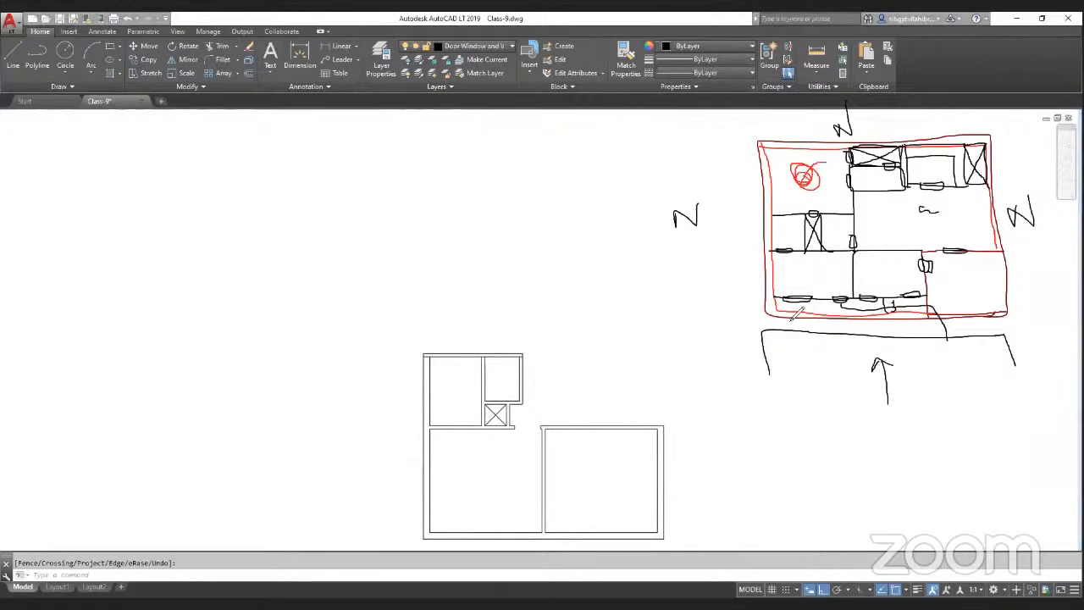
mouse_move(830, 261)
left_mouse_down()
mouse_move(809, 288)
mouse_move(832, 285)
left_mouse_up()
mouse_move(850, 264)
left_mouse_down()
mouse_move(848, 284)
mouse_move(859, 269)
left_mouse_up()
left_click_drag(532, 433, 462, 532)
left_click_drag(469, 456, 512, 522)
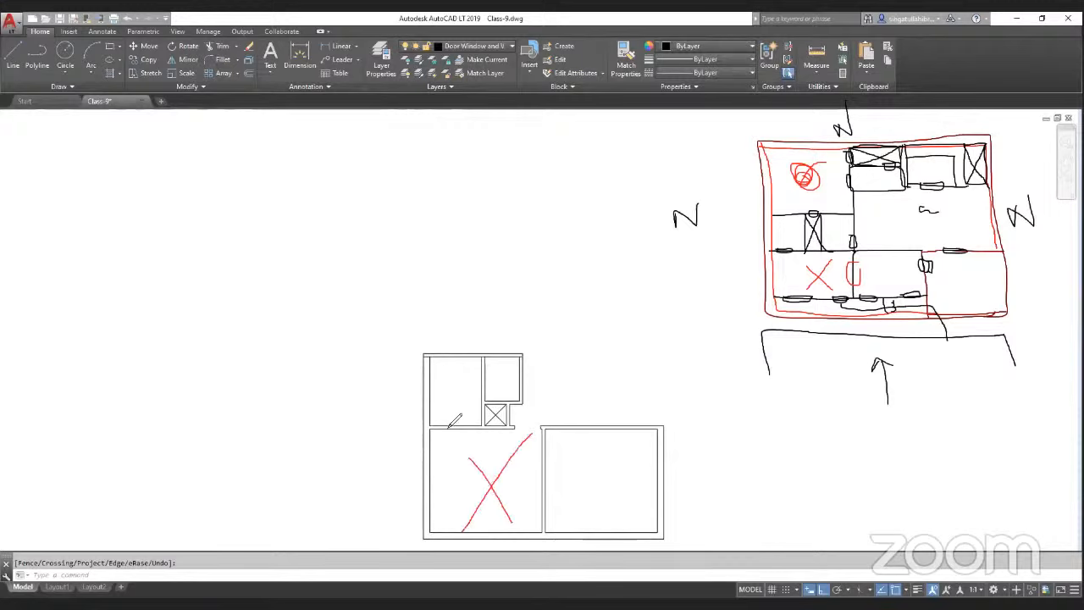
left_click_drag(439, 429, 456, 434)
key("Escape")
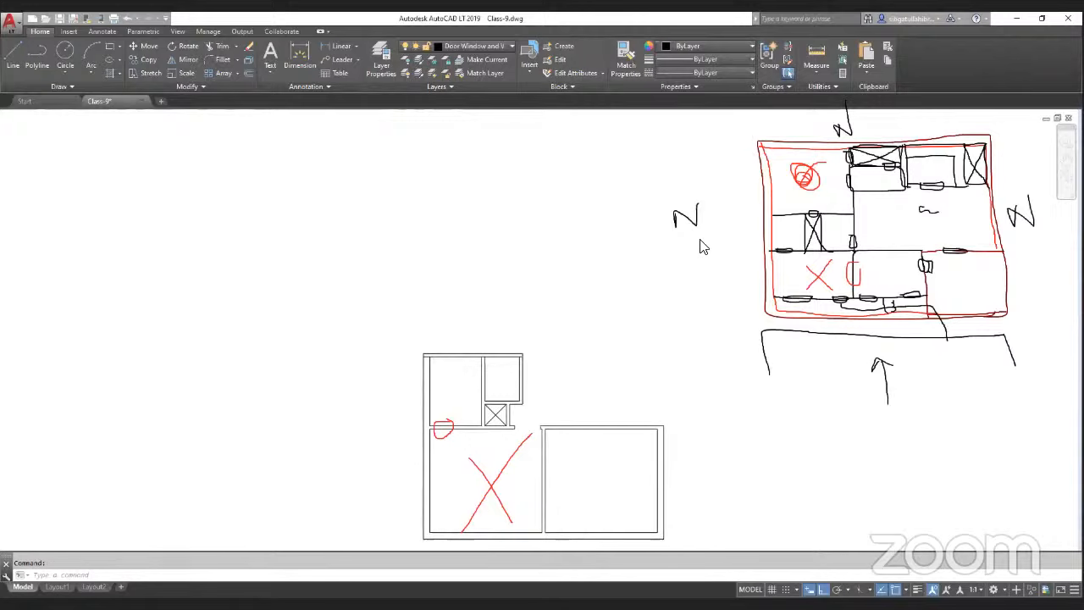
Step: Measure from the upper-left corner of the plan
scroll(643, 537, "up", 2)
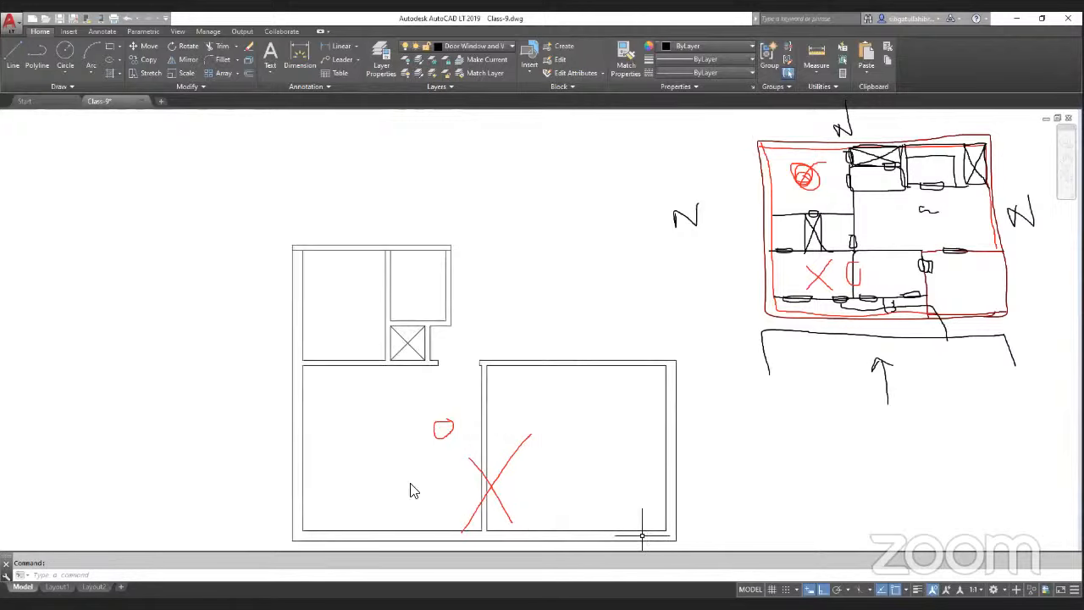
scroll(413, 485, "down", 2)
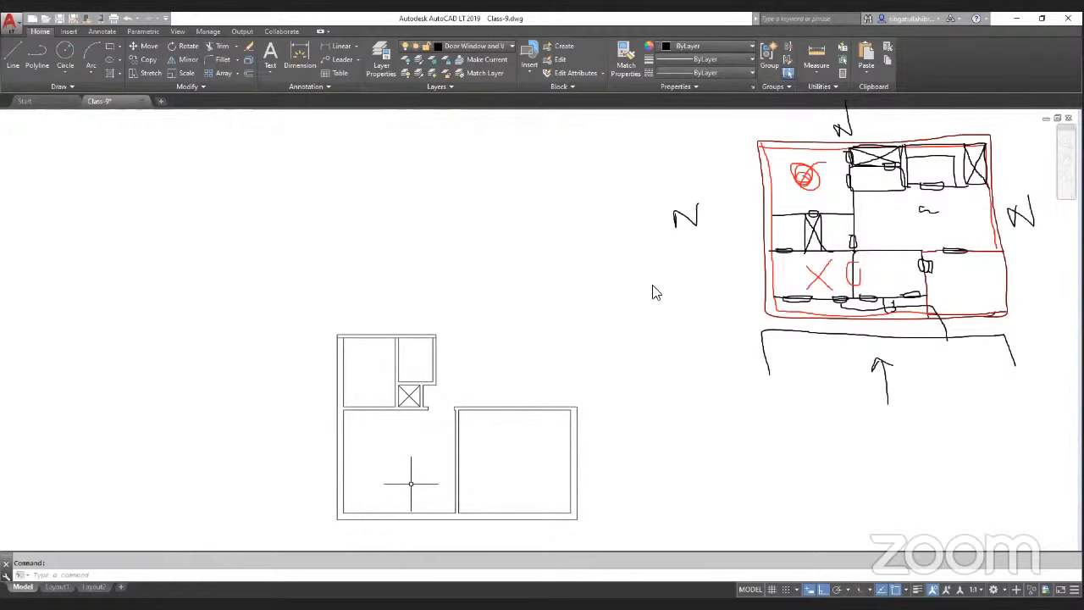
left_click(813, 54)
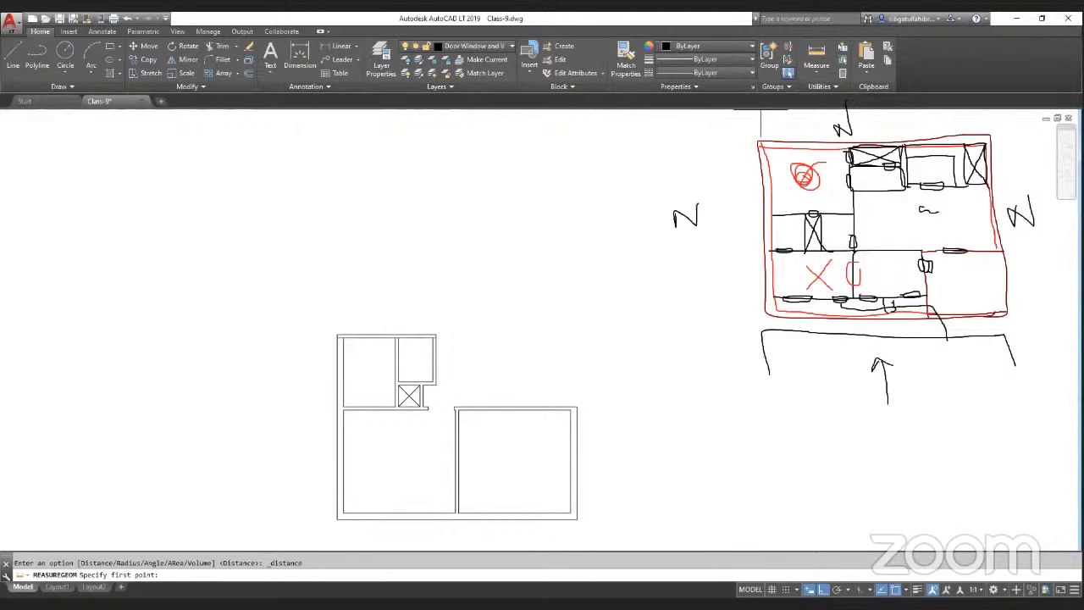
scroll(359, 333, "up", 2)
left_click(321, 344)
key("Escape")
scroll(651, 393, "down", 3)
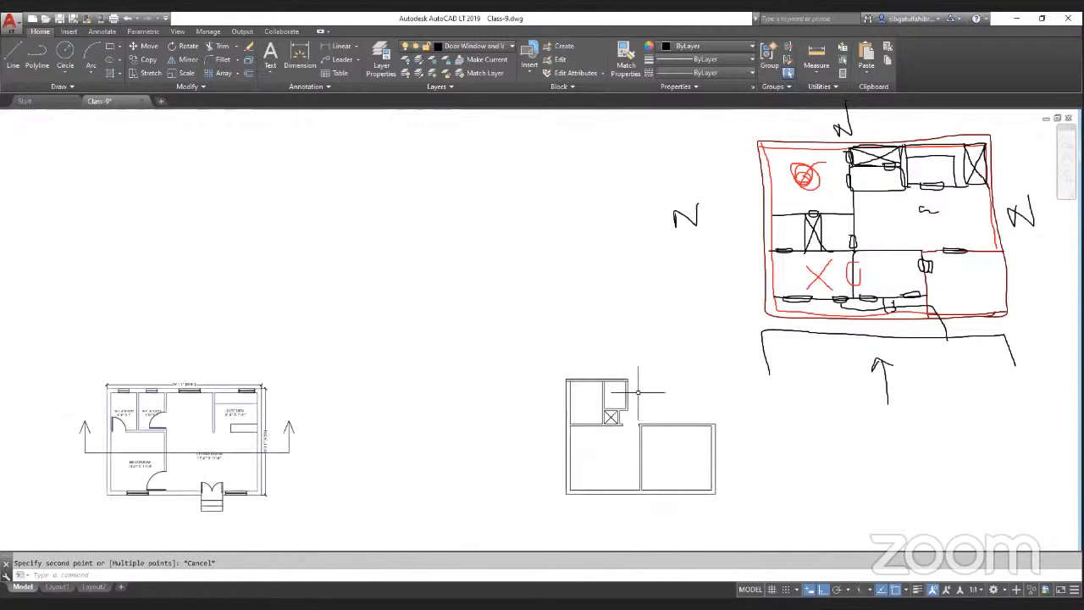
scroll(639, 391, "up", 3)
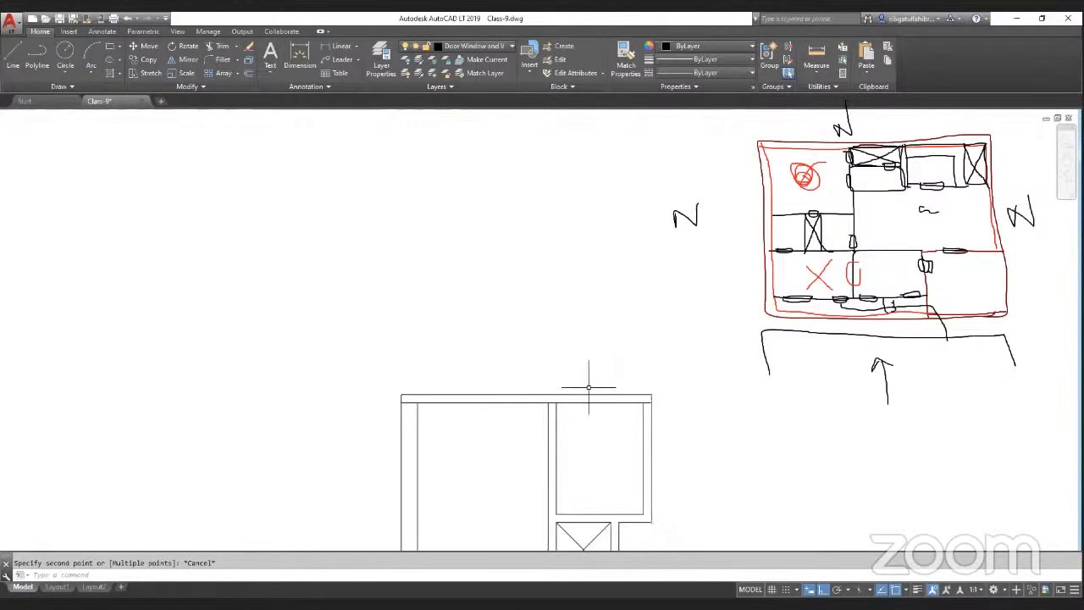
scroll(474, 415, "down", 2)
type("o")
key("Return")
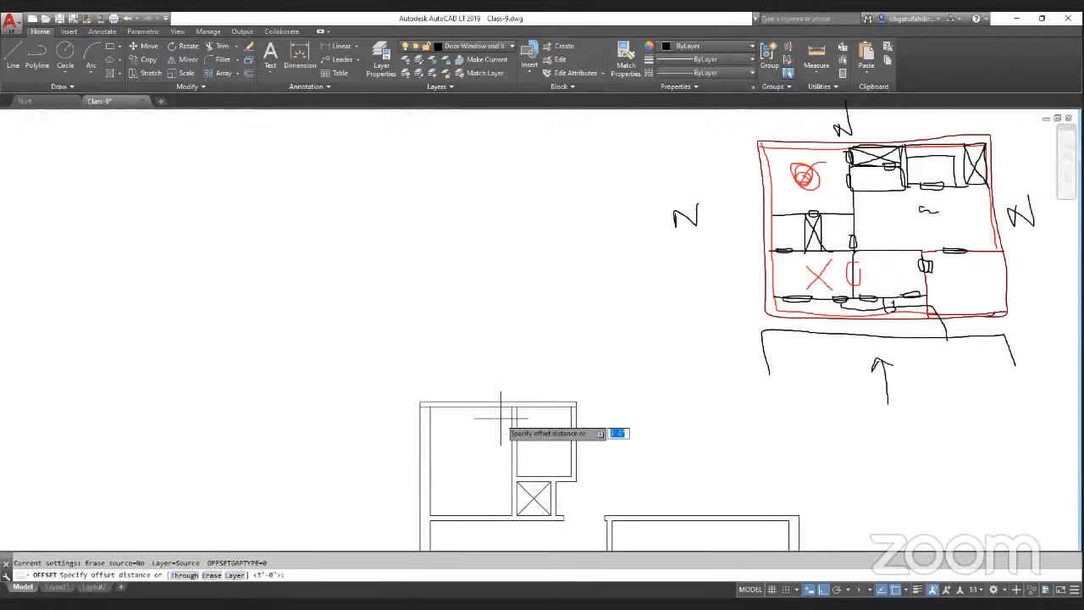
key("Return")
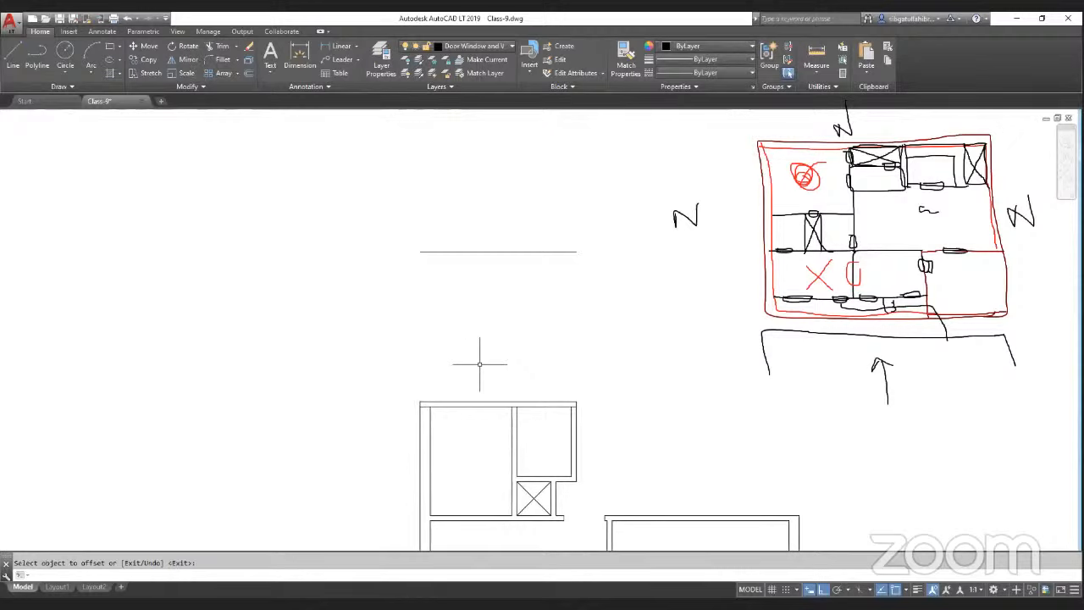
scroll(474, 364, "up", 2)
key("Return")
key("Return")
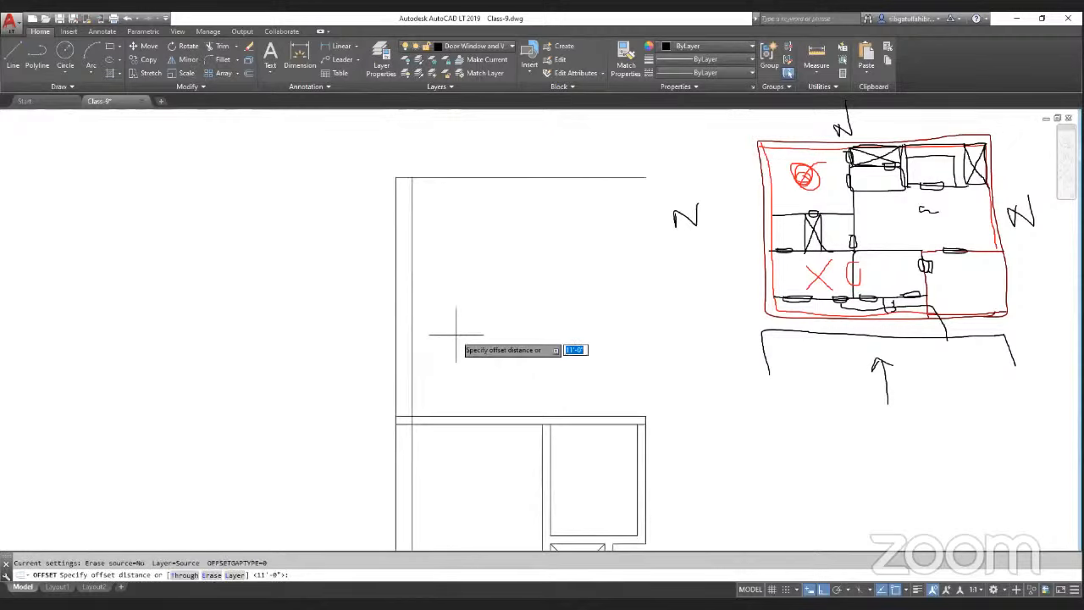
key("Escape")
scroll(390, 338, "down", 2)
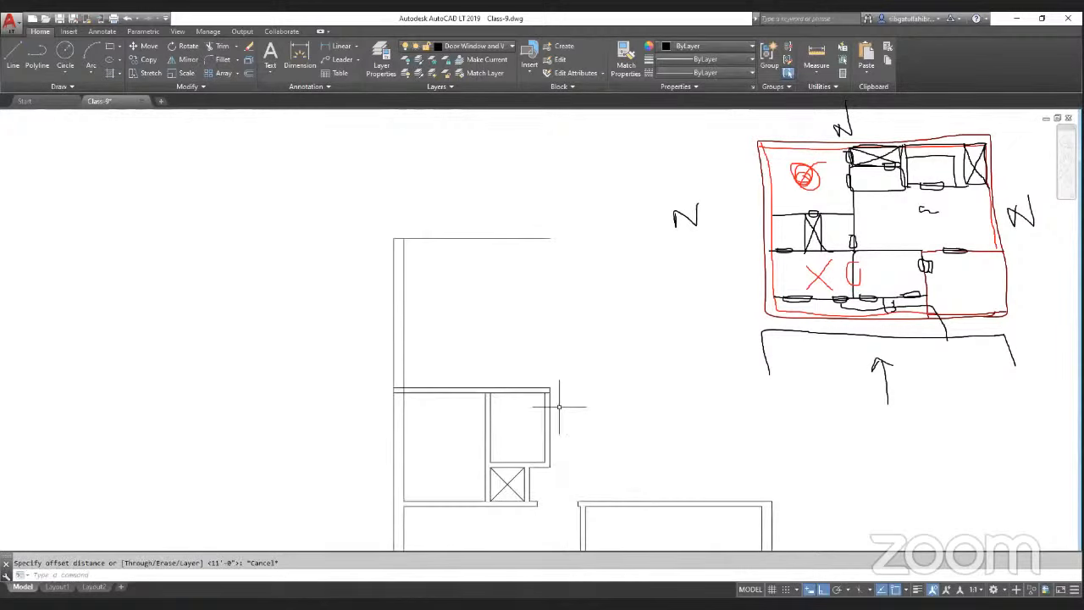
scroll(559, 408, "up", 2)
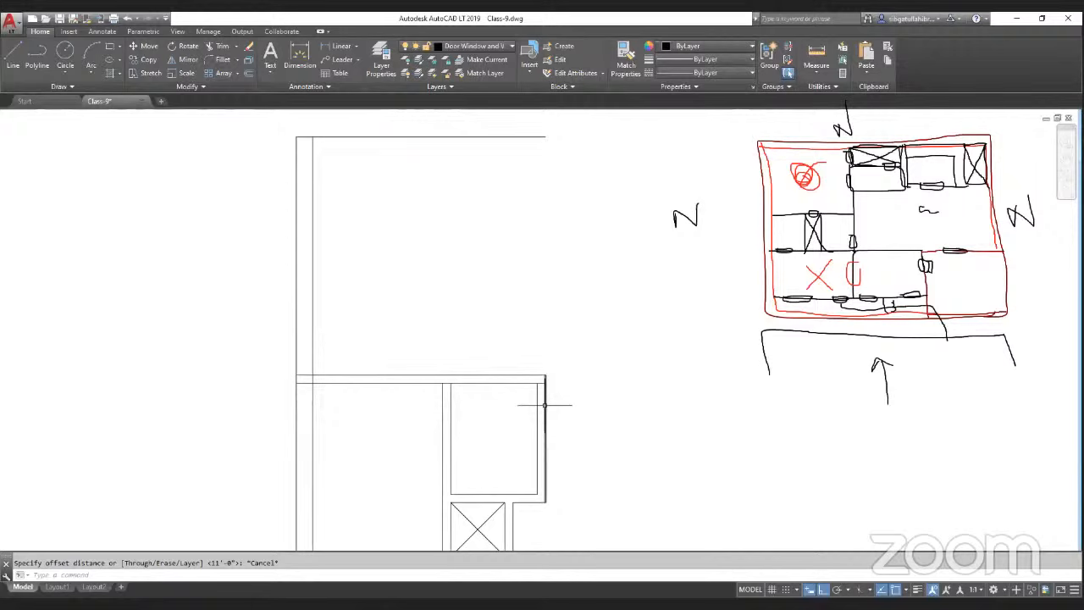
Step: Measure again from the top-left corner of the upper room, then cancel the measurement
scroll(546, 398, "down", 3)
left_click(817, 54)
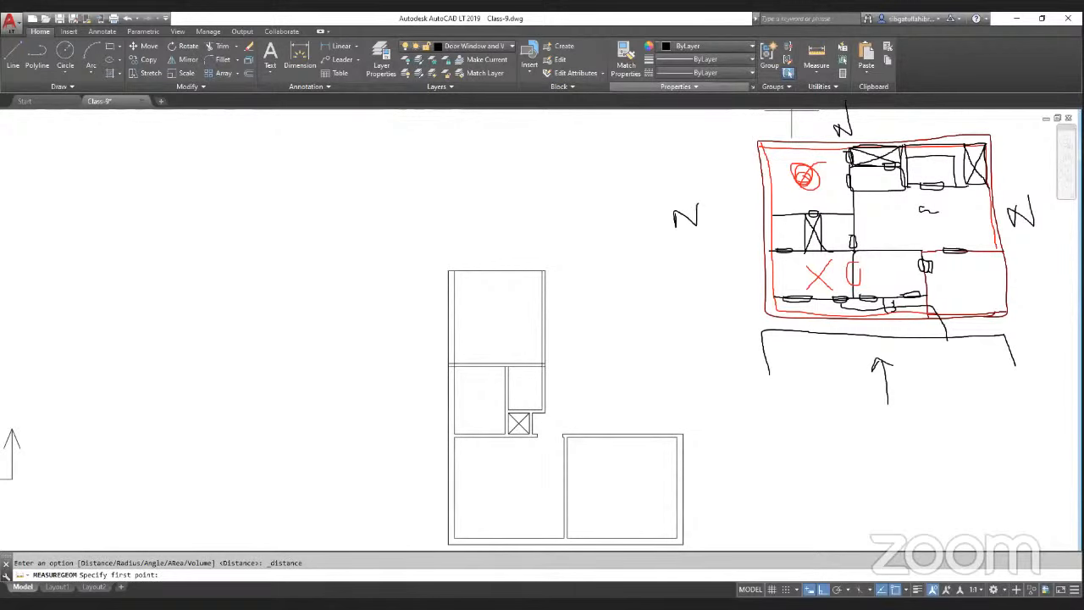
scroll(531, 286, "up", 2)
left_click(406, 261)
key("Escape")
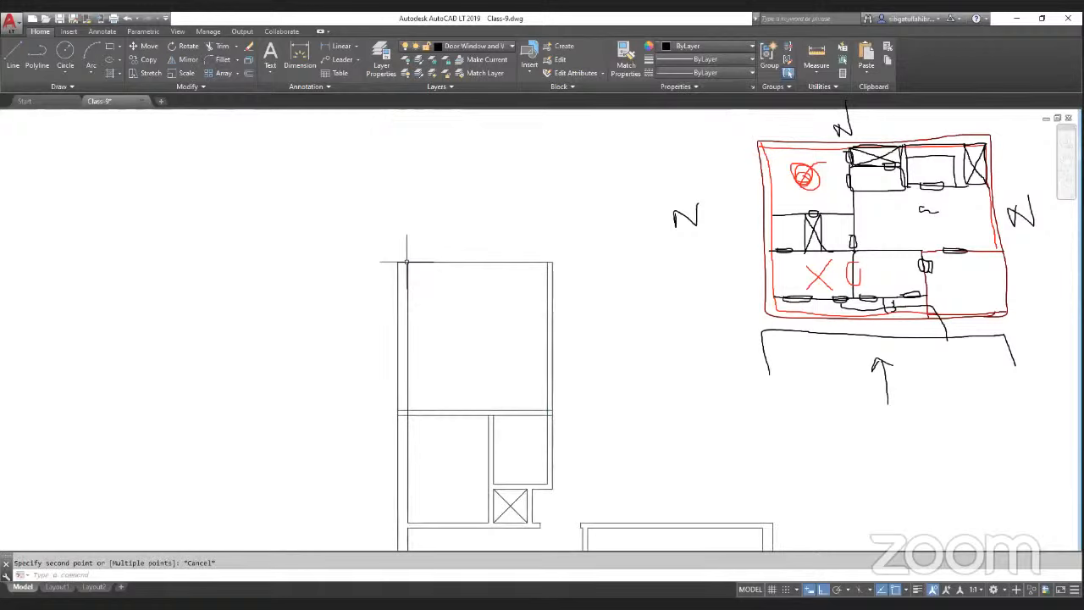
Step: Offset the upper room's top wall line 10 upward to form a double-line wall
type("o")
key("Return")
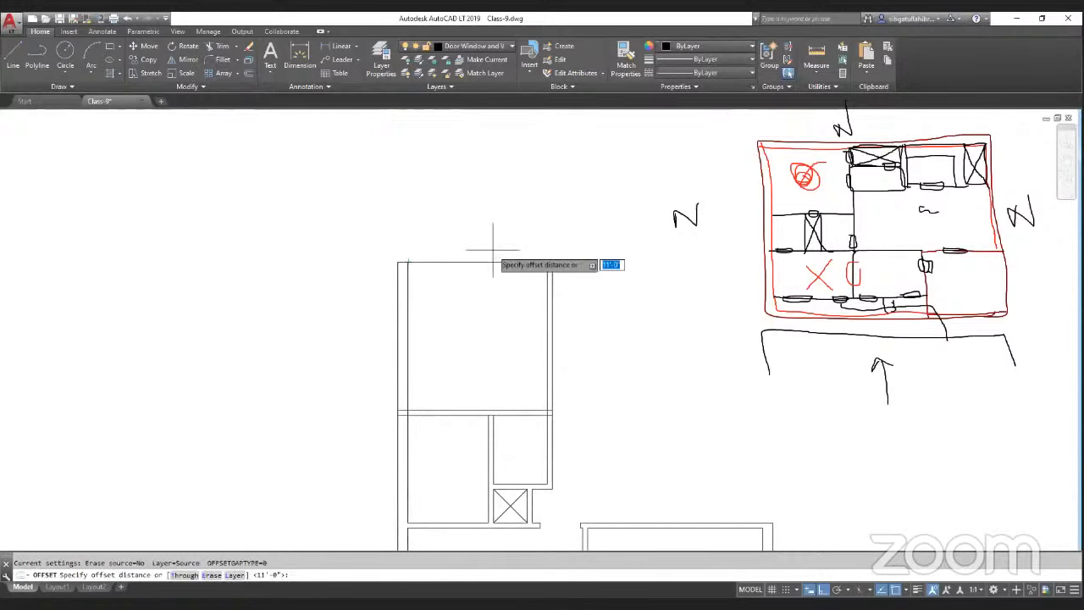
type("10")
key("Return")
left_click(502, 262)
left_click(509, 240)
key("Return")
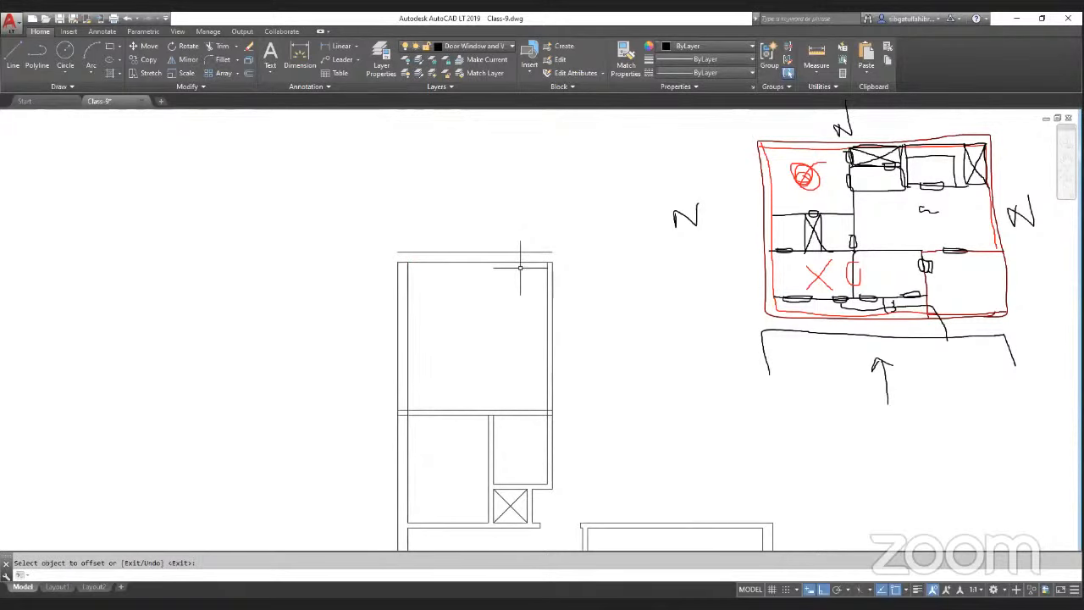
Step: Trim the overlapping wall line ends at the lower-right corner of the plan
type("tr")
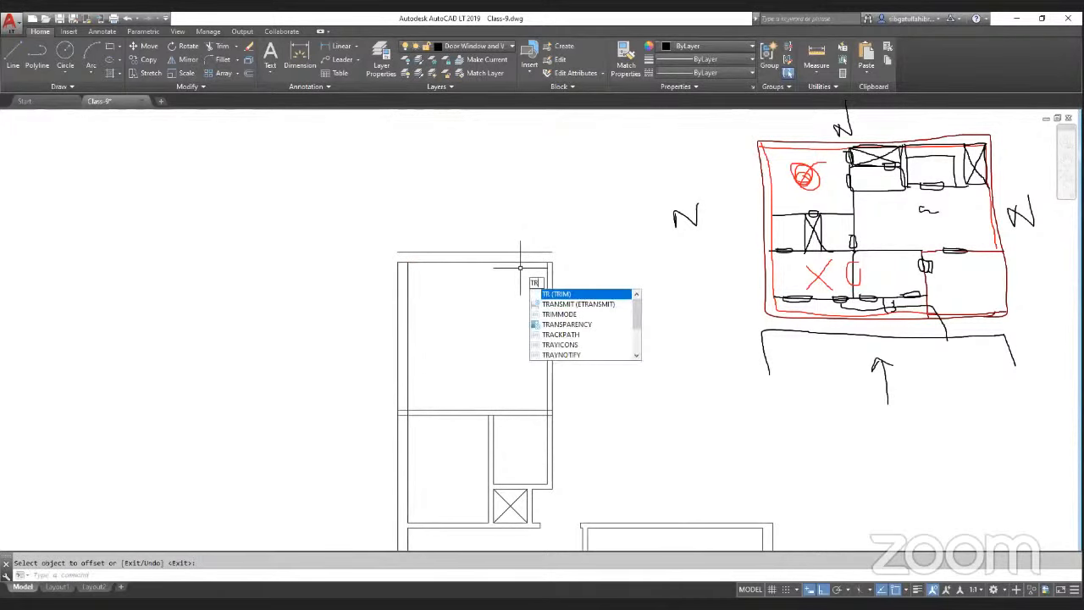
key("Return")
scroll(398, 269, "up", 2)
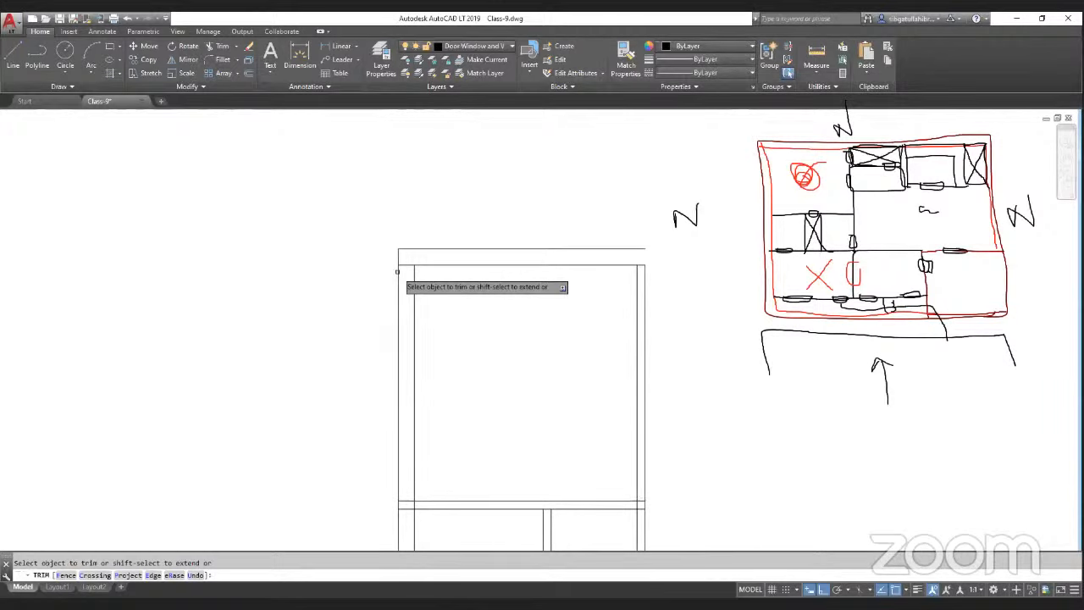
scroll(546, 348, "down", 2)
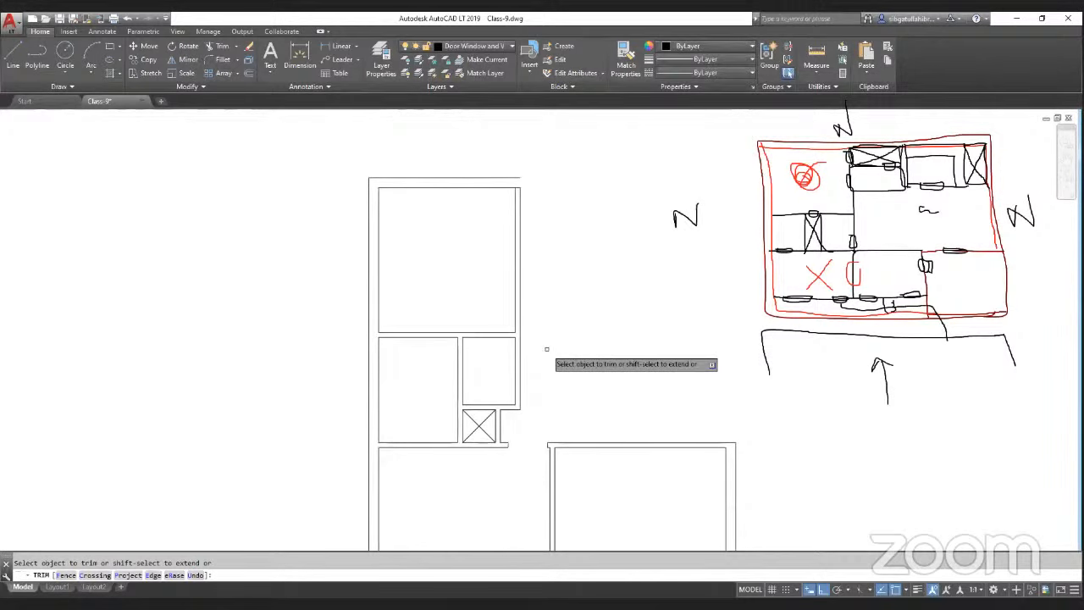
scroll(475, 348, "down", 3)
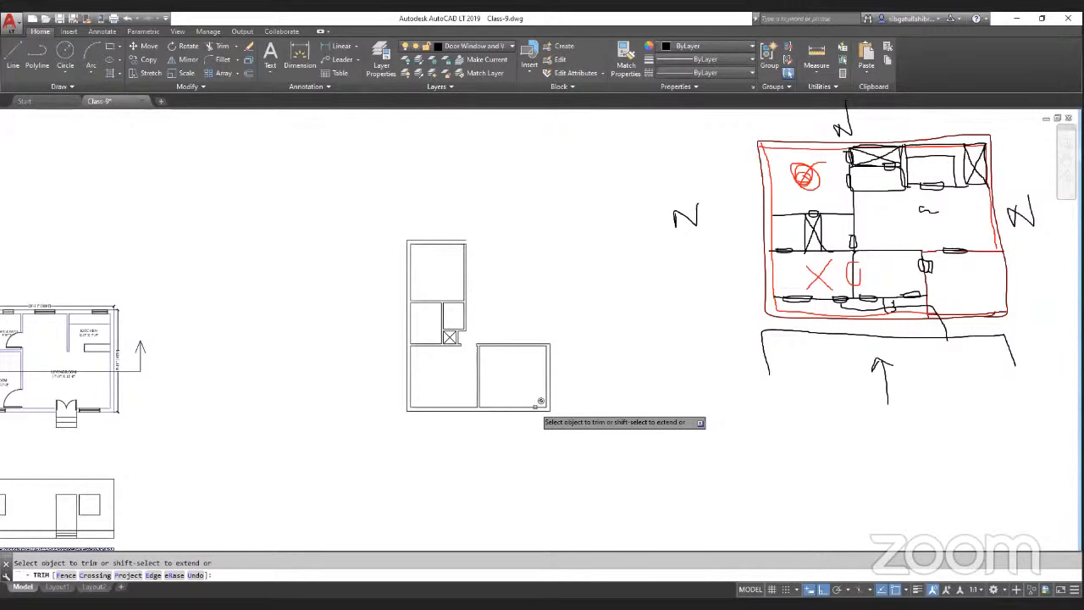
middle_click_drag(538, 397, 573, 465)
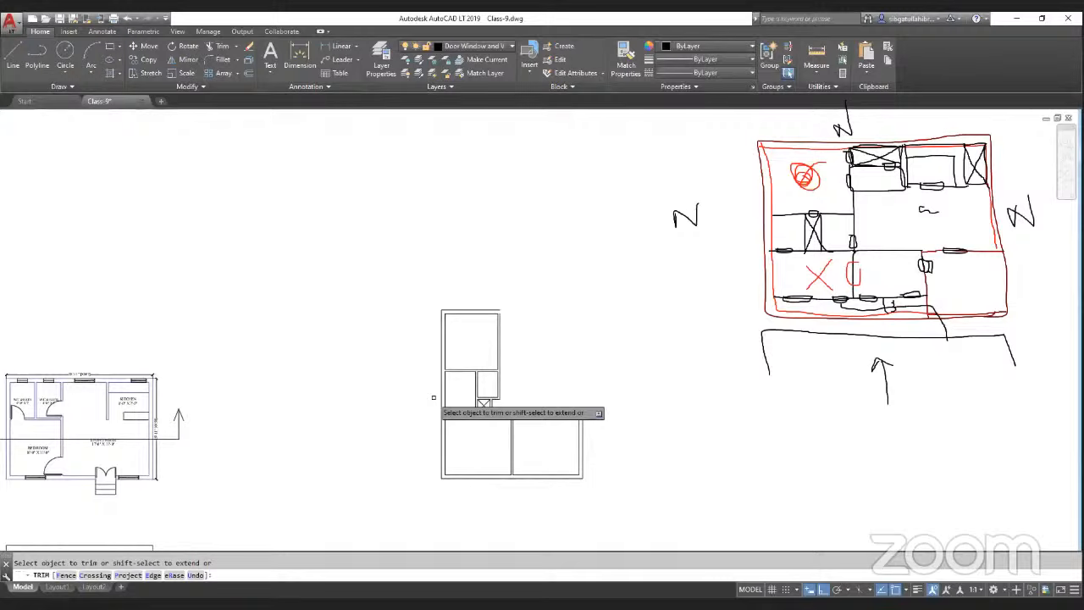
key("Return")
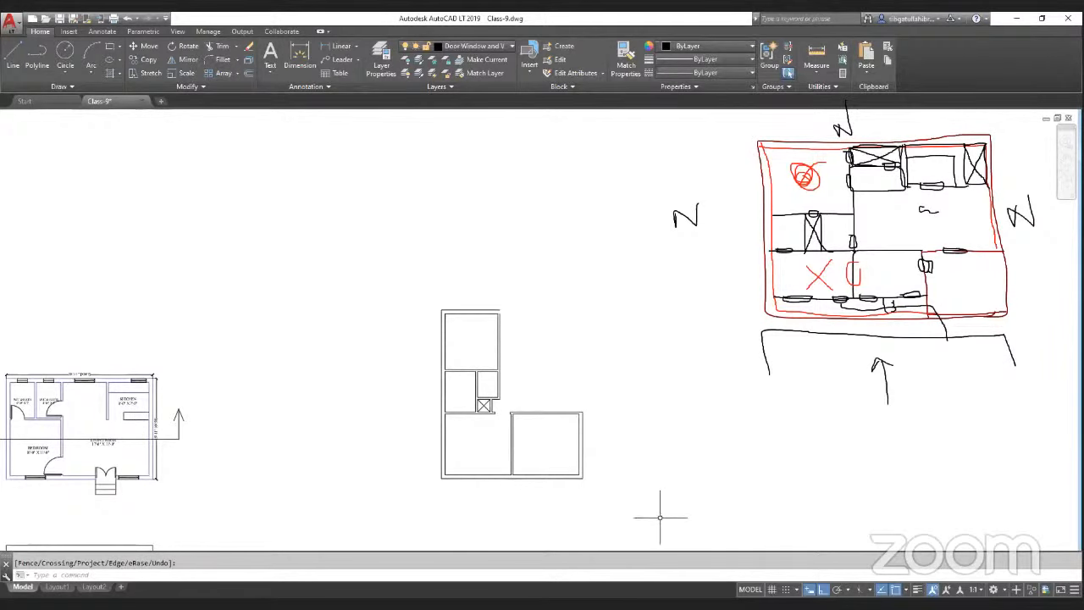
scroll(656, 517, "up", 2)
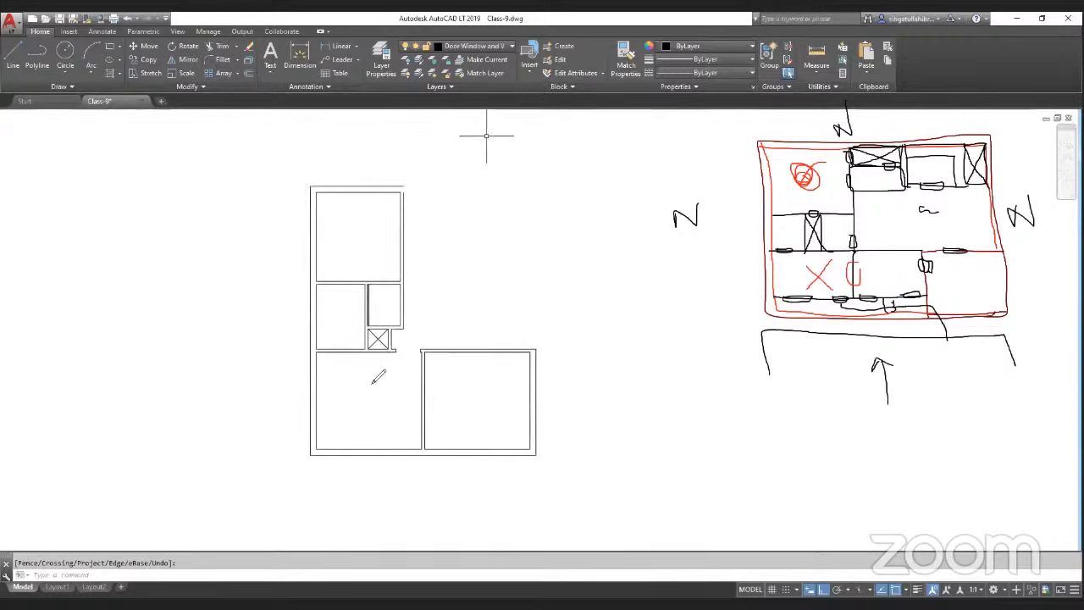
mouse_move(375, 376)
left_mouse_down()
mouse_move(378, 230)
mouse_move(366, 201)
left_mouse_up()
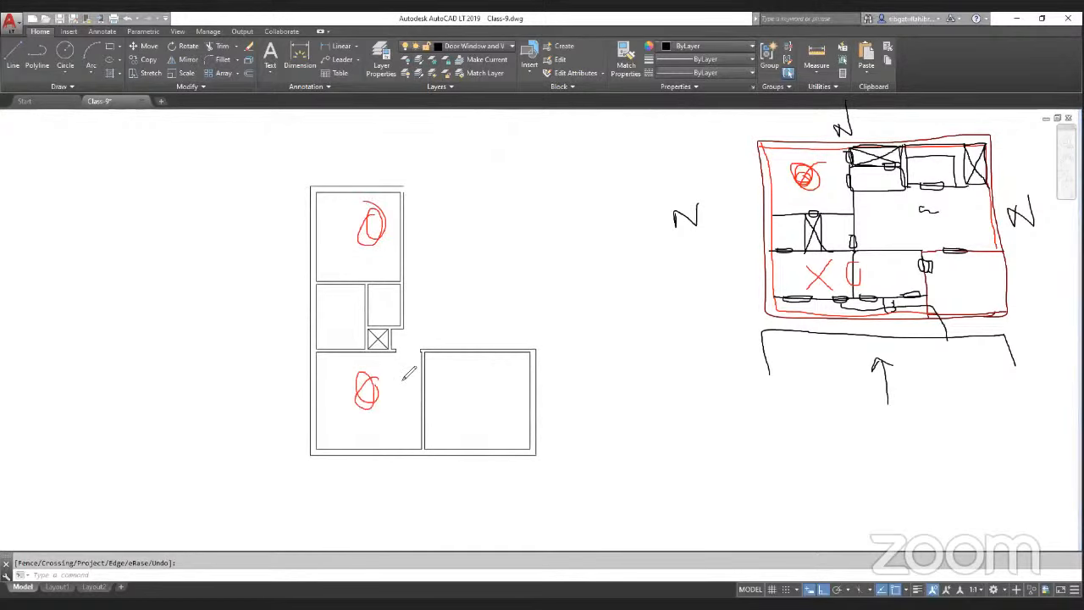
mouse_move(513, 363)
left_mouse_down()
mouse_move(466, 398)
mouse_move(501, 425)
left_mouse_up()
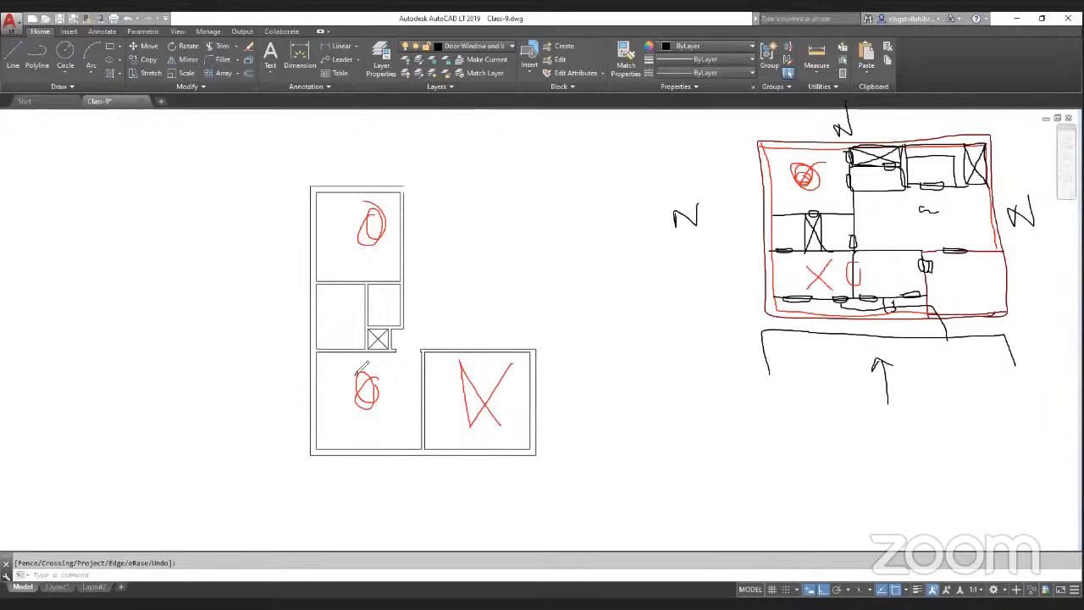
left_click_drag(347, 303, 346, 330)
mouse_move(395, 288)
left_mouse_down()
mouse_move(380, 324)
mouse_move(396, 320)
left_mouse_up()
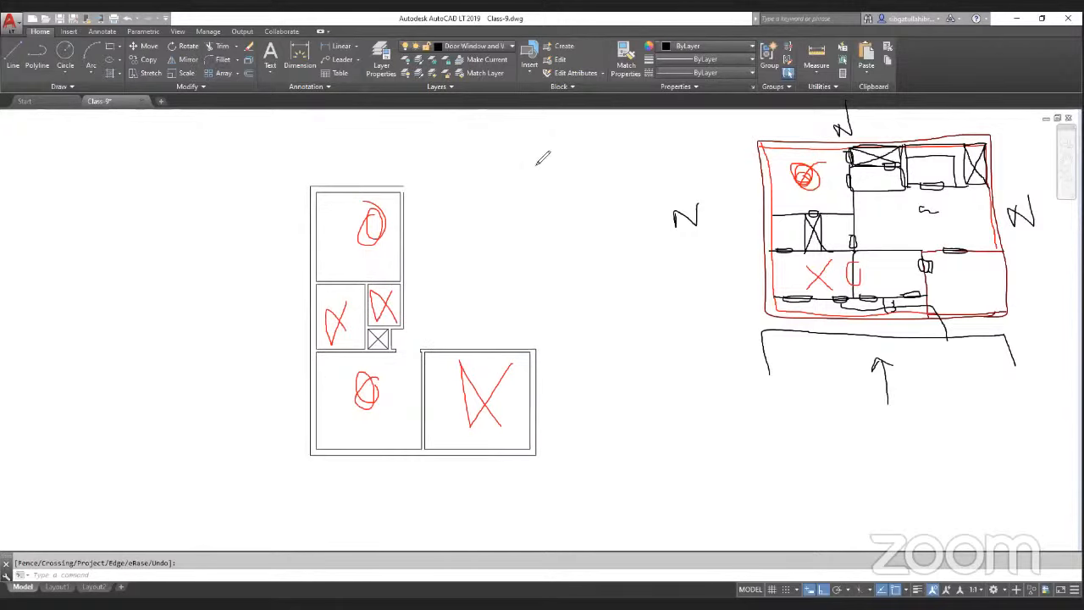
left_click(562, 124)
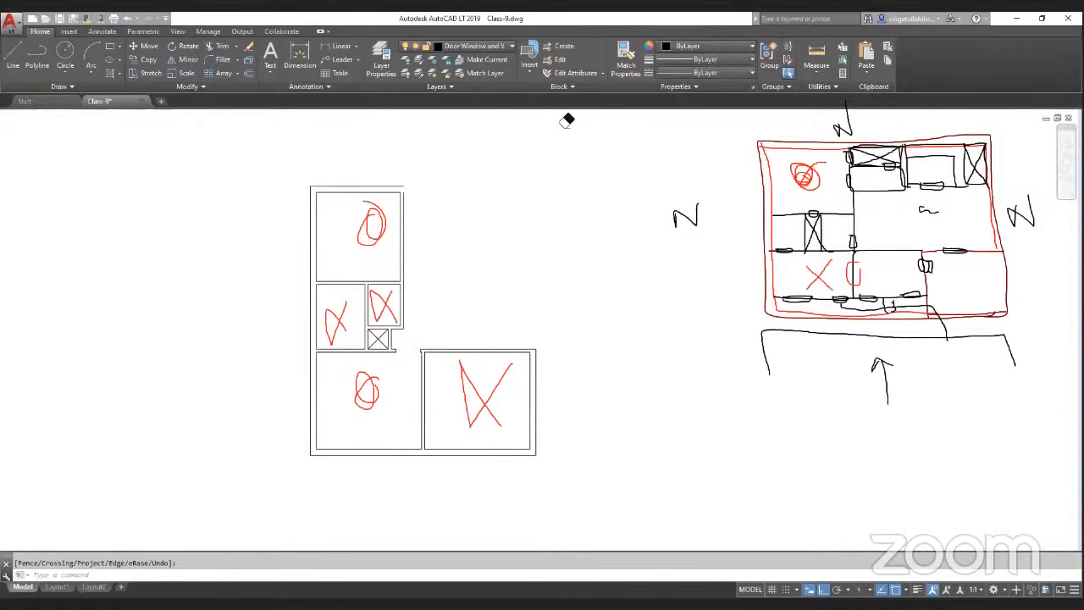
left_click(395, 314)
mouse_move(888, 200)
left_mouse_down()
mouse_move(828, 340)
mouse_move(862, 178)
left_mouse_up()
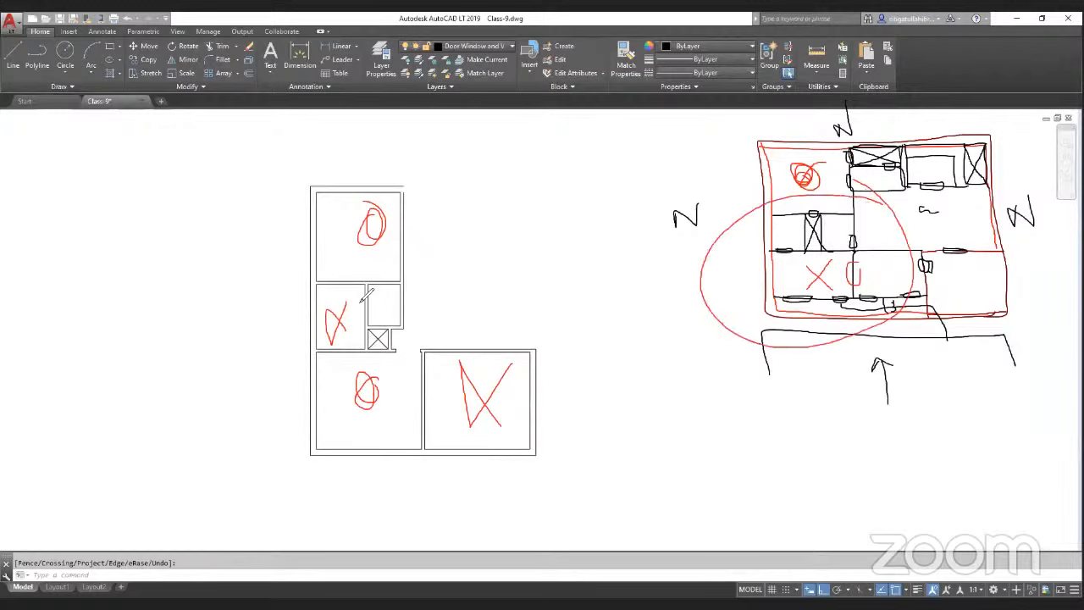
mouse_move(415, 271)
left_mouse_down()
mouse_move(315, 256)
mouse_move(352, 366)
mouse_move(413, 298)
left_mouse_up()
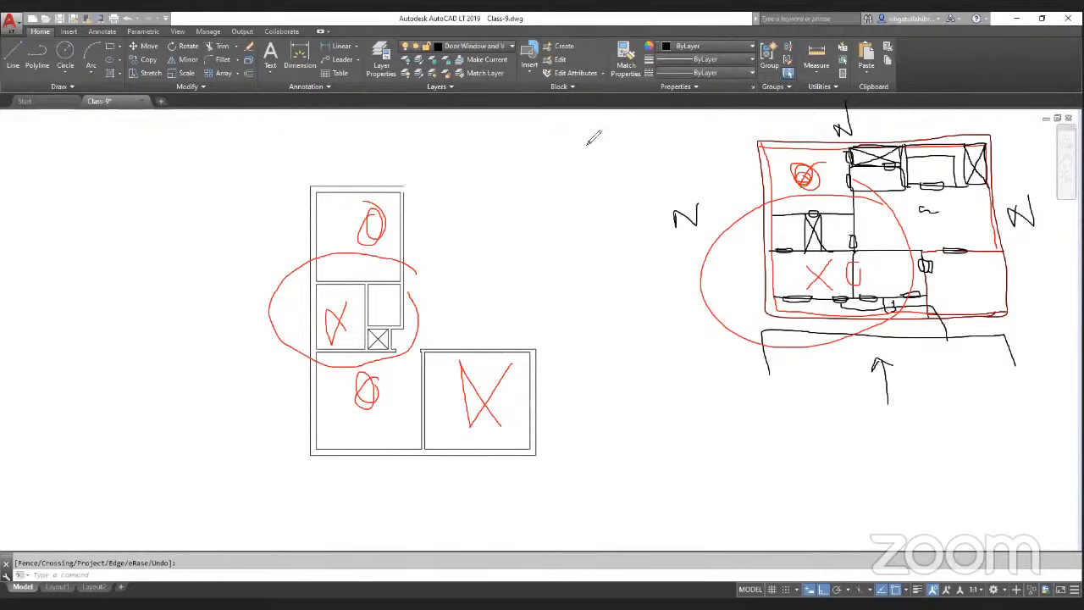
left_click(403, 254)
left_click(371, 226)
left_click(339, 318)
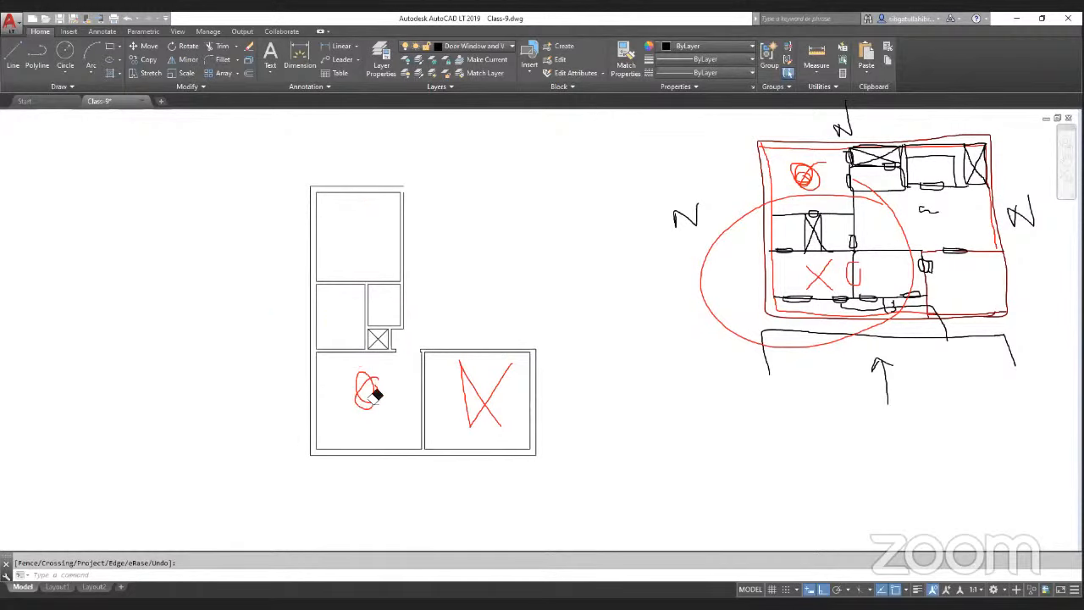
left_click(375, 394)
left_click(513, 402)
left_click(702, 318)
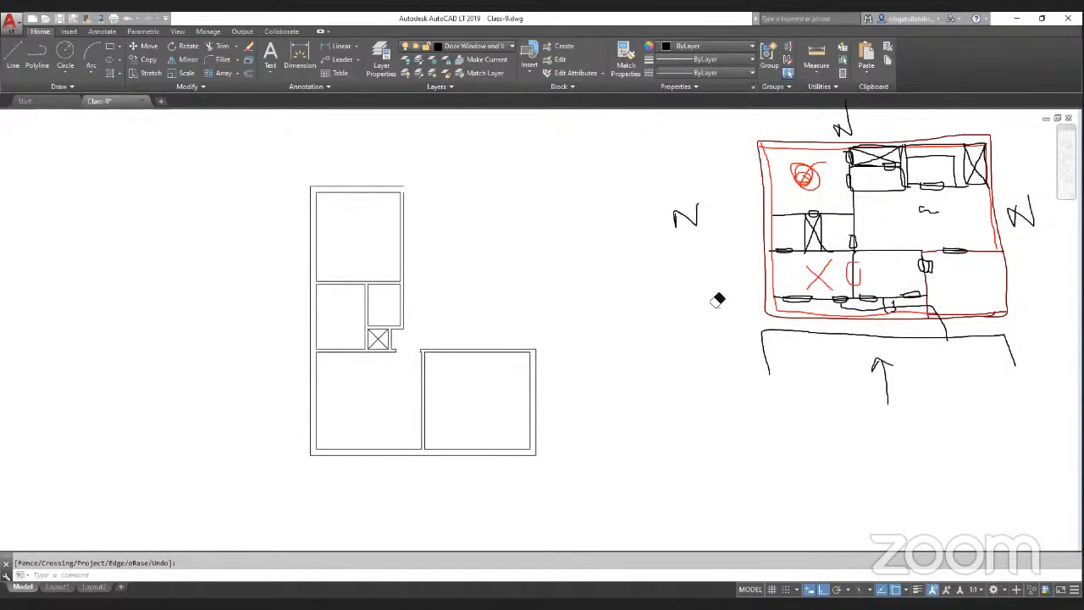
left_click(818, 274)
left_click(851, 273)
left_click(806, 175)
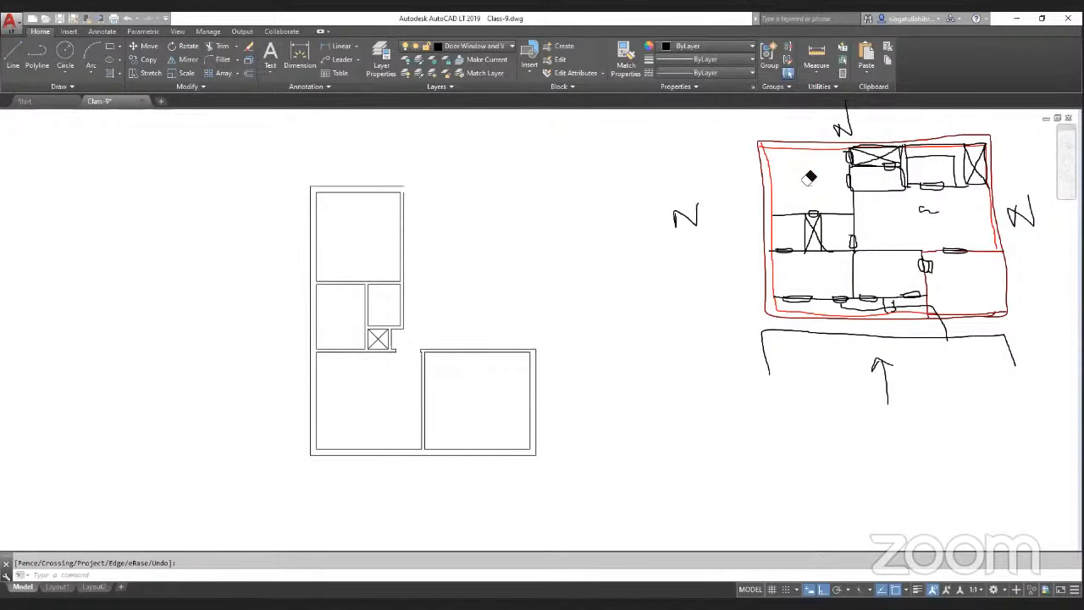
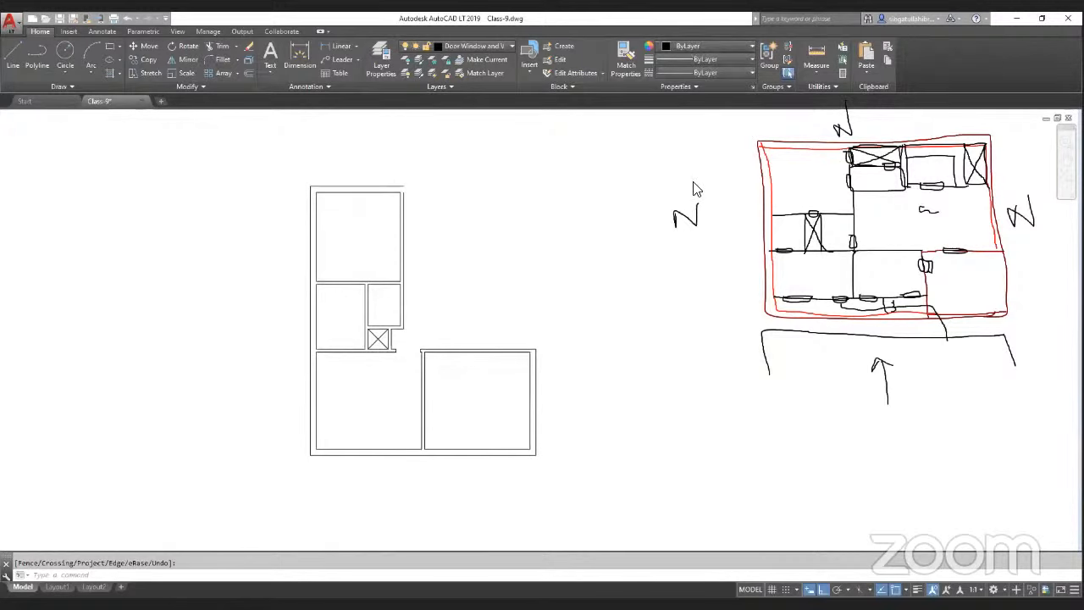
key("Escape")
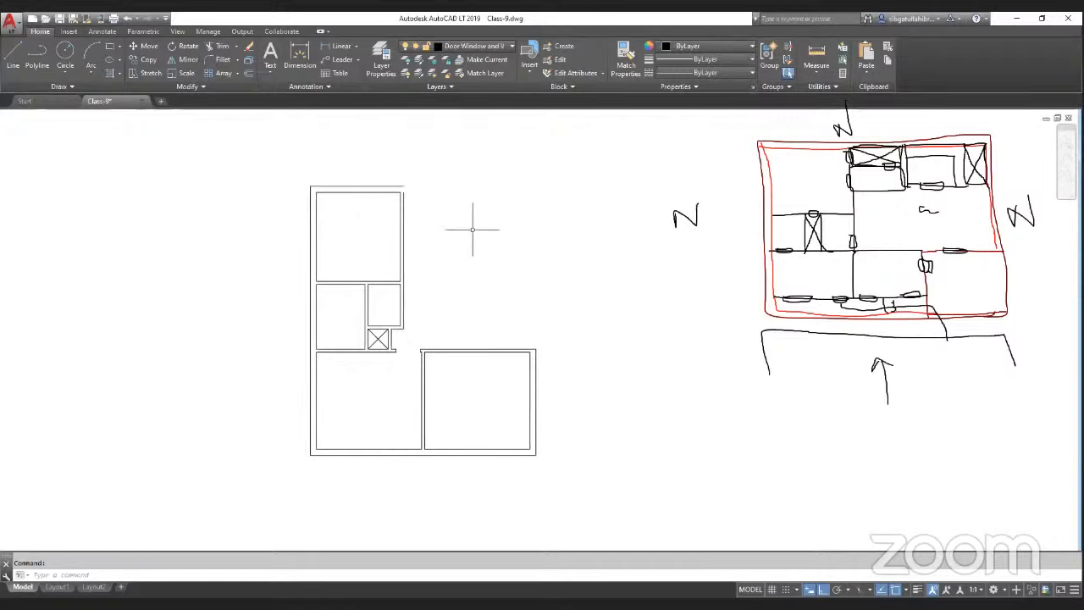
type("o")
key("Return")
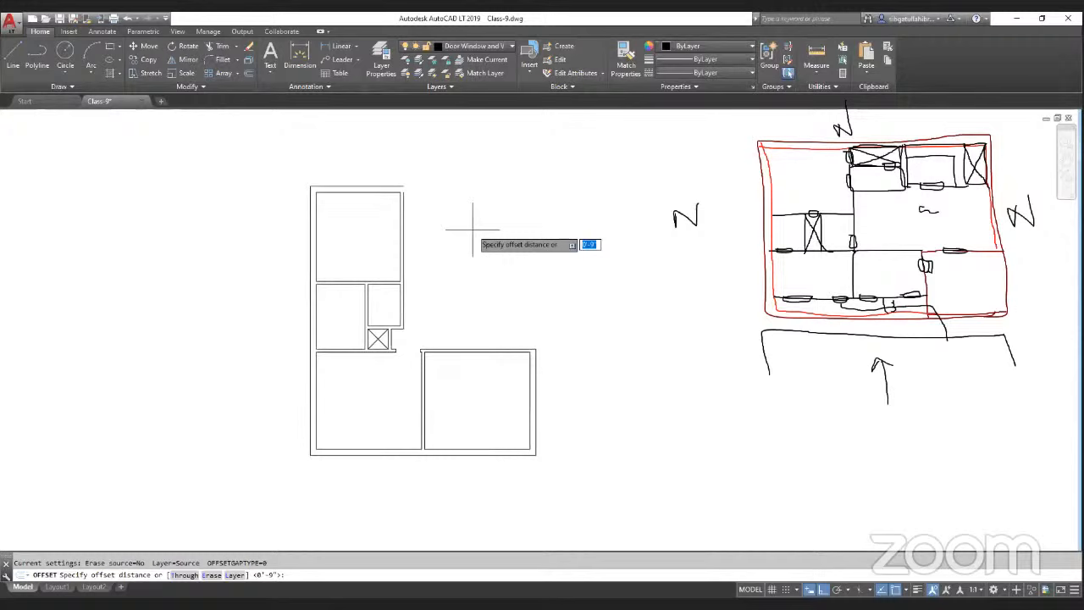
scroll(356, 248, "up", 5)
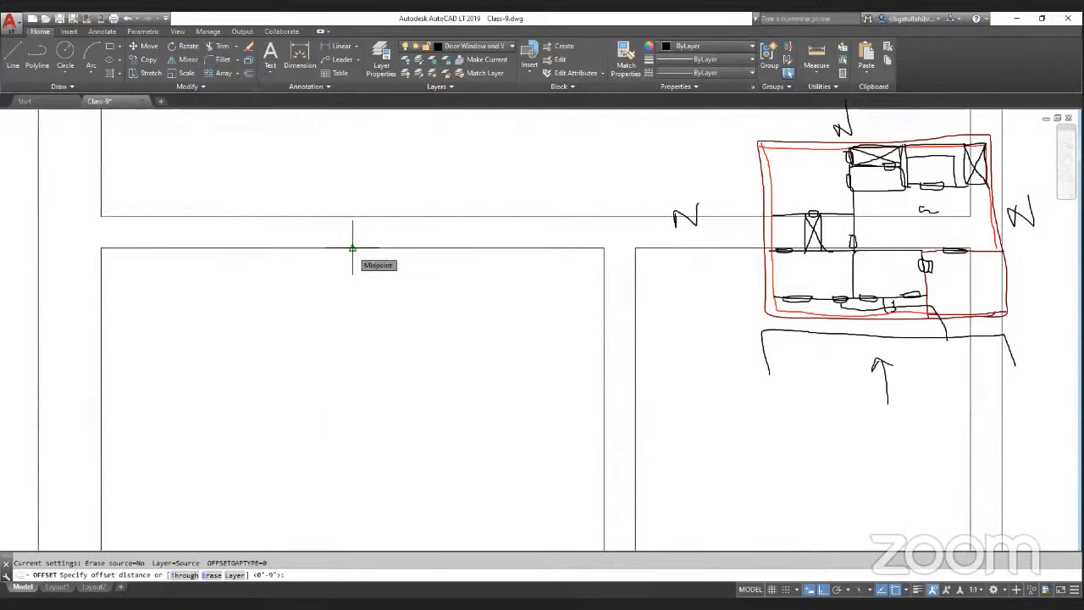
left_click(353, 248)
scroll(352, 248, "down", 3)
left_click(359, 413)
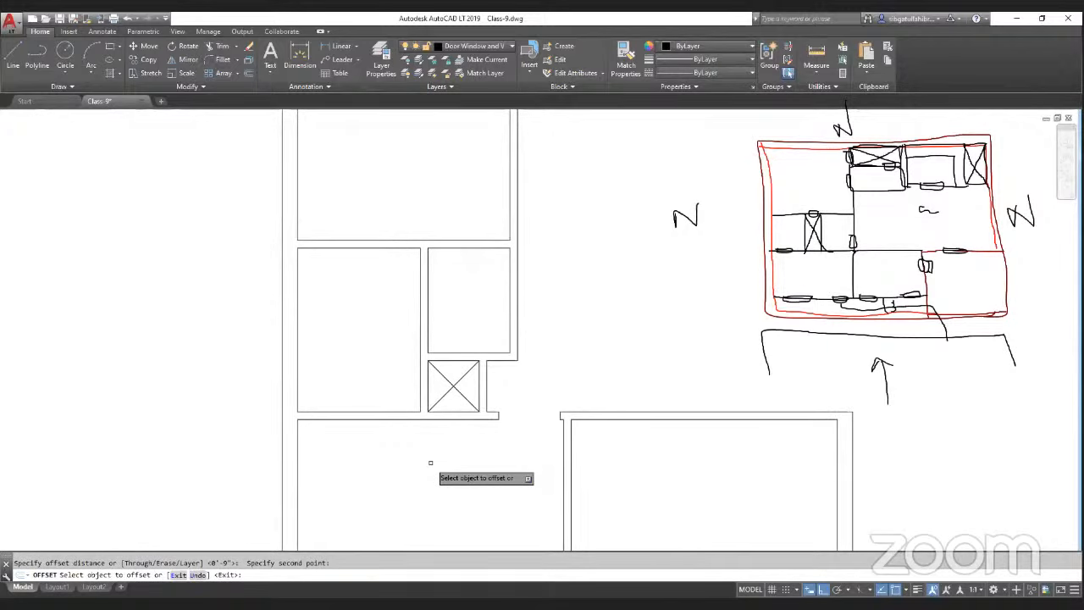
scroll(381, 419, "down", 2)
key("Escape")
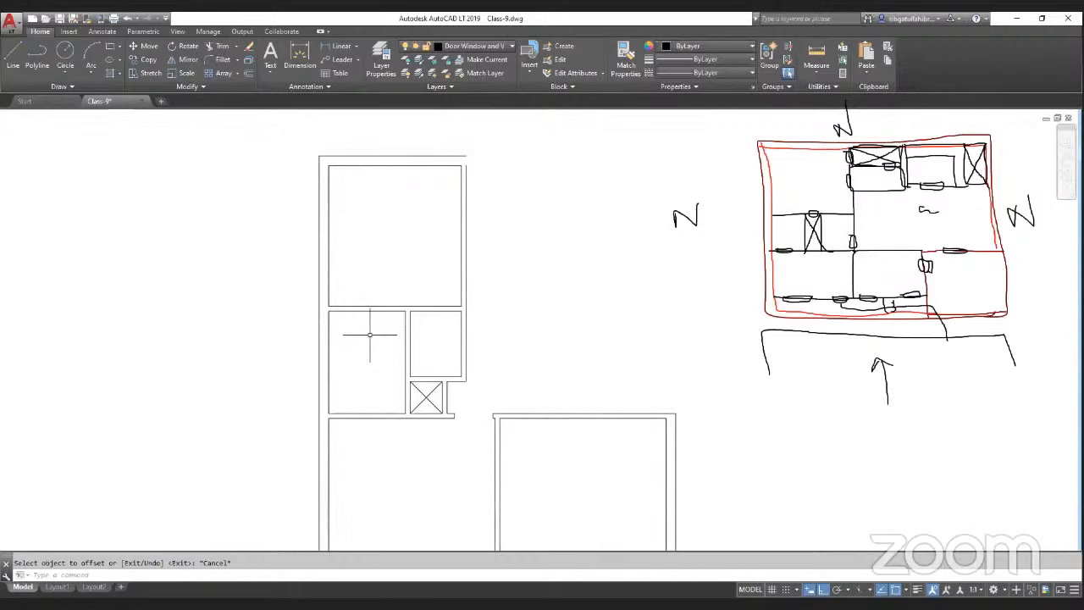
Step: Offset the upper room's right wall 8' to the right to add a new vertical partition line
type("o")
key("Return")
left_click(366, 311)
scroll(370, 377, "up", 3)
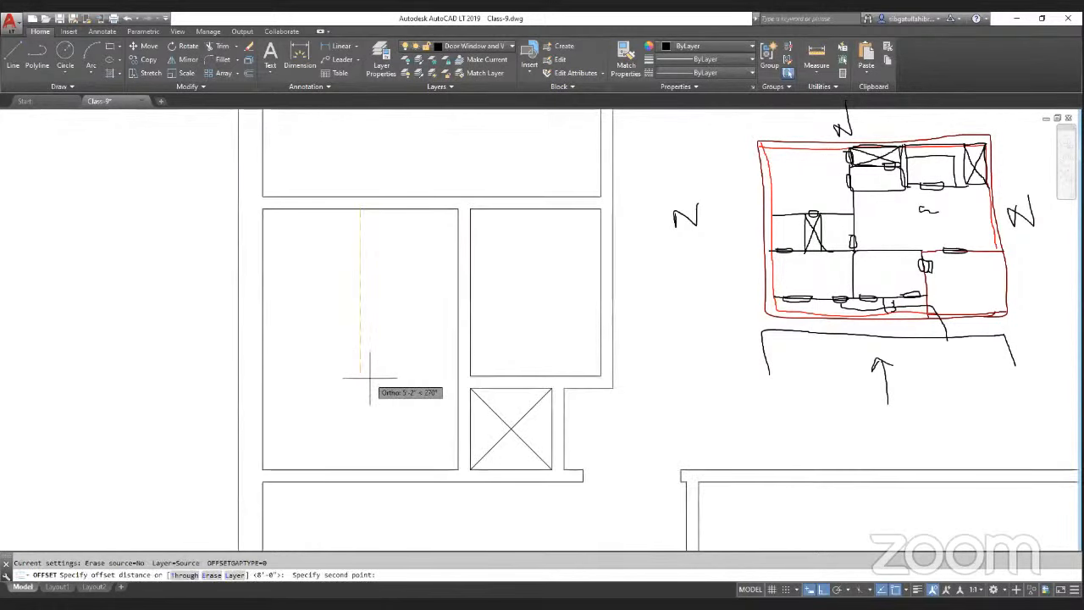
left_click(370, 374)
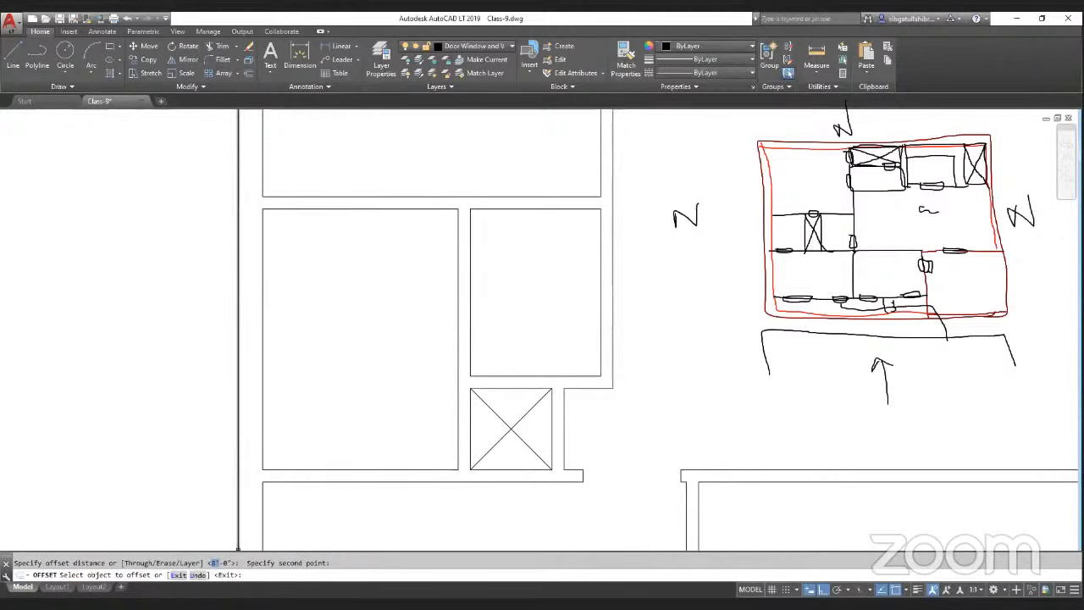
scroll(544, 326, "down", 3)
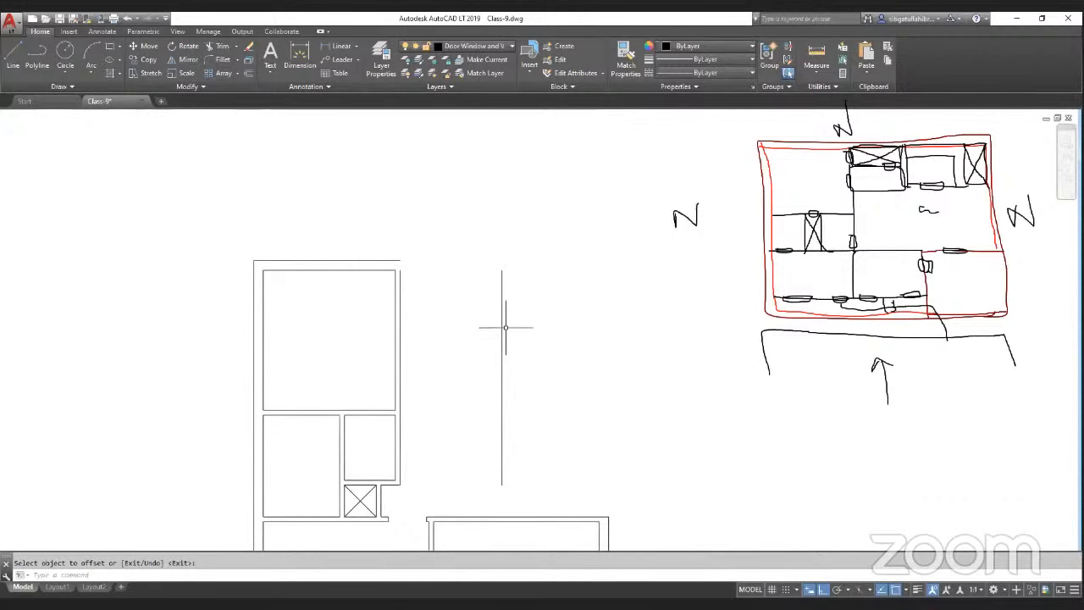
Step: Offset the new vertical partition 4.5 to the right to make it a double-line wall
key("Return")
key("Return")
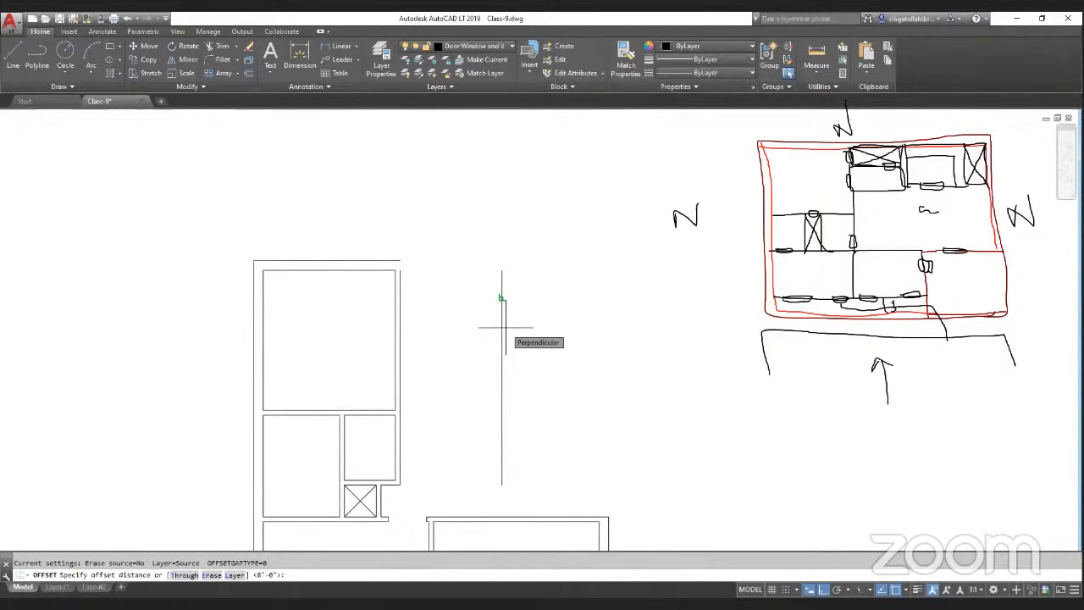
type("4.5")
key("Return")
left_click(502, 328)
left_click(591, 328)
key("Return")
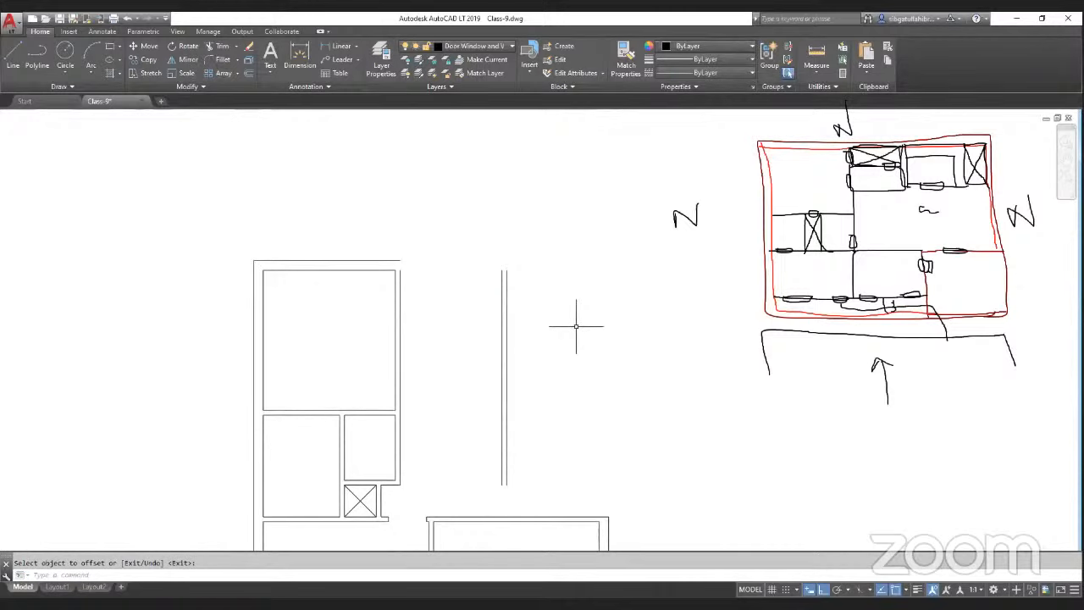
scroll(576, 325, "down", 3)
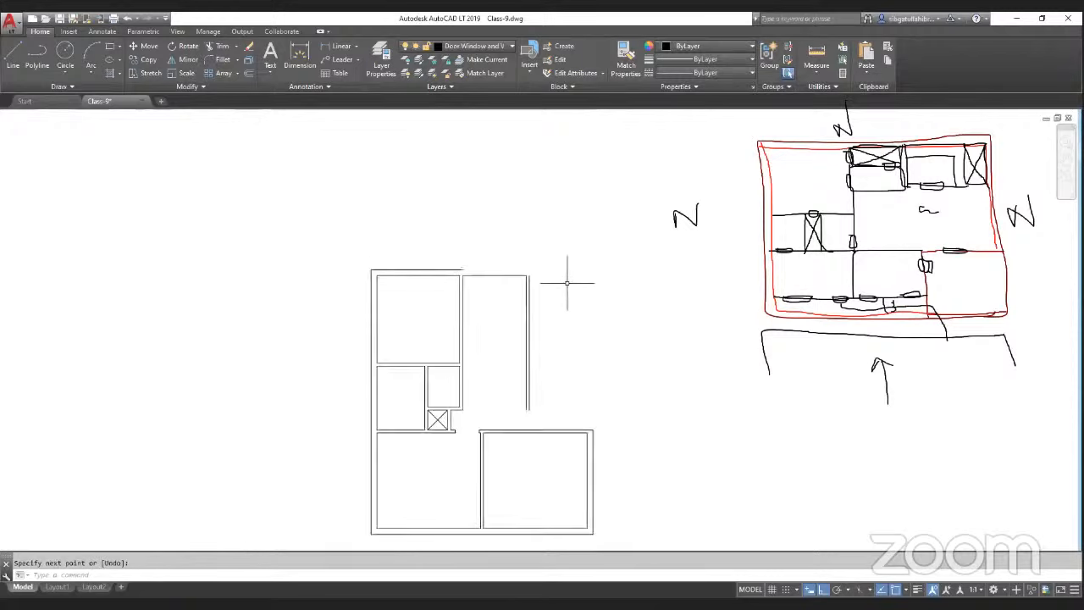
scroll(542, 297, "up", 2)
key("Escape")
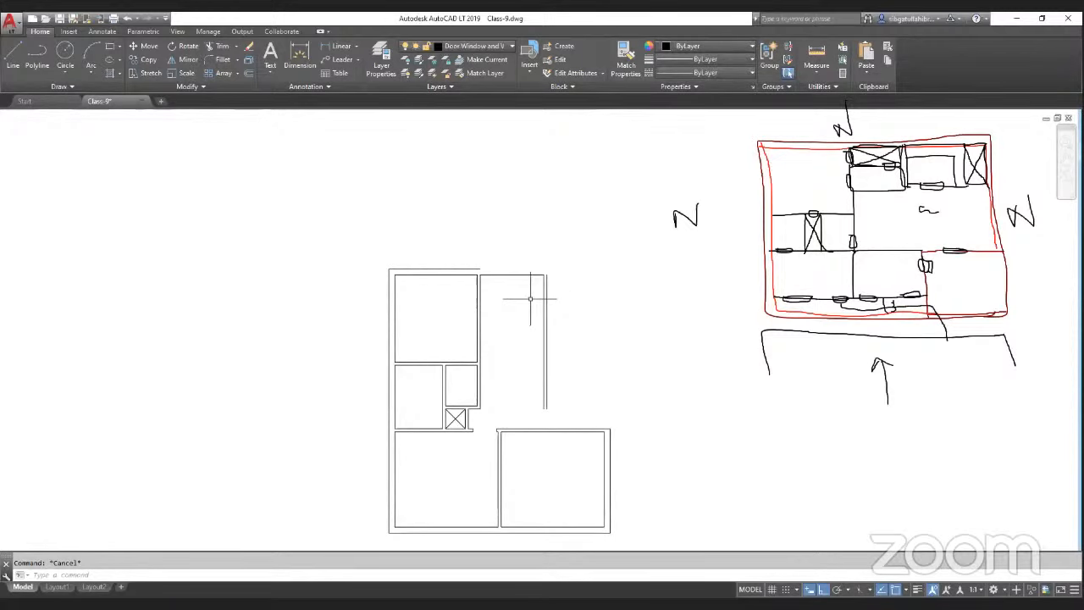
Step: Offset a horizontal partition 6' below the new room's top wall and double it 4.5 apart
type("o")
key("space")
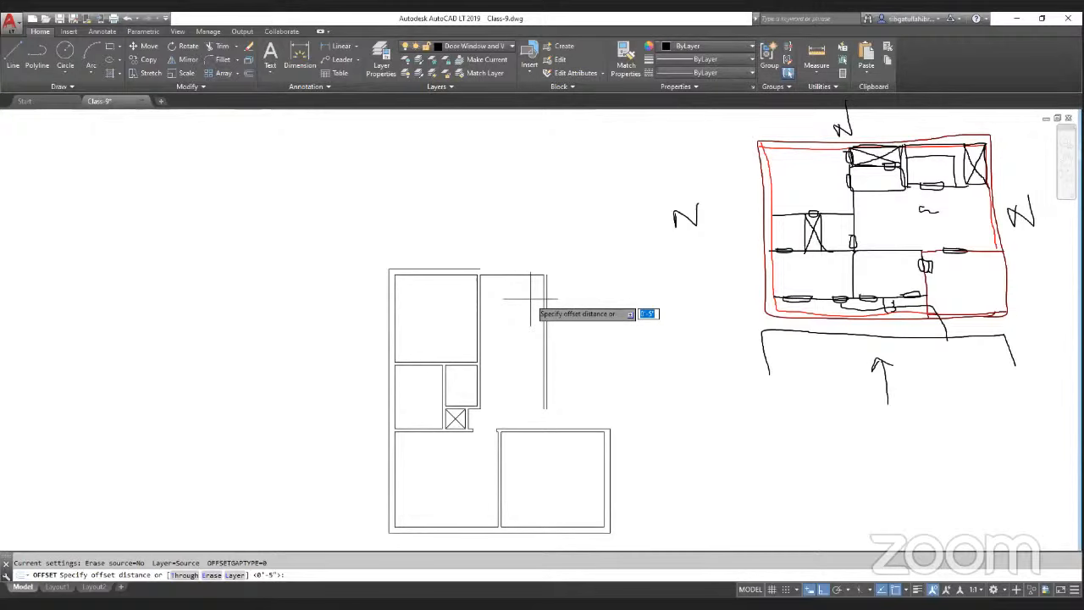
key("Return")
scroll(499, 334, "up", 2)
key("Return")
key("Return")
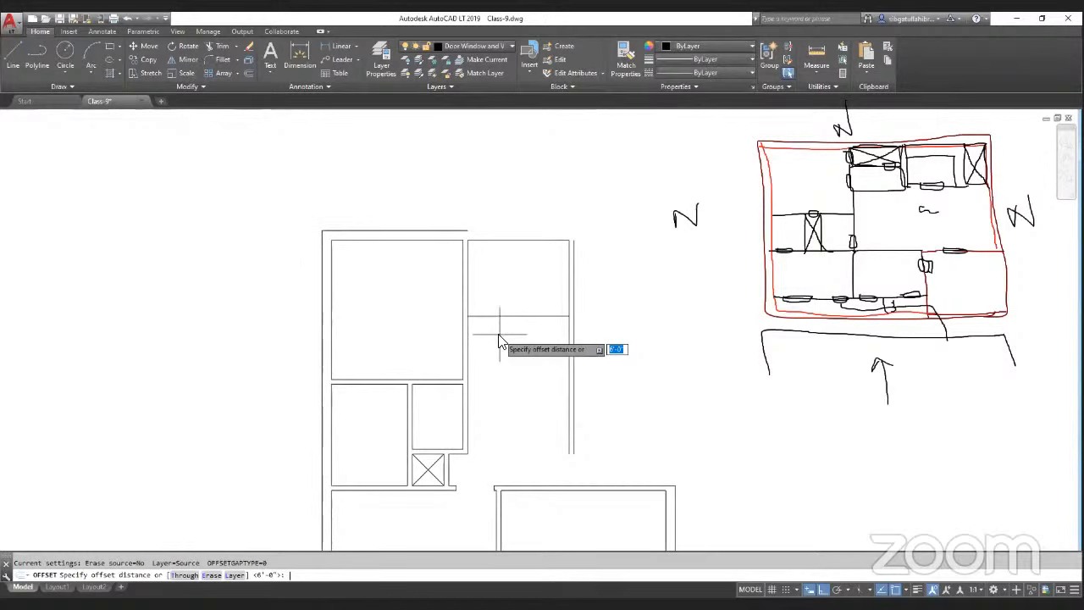
type("4.5")
key("Escape")
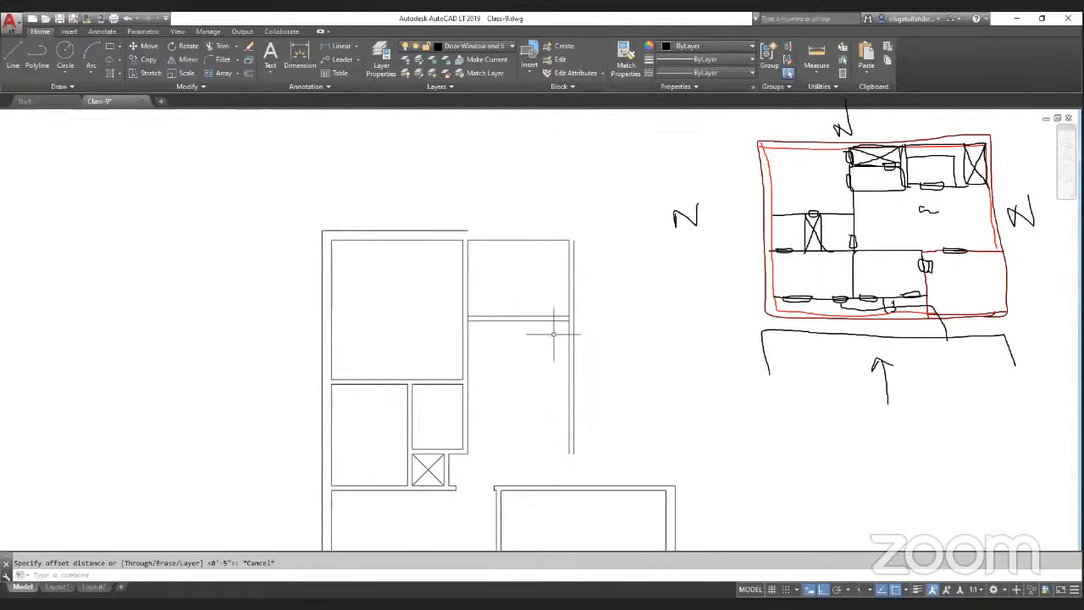
key("Delete")
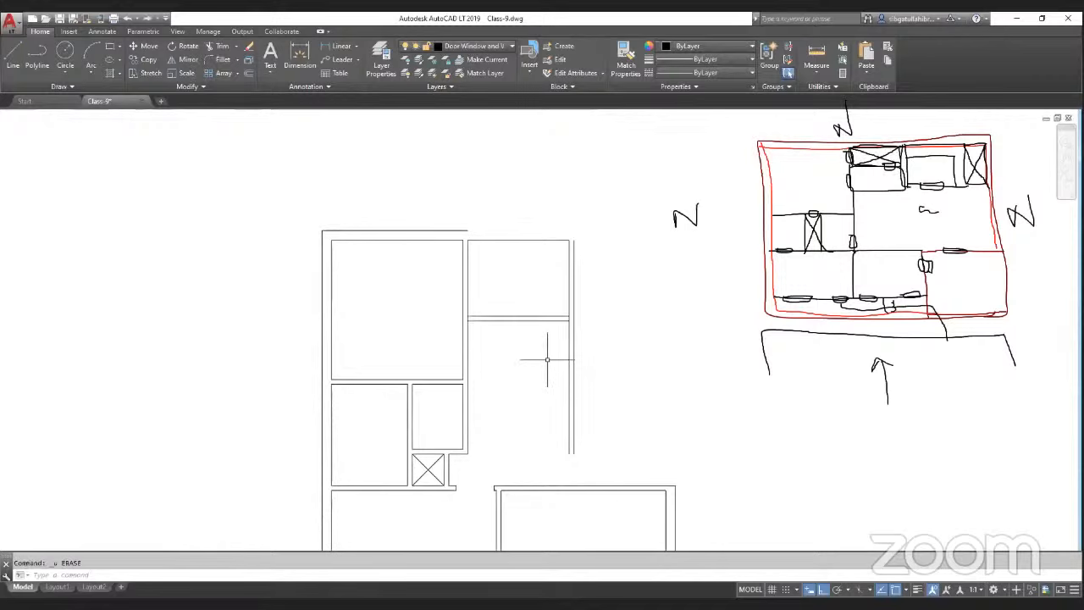
key("ctrl+z")
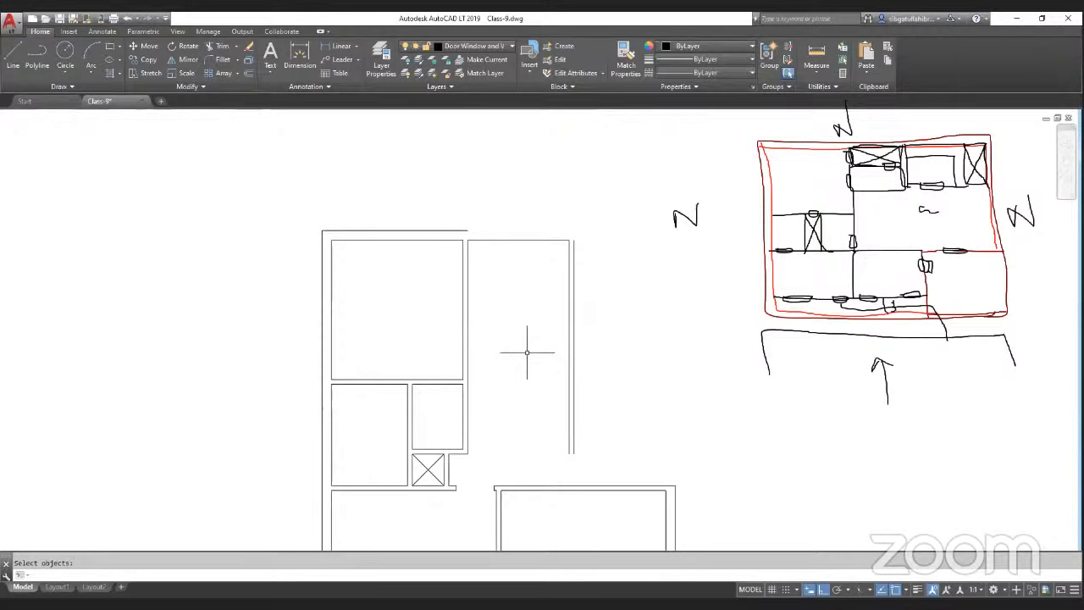
type("o")
key("Return")
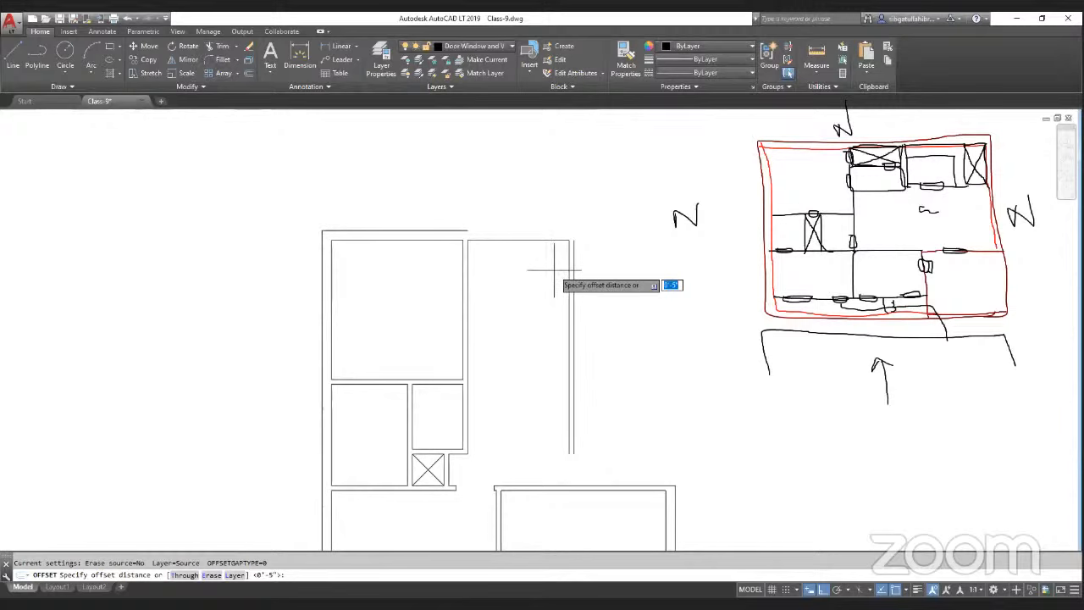
key("Return")
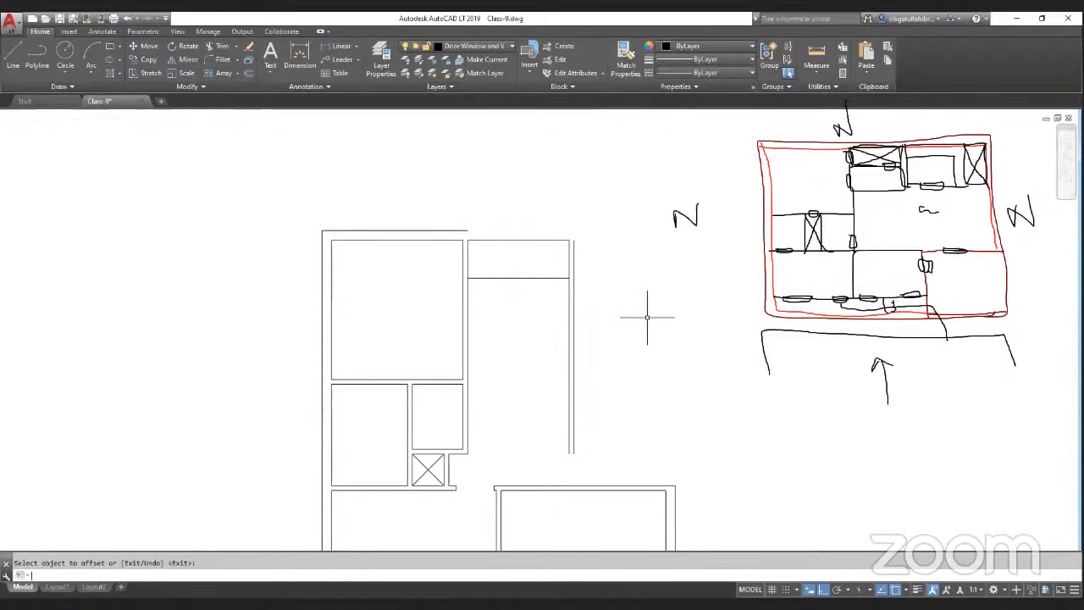
key("ctrl+z")
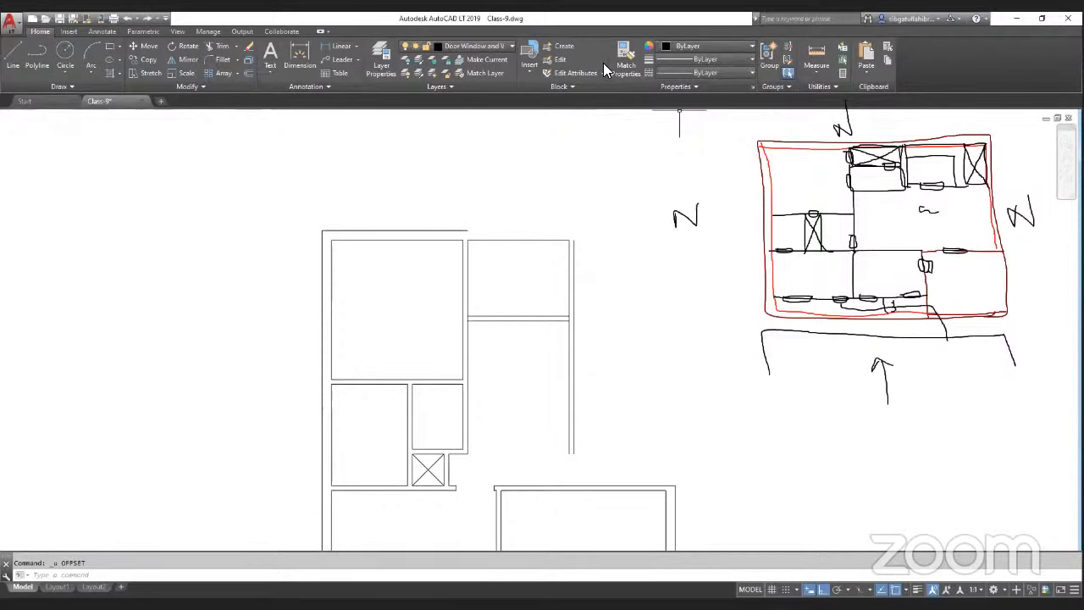
left_click_drag(881, 154, 898, 193)
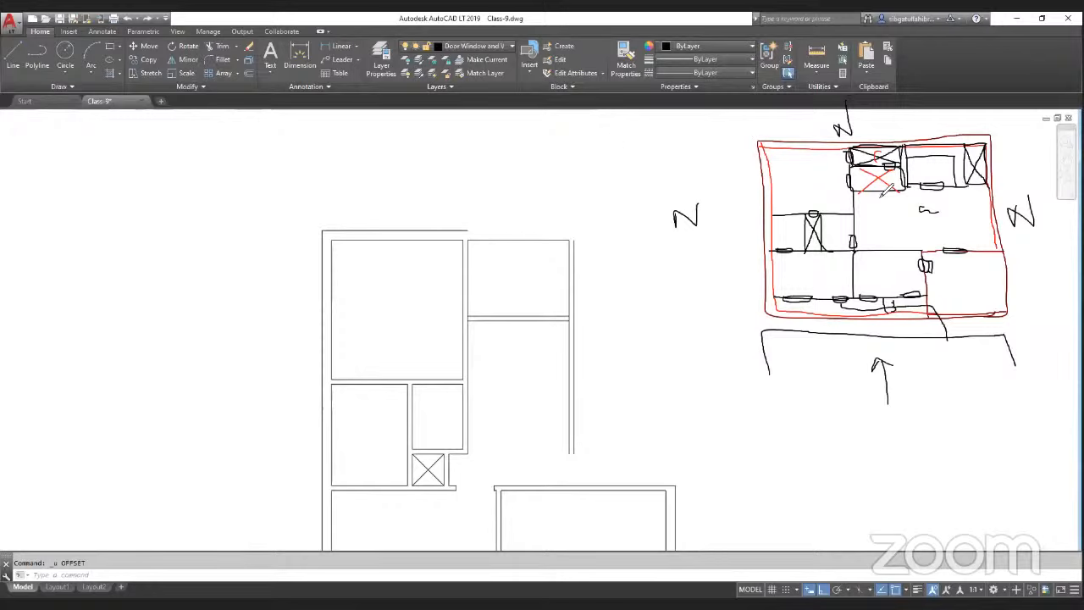
mouse_move(886, 190)
left_mouse_down()
mouse_move(937, 224)
mouse_move(949, 196)
mouse_move(913, 224)
mouse_move(974, 218)
mouse_move(932, 194)
mouse_move(881, 205)
mouse_move(954, 224)
left_mouse_up()
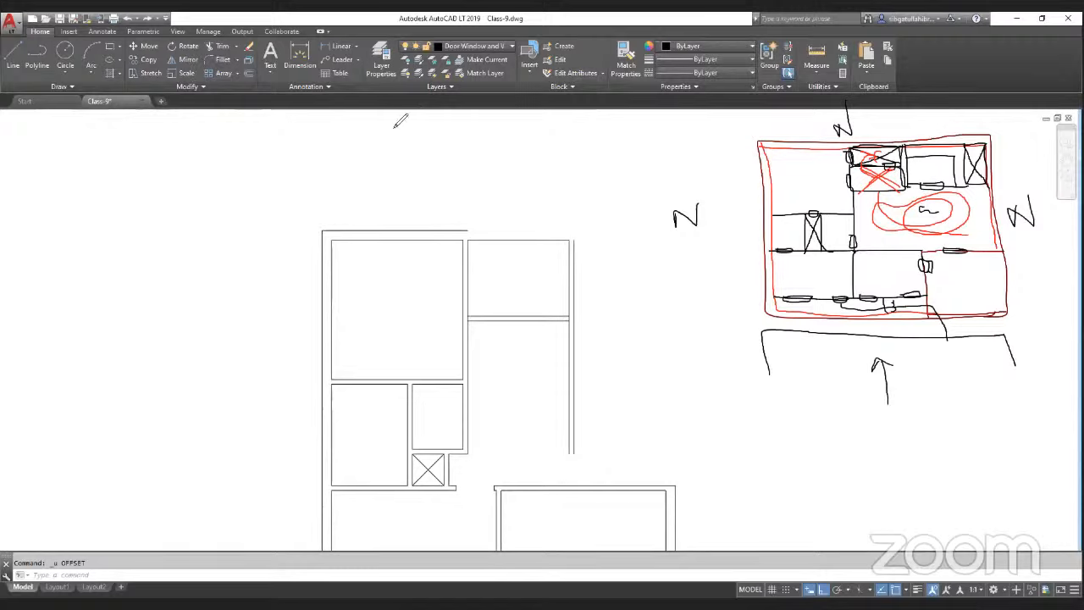
left_click(525, 379)
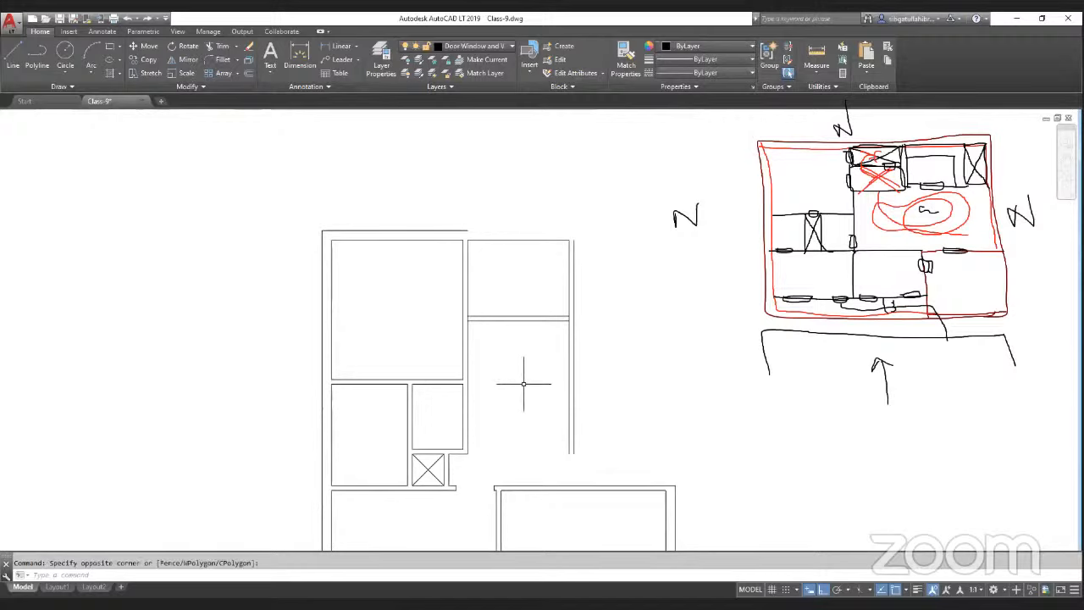
type("o")
key("Return")
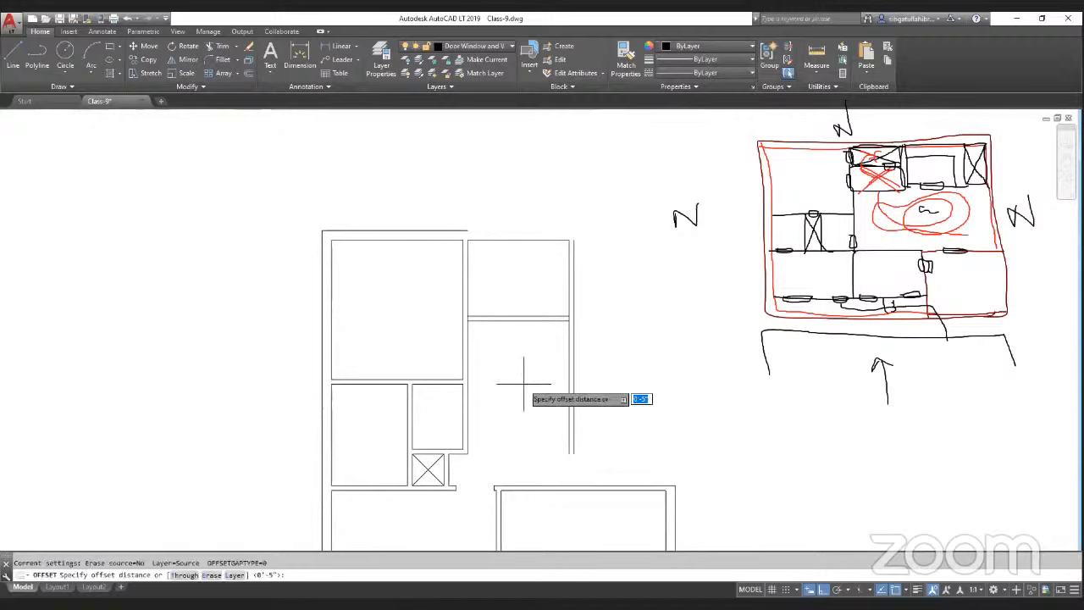
type("3")
key("Return")
scroll(451, 428, "up", 2)
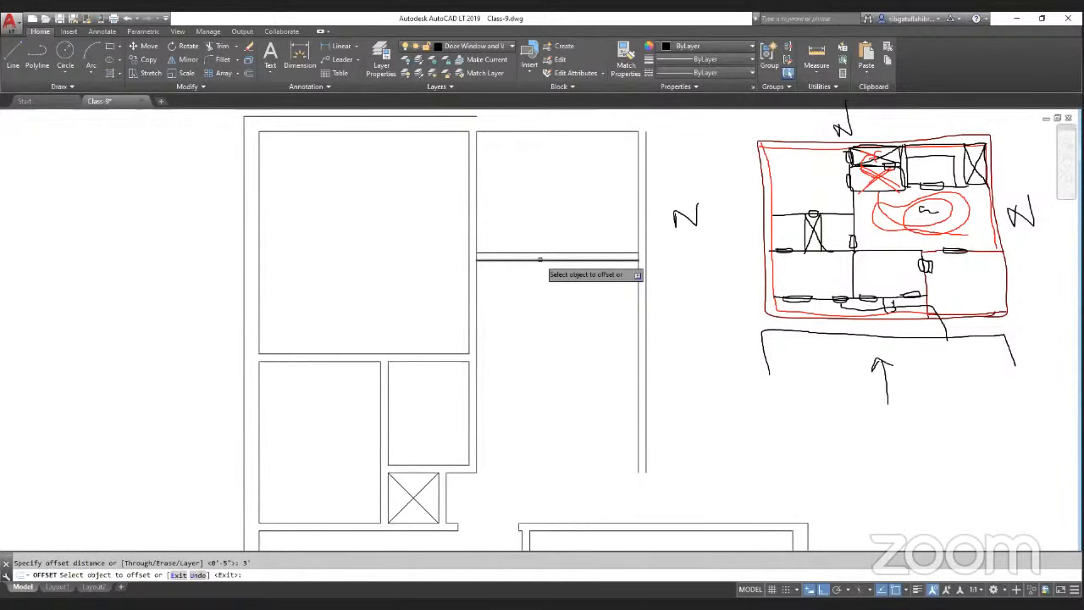
scroll(574, 311, "down", 2)
key("Escape")
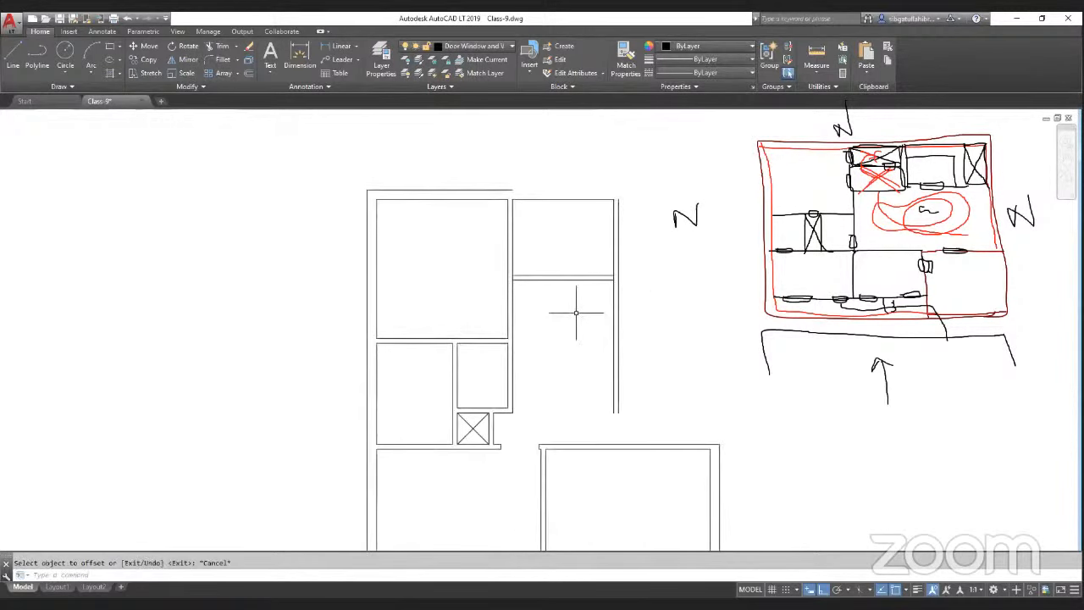
Step: Offset the horizontal partition downward and the right wall inward to outline the closet
key("Return")
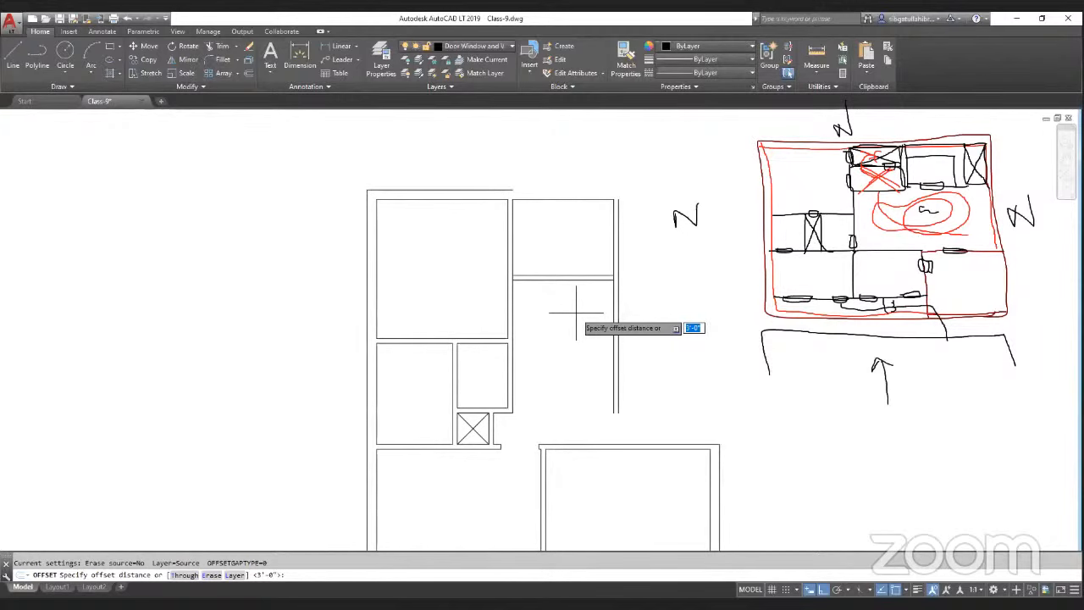
key("Return")
scroll(494, 308, "up", 2)
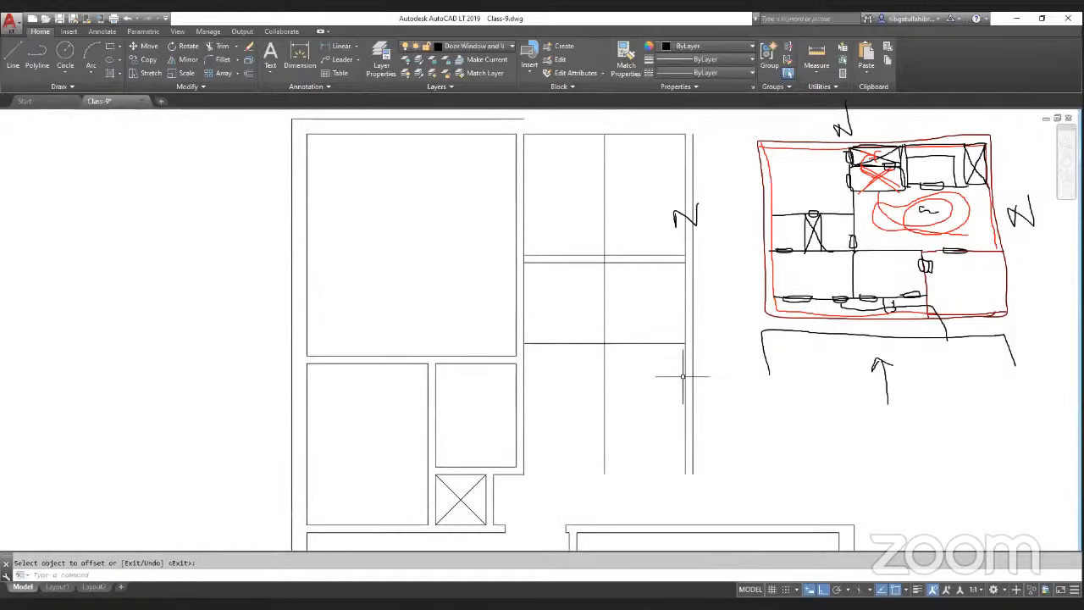
key("Return")
key("Return")
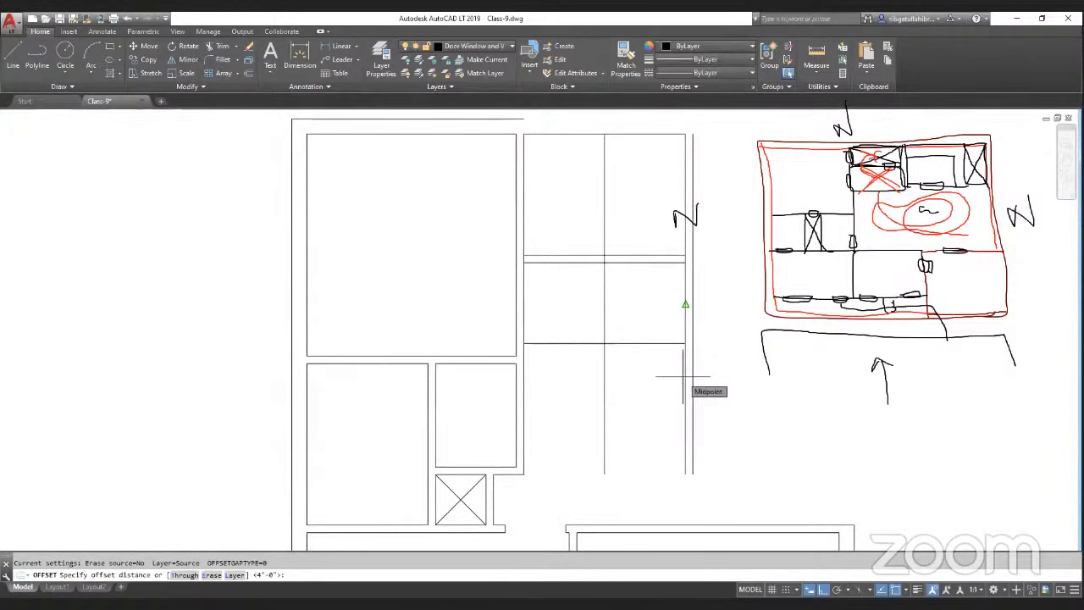
Step: Trim the crossing offset lines to shape the closet corner in the new room
key("Return")
scroll(593, 373, "down", 4)
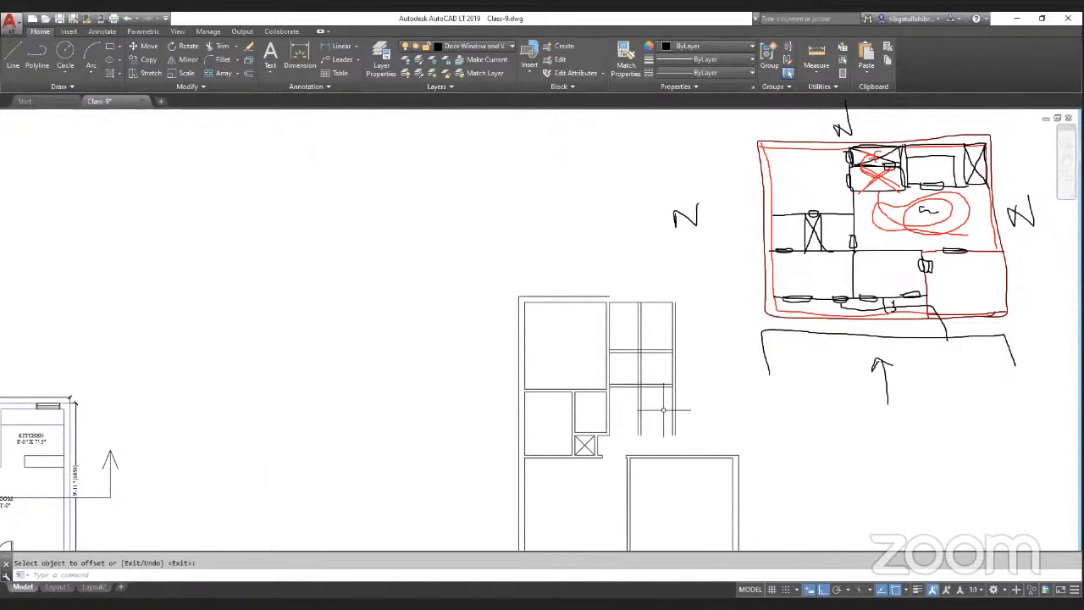
scroll(633, 381, "up", 4)
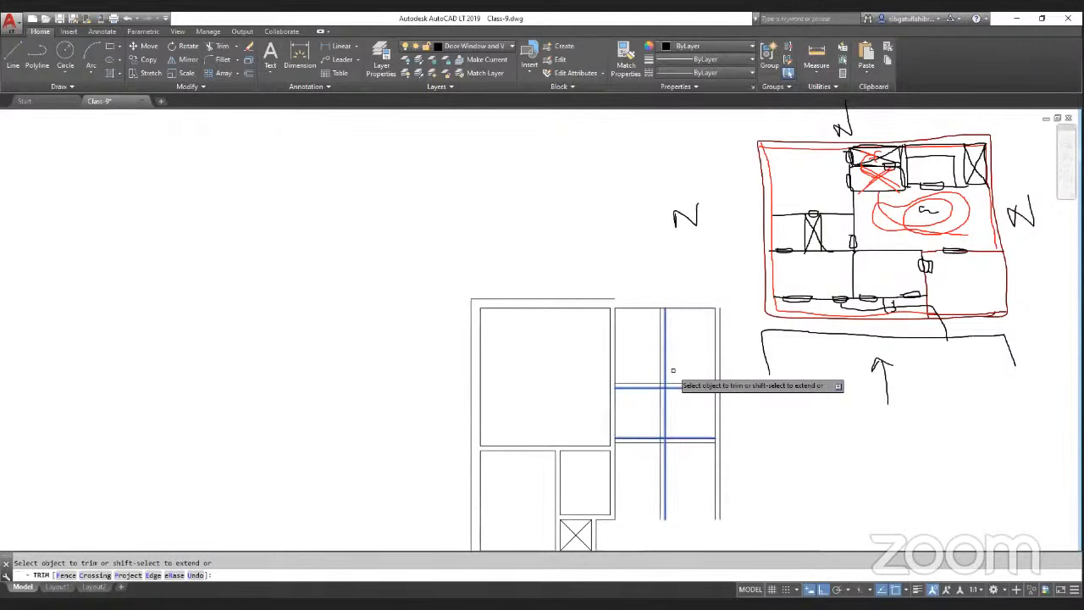
key("Escape")
scroll(674, 457, "up", 2)
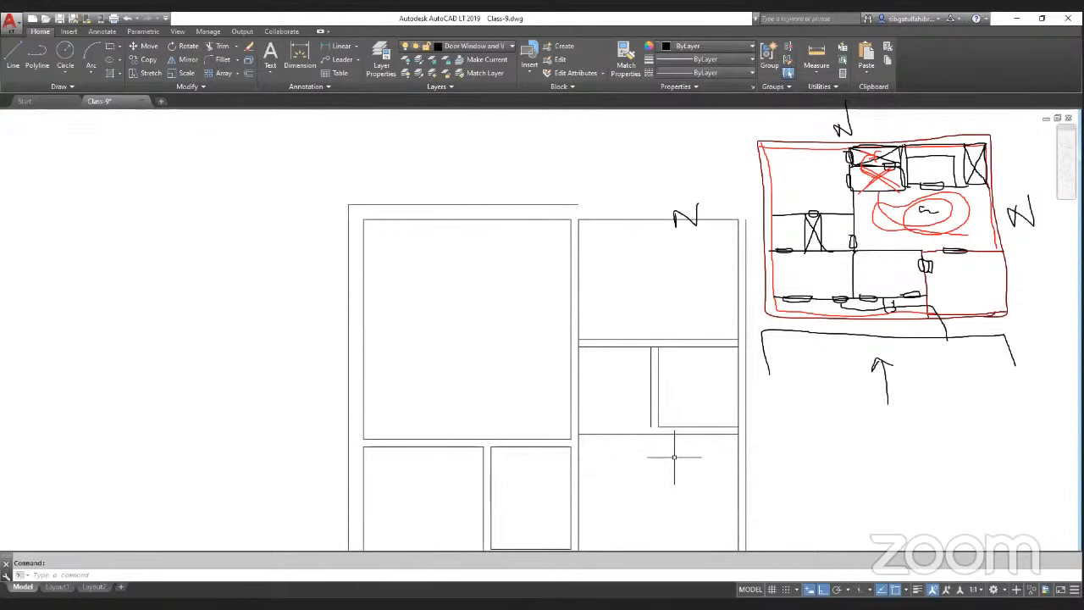
Step: Trim the closet's remaining wall lines to clean up its double-line partitions
scroll(672, 447, "up", 2)
key("space")
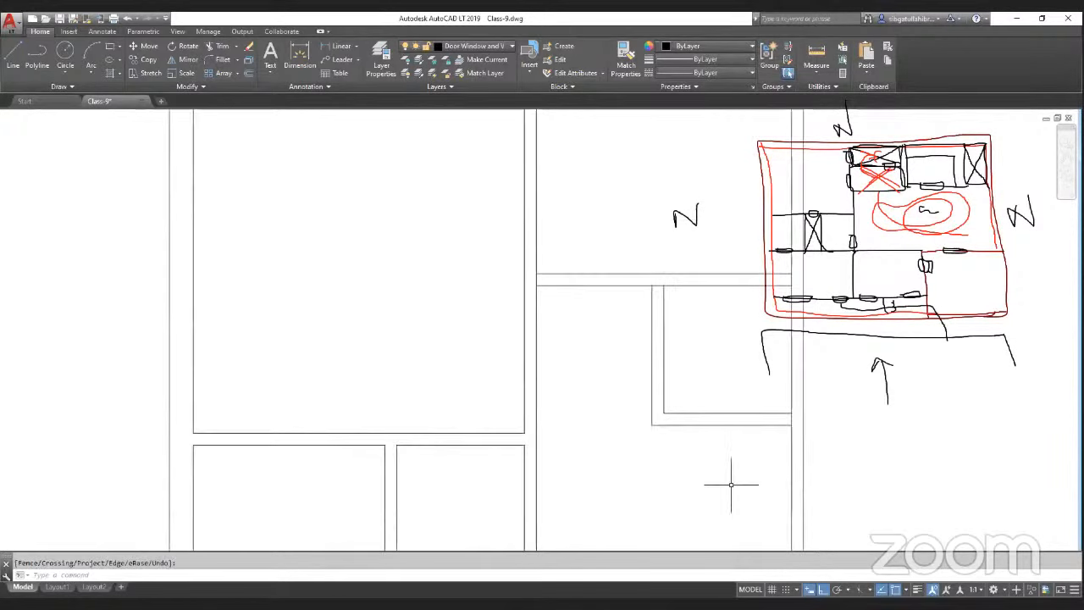
scroll(576, 375, "down", 3)
scroll(573, 392, "up", 2)
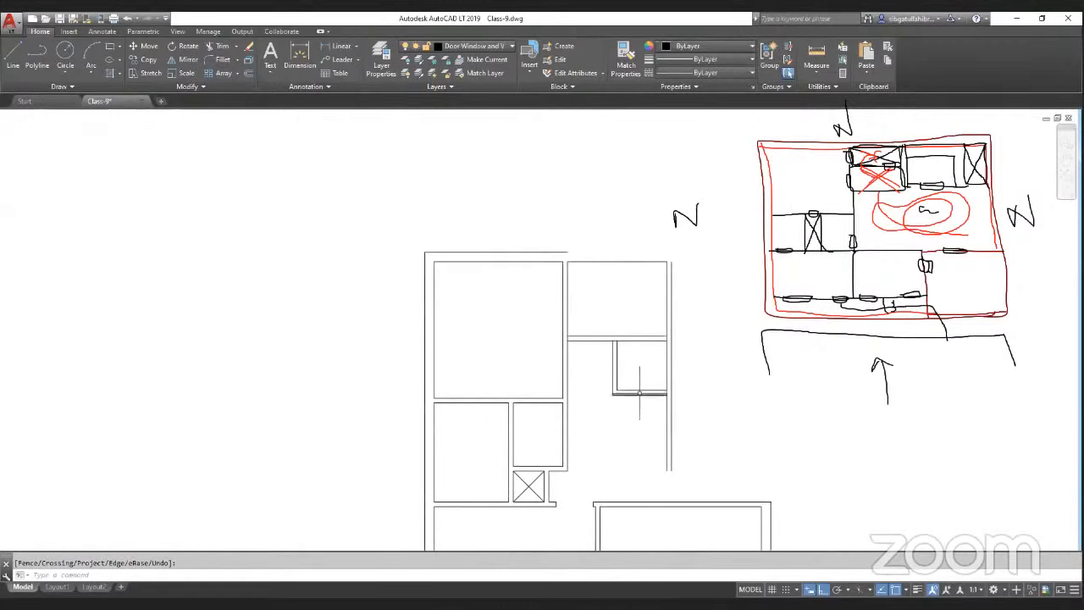
scroll(639, 392, "down", 2)
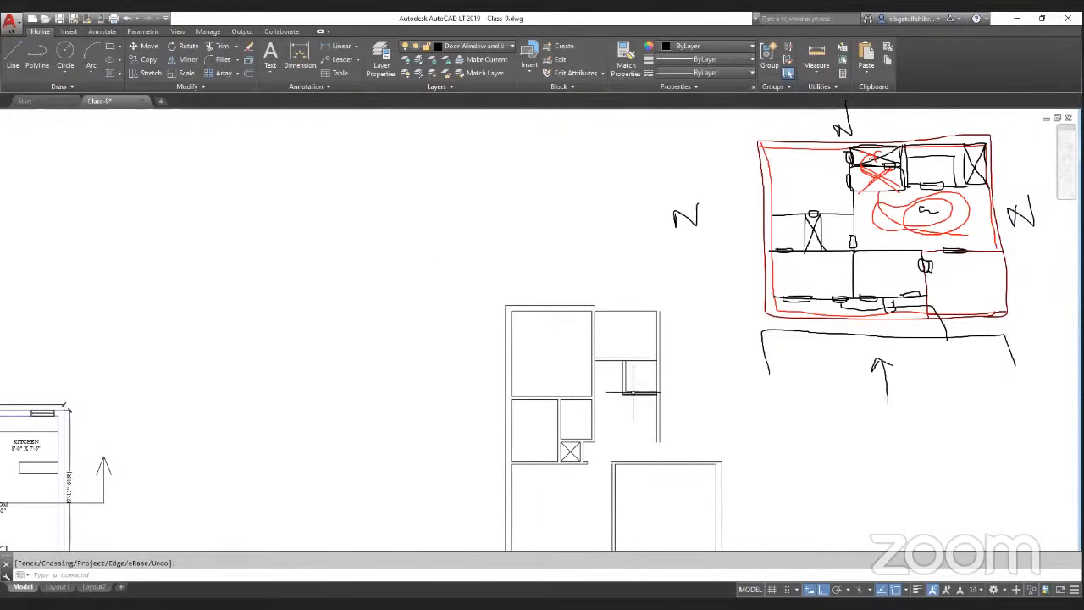
Step: Trim the leftover right wall line extending below the closet
scroll(642, 384, "up", 2)
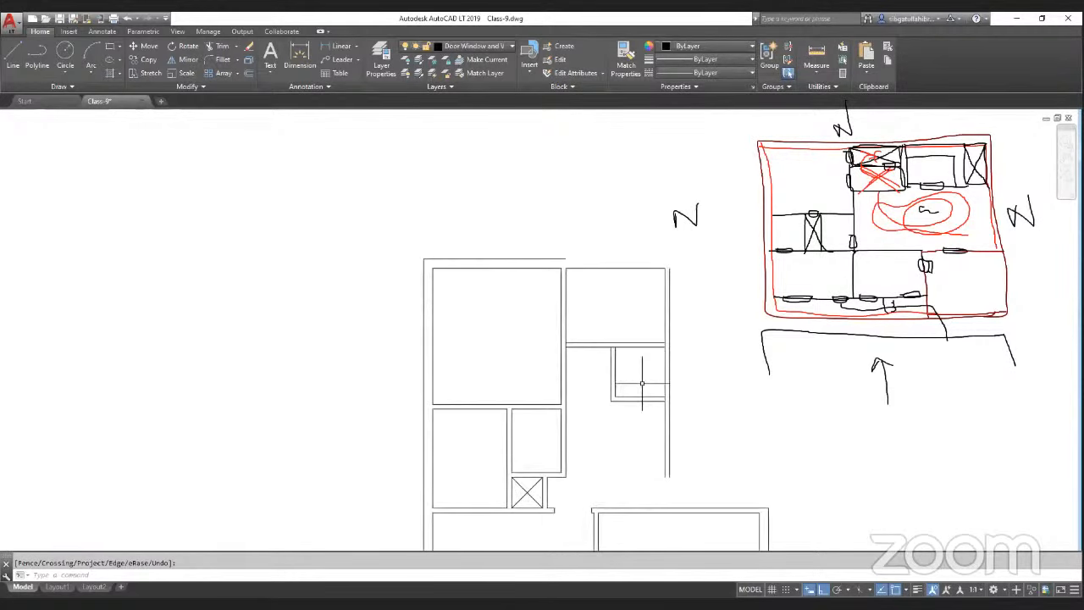
left_click(666, 438)
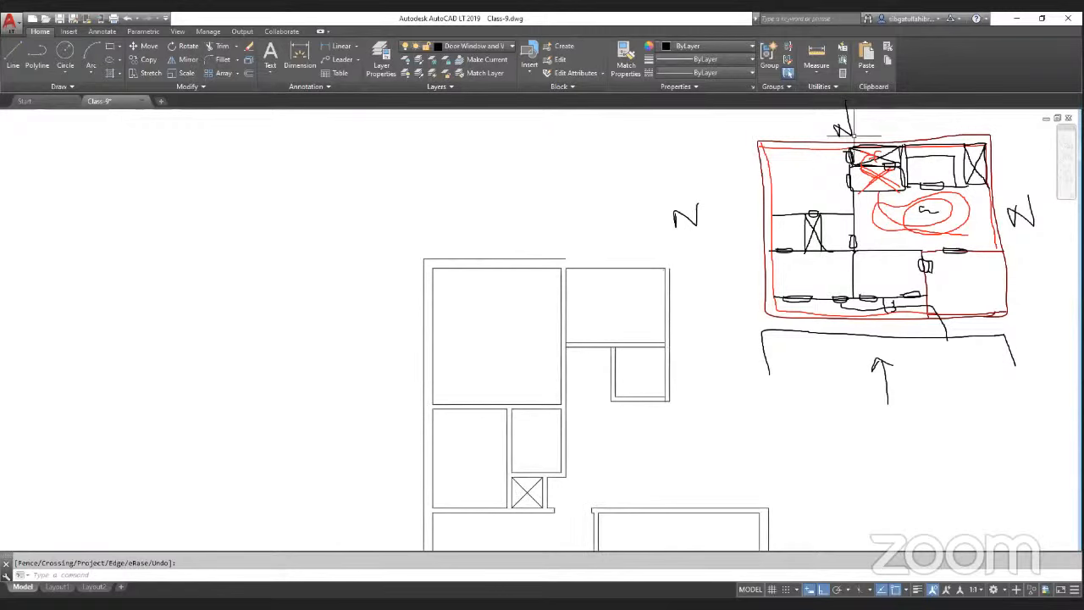
Step: Measure the distance from the closet's bottom down to the room below
left_click(817, 52)
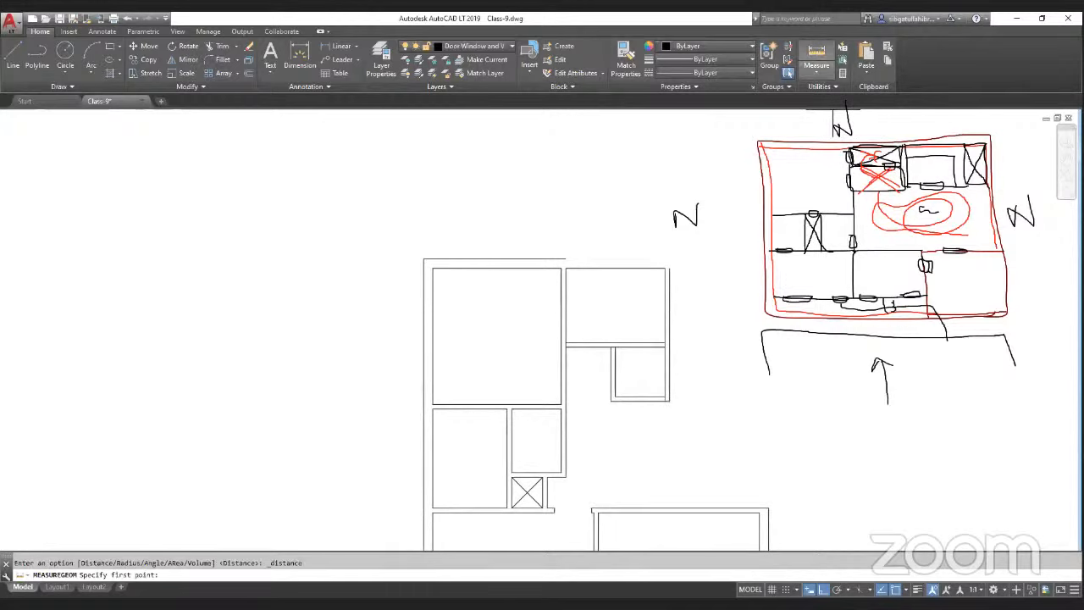
left_click(640, 400)
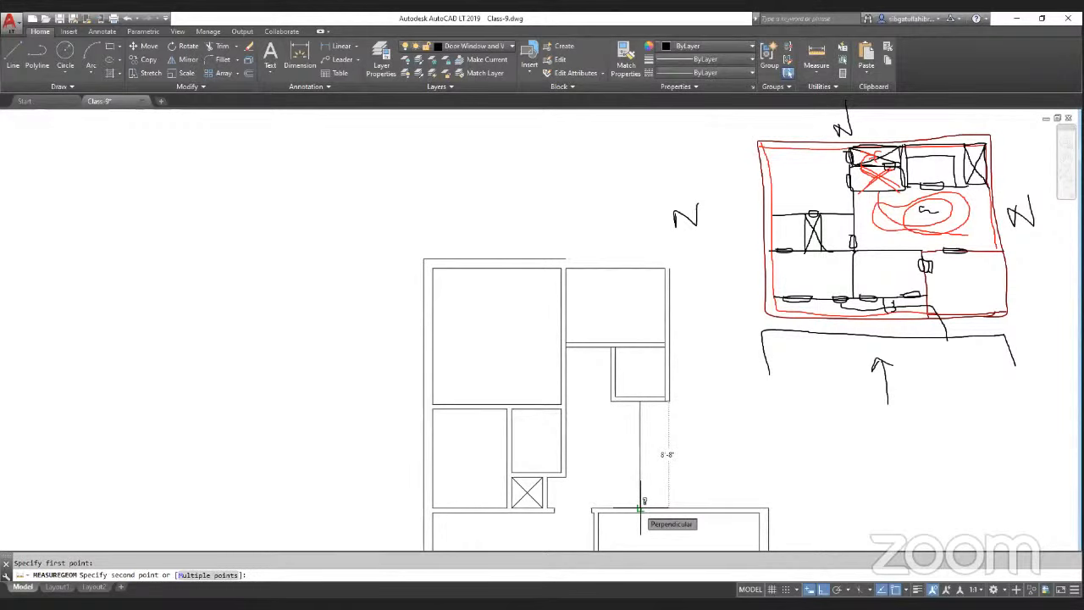
key("Escape")
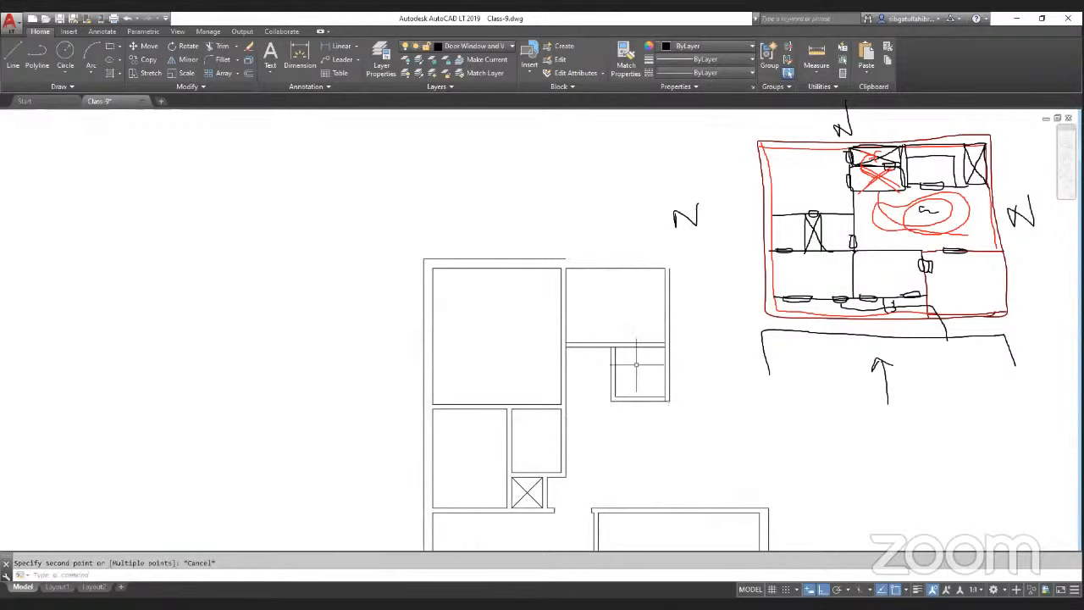
Step: Move the closet's partition lines up 1'
scroll(636, 362, "up", 2)
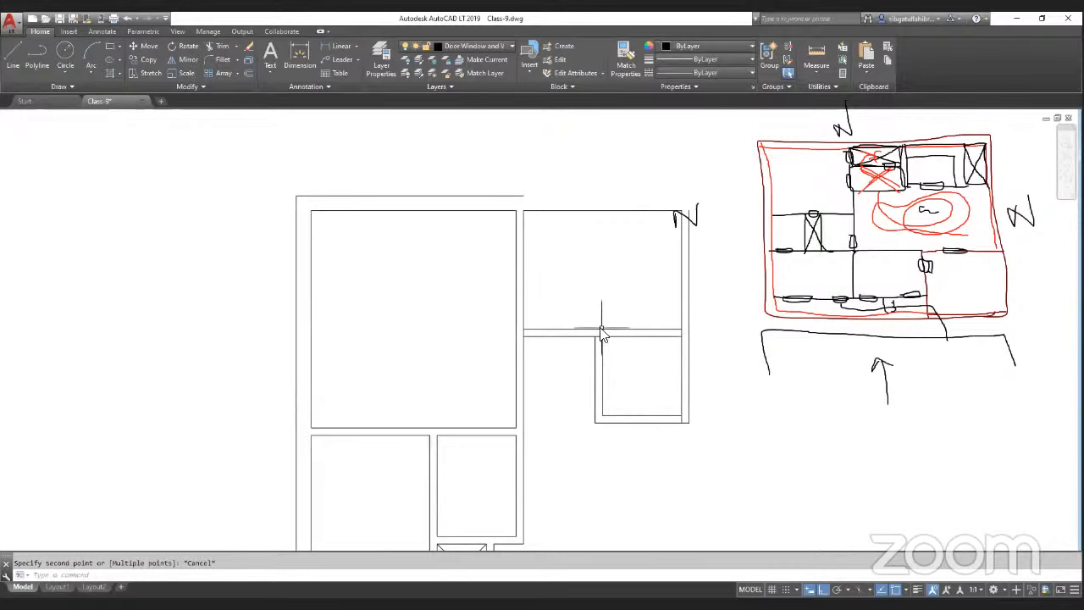
type("M")
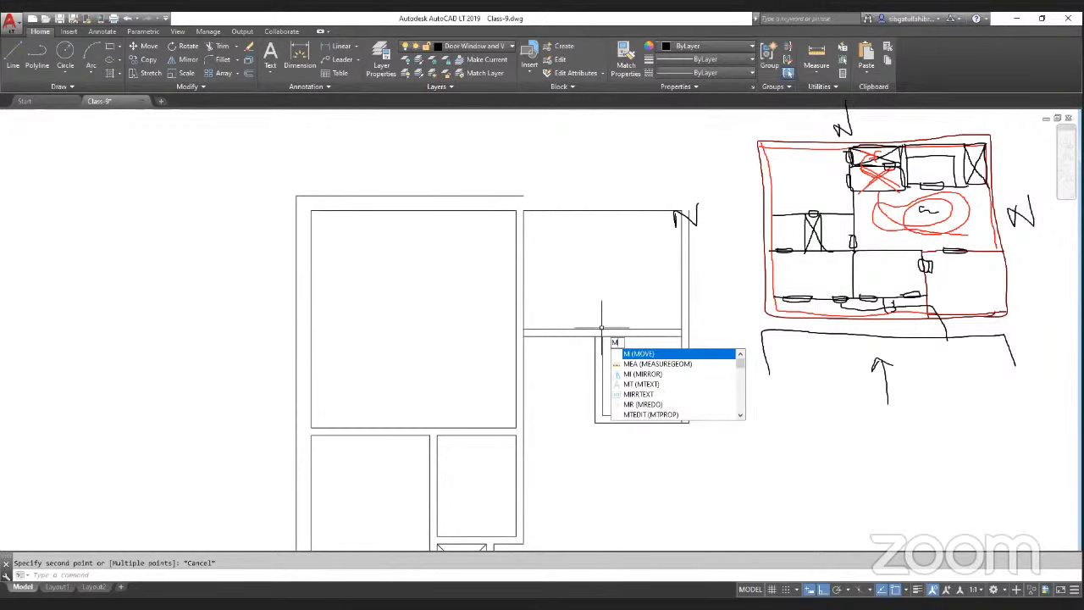
key("Return")
left_click(640, 313)
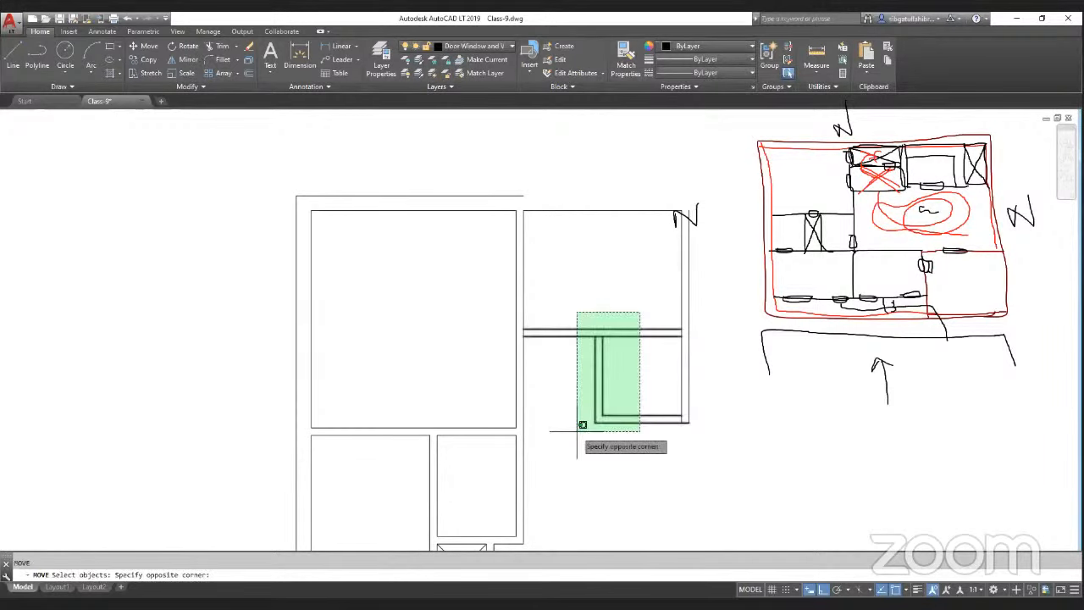
left_click(577, 431)
key("Return")
left_click(638, 395)
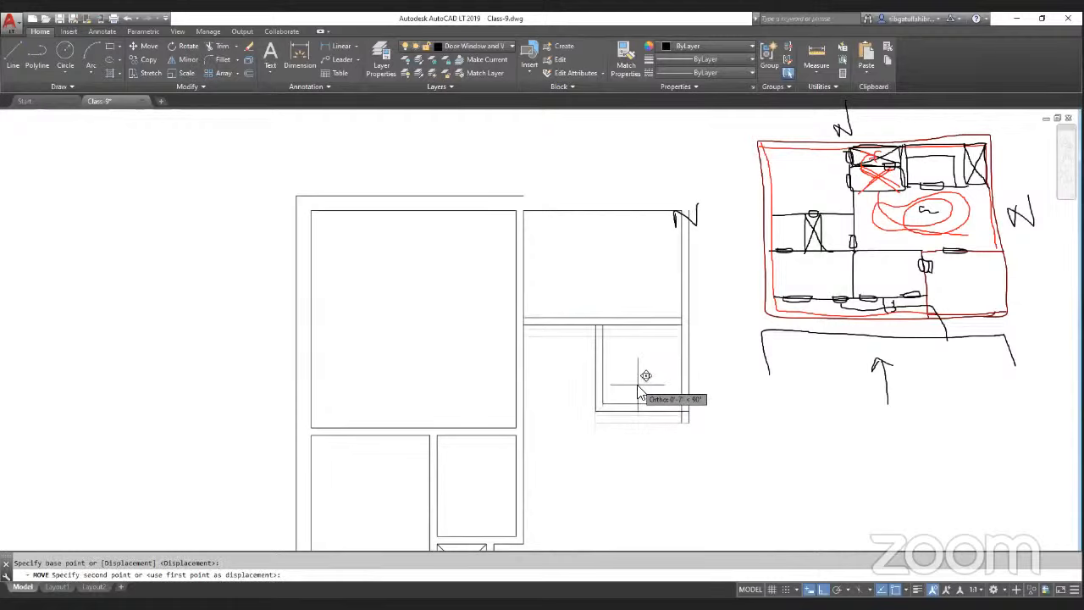
type("1'")
key("Return")
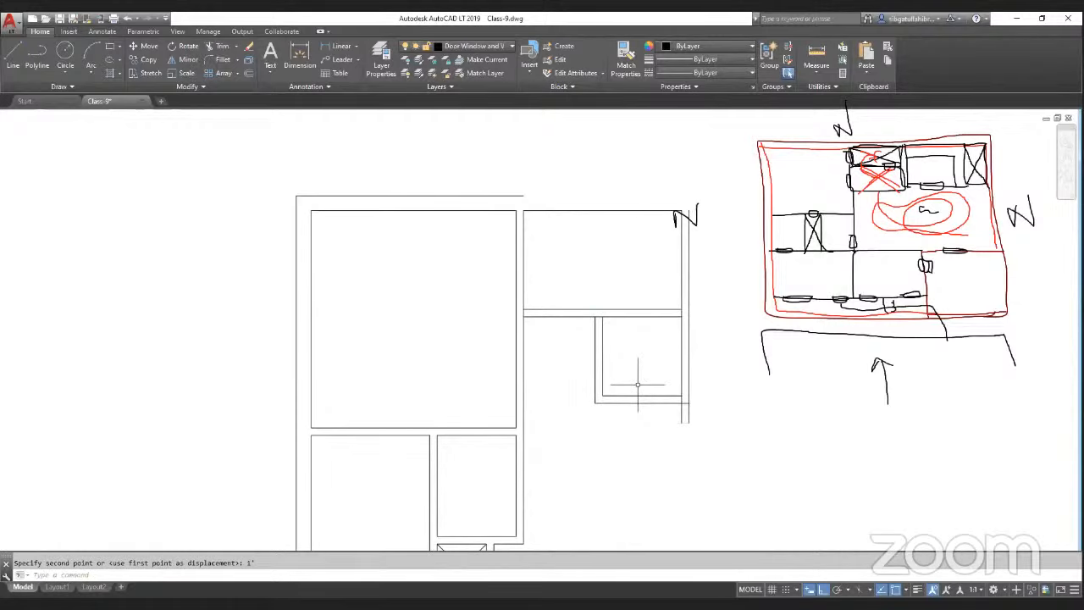
Step: Offset a horizontal line across the new room through the closet area
scroll(405, 424, "down", 4)
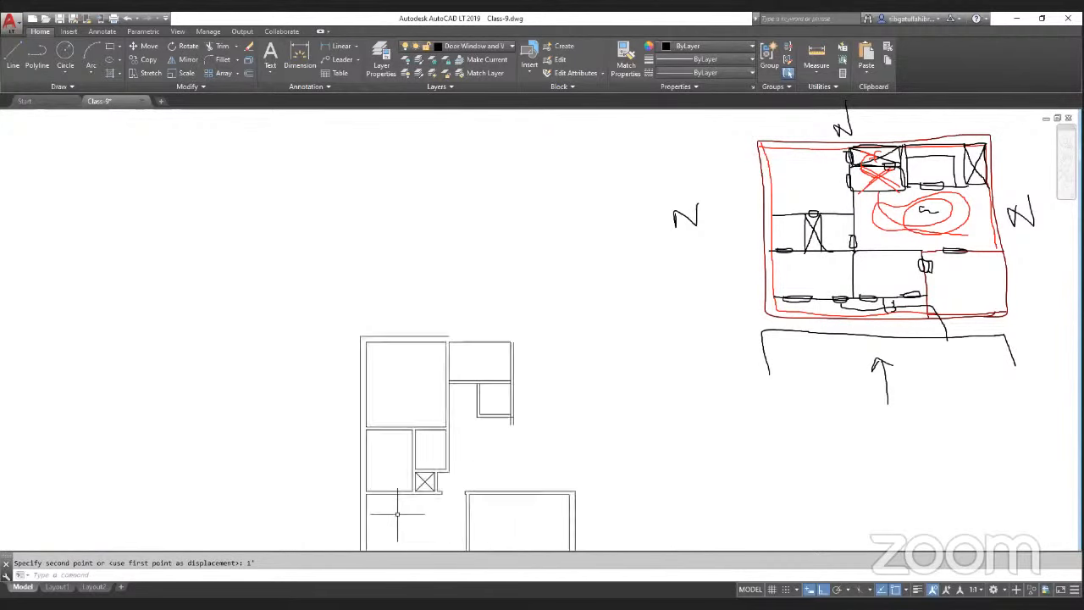
scroll(397, 514, "up", 2)
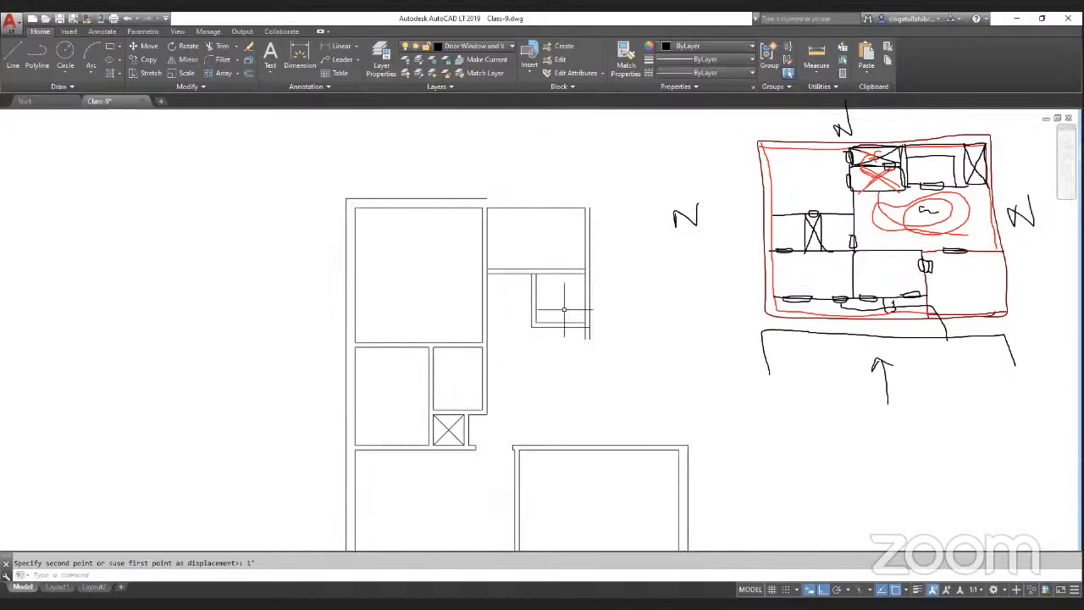
scroll(557, 313, "up", 2)
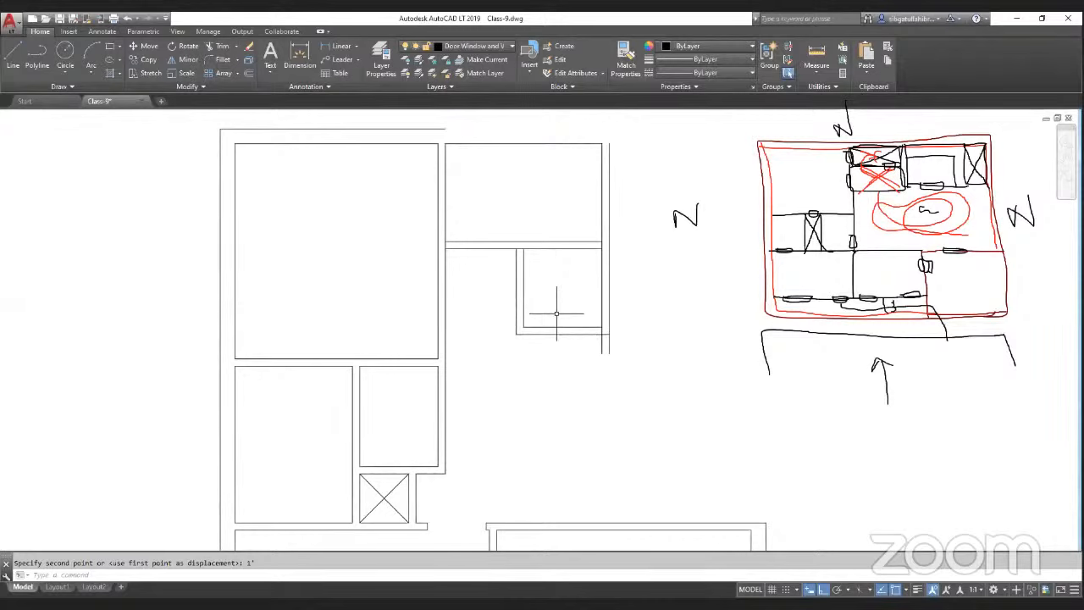
key("Escape")
type("o")
key("Return")
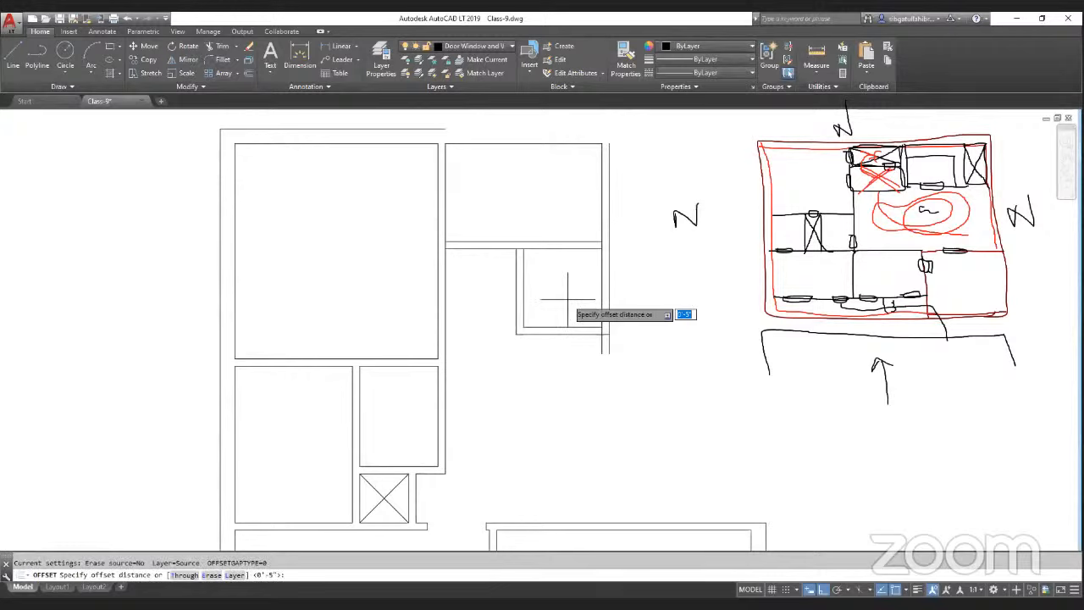
key("Escape")
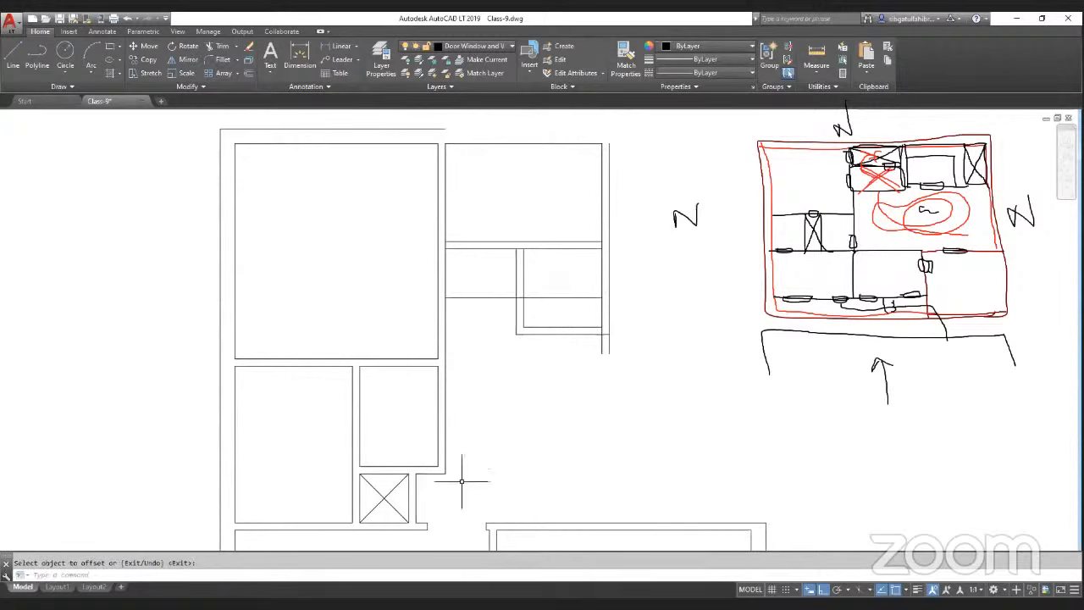
Step: Measure distances around the closet and the new horizontal partition
left_click(816, 54)
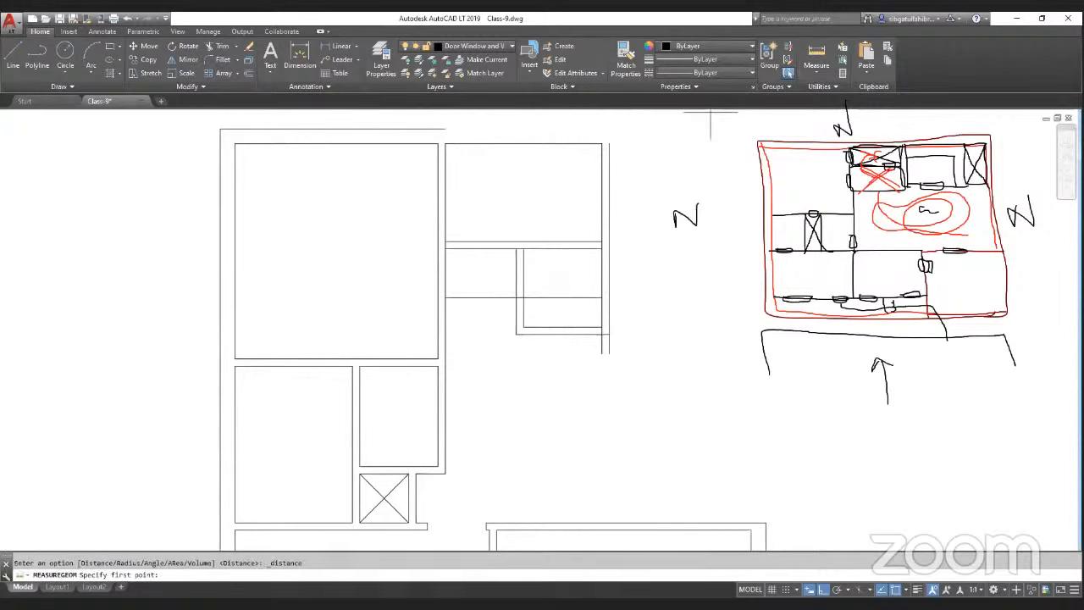
left_click(383, 523)
key("Escape")
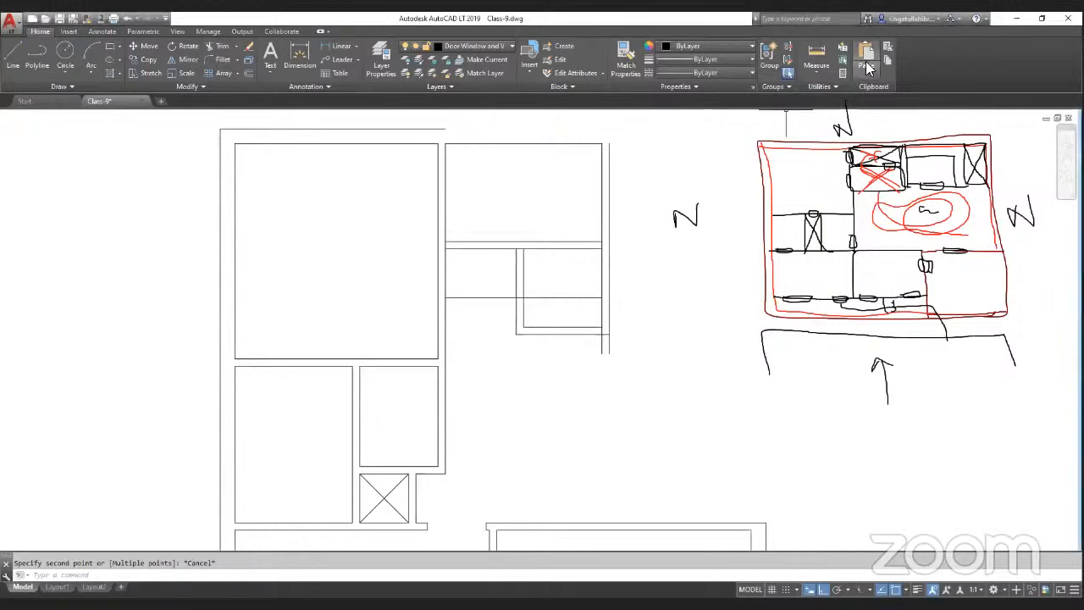
left_click(815, 54)
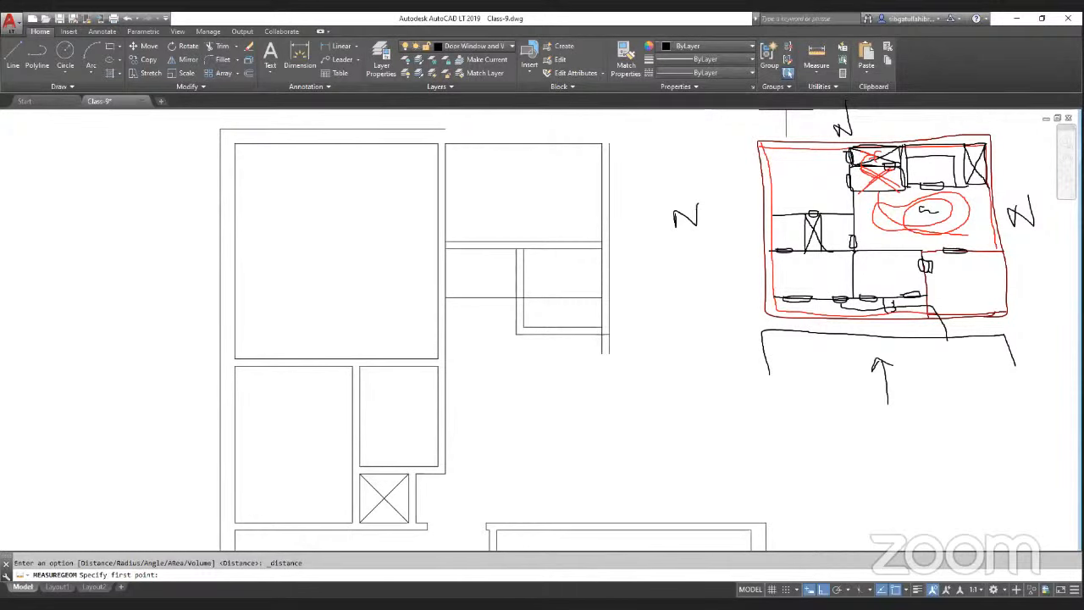
left_click(445, 292)
key("Escape")
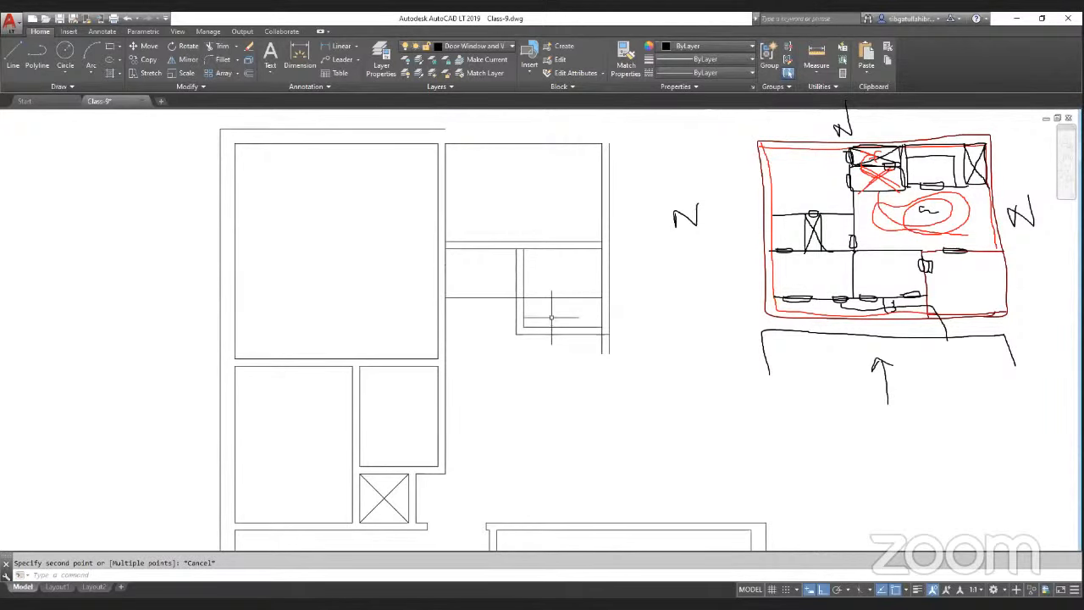
Step: Offset the new horizontal partition line 4.5 downward to double it
scroll(553, 297, "up", 2)
scroll(545, 306, "up", 2)
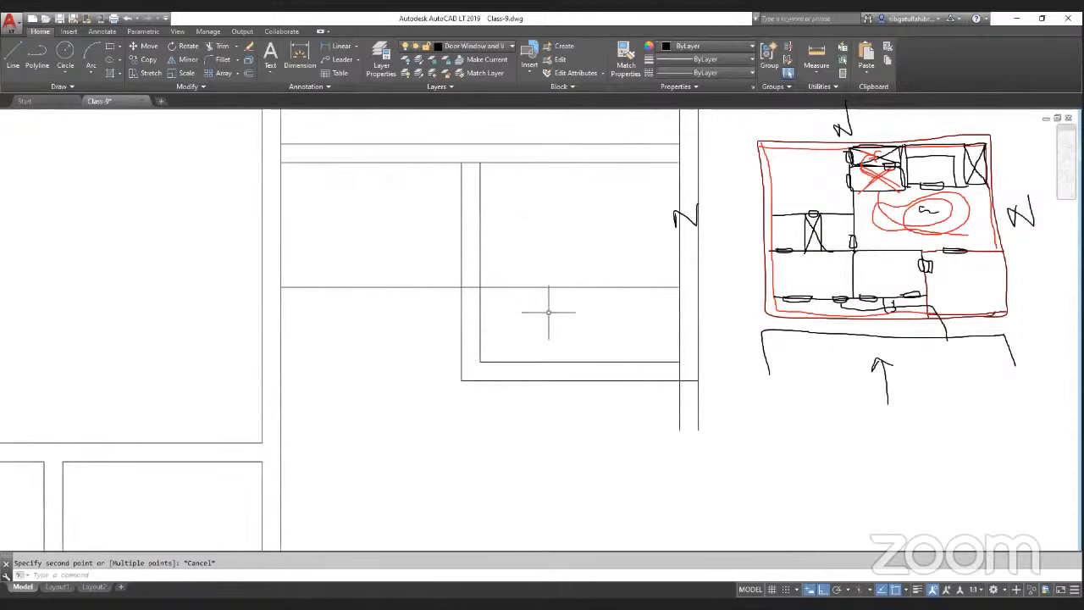
type("o")
key("Return")
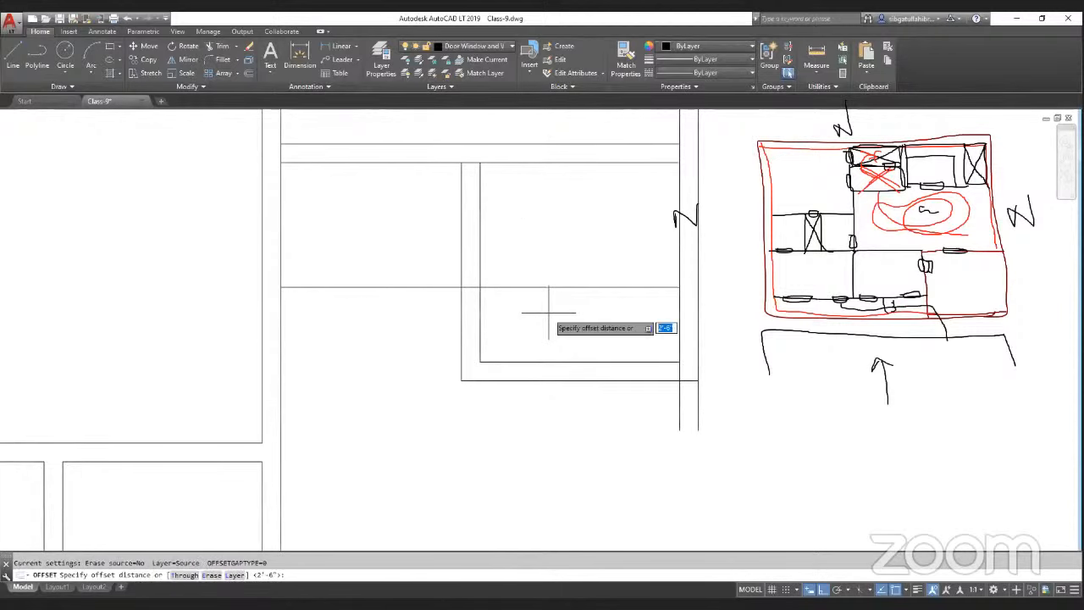
type("4.5")
key("Return")
left_click(561, 287)
left_click(572, 324)
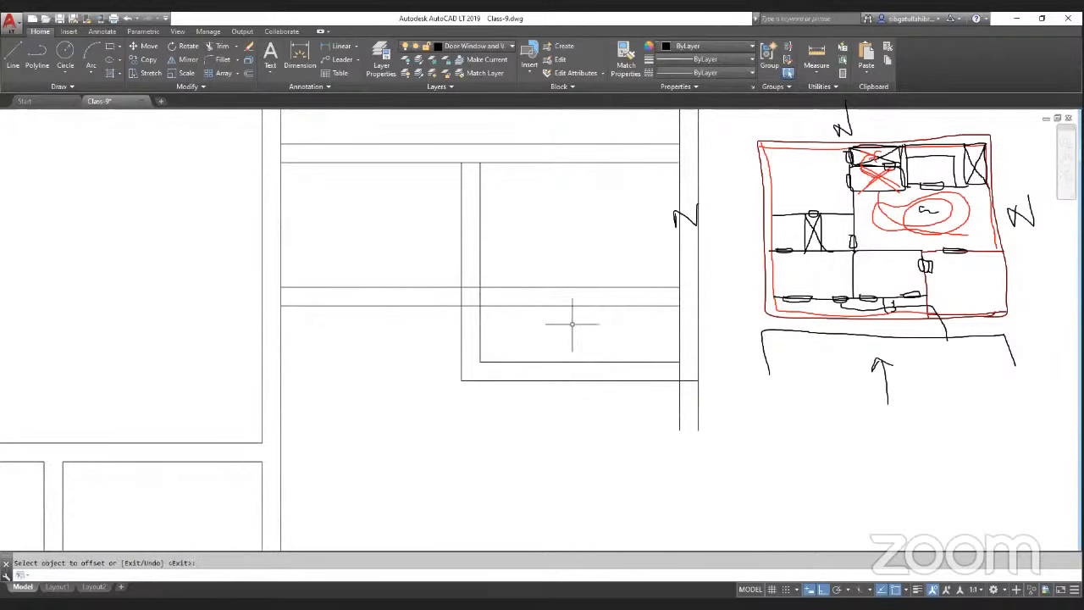
Step: Erase the closet's old lower box lines below the new double partition
type("e")
key("Return")
left_click(572, 324)
left_click(562, 387)
key("Return")
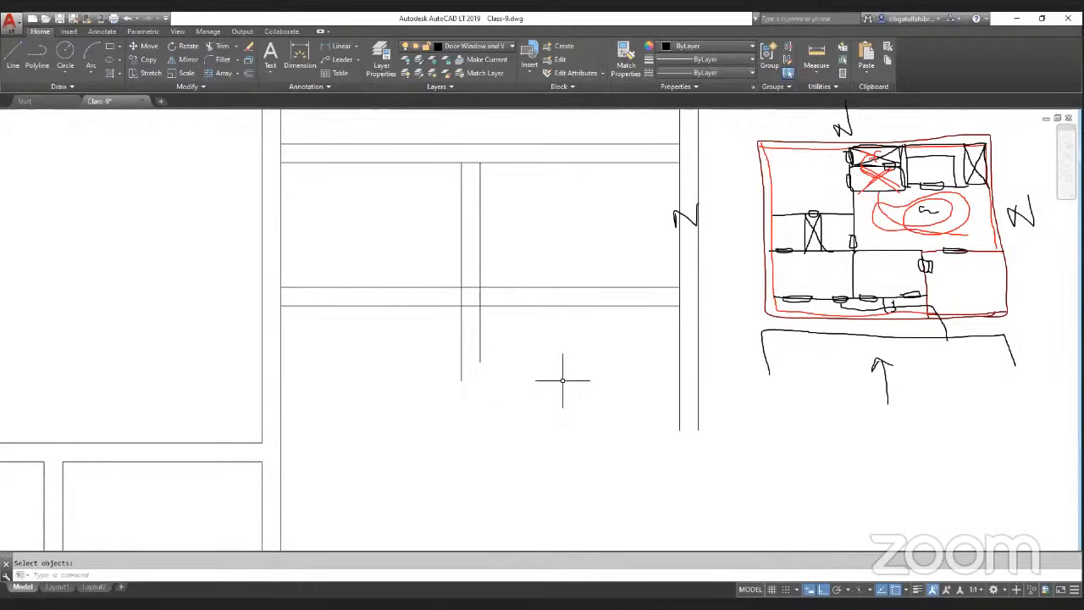
key("Return")
Step: Erase the leftover vertical wall line below the closet while trimming
scroll(530, 292, "down", 3)
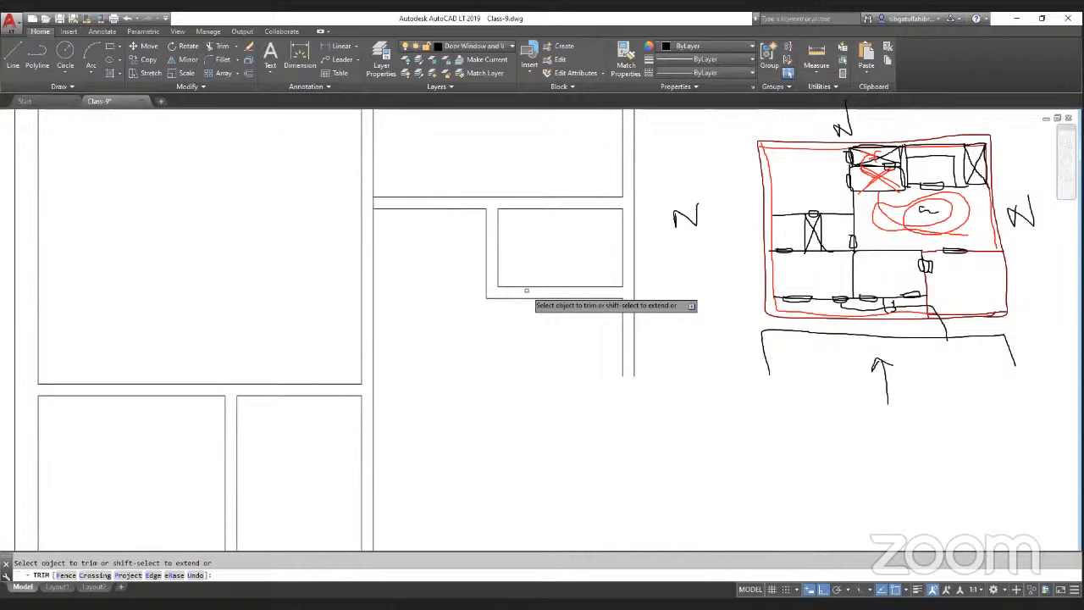
scroll(526, 290, "down", 2)
left_click(174, 575)
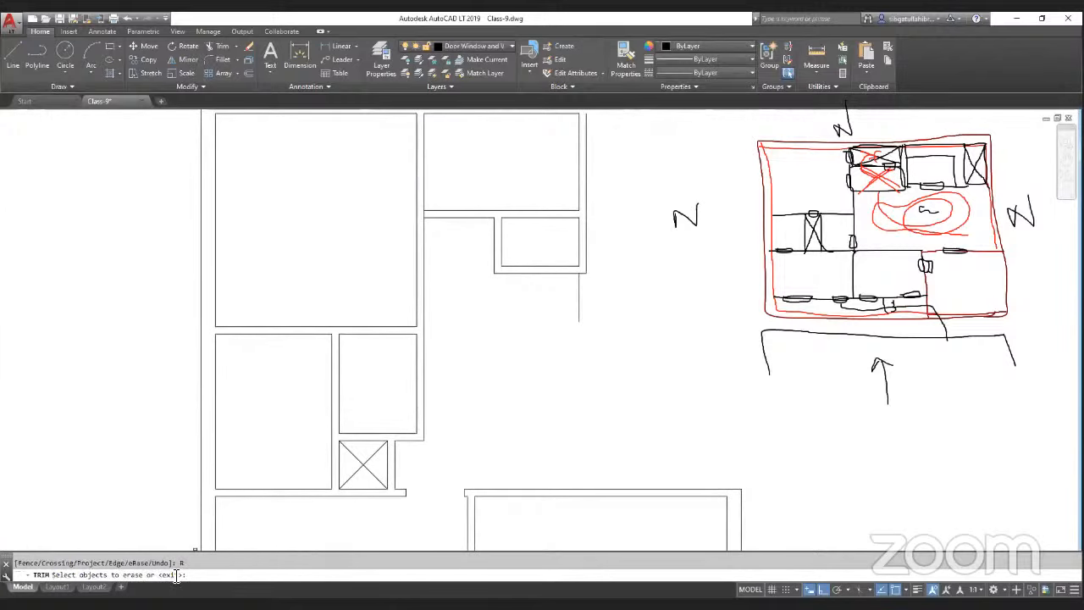
left_click(579, 296)
key("Return")
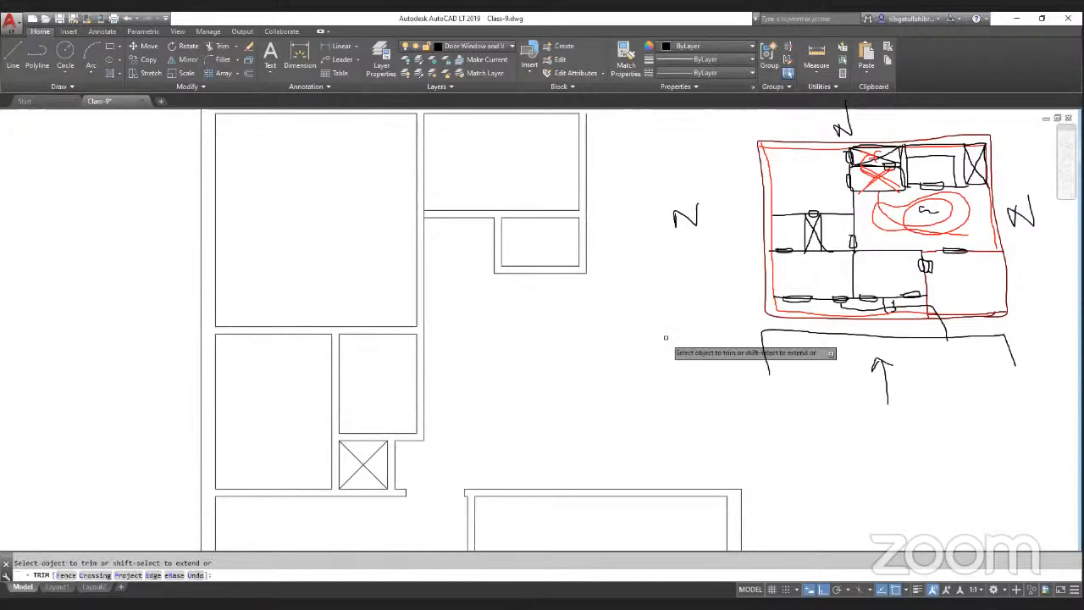
key("Escape")
Step: Measure the vertical distance from the new room's top wall to the closet's bottom
scroll(457, 338, "down", 4)
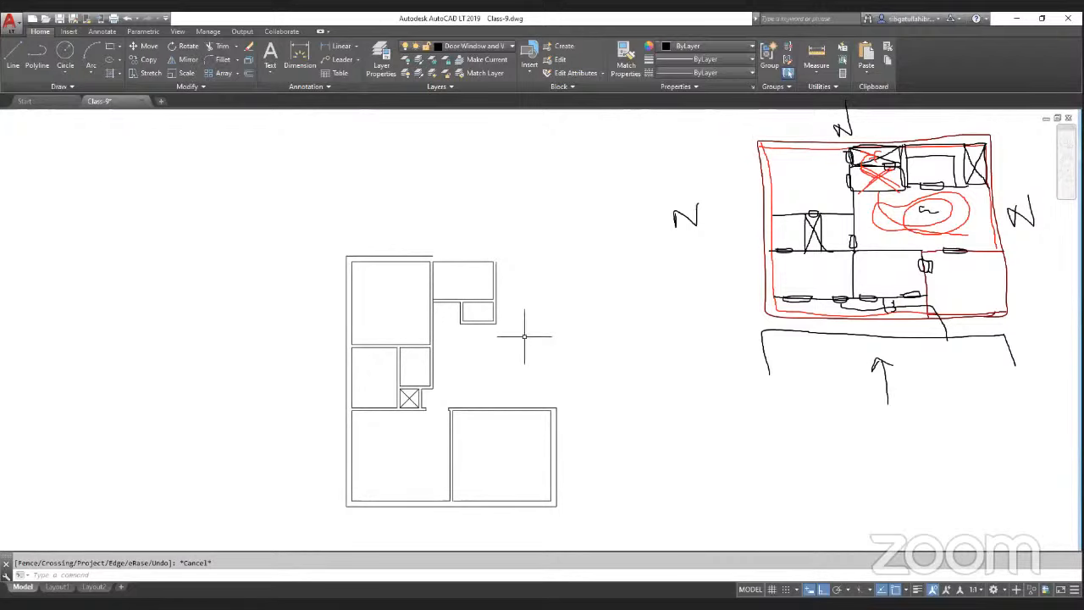
scroll(483, 268, "up", 2)
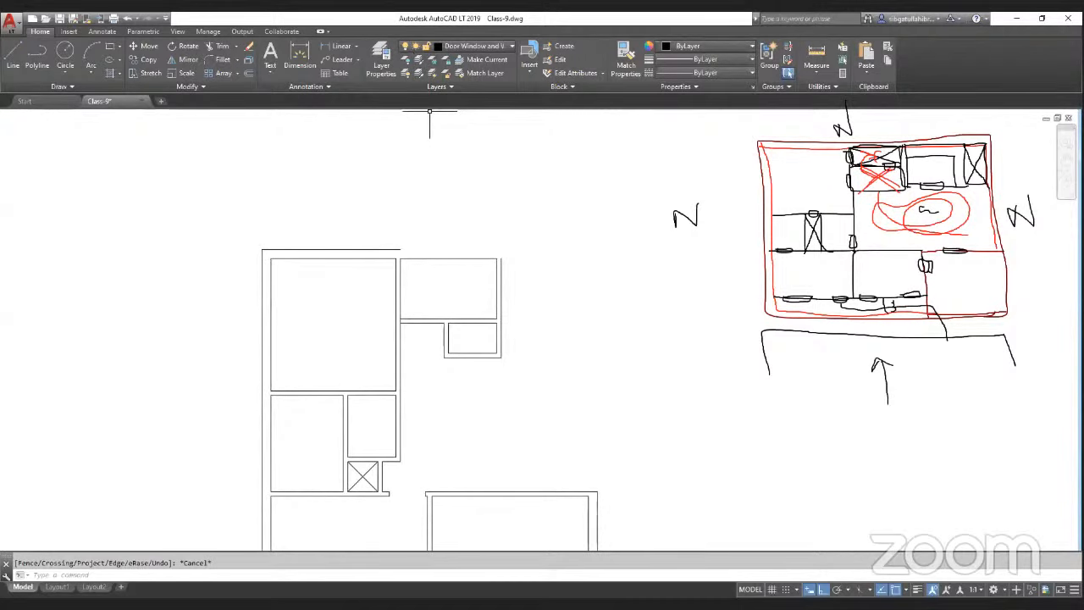
left_click(816, 53)
left_click(501, 259)
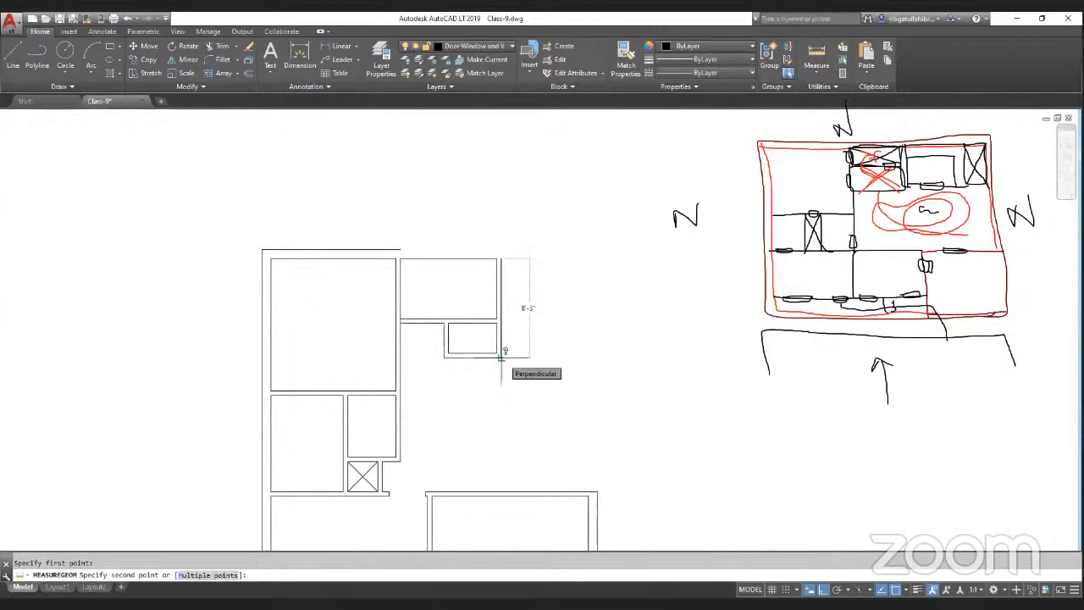
key("Escape")
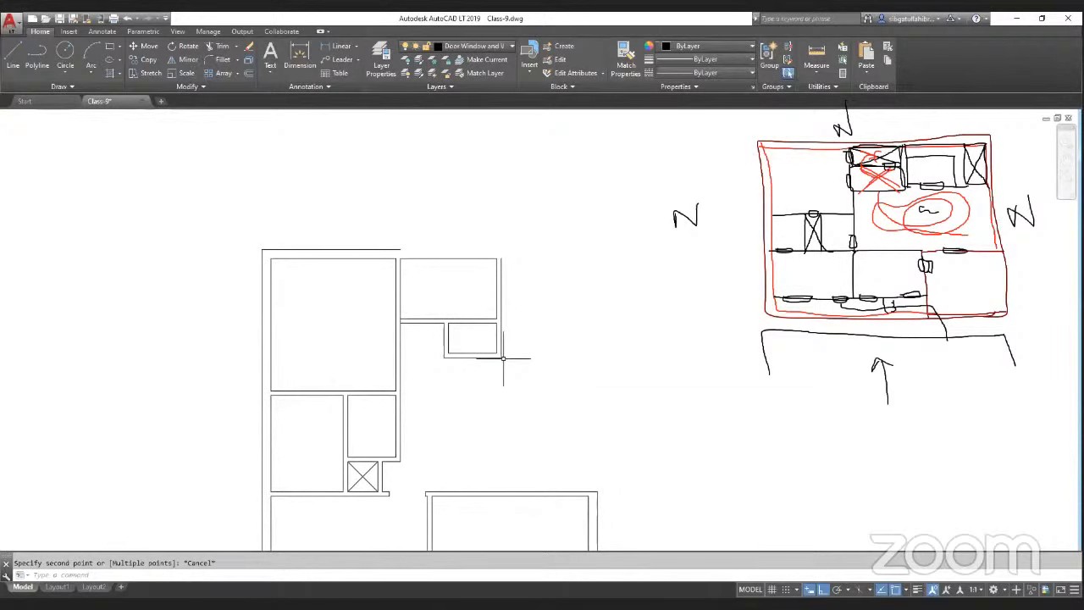
Step: Offset a vertical line on the plan's right side to double it as a new wall
type("o")
key("Return")
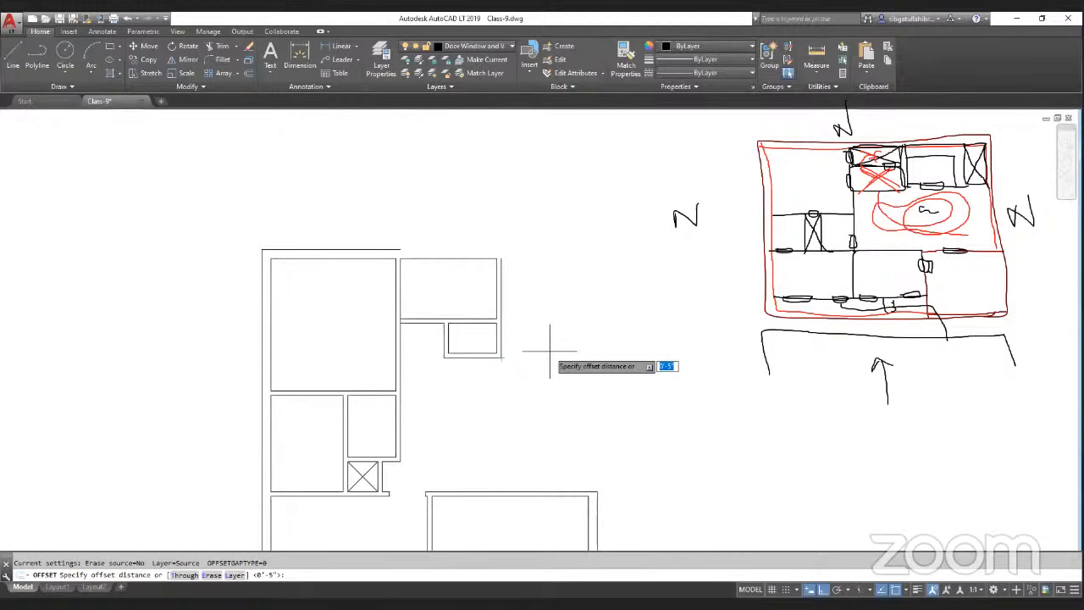
key("Return")
scroll(551, 233, "down", 2)
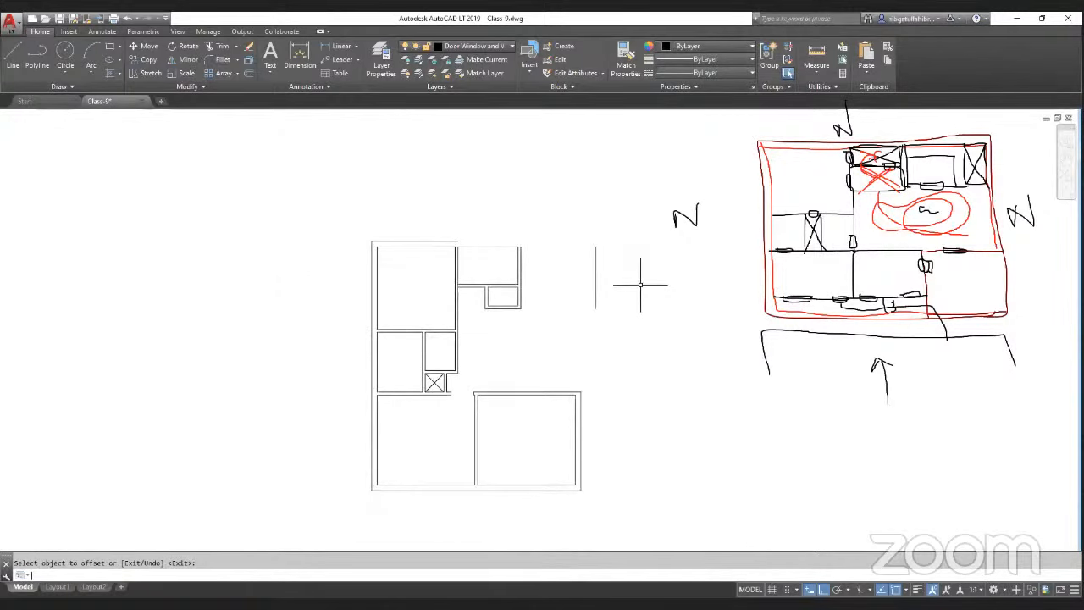
key("Return")
key("Return")
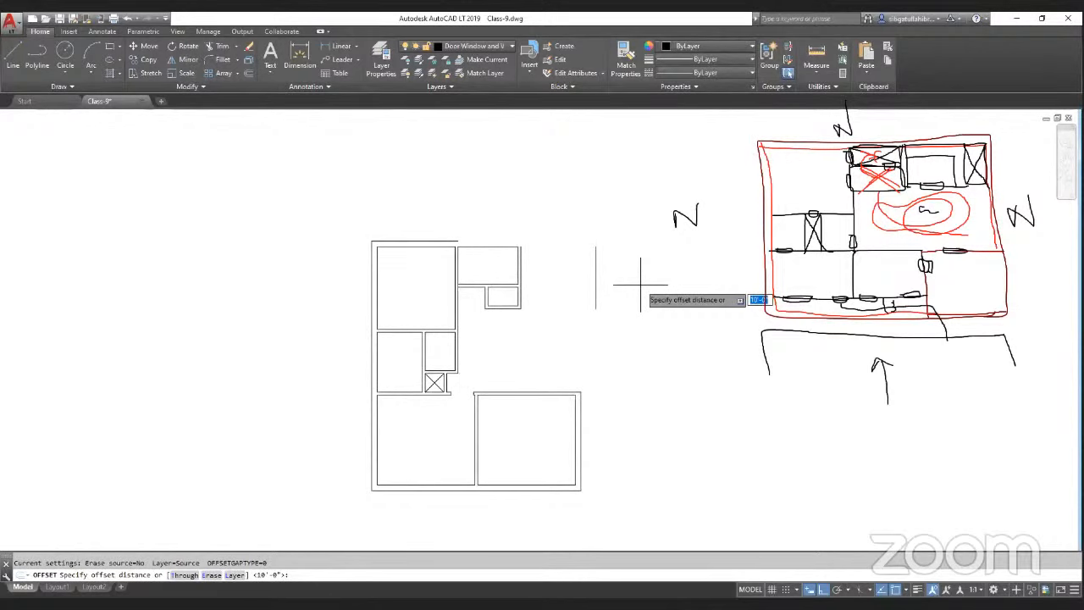
key("Escape")
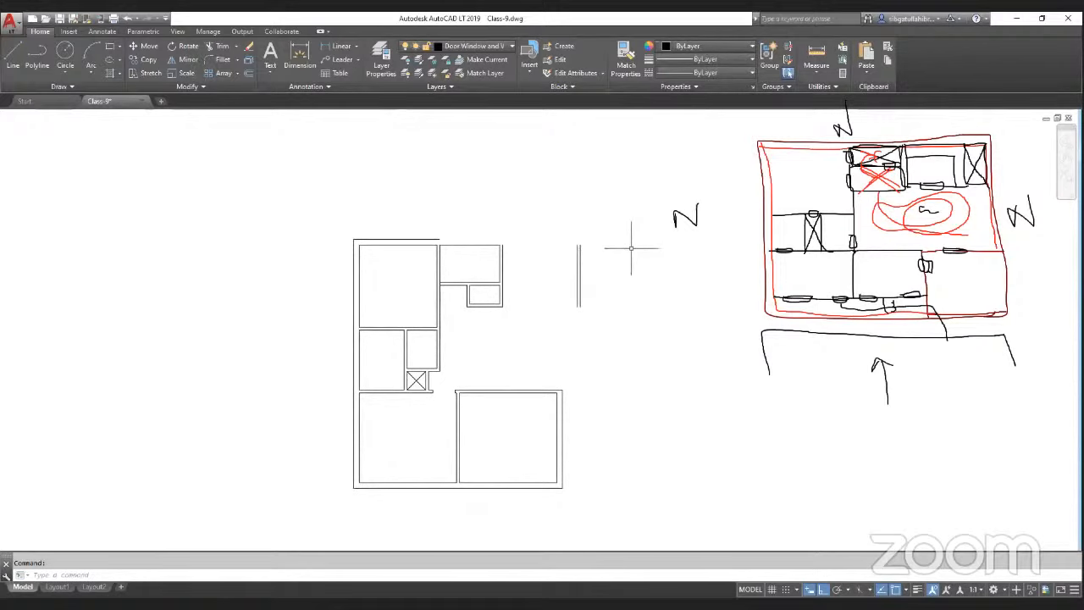
Step: Offset the second right-side vertical line to double it as the outer wall
key("space")
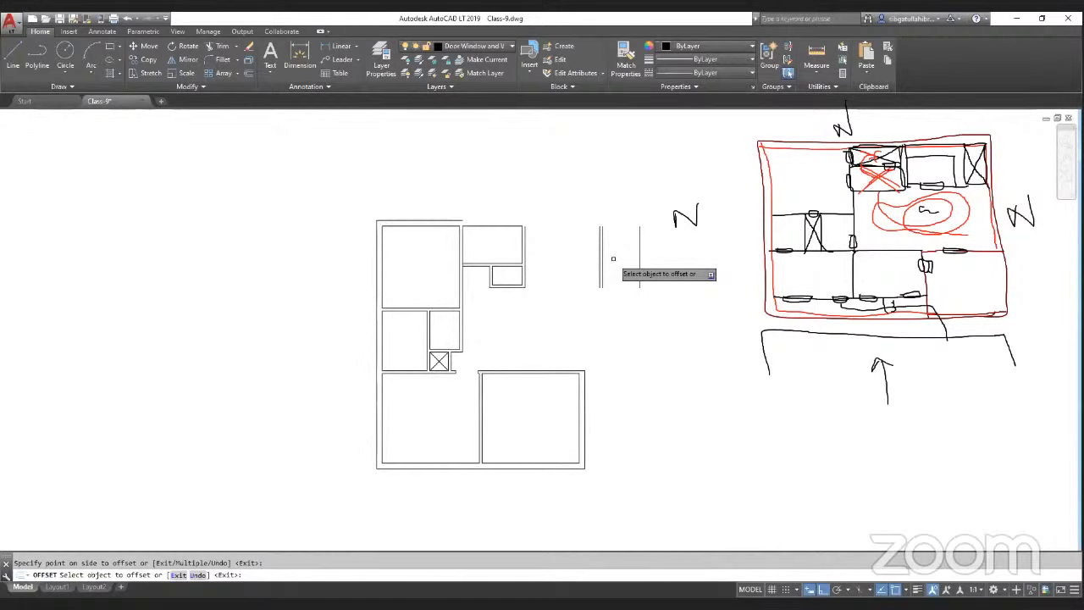
key("Return")
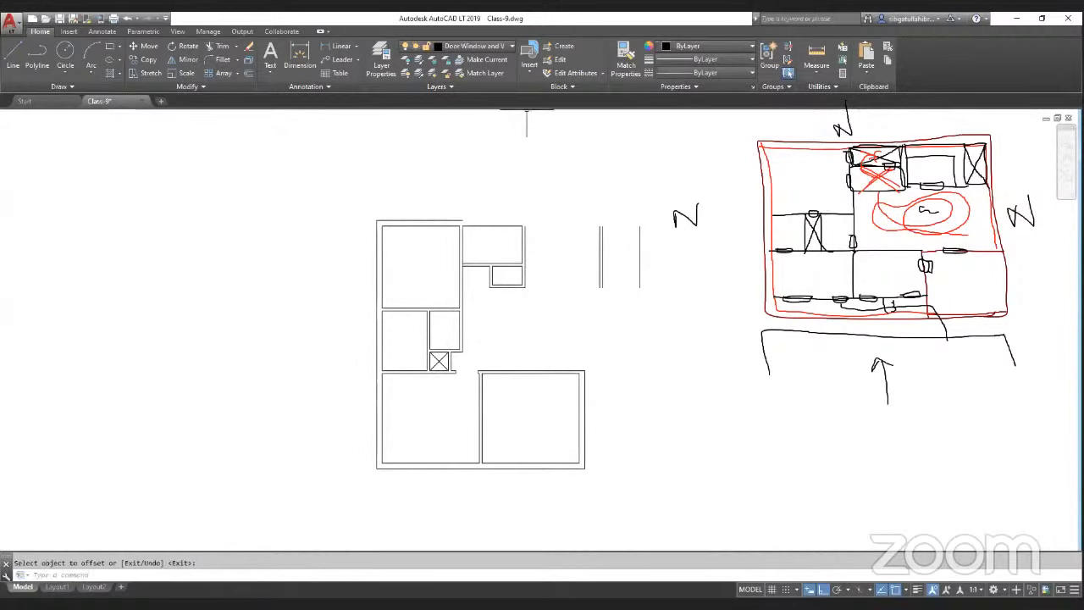
left_click(684, 214)
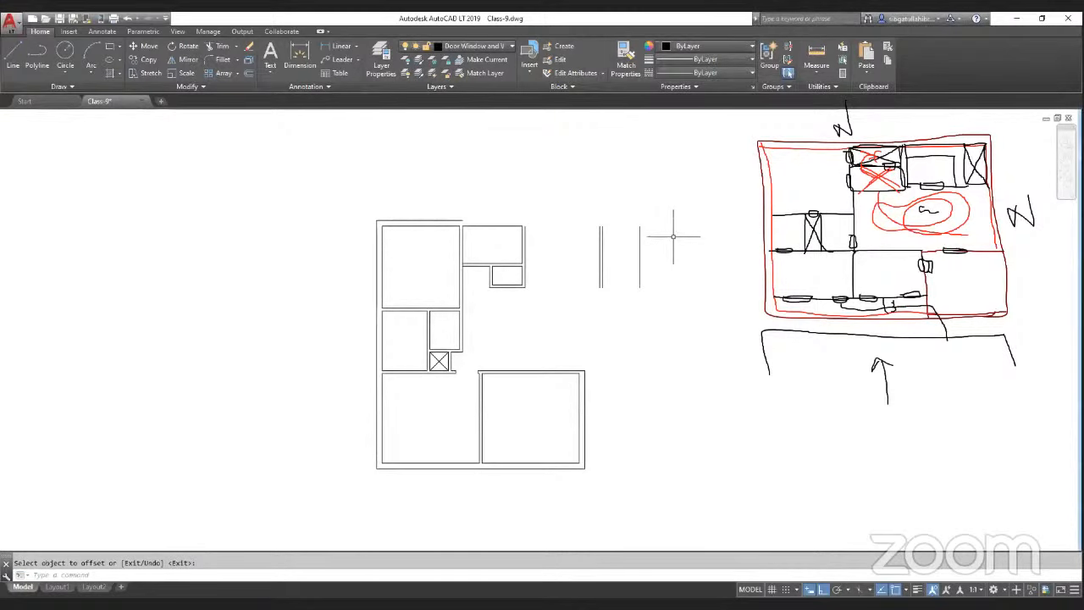
key("Return")
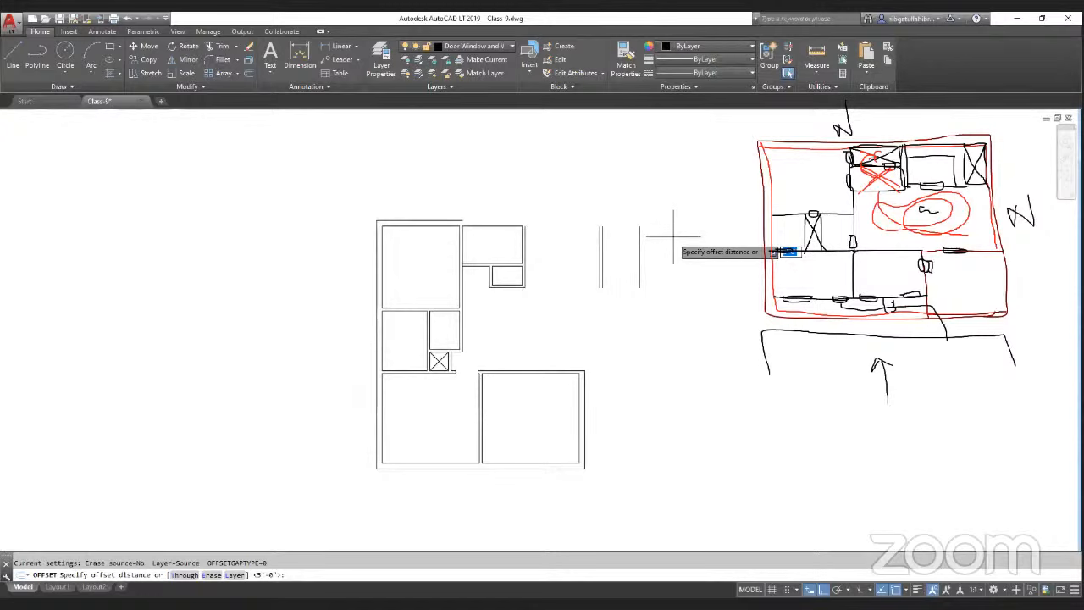
key("Return")
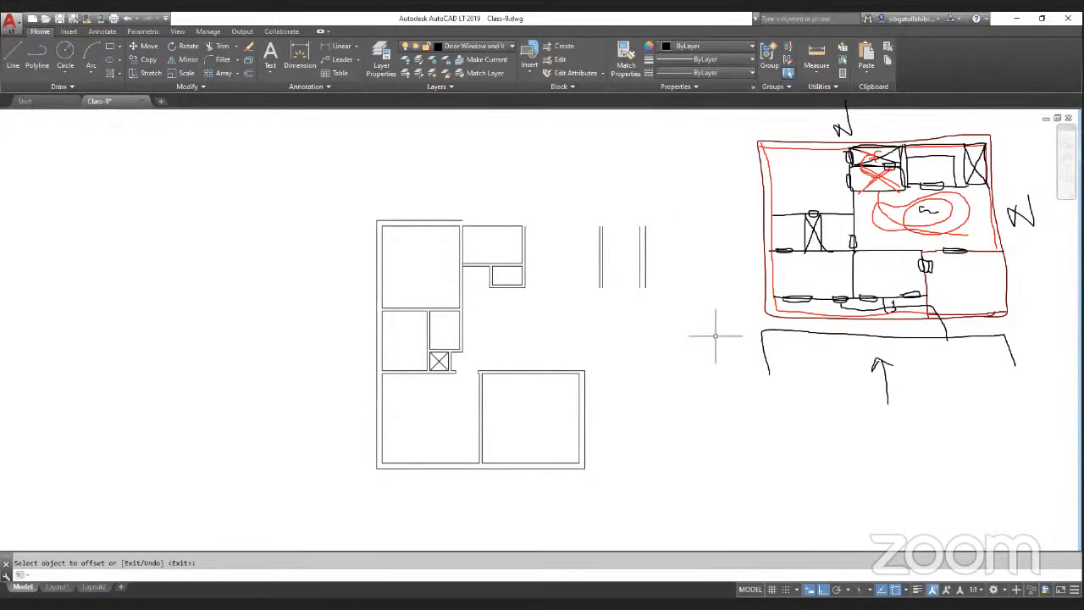
type("cha")
key("Return")
left_click(322, 576)
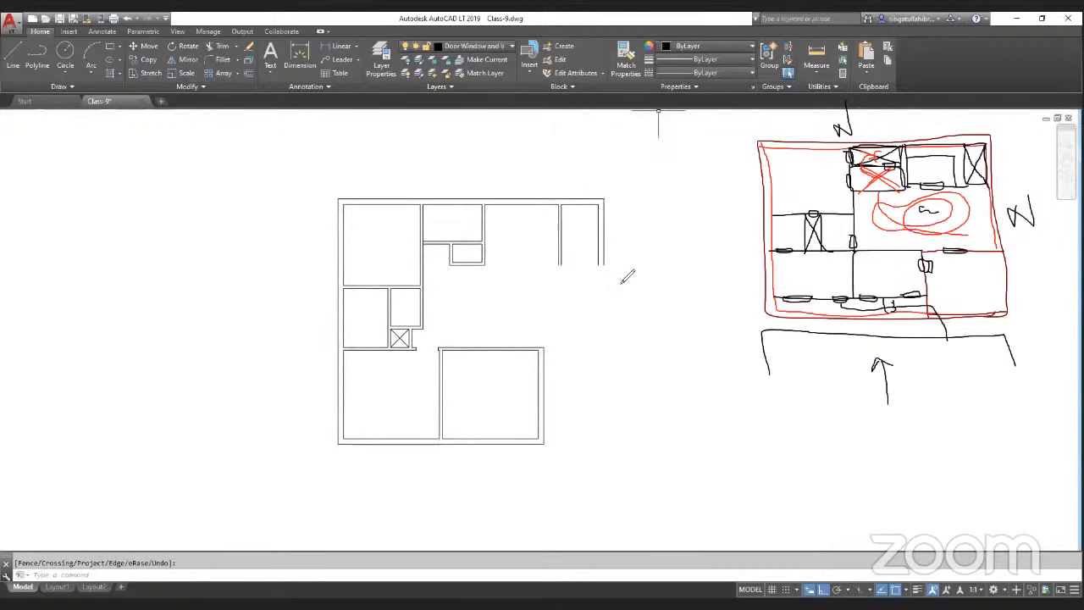
mouse_move(601, 265)
left_mouse_down()
mouse_move(596, 342)
mouse_move(552, 347)
mouse_move(606, 345)
mouse_move(604, 264)
mouse_move(604, 339)
mouse_move(549, 348)
left_mouse_up()
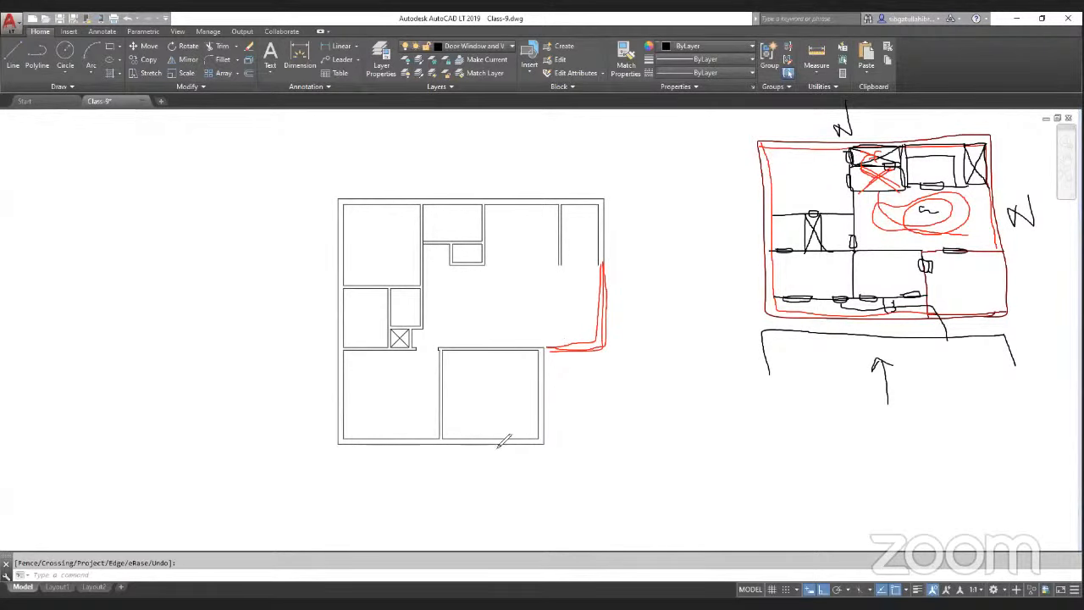
mouse_move(569, 441)
left_mouse_down()
mouse_move(567, 376)
mouse_move(595, 370)
mouse_move(596, 439)
left_mouse_up()
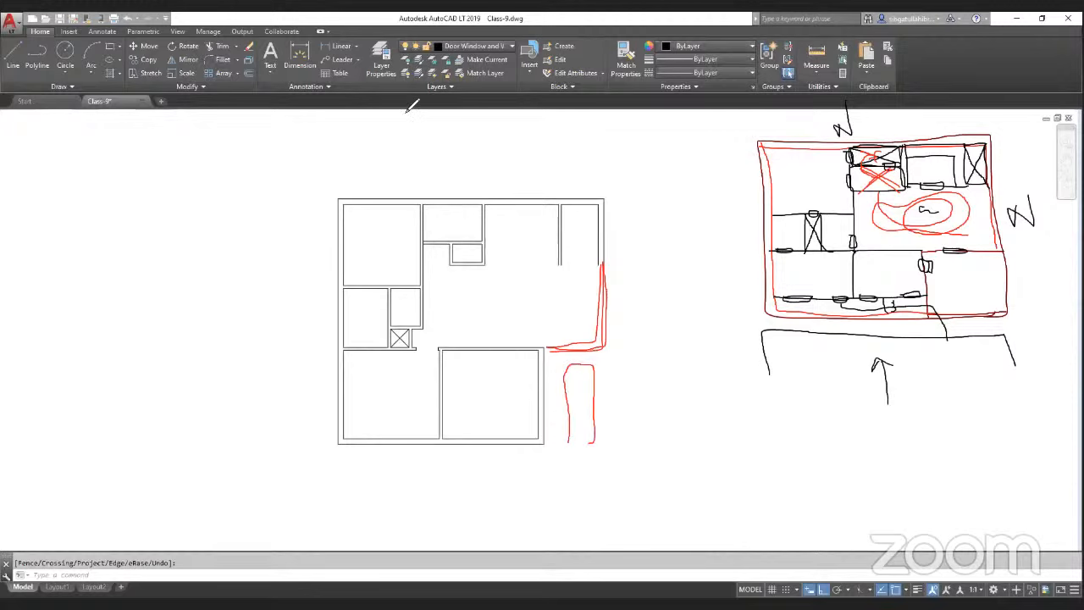
Step: Measure the vertical gap between the new right wall and the lower room's top wall
left_click(817, 64)
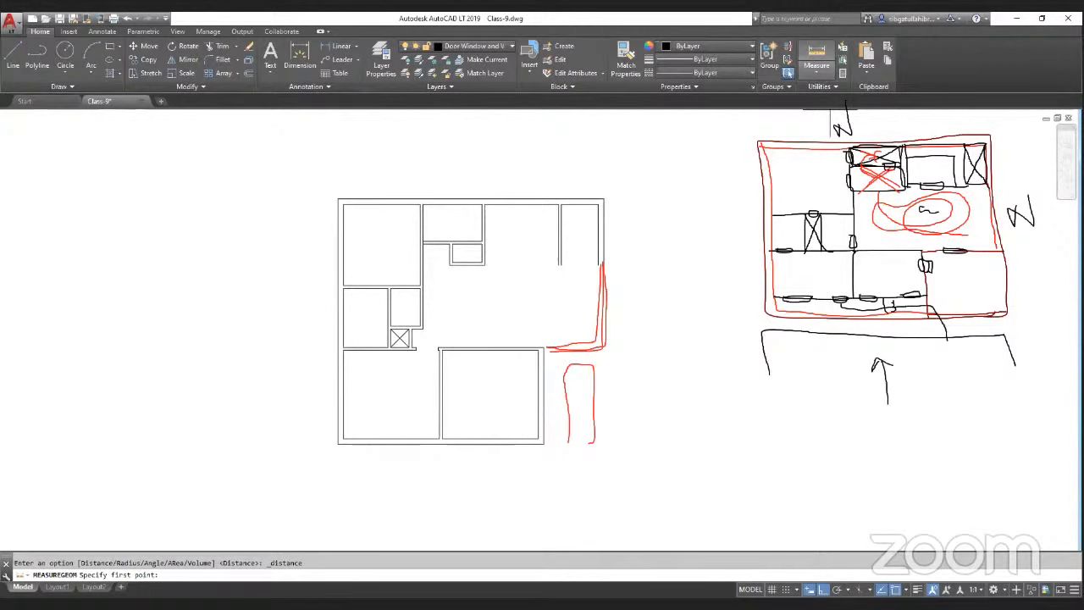
middle_click_drag(544, 347, 551, 330)
left_click(551, 329)
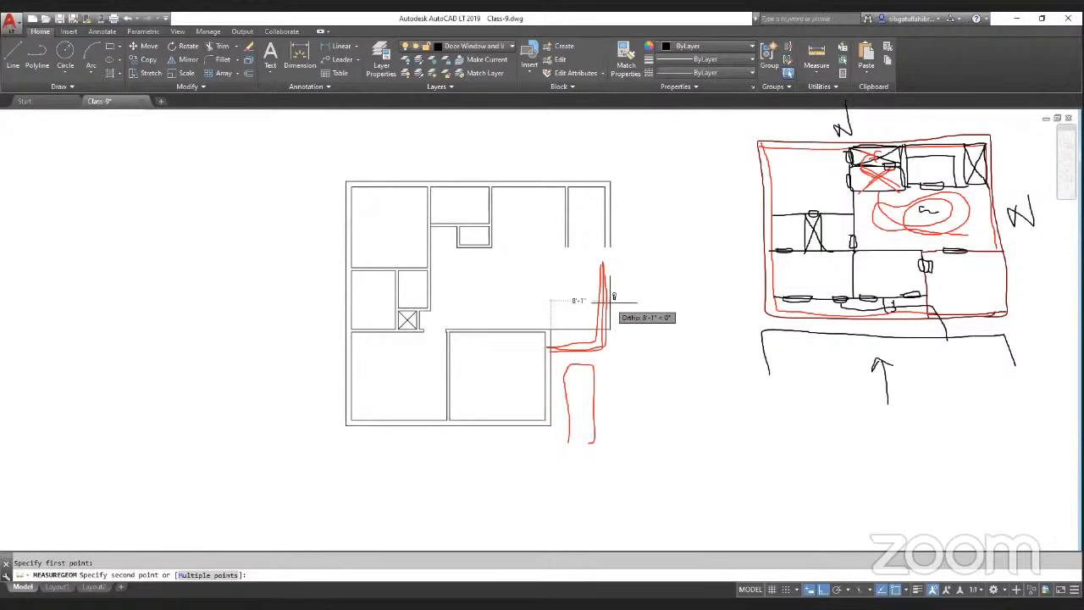
key("Escape")
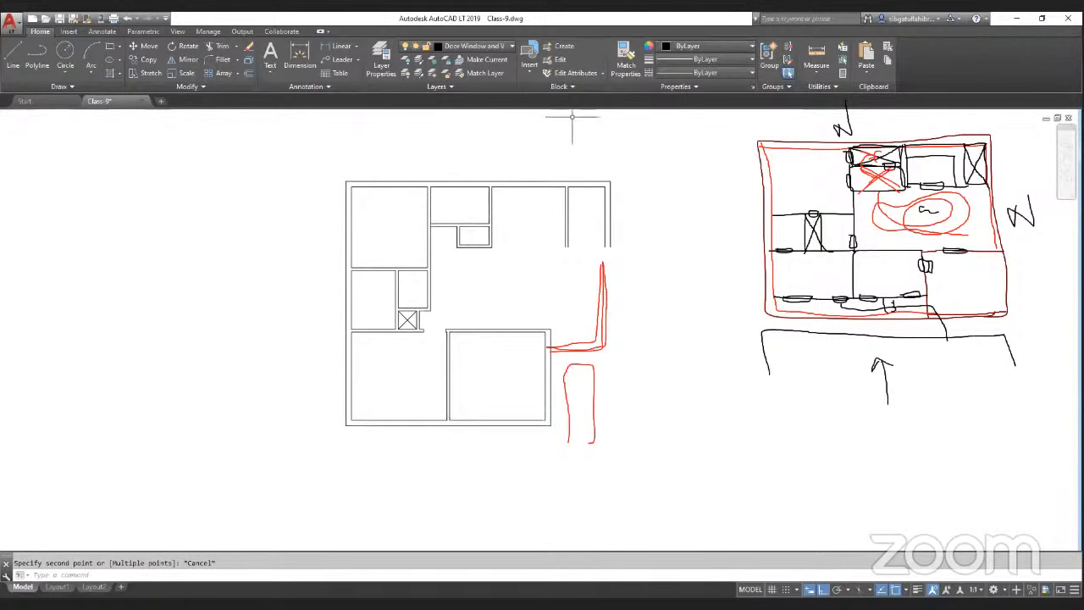
Step: Chamfer the lower room's top wall line and the right wall's inner line into a closed corner
left_click_drag(586, 337, 584, 463)
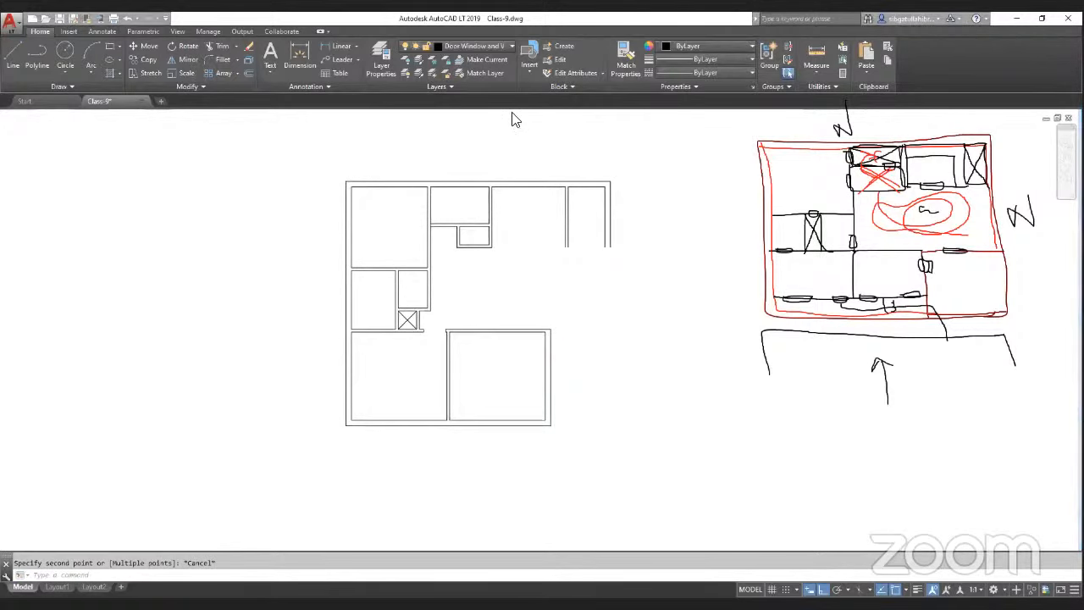
scroll(613, 315, "up", 2)
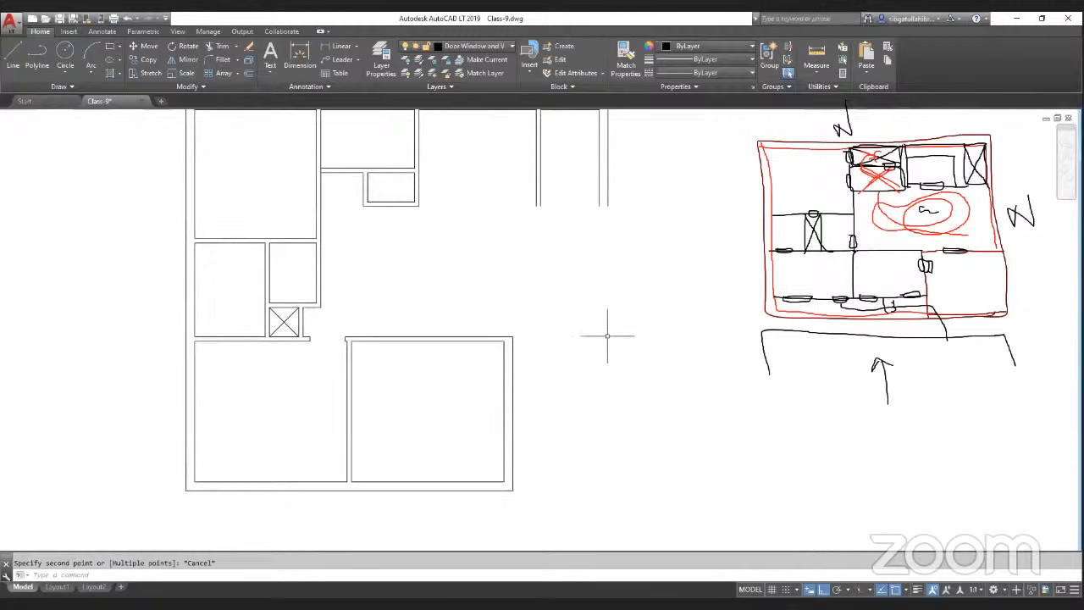
type("cha")
key("Return")
left_click(501, 337)
left_click(598, 200)
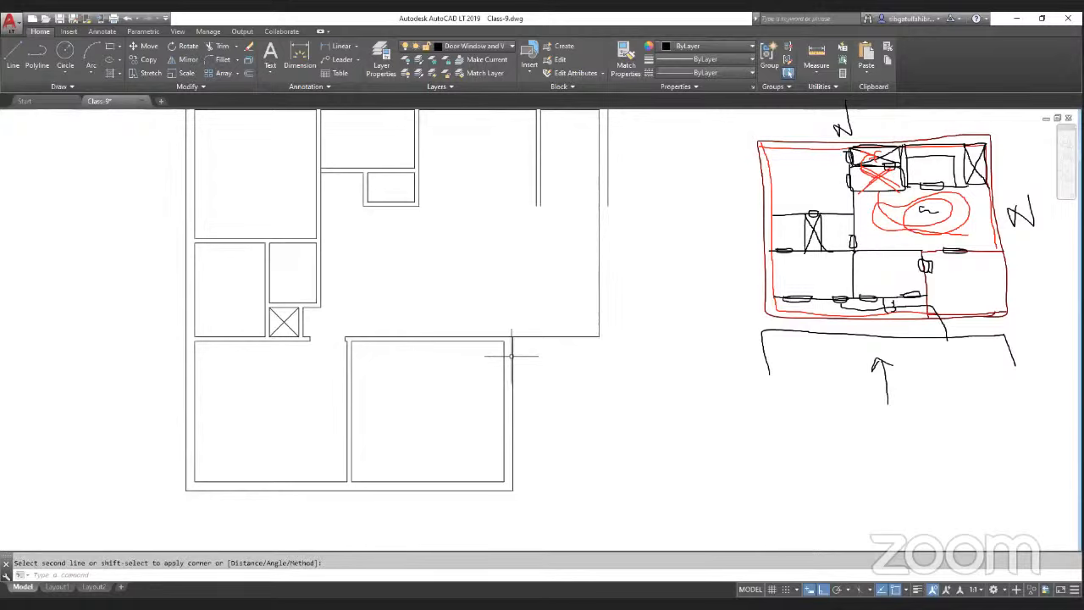
key("Escape")
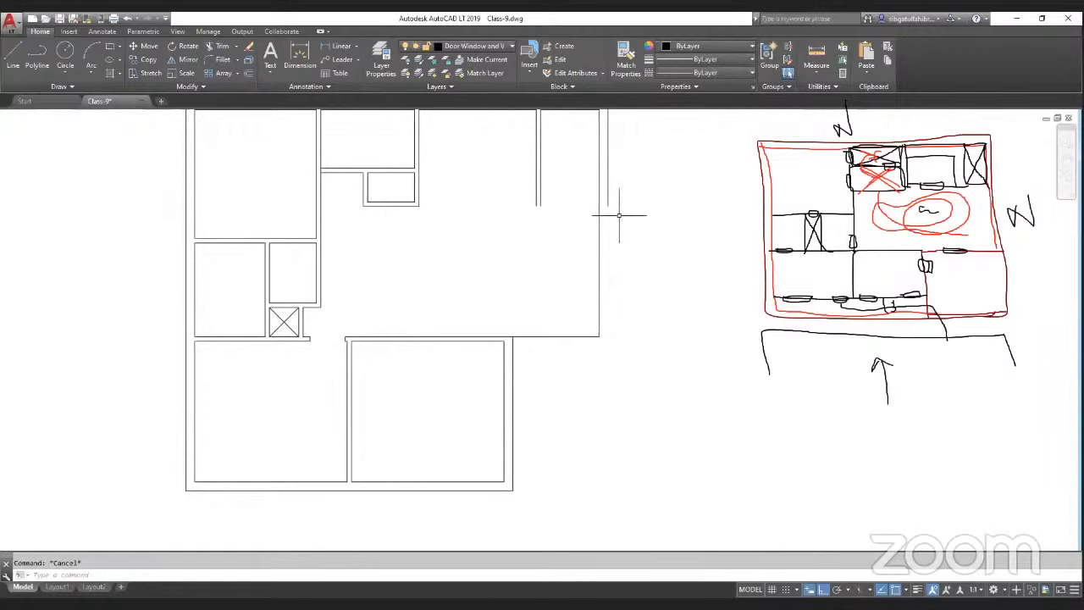
Step: Close the outer corner of the right wall and move the outer horizontal wall line 4.5" down
key("Return")
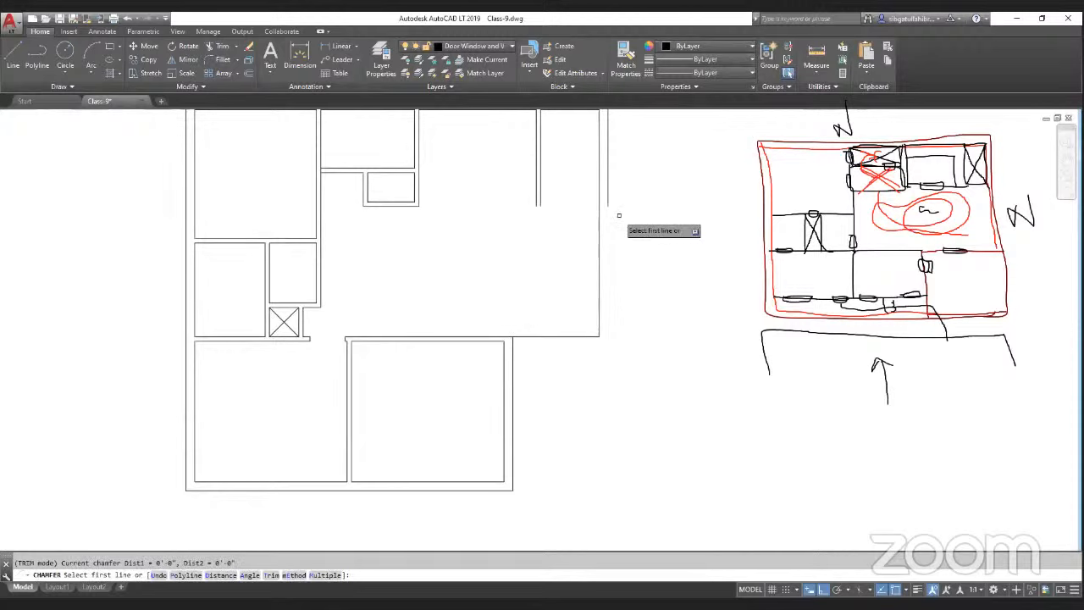
left_click(608, 201)
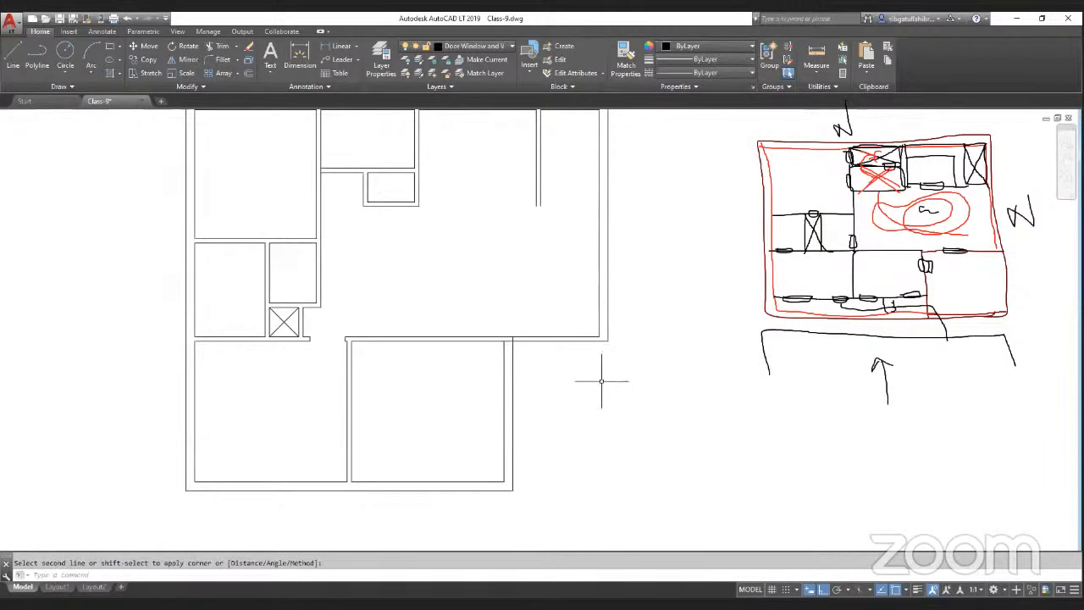
scroll(565, 346, "up", 2)
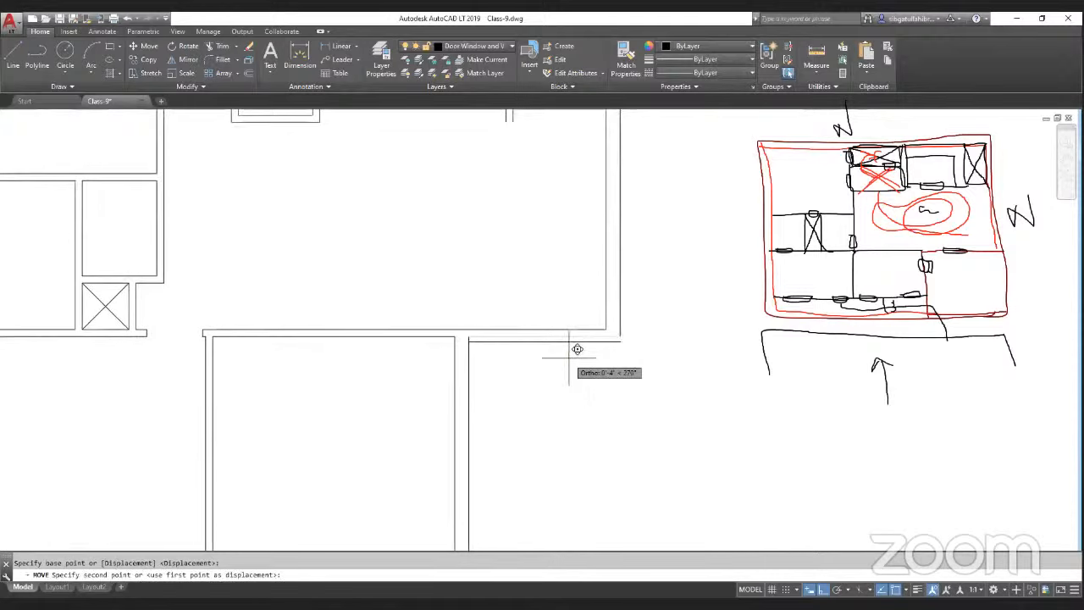
type("4.5\"")
key("Return")
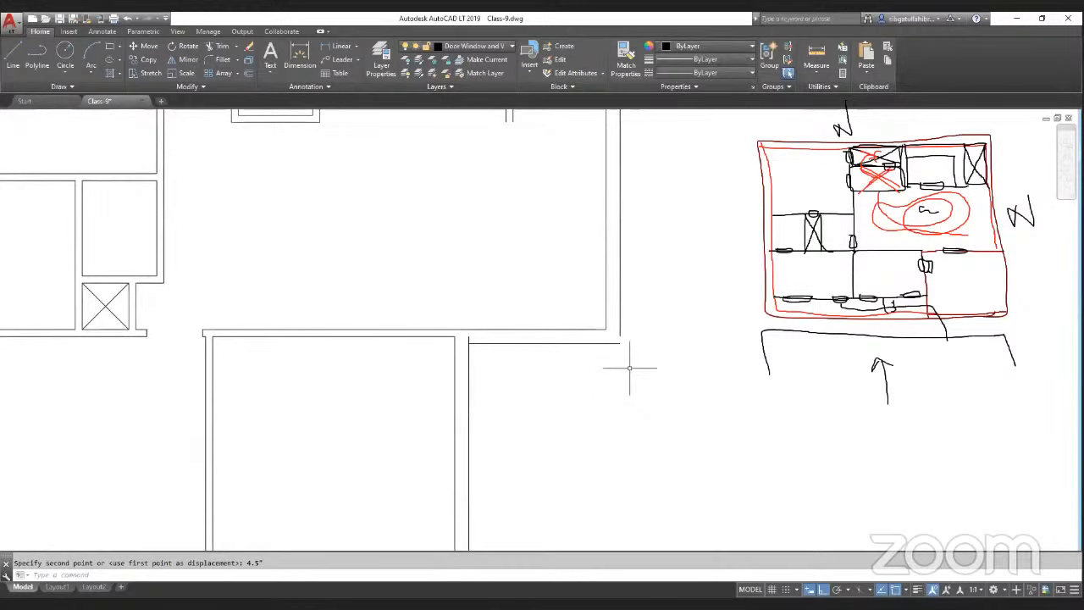
Step: Trim the leftover wall line ends at the new right-hand corner
type("tr")
key("Return")
key("Return")
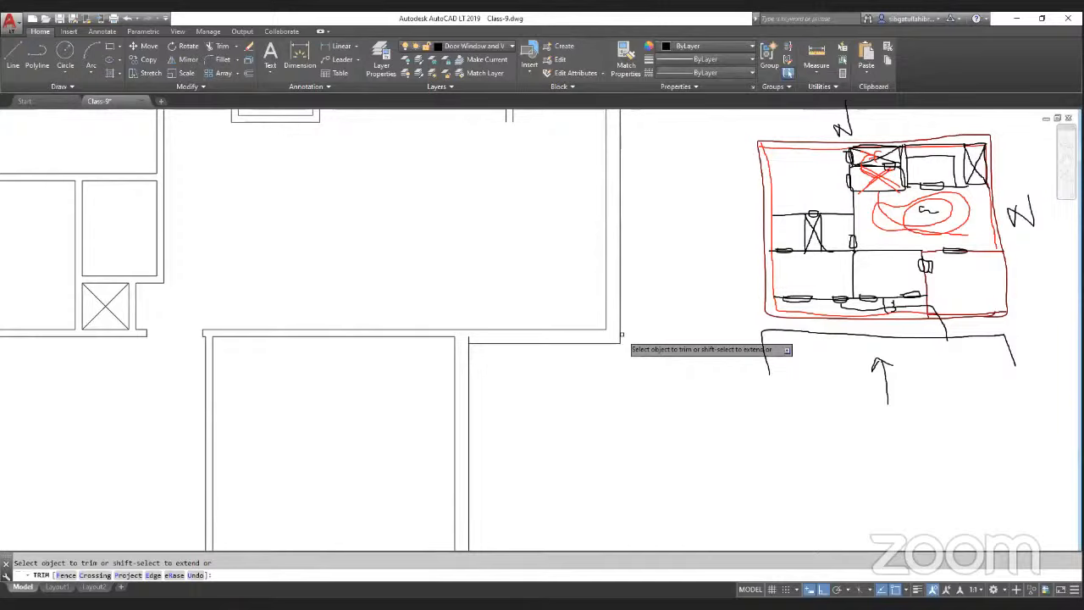
scroll(545, 347, "down", 4)
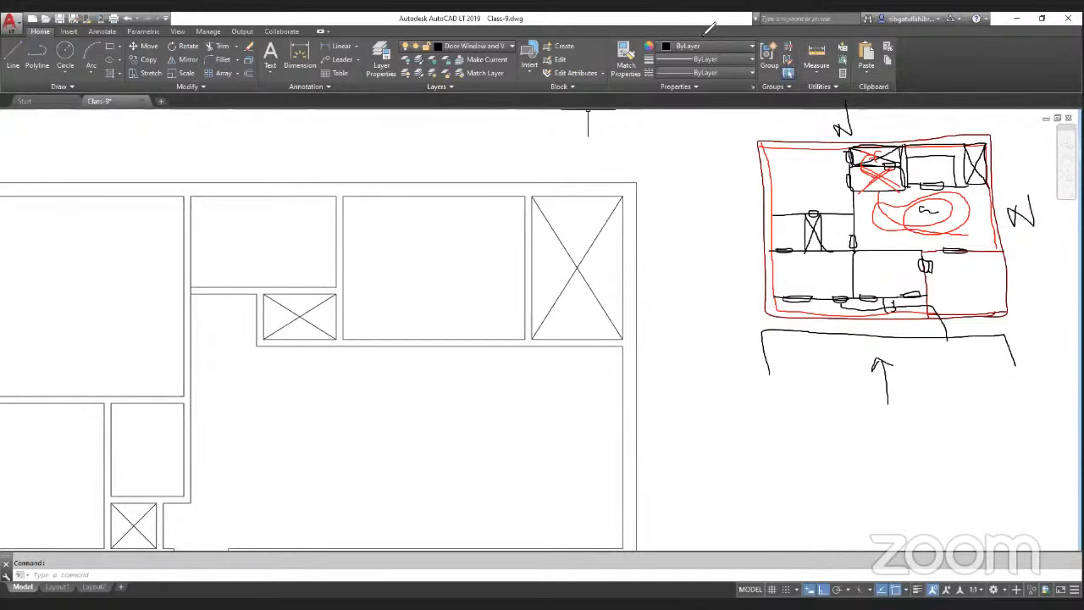
mouse_move(851, 187)
left_mouse_down()
mouse_move(861, 145)
mouse_move(816, 311)
mouse_move(829, 215)
mouse_move(797, 244)
mouse_move(830, 354)
mouse_move(982, 296)
mouse_move(941, 253)
mouse_move(893, 242)
mouse_move(1001, 244)
mouse_move(1032, 217)
mouse_move(910, 161)
mouse_move(948, 138)
mouse_move(934, 230)
left_mouse_up()
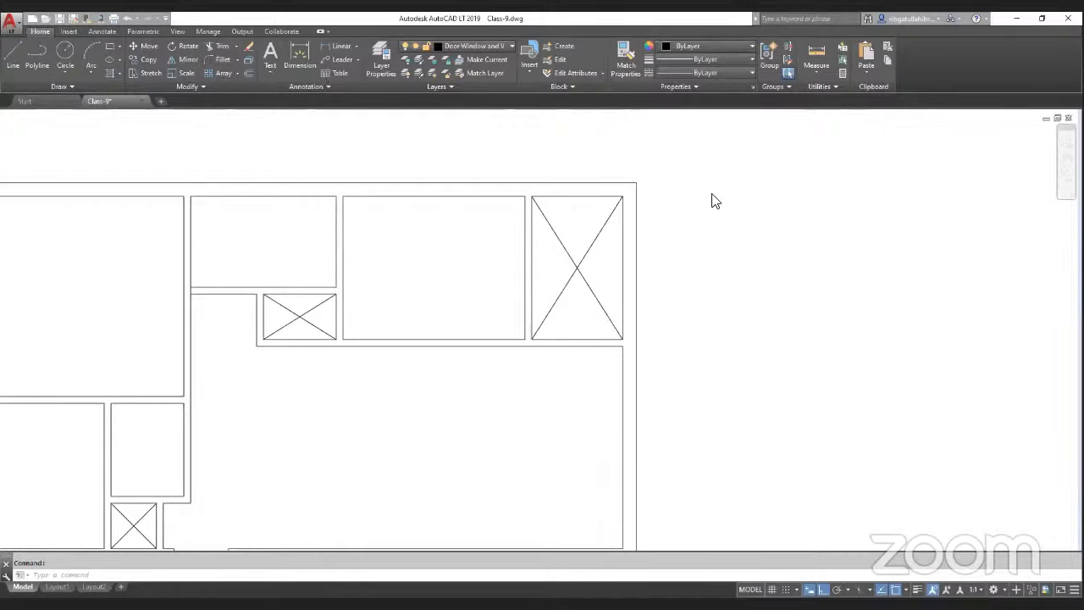
Step: Select the whole floor plan and put all its lines on the Wall layer
scroll(770, 211, "down", 4)
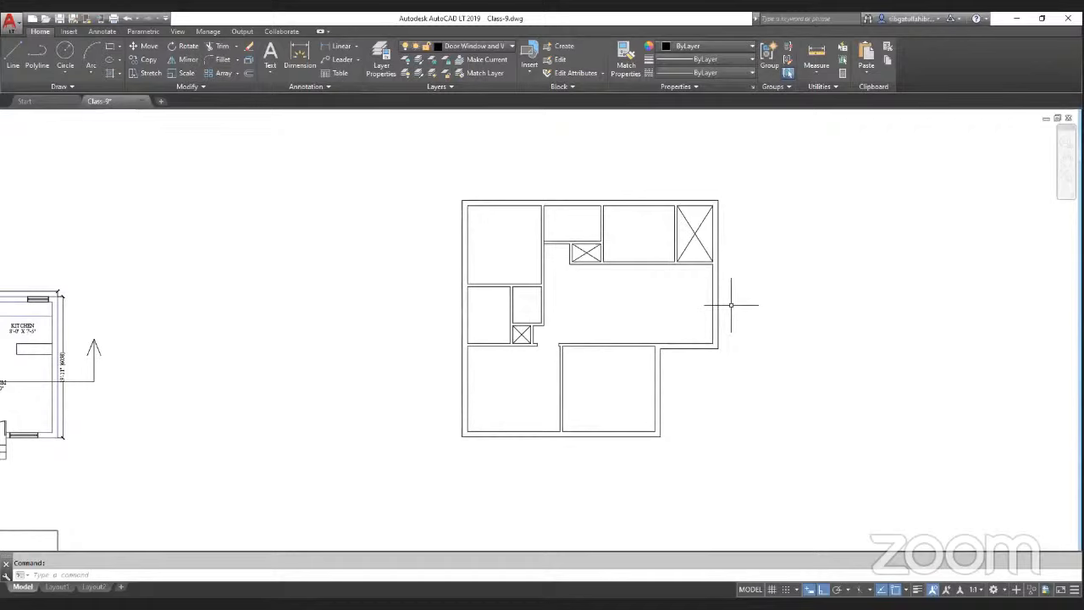
left_click(433, 155)
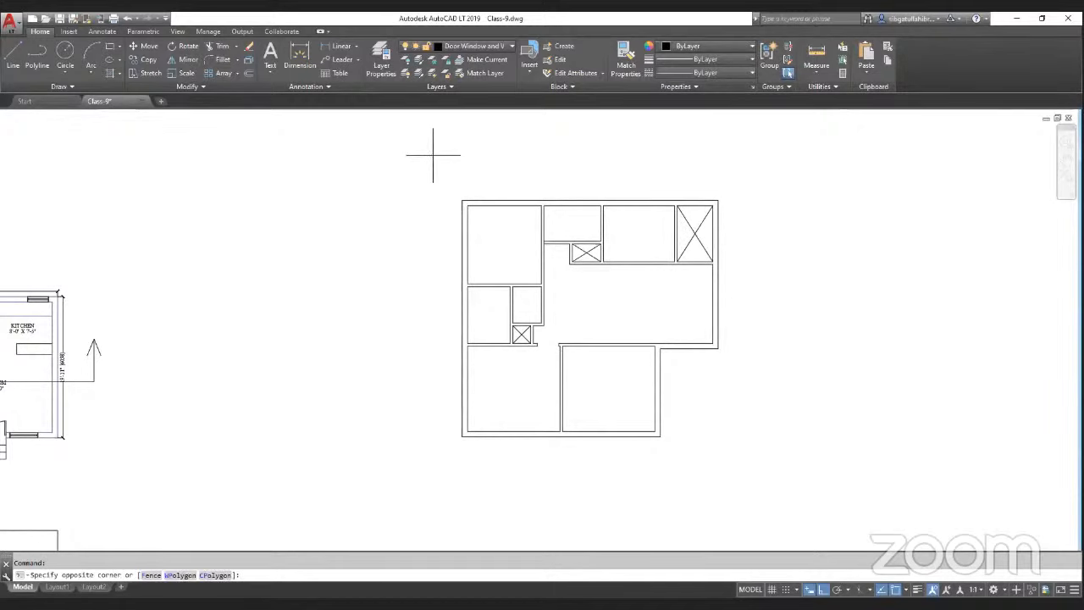
left_click(793, 505)
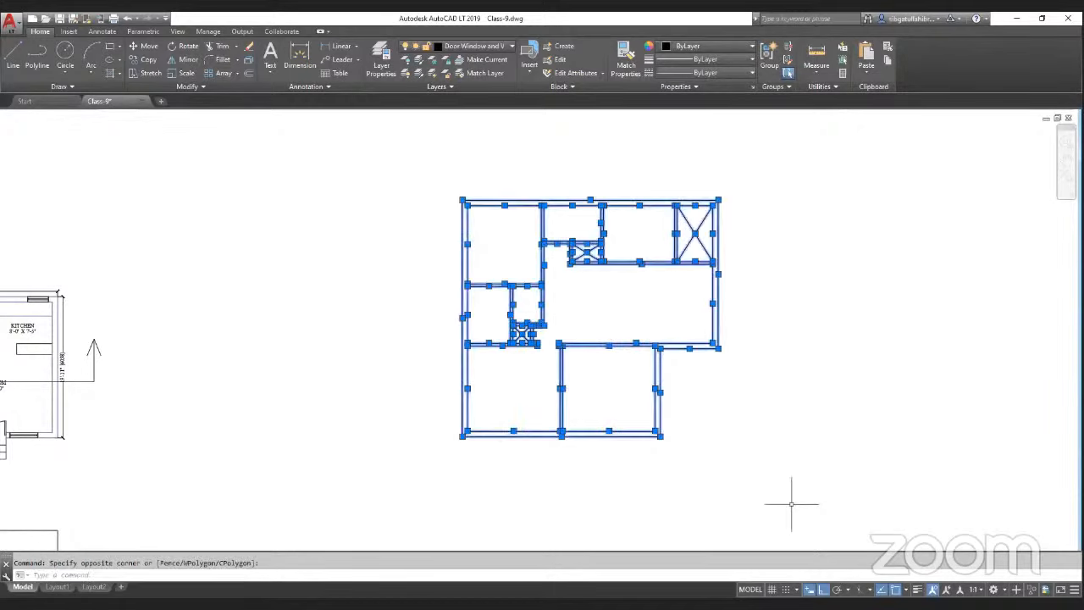
left_click(496, 47)
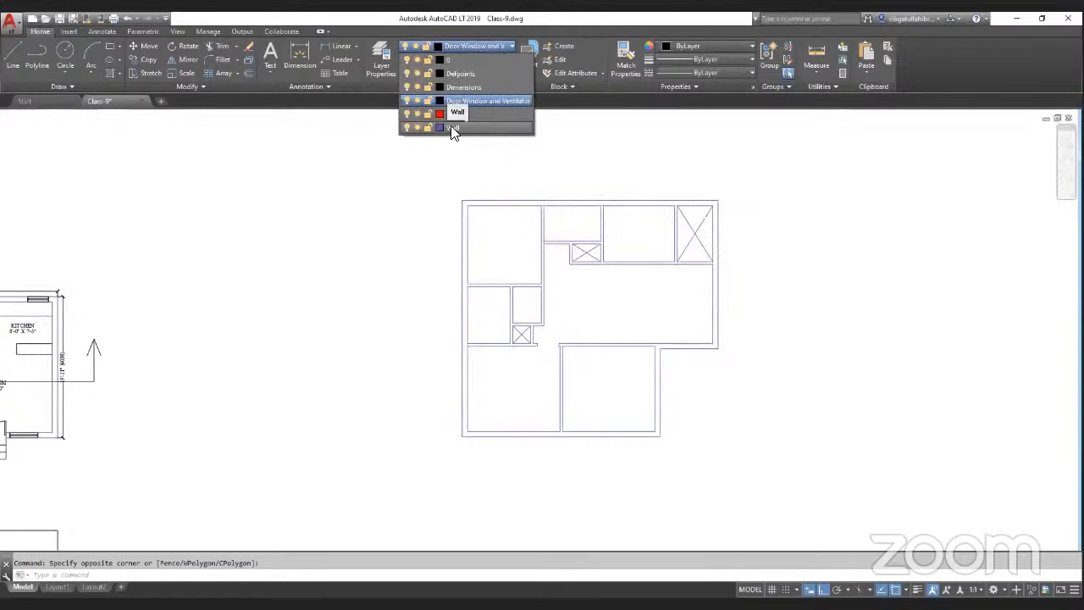
left_click(453, 128)
key("Escape")
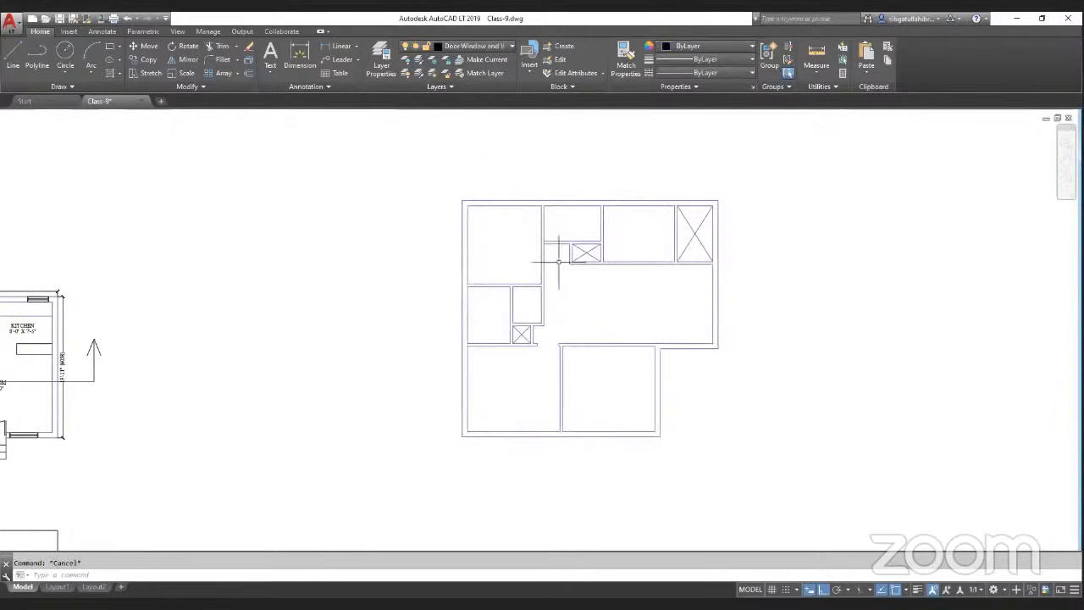
Step: Select the three crossed closet boxes and move them onto the Door Window and Ventilator layer
scroll(666, 242, "up", 2)
scroll(629, 187, "down", 2)
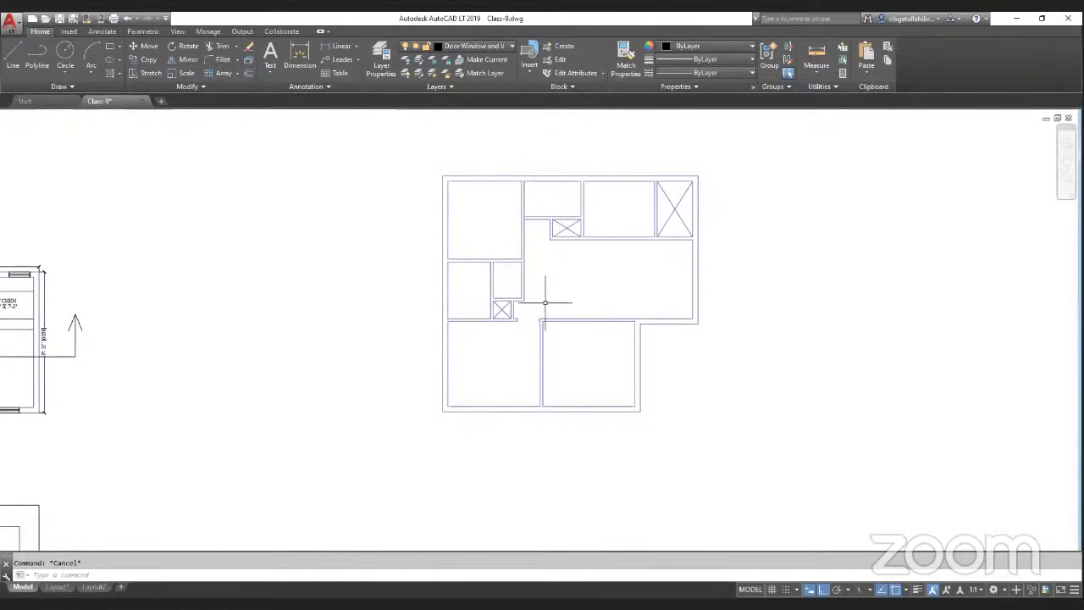
scroll(498, 318, "up", 4)
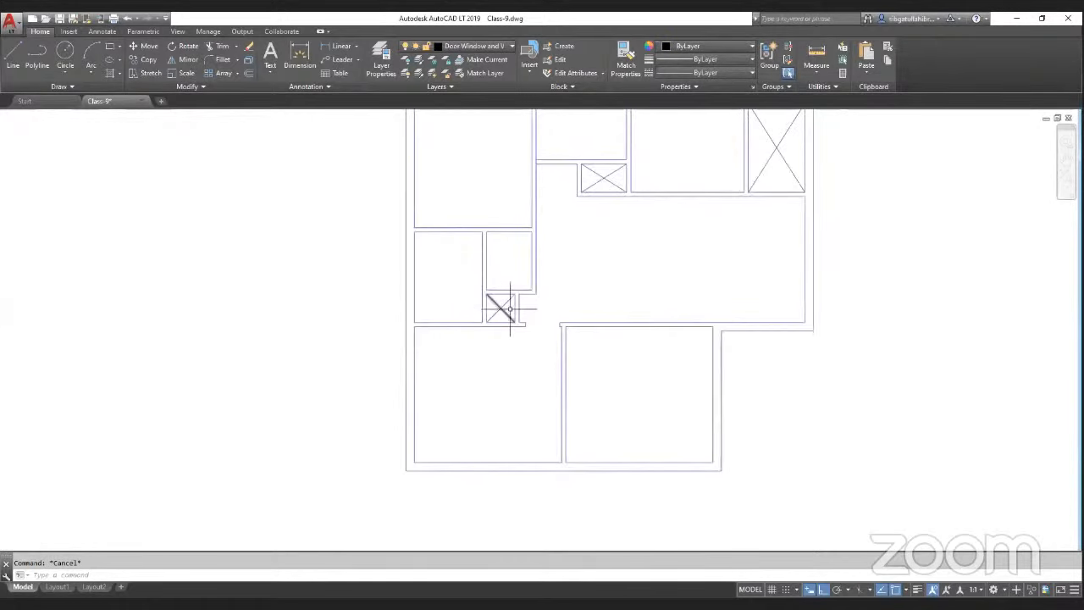
scroll(504, 301, "up", 2)
left_click(525, 296)
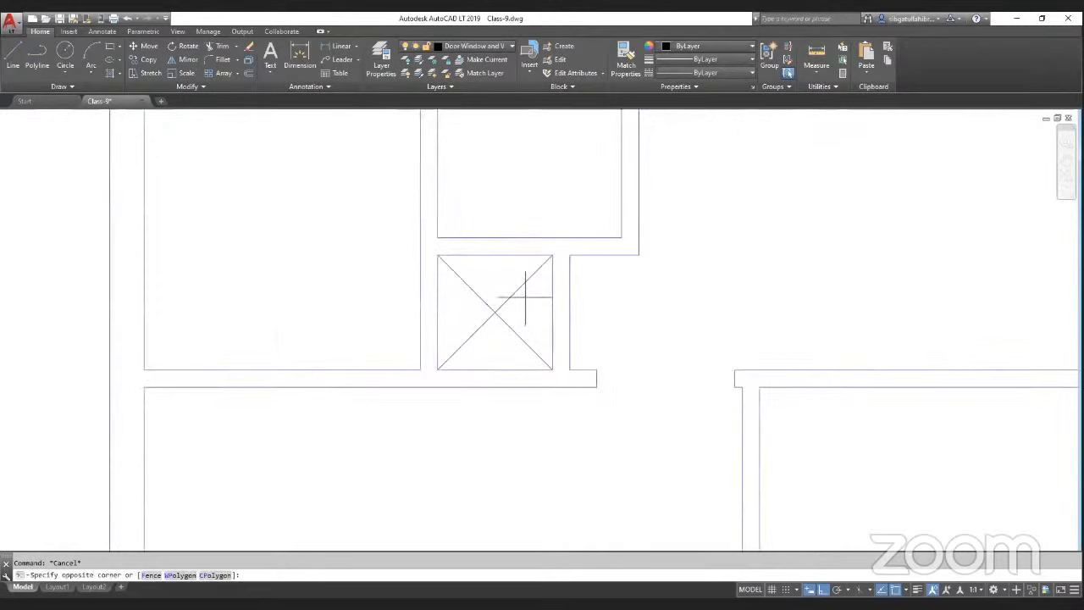
left_click(476, 330)
scroll(426, 379, "down", 4)
scroll(625, 149, "up", 4)
left_click(637, 153)
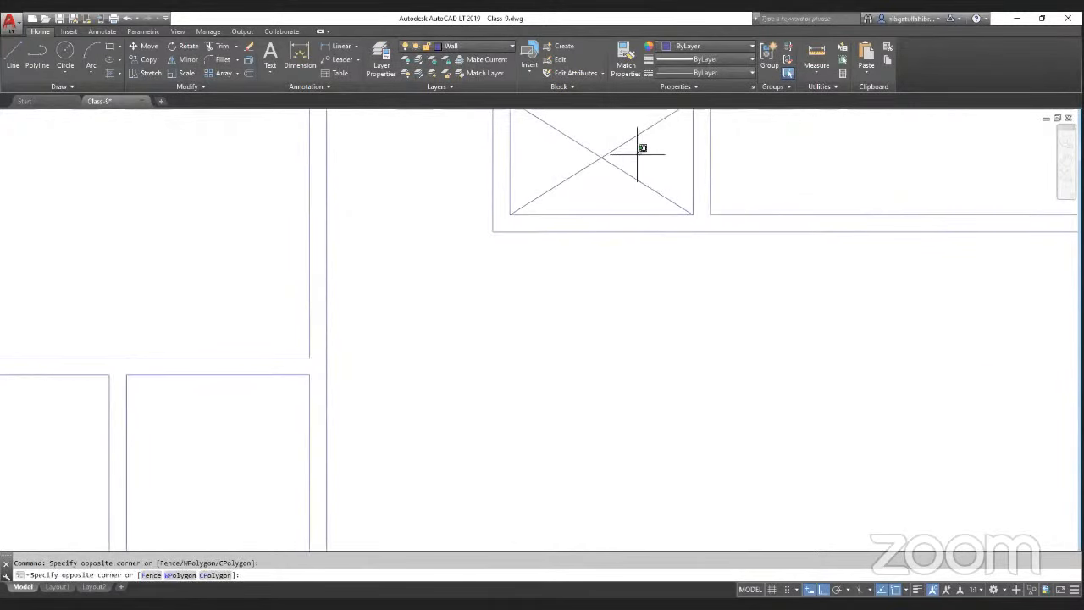
scroll(637, 153, "down", 5)
scroll(737, 173, "up", 2)
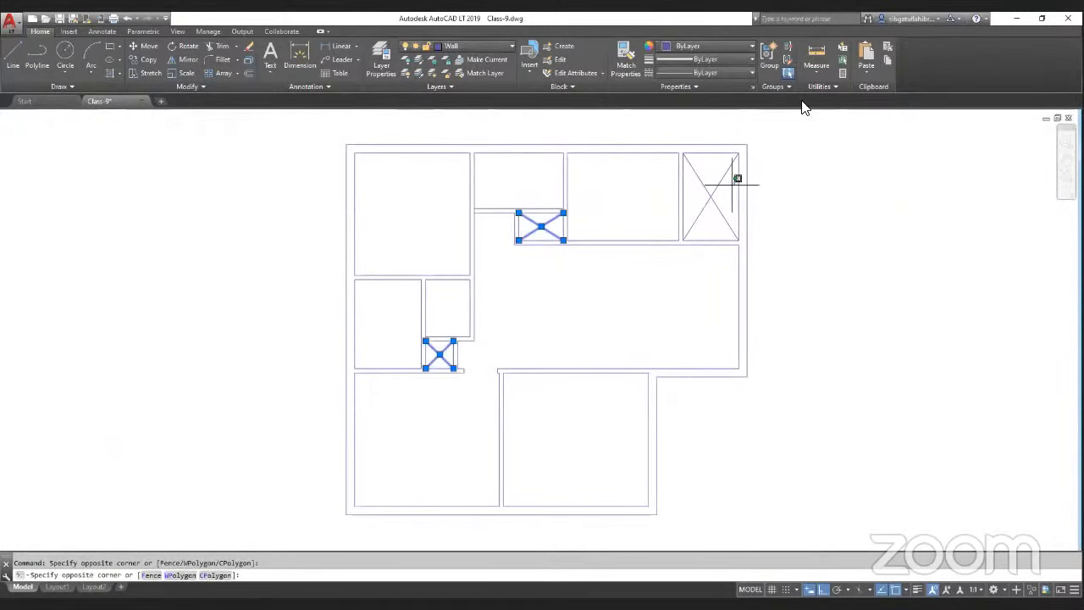
left_click(736, 178)
left_click(459, 46)
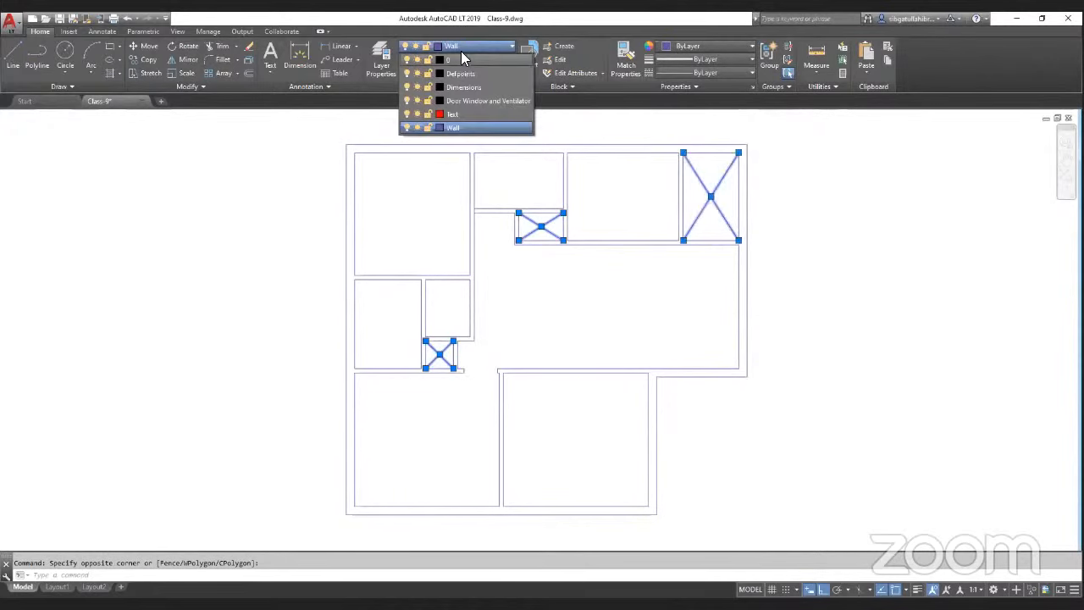
left_click(478, 100)
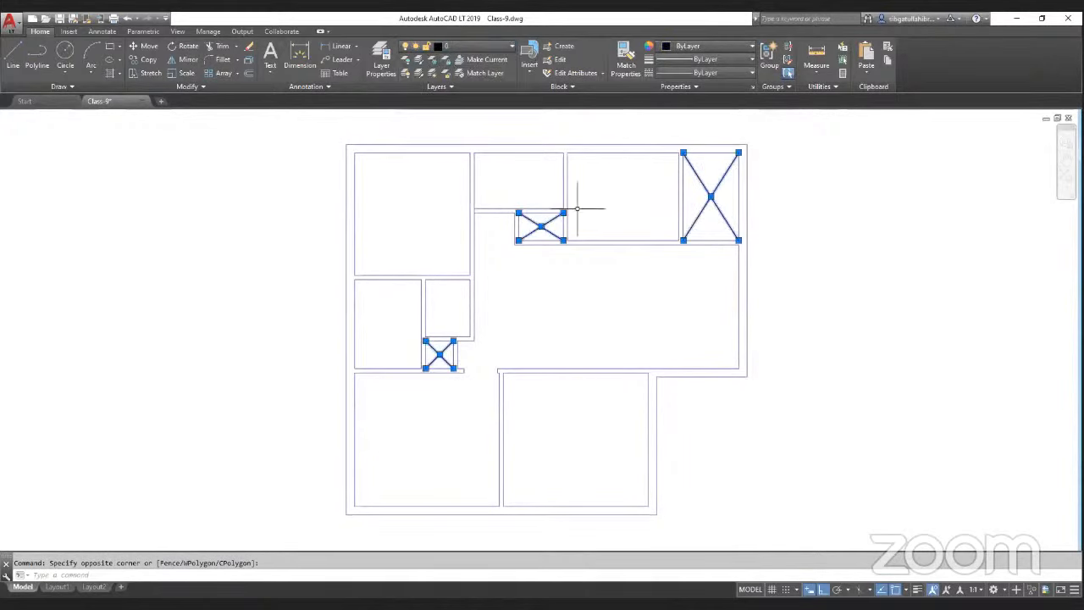
key("Escape")
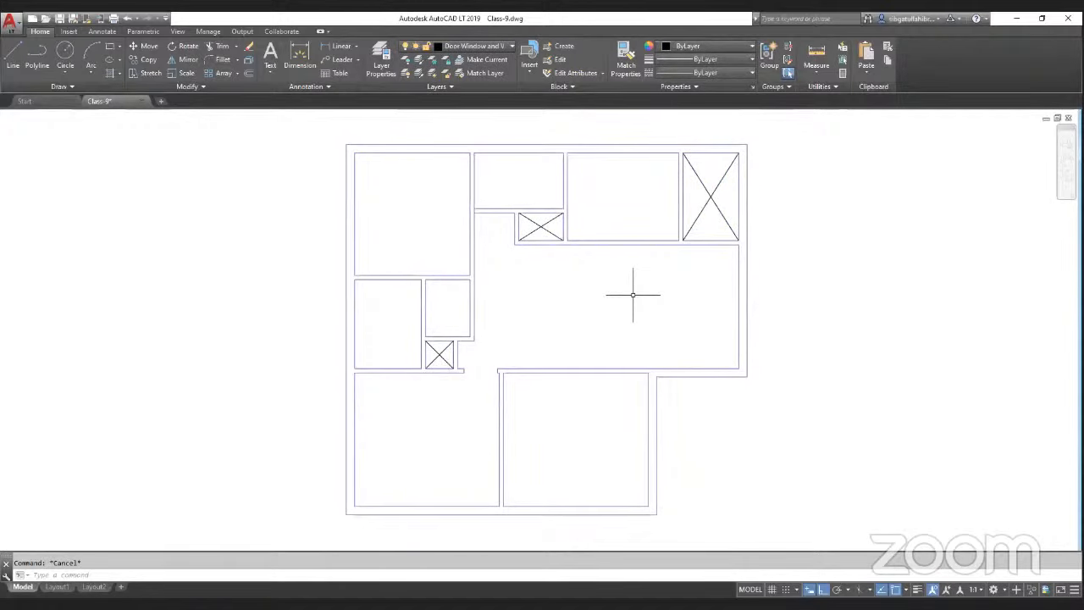
Step: Set the Wall layer's color to index color 163
scroll(625, 303, "down", 2)
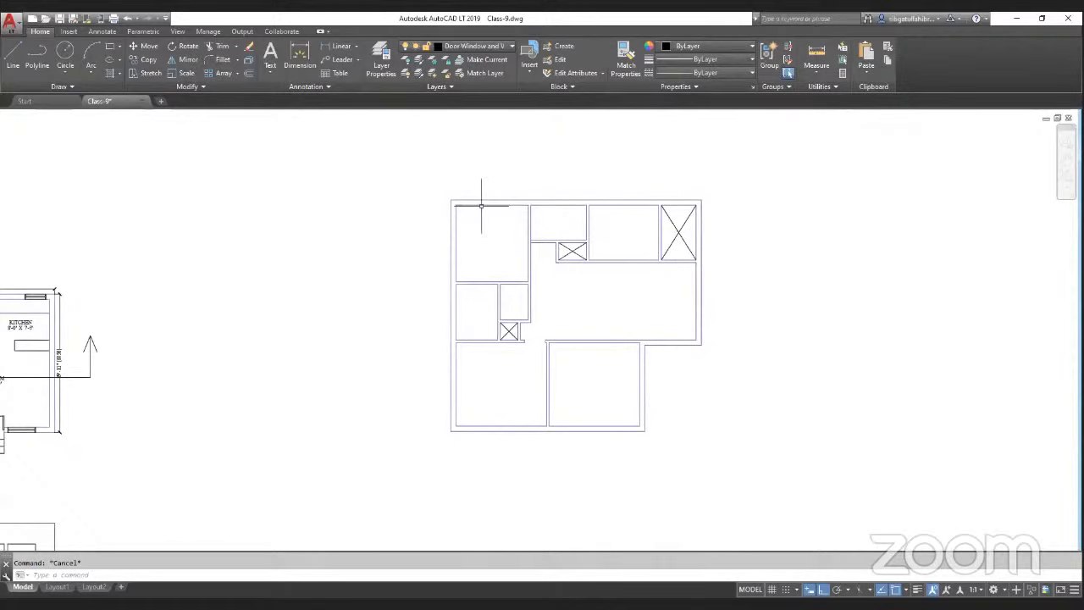
left_click(393, 56)
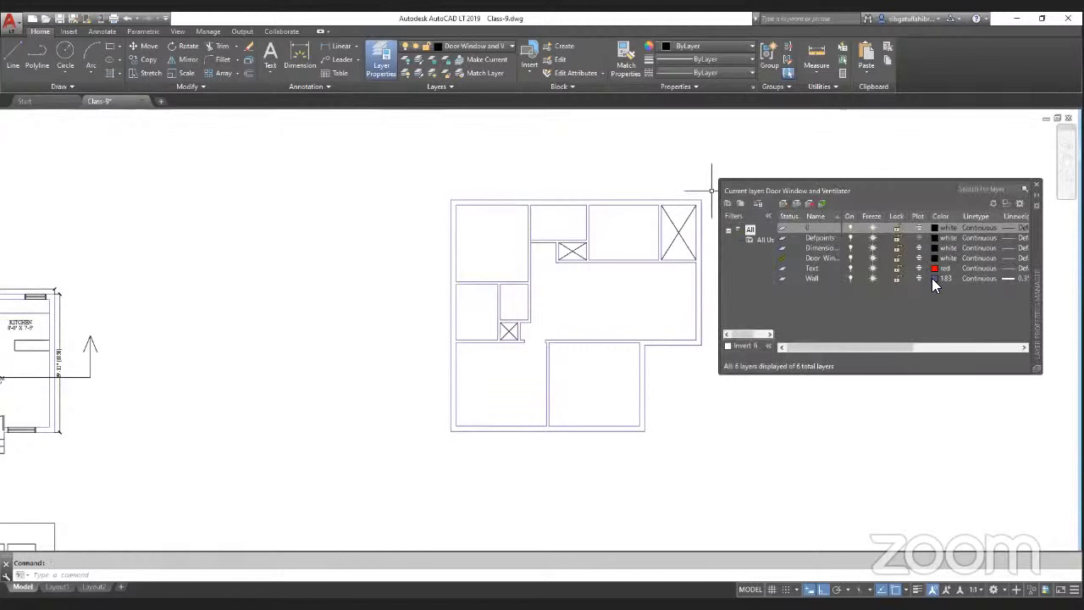
left_click(934, 279)
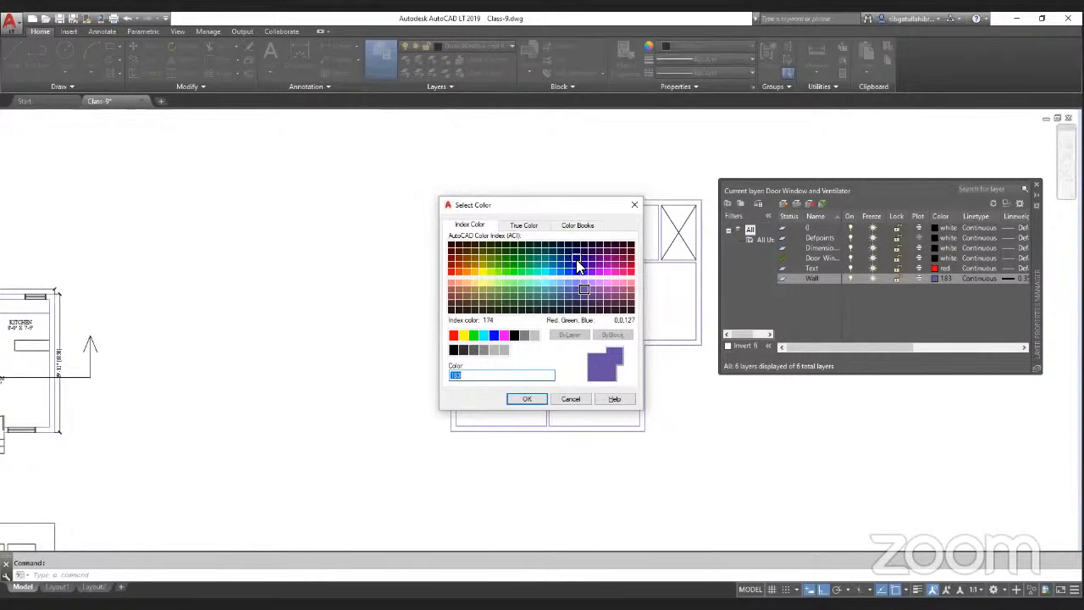
left_click(629, 259)
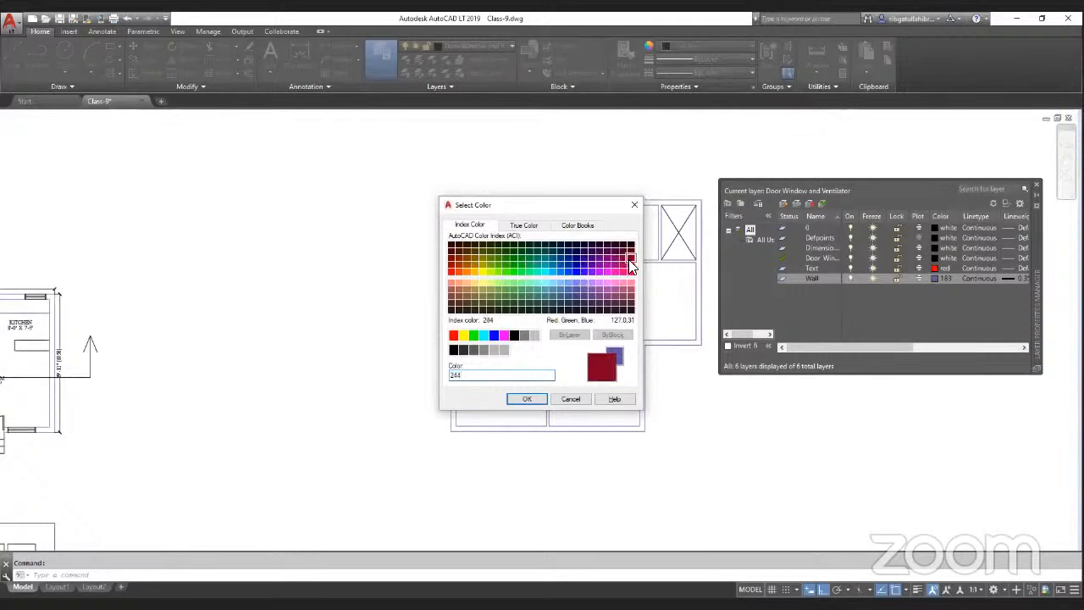
left_click(559, 272)
left_click(559, 289)
left_click(561, 283)
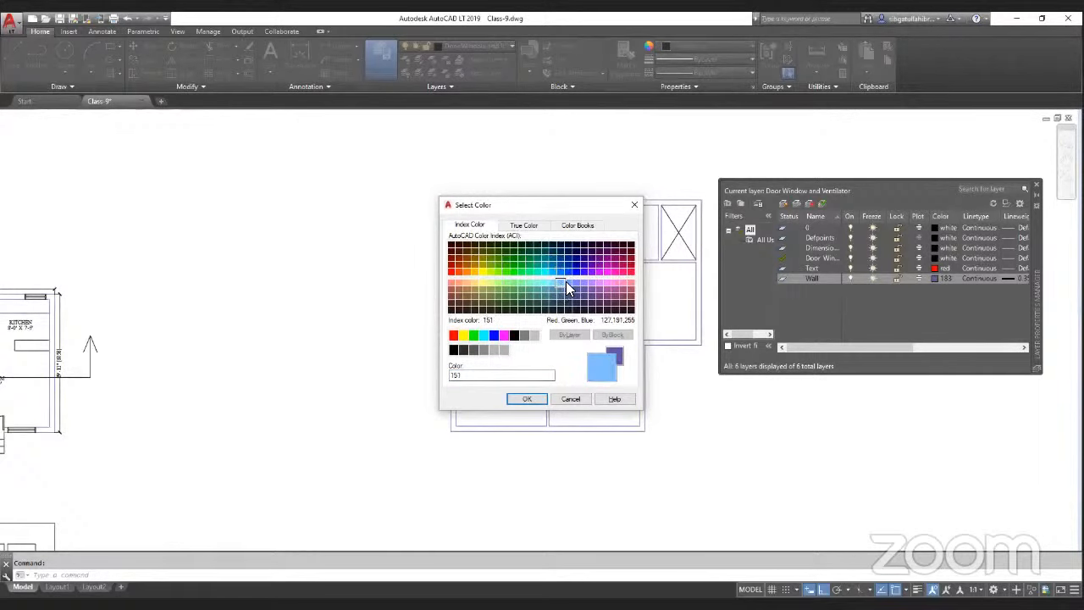
left_click(567, 282)
left_click(579, 283)
left_click(589, 282)
left_click(584, 290)
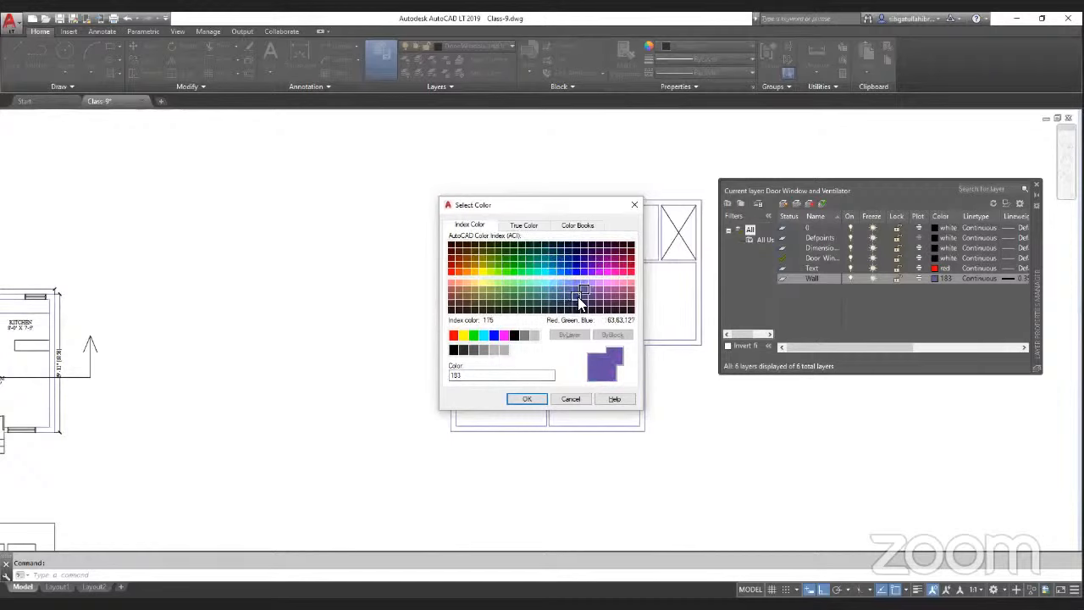
left_click(576, 291)
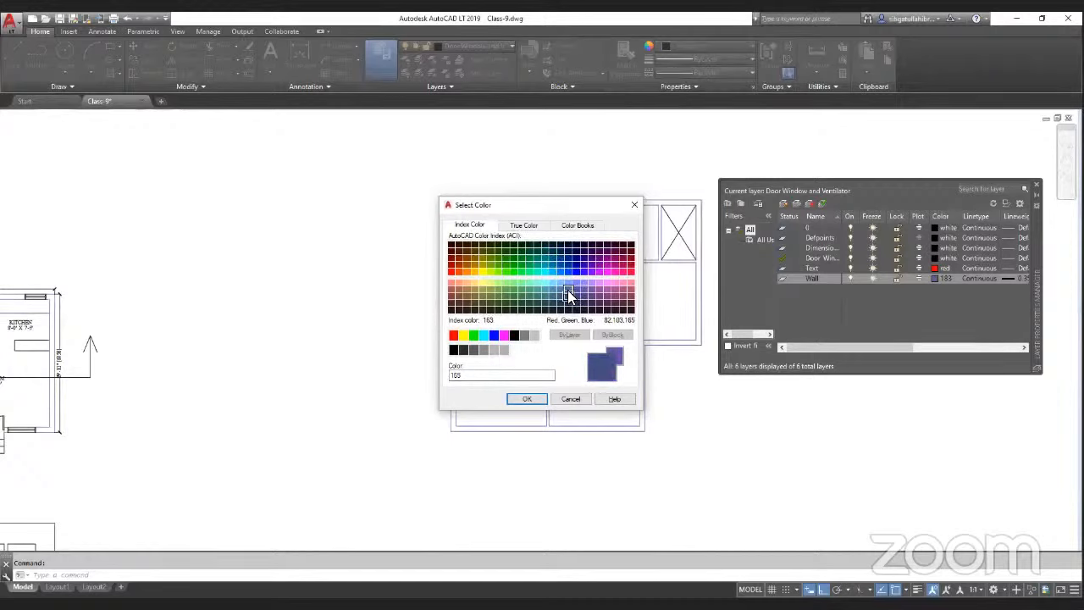
left_click(568, 292)
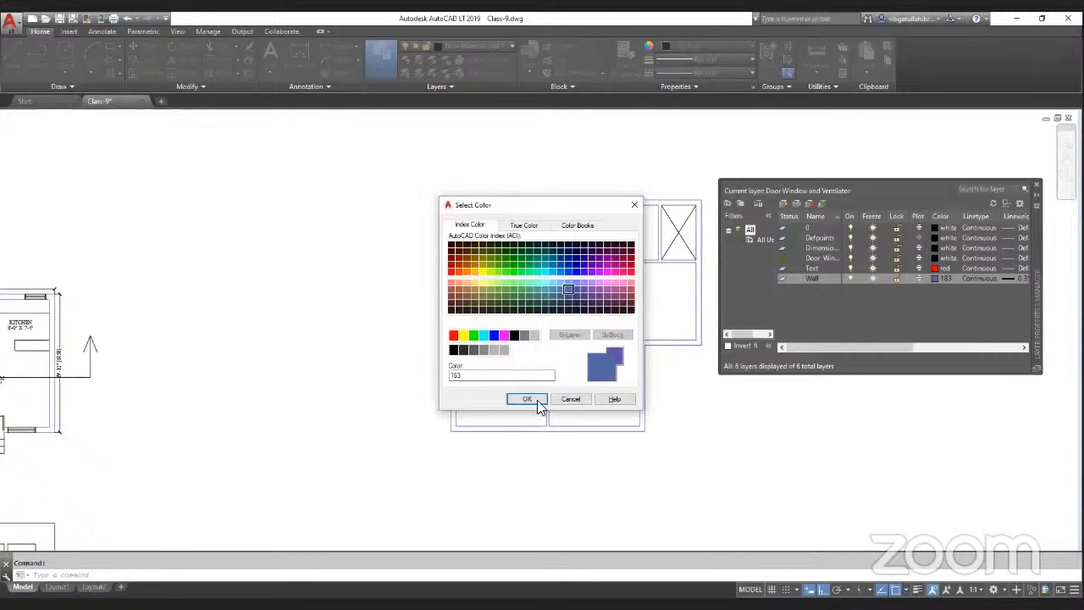
left_click(459, 376)
left_click(527, 399)
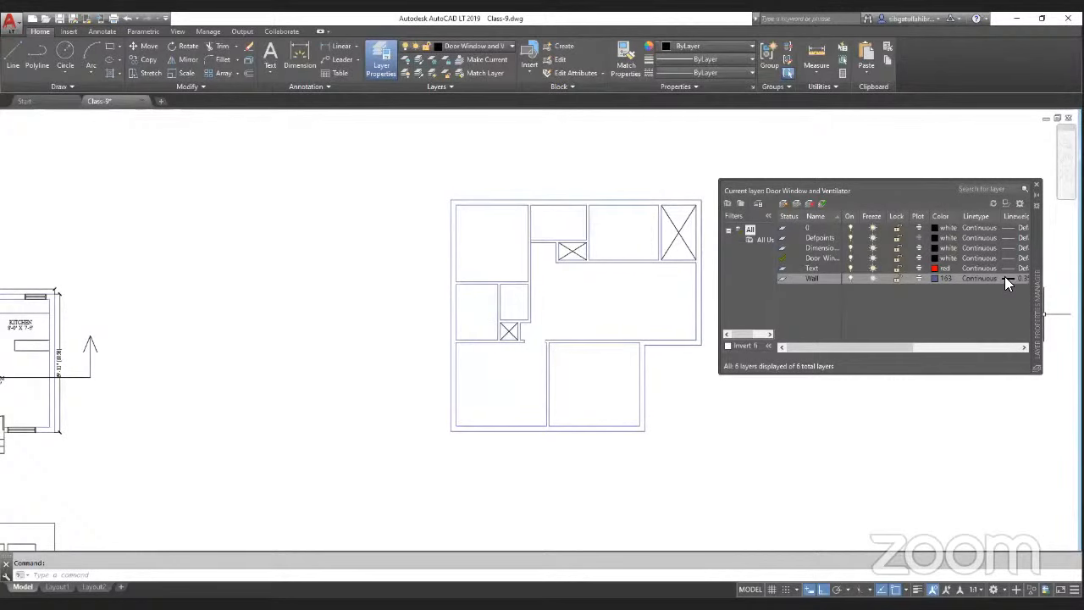
left_click(1037, 184)
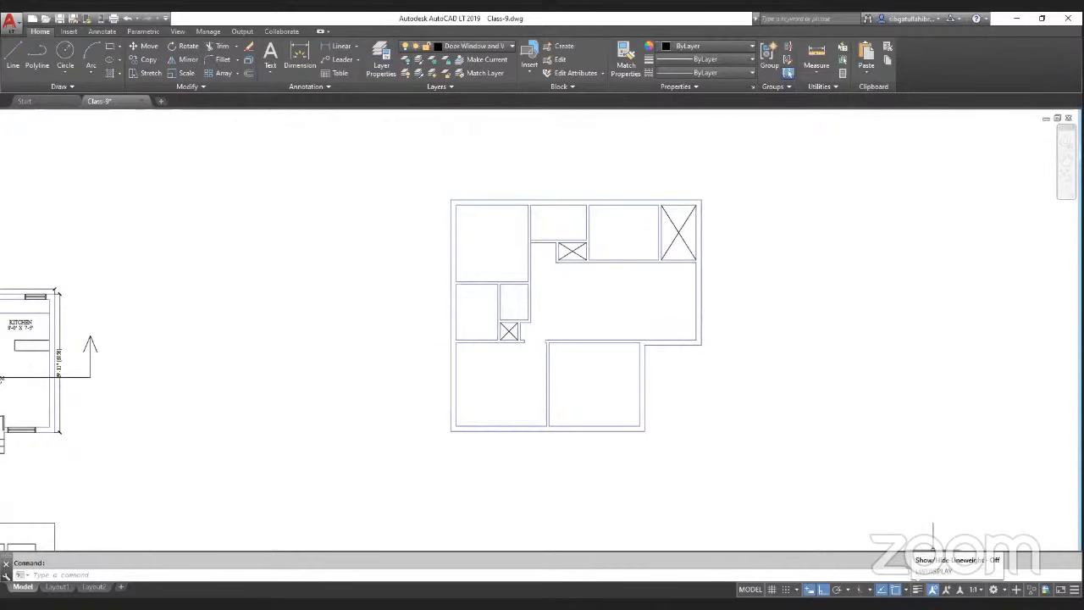
Step: Preview the walls with lineweight display switched on, then switch it off again
left_click(932, 589)
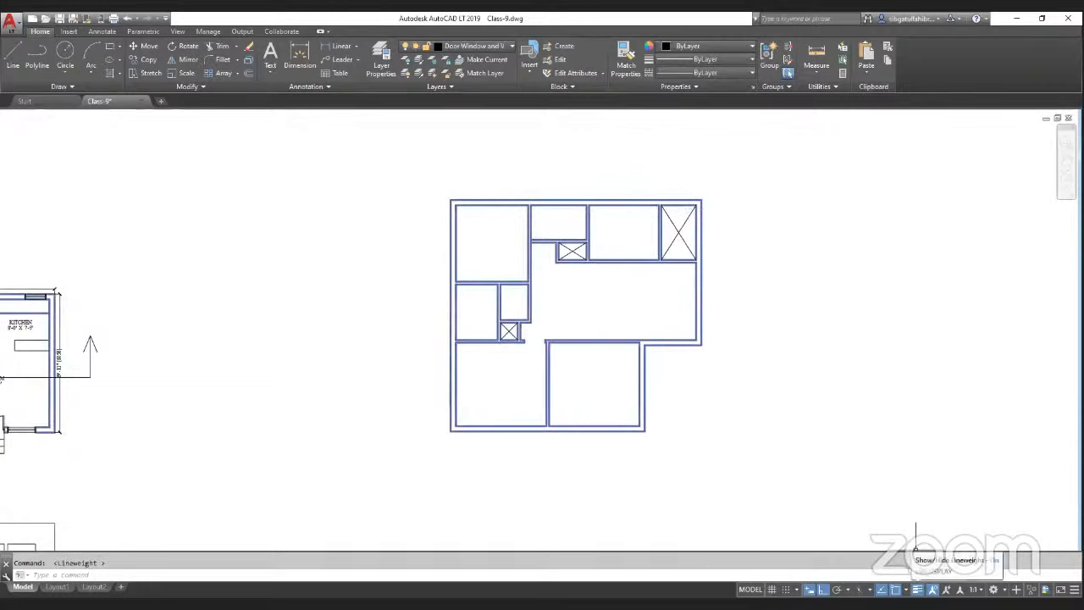
left_click(933, 590)
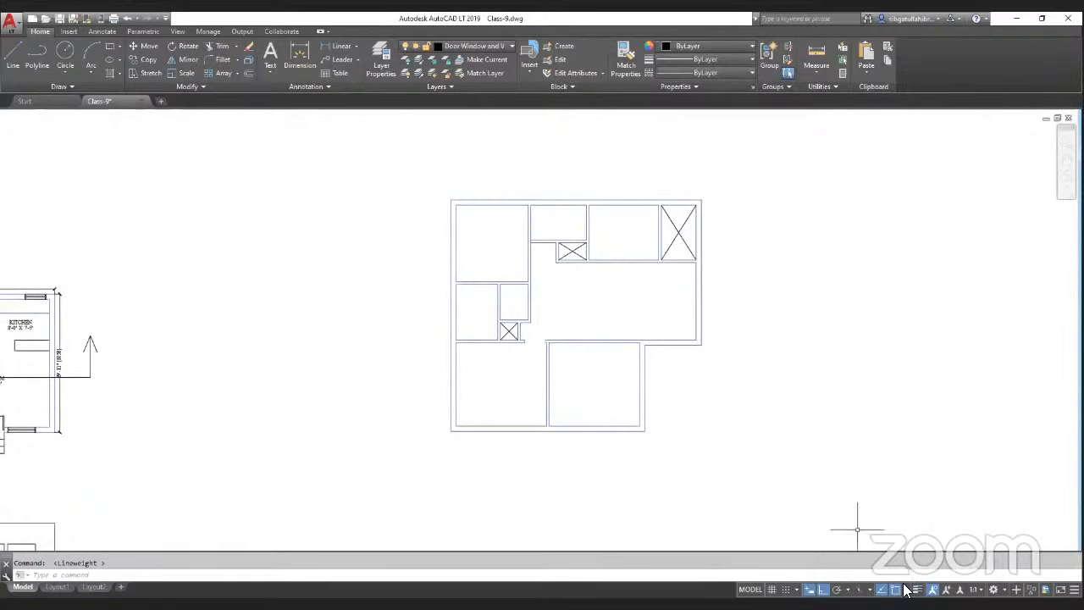
scroll(646, 318, "up", 2)
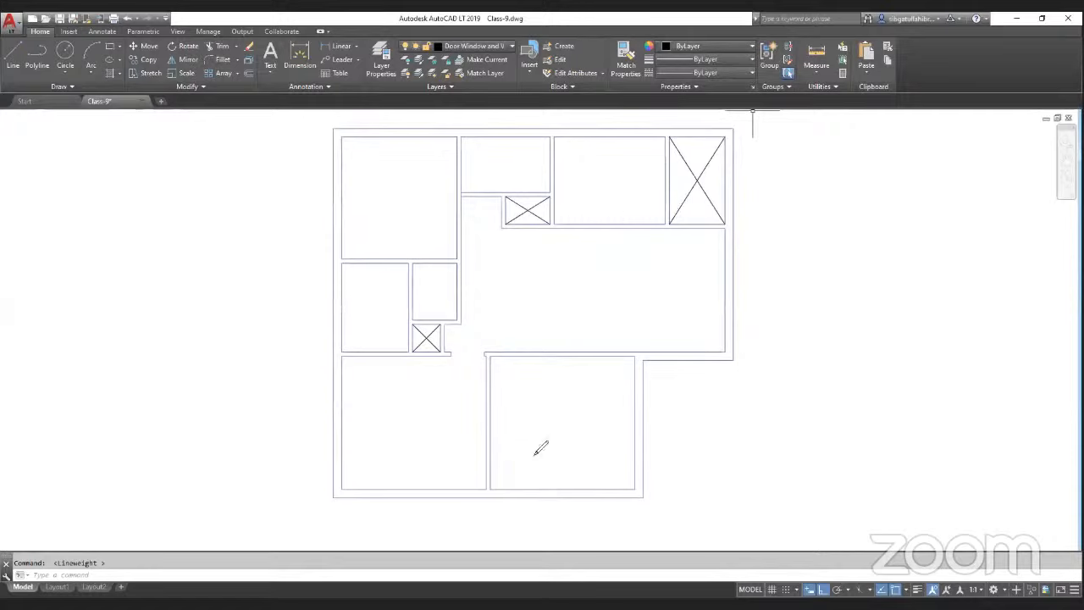
left_click_drag(609, 373, 546, 455)
left_click_drag(540, 391, 596, 458)
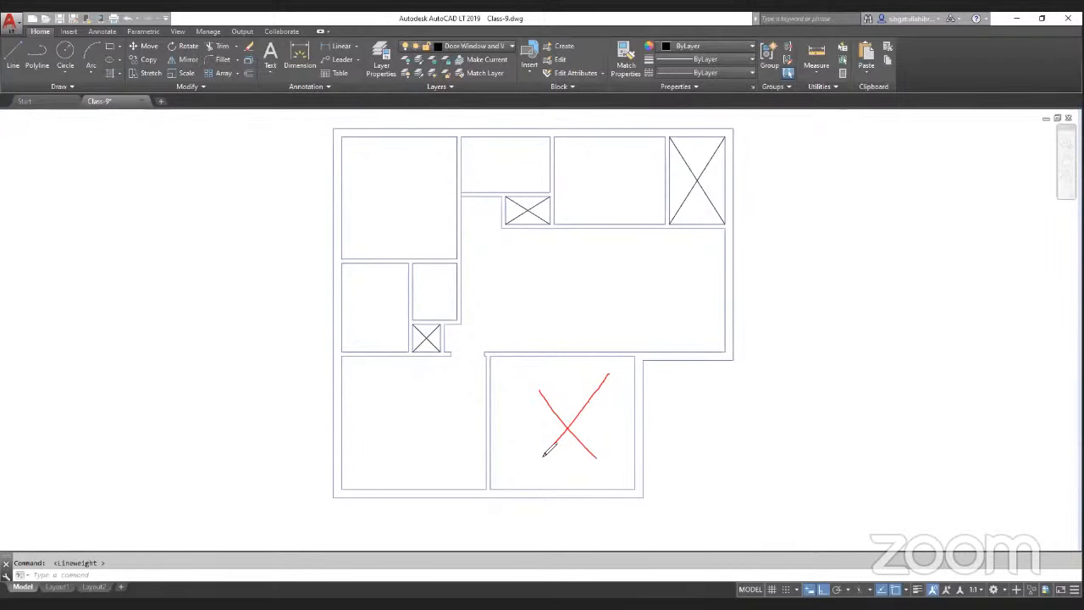
left_click_drag(461, 371, 366, 453)
left_click_drag(356, 378, 434, 458)
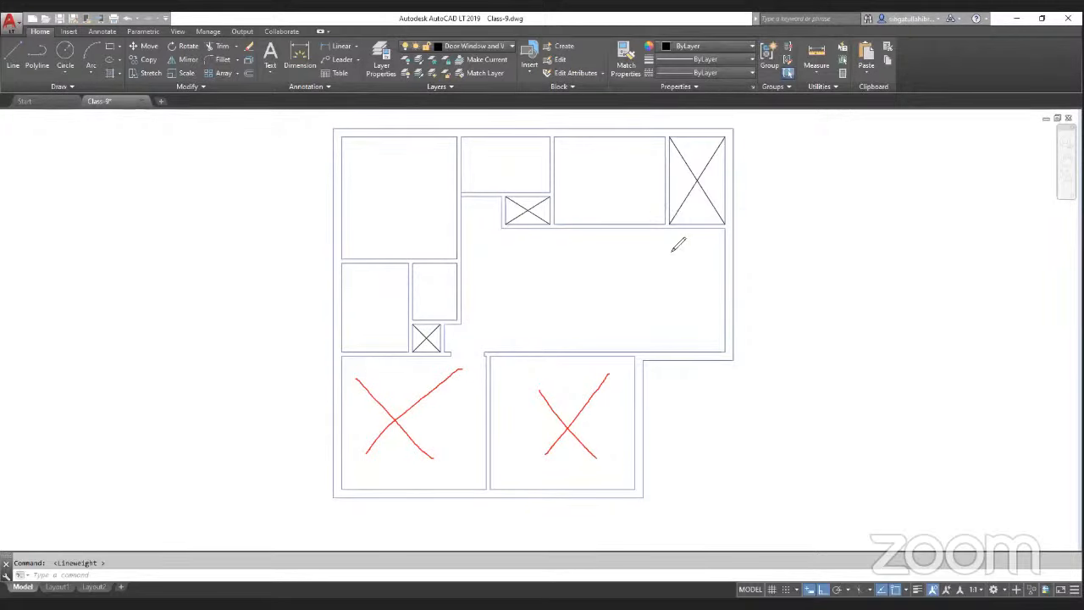
left_click_drag(676, 238, 522, 311)
left_click_drag(529, 245, 667, 323)
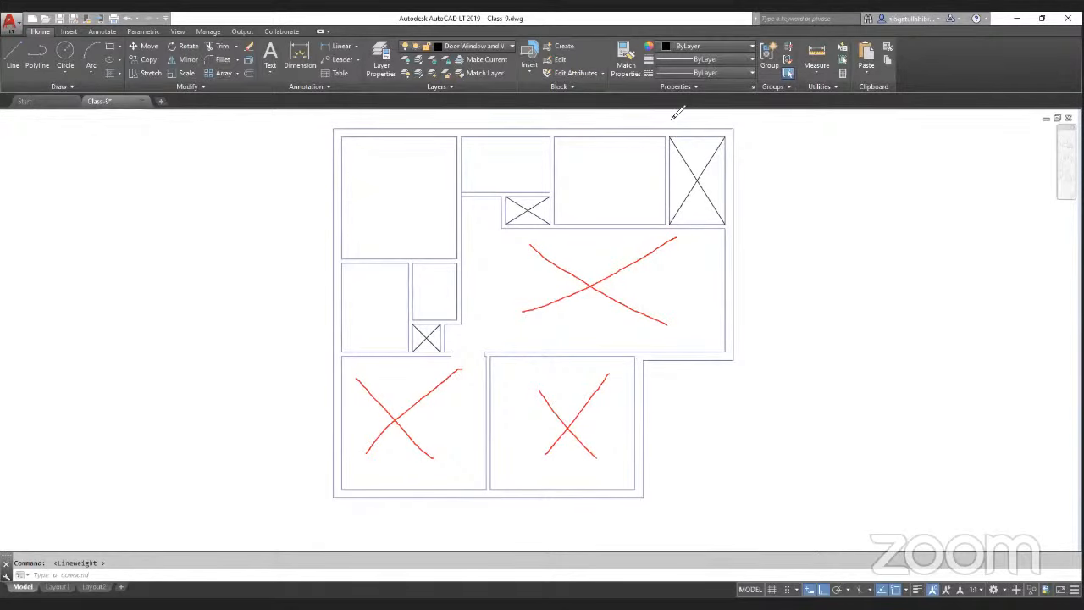
left_click_drag(395, 276, 360, 332)
left_click_drag(357, 288, 392, 329)
mouse_move(359, 362)
left_mouse_down()
mouse_move(373, 352)
mouse_move(357, 346)
left_mouse_up()
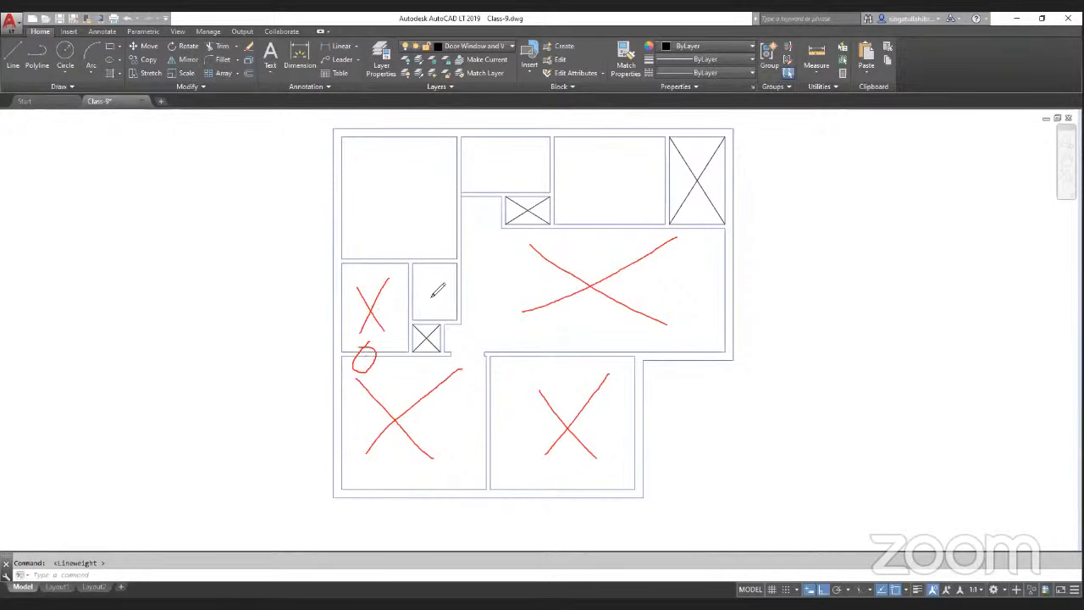
mouse_move(446, 275)
left_mouse_down()
mouse_move(423, 317)
mouse_move(441, 311)
left_mouse_up()
left_click_drag(434, 155, 347, 251)
left_click_drag(376, 154, 453, 247)
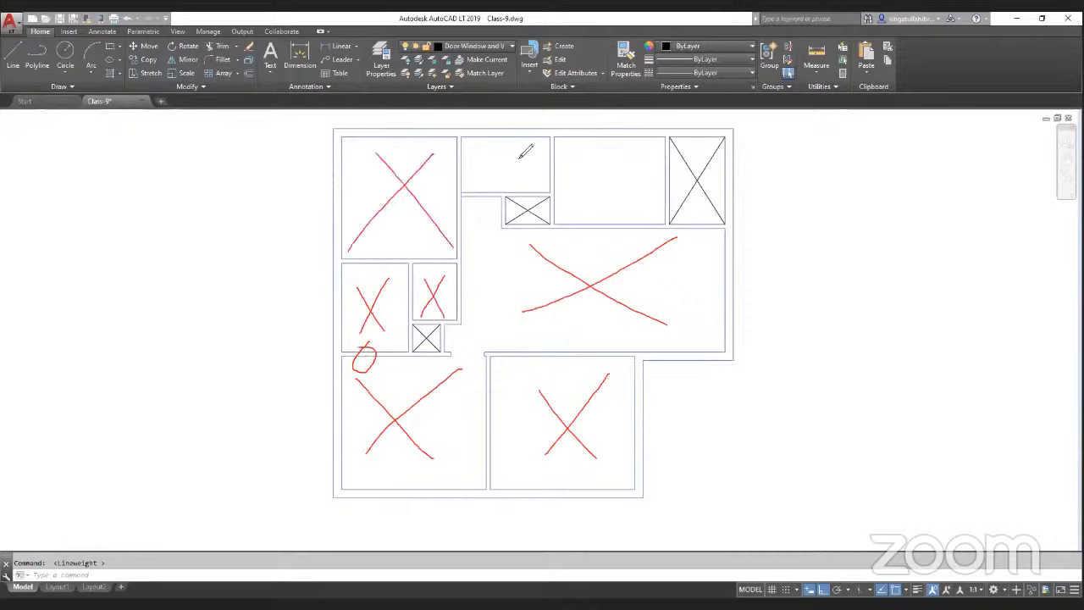
left_click_drag(538, 148, 485, 205)
left_click_drag(488, 153, 533, 179)
left_click_drag(654, 144, 570, 221)
left_click_drag(581, 158, 652, 210)
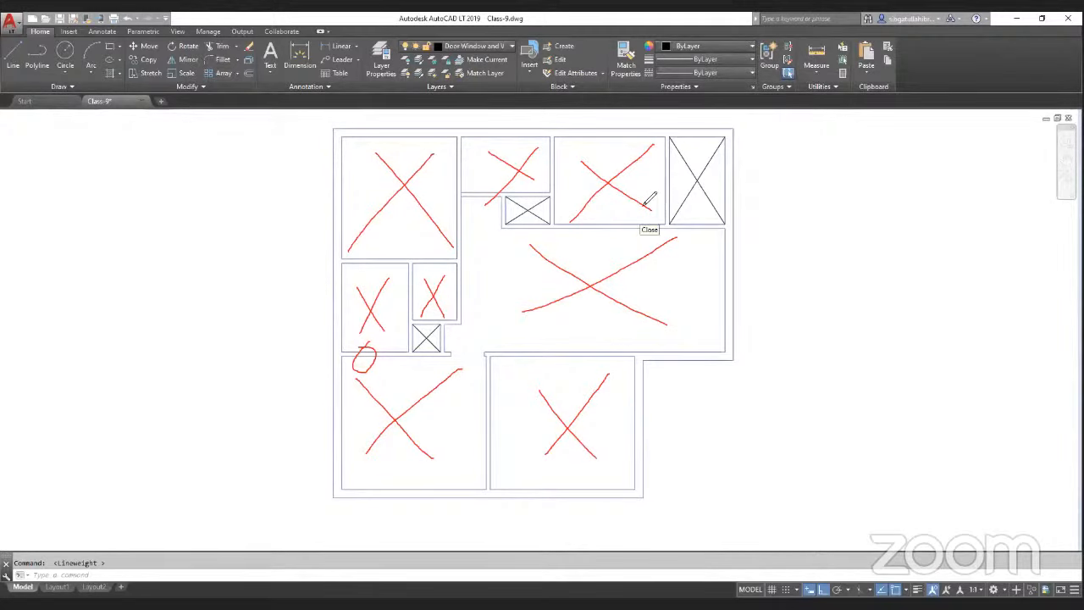
mouse_move(581, 150)
left_mouse_down()
mouse_move(414, 174)
mouse_move(506, 169)
mouse_move(474, 272)
mouse_move(361, 358)
mouse_move(525, 412)
mouse_move(610, 274)
mouse_move(603, 323)
left_mouse_up()
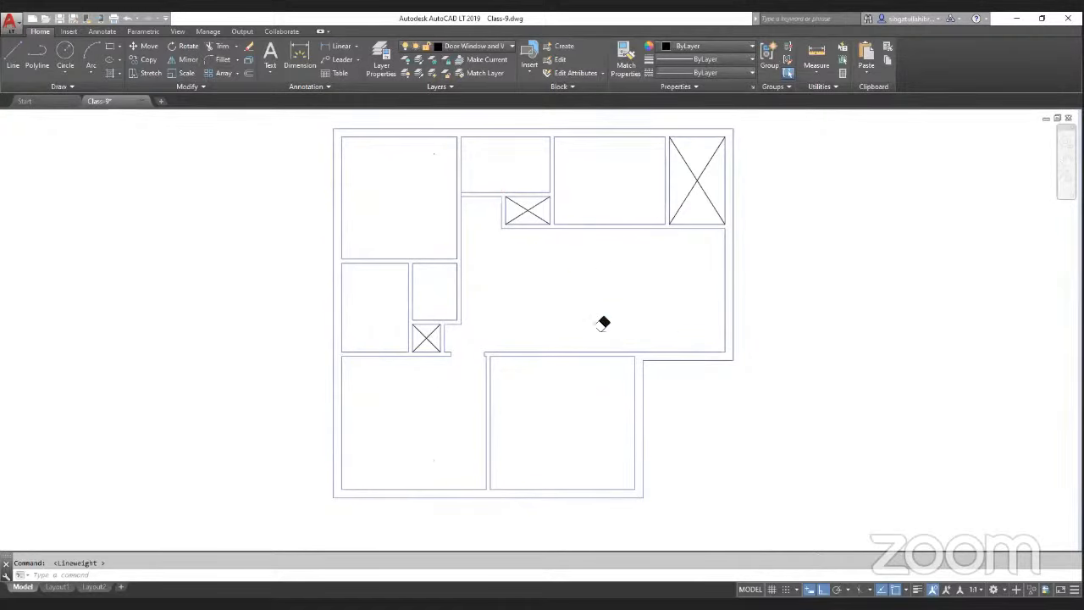
left_click(343, 59)
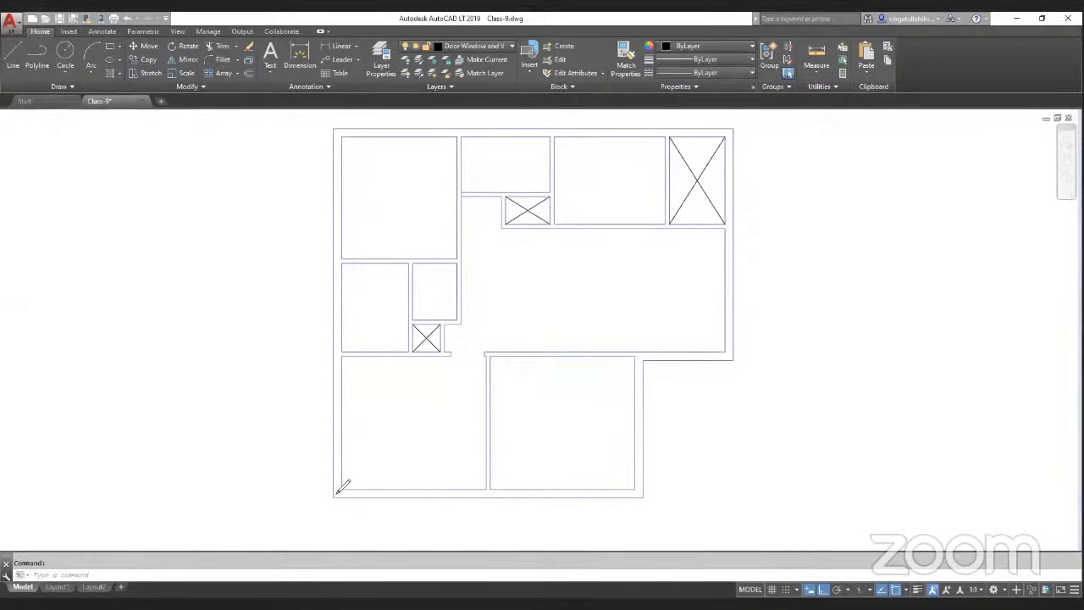
mouse_move(347, 479)
left_mouse_down()
mouse_move(354, 498)
mouse_move(353, 479)
left_mouse_up()
mouse_move(647, 483)
left_mouse_down()
mouse_move(628, 479)
mouse_move(637, 501)
mouse_move(647, 486)
left_mouse_up()
mouse_move(496, 481)
left_mouse_down()
mouse_move(481, 493)
mouse_move(499, 486)
left_mouse_up()
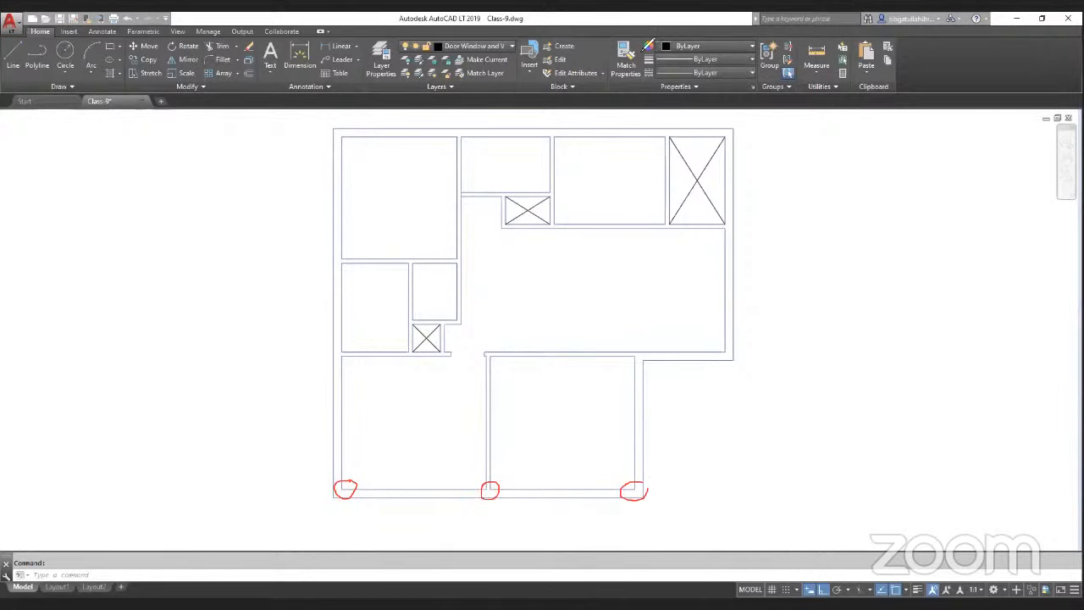
key("ctrl+z")
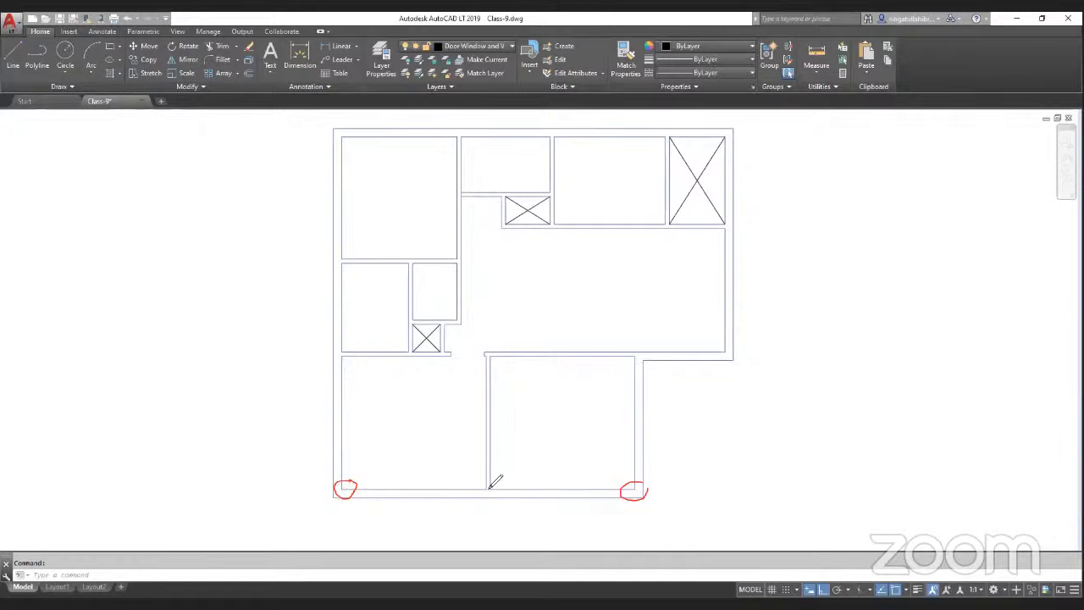
mouse_move(495, 481)
left_mouse_down()
mouse_move(483, 489)
mouse_move(502, 495)
mouse_move(497, 484)
left_mouse_up()
mouse_move(646, 352)
left_mouse_down()
mouse_move(632, 359)
mouse_move(646, 364)
left_mouse_up()
left_click_drag(719, 358, 734, 352)
left_click_drag(552, 230, 549, 217)
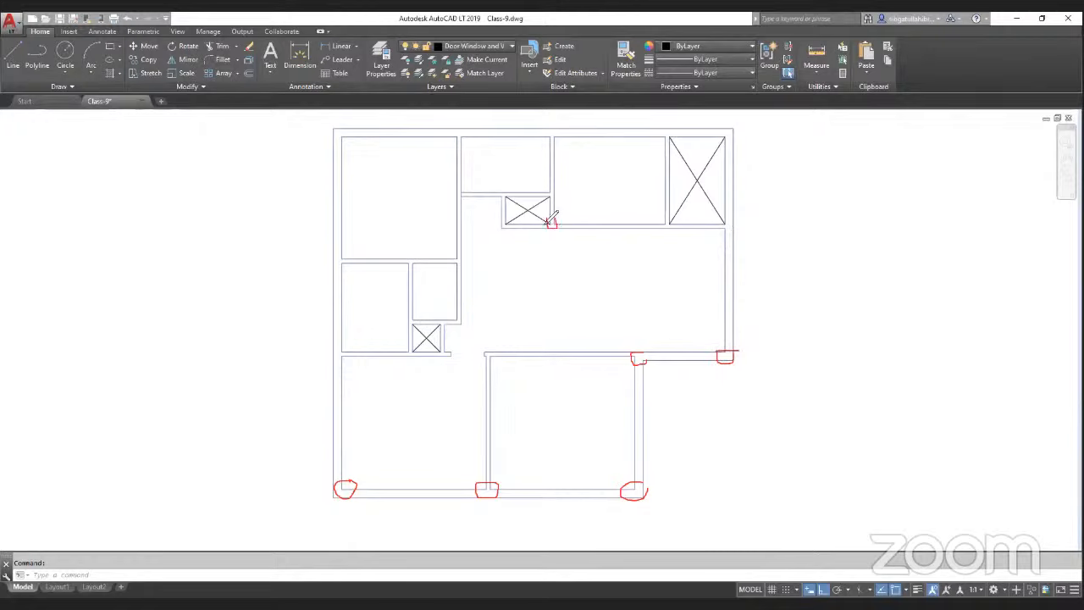
mouse_move(722, 222)
left_mouse_down()
mouse_move(737, 225)
mouse_move(726, 214)
left_mouse_up()
mouse_move(718, 132)
left_mouse_down()
mouse_move(725, 139)
mouse_move(727, 125)
left_mouse_up()
left_click_drag(547, 129, 556, 136)
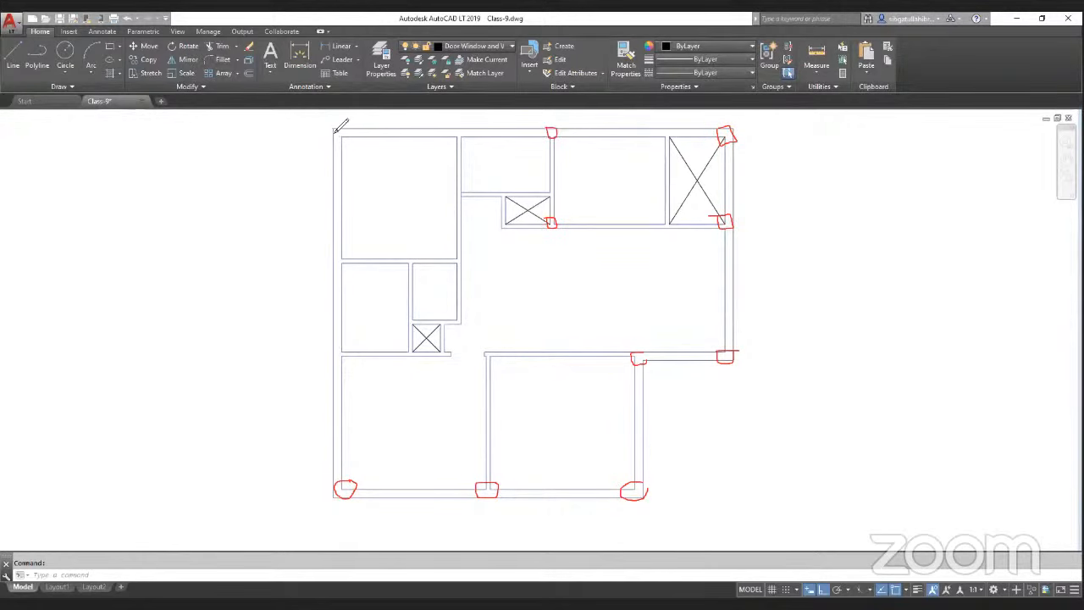
mouse_move(334, 137)
left_mouse_down()
mouse_move(356, 135)
mouse_move(335, 129)
left_mouse_up()
mouse_move(336, 252)
left_mouse_down()
mouse_move(347, 250)
mouse_move(339, 258)
left_mouse_up()
mouse_move(356, 343)
left_mouse_down()
mouse_move(341, 359)
mouse_move(347, 344)
left_mouse_up()
mouse_move(442, 252)
left_mouse_down()
mouse_move(450, 268)
mouse_move(460, 252)
mouse_move(441, 254)
left_mouse_up()
mouse_move(485, 349)
left_mouse_down()
mouse_move(486, 360)
mouse_move(504, 346)
mouse_move(486, 356)
left_mouse_up()
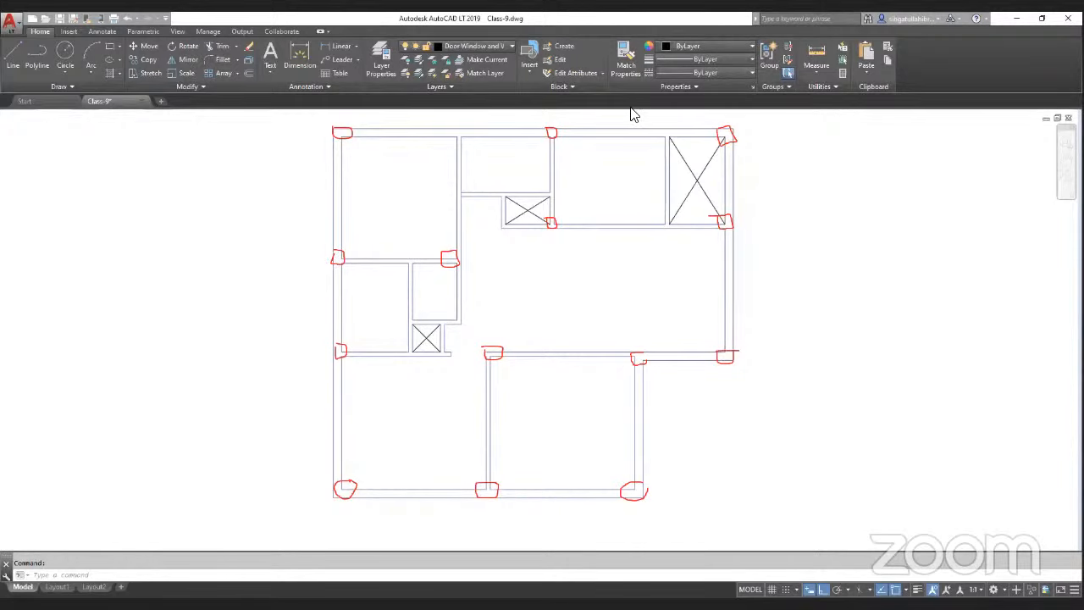
left_click_drag(293, 256, 832, 240)
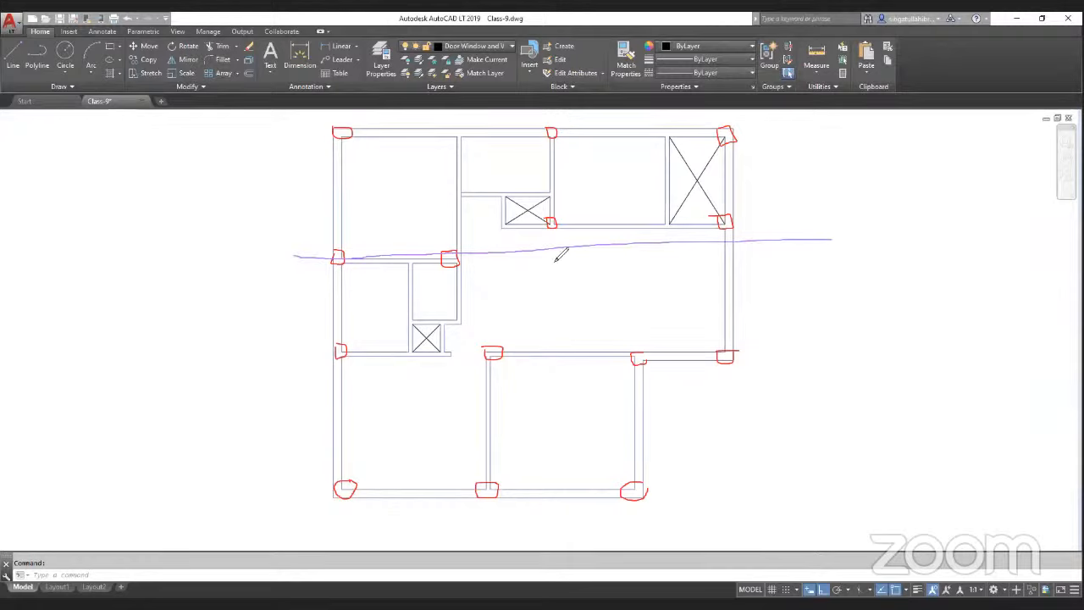
mouse_move(549, 254)
left_mouse_down()
mouse_move(570, 261)
mouse_move(550, 254)
left_mouse_up()
left_click_drag(554, 246, 581, 266)
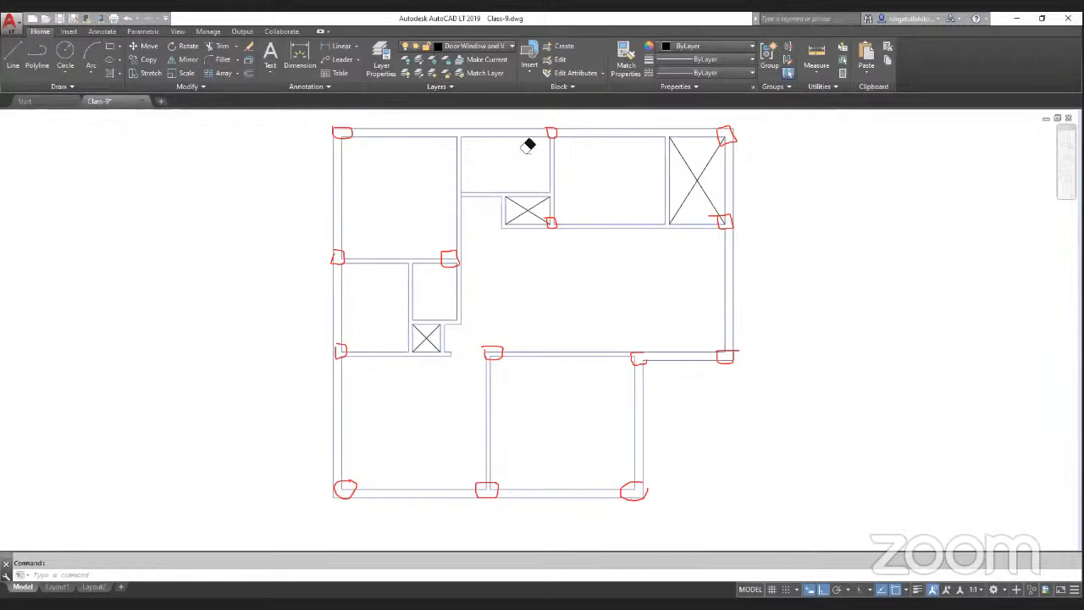
left_click_drag(550, 210, 555, 211)
mouse_move(735, 210)
left_mouse_down()
mouse_move(715, 222)
mouse_move(738, 213)
left_mouse_up()
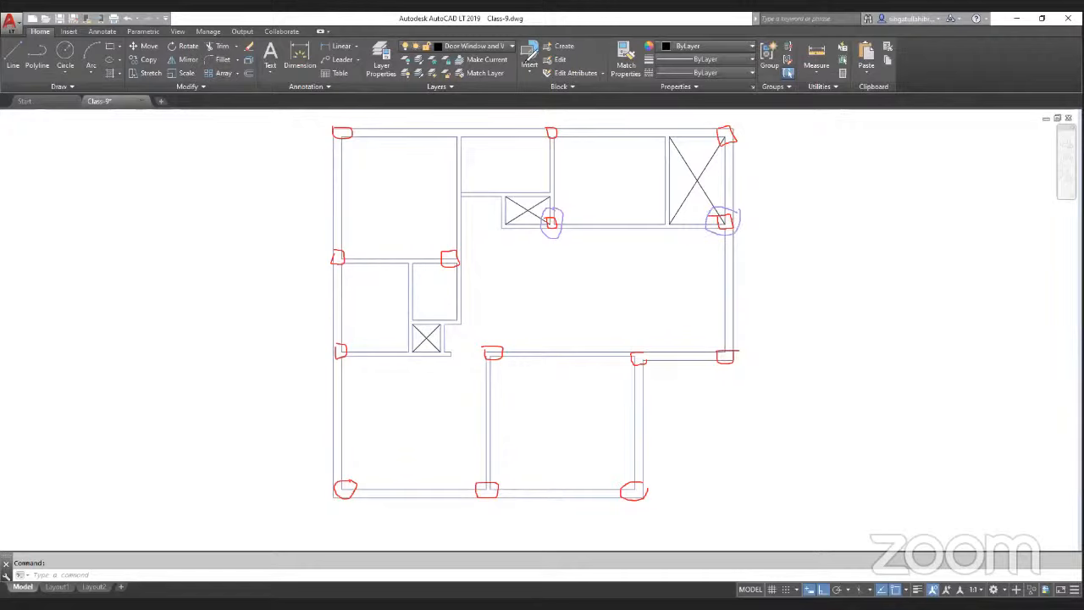
mouse_move(449, 136)
left_mouse_down()
mouse_move(467, 143)
mouse_move(468, 132)
mouse_move(449, 134)
left_mouse_up()
left_click(463, 142)
left_click(553, 213)
left_click(724, 207)
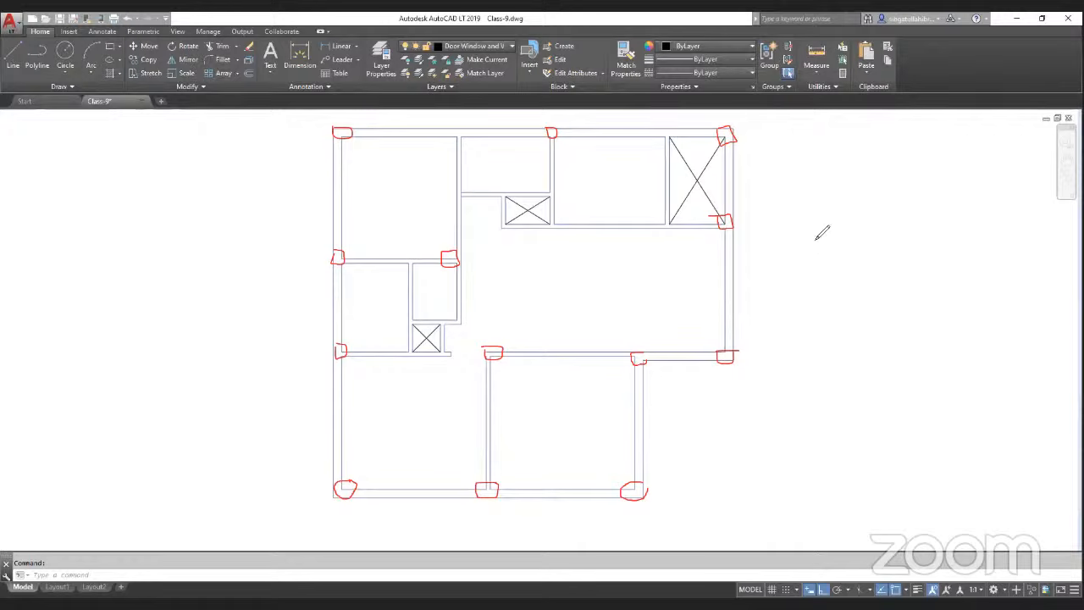
mouse_move(804, 221)
left_mouse_down()
mouse_move(834, 237)
mouse_move(852, 225)
mouse_move(845, 236)
mouse_move(872, 217)
mouse_move(895, 233)
mouse_move(972, 221)
left_mouse_up()
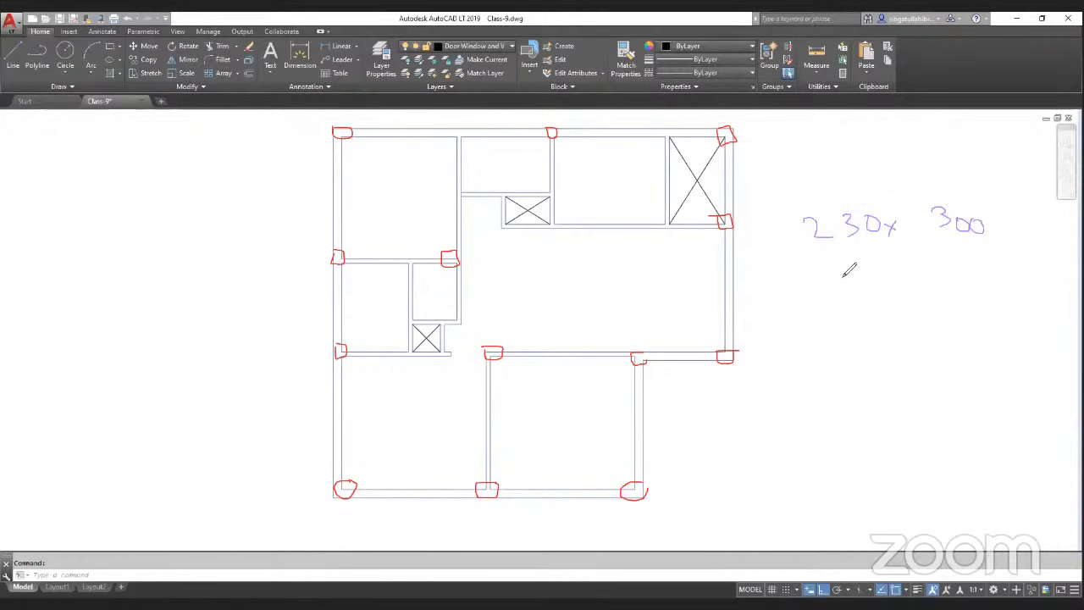
mouse_move(854, 277)
left_mouse_down()
mouse_move(858, 297)
mouse_move(869, 275)
left_mouse_up()
left_click_drag(876, 265, 875, 274)
mouse_move(964, 277)
left_mouse_down()
mouse_move(963, 296)
mouse_move(985, 293)
mouse_move(980, 273)
left_mouse_up()
left_click_drag(986, 263, 985, 271)
mouse_move(984, 202)
left_mouse_down()
mouse_move(804, 200)
mouse_move(810, 322)
mouse_move(1045, 320)
mouse_move(1036, 195)
mouse_move(958, 208)
left_mouse_up()
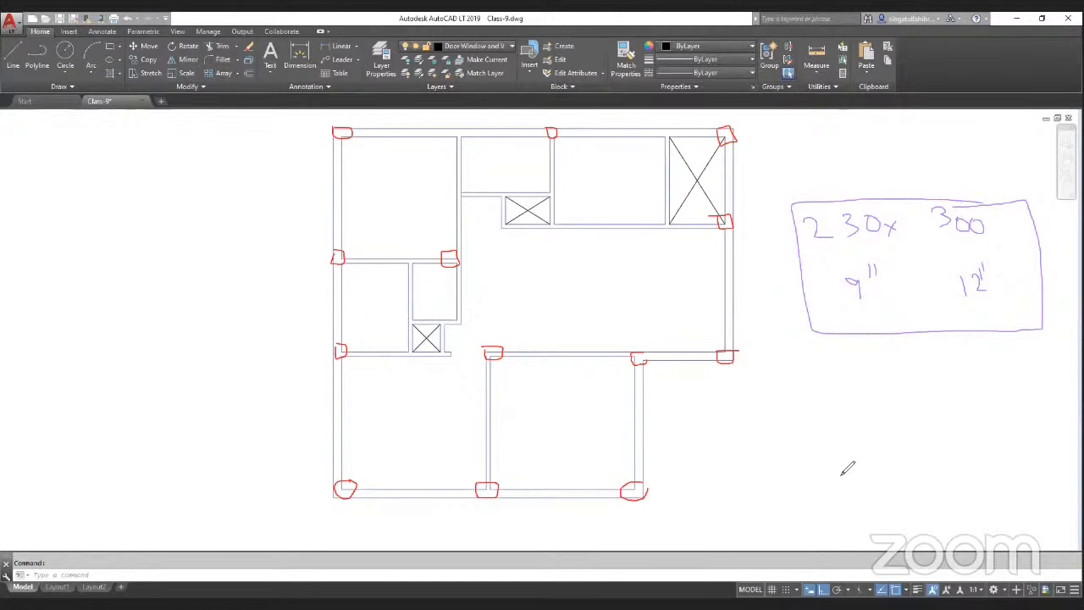
mouse_move(836, 427)
left_mouse_down()
mouse_move(840, 463)
mouse_move(864, 431)
mouse_move(900, 461)
left_mouse_up()
left_click_drag(900, 437, 919, 462)
mouse_move(965, 426)
left_mouse_down()
mouse_move(966, 461)
mouse_move(984, 434)
left_mouse_up()
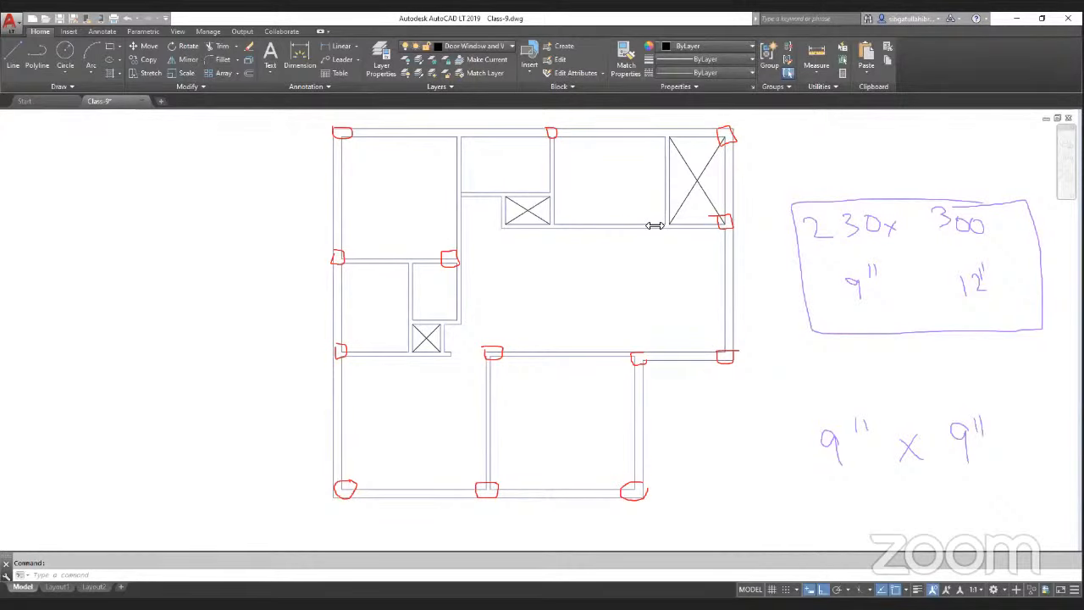
left_click(555, 134)
left_click(342, 136)
left_click(338, 258)
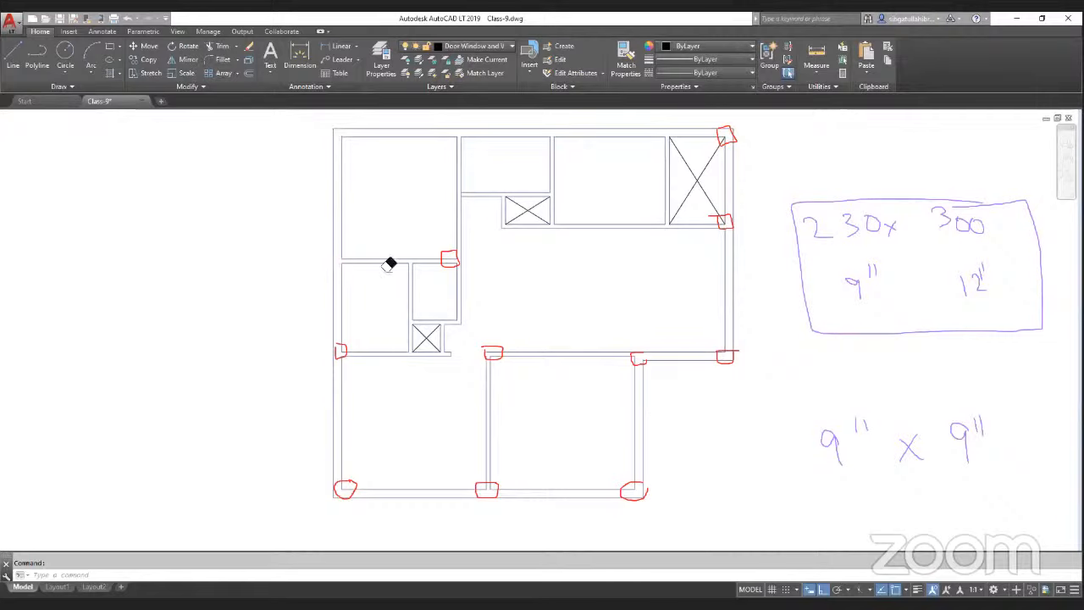
left_click(452, 260)
left_click_drag(469, 356, 751, 360)
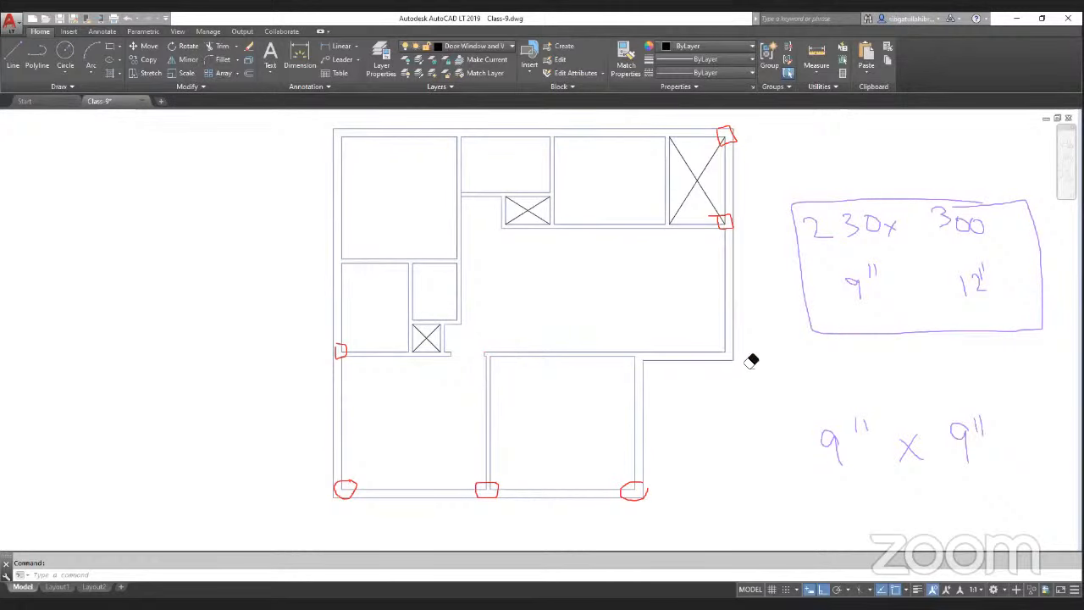
key("ctrl+z")
key("ctrl+z")
key("ctrl+z")
key("ctrl+z")
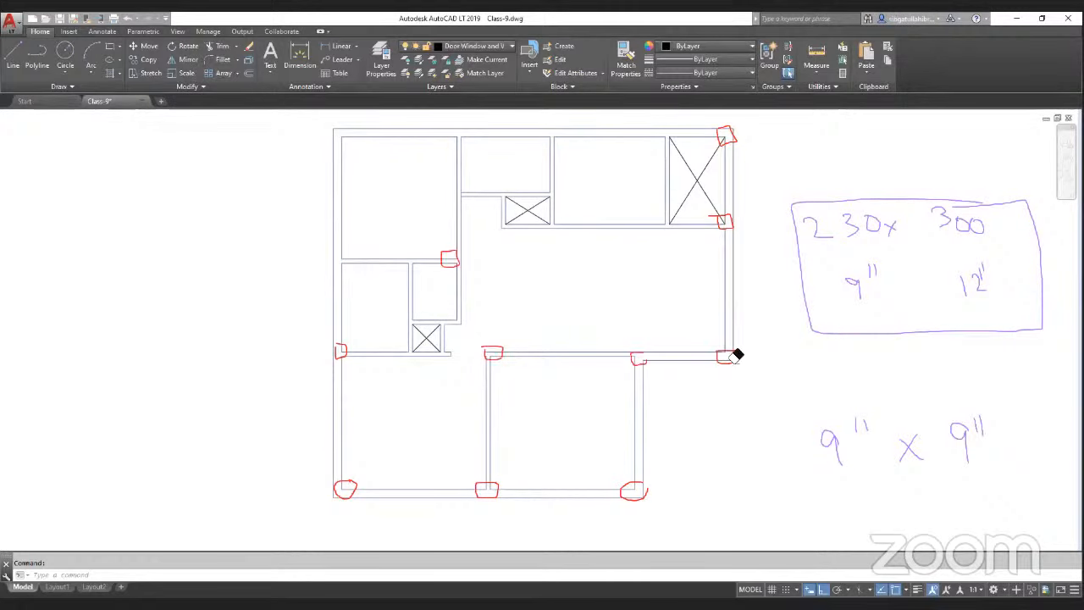
key("ctrl+z")
key("ctrl+z")
key("ctrl+z")
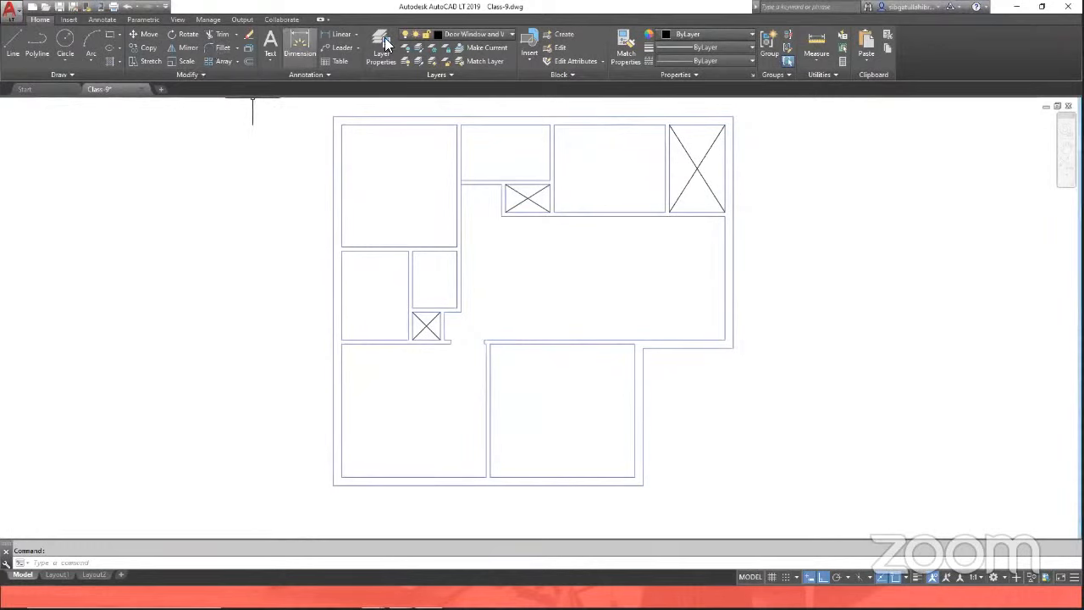
left_click(683, 20)
left_click_drag(341, 117, 335, 113)
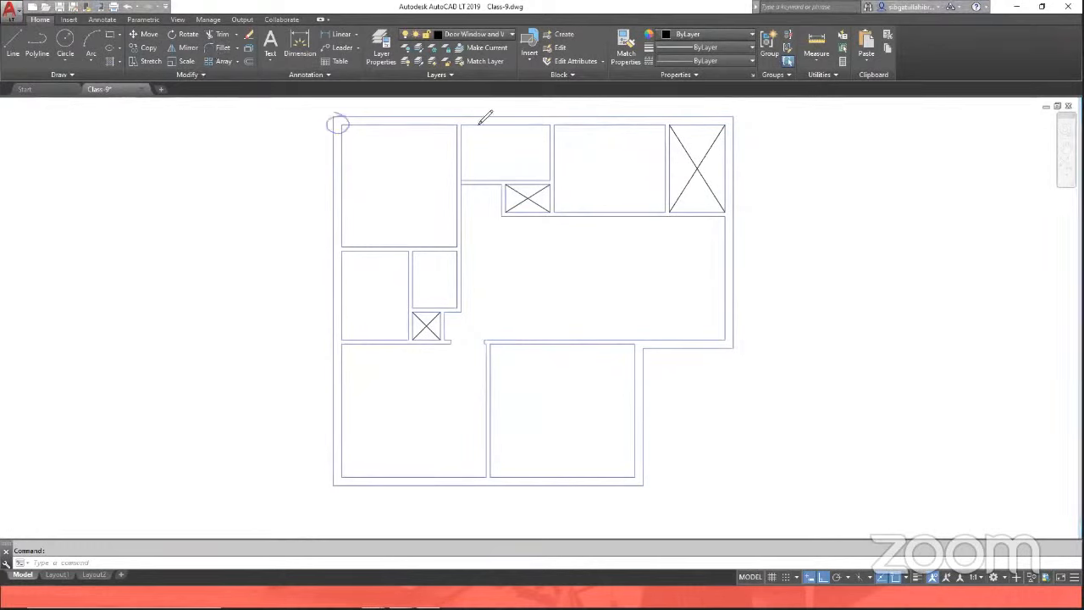
mouse_move(471, 117)
left_mouse_down()
mouse_move(461, 124)
mouse_move(471, 117)
left_mouse_up()
left_click_drag(732, 121, 736, 121)
left_click_drag(590, 121, 594, 123)
left_click_drag(549, 118, 552, 125)
left_click_drag(563, 211, 551, 213)
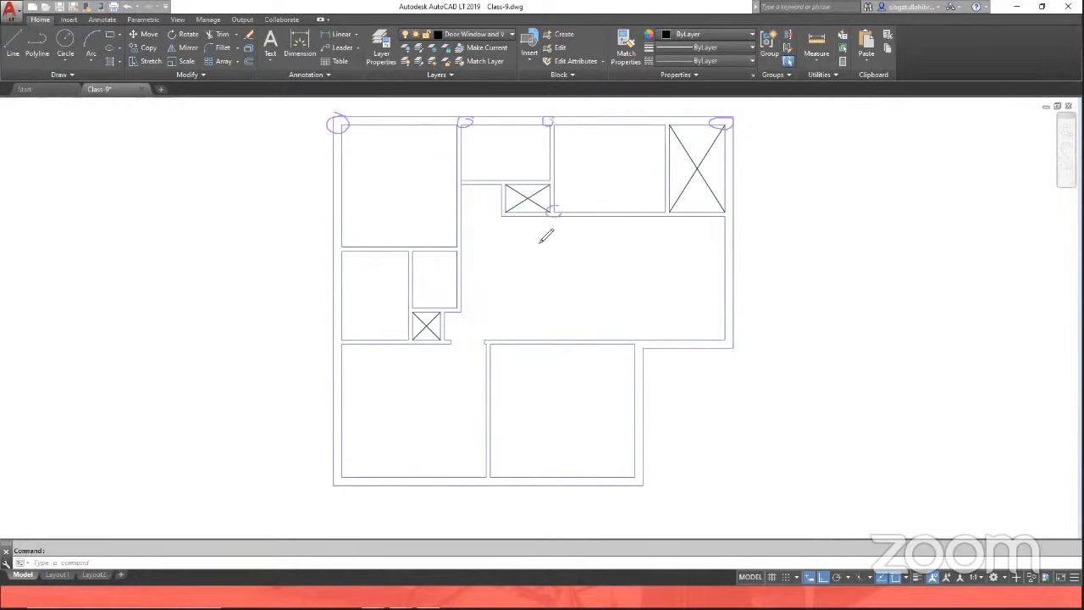
left_click_drag(458, 248, 459, 245)
left_click_drag(341, 246, 338, 248)
mouse_move(728, 208)
left_mouse_down()
mouse_move(734, 226)
mouse_move(725, 210)
left_mouse_up()
left_click_drag(735, 329, 726, 339)
left_click_drag(641, 341, 644, 347)
left_click_drag(644, 468, 639, 471)
left_click_drag(495, 340, 501, 341)
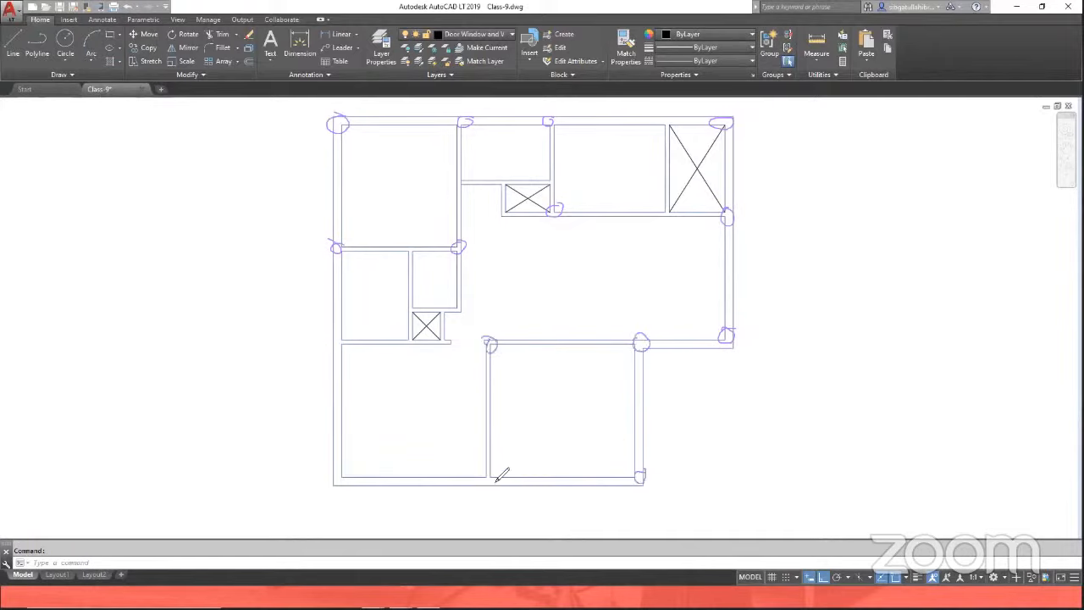
left_click_drag(500, 471, 494, 468)
left_click_drag(351, 342, 351, 344)
left_click_drag(346, 489, 341, 471)
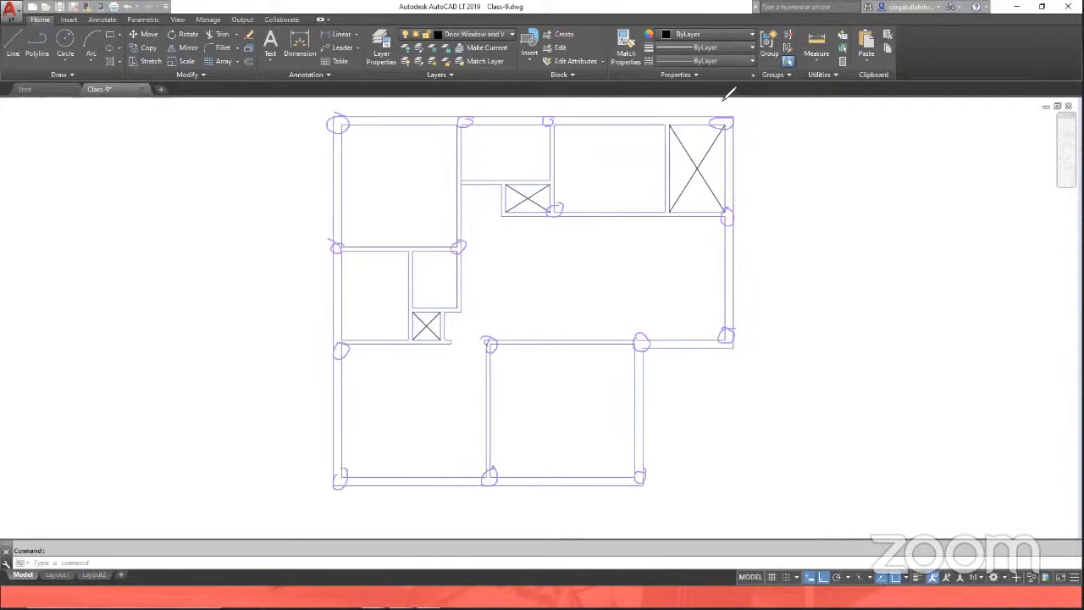
Step: Draw a 9" by 9" rectangle column starting at the plan's top-left outer corner
left_click(110, 35)
left_click(334, 117)
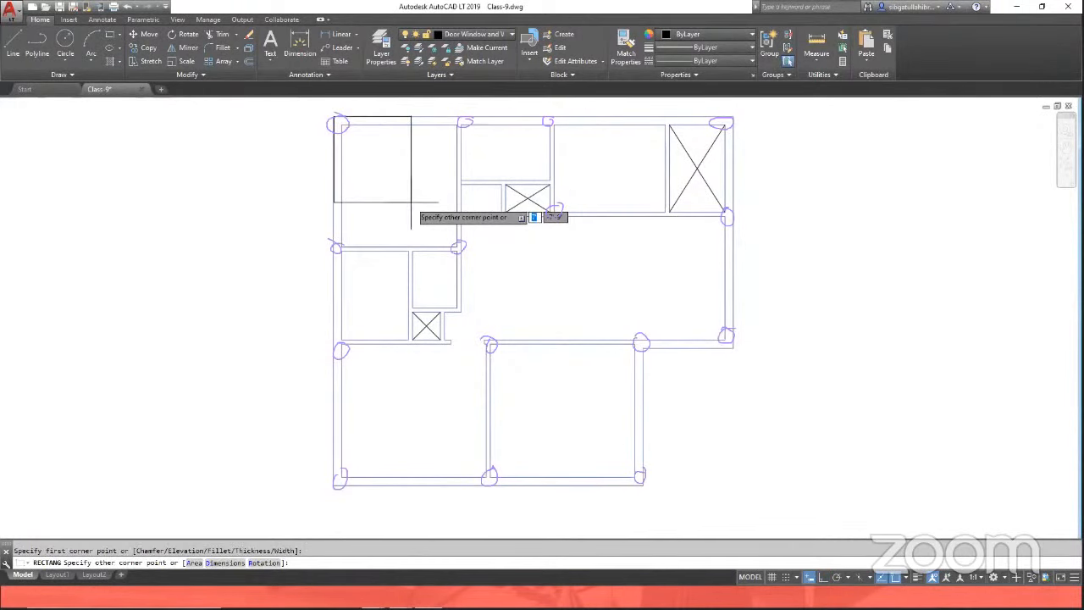
type("9'")
key("BackSpace")
key("BackSpace")
type("9")
key("Tab")
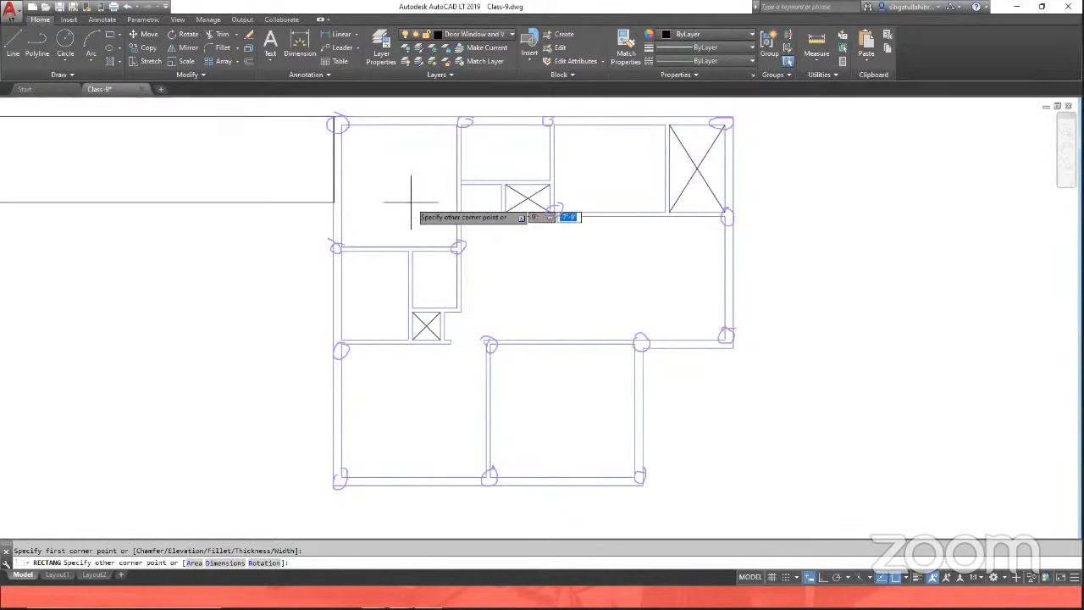
key("BackSpace")
type("9")
key("Return")
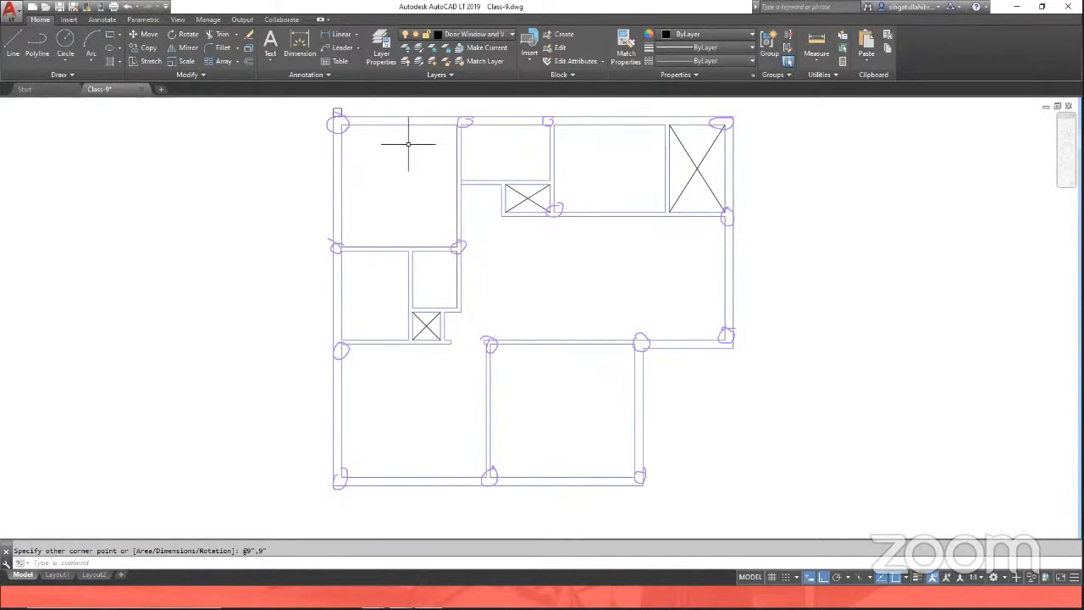
type("m")
key("Return")
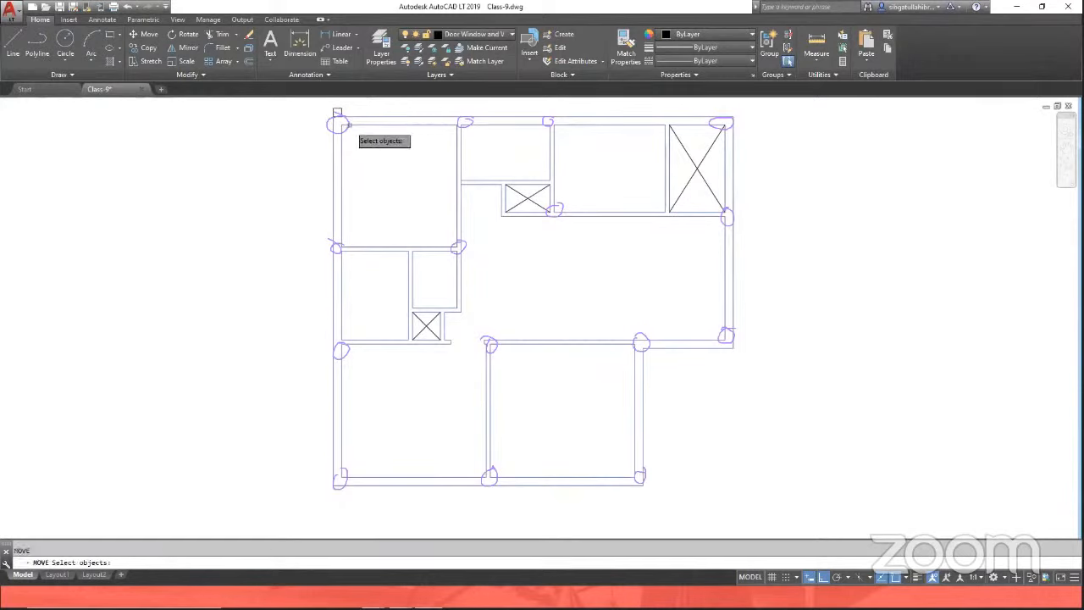
left_click(337, 112)
key("Return")
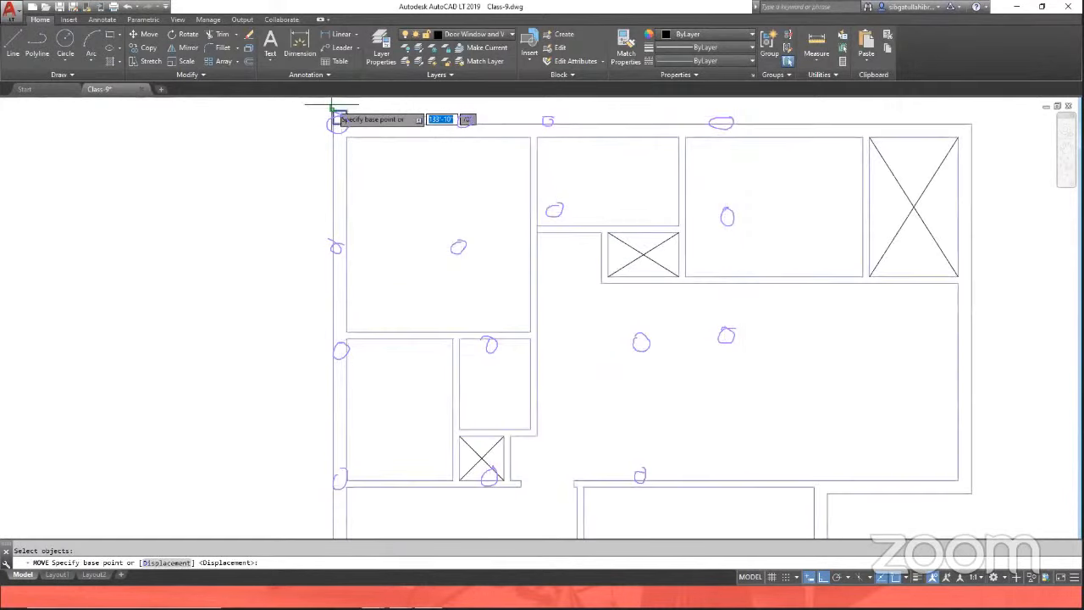
scroll(335, 110, "up", 1)
left_click(336, 110)
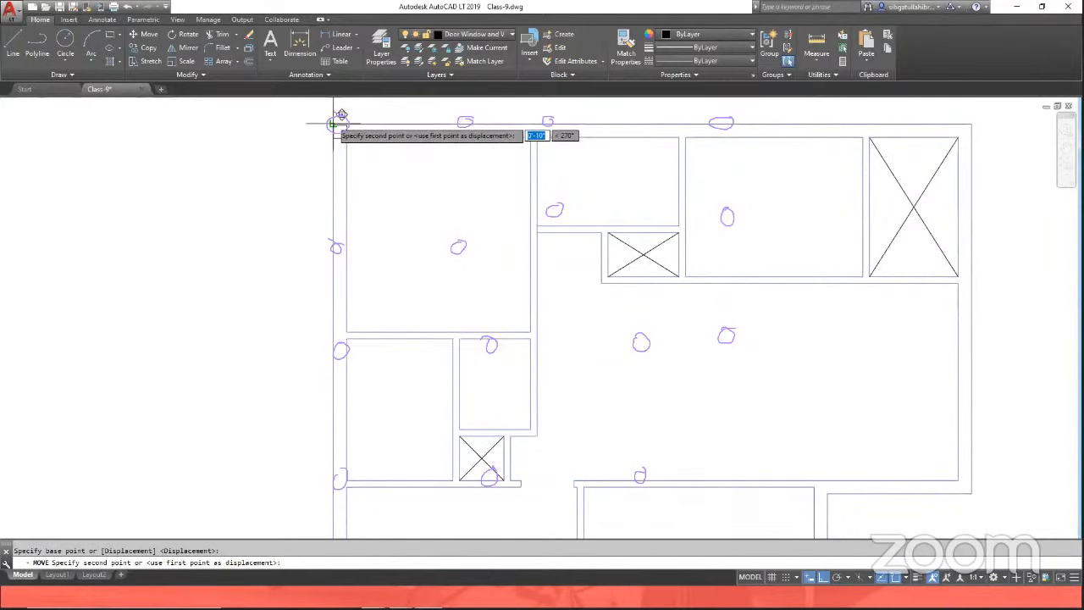
key("ctrl+z")
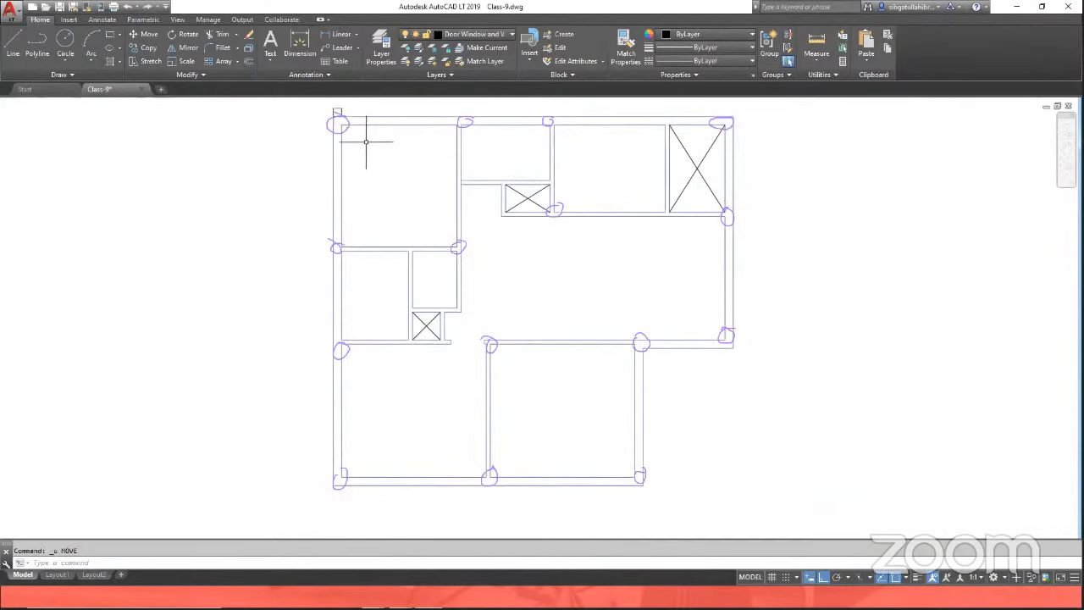
Step: Move the column rectangle so it sits on the top-left outer corner of the walls
type("m")
key("Return")
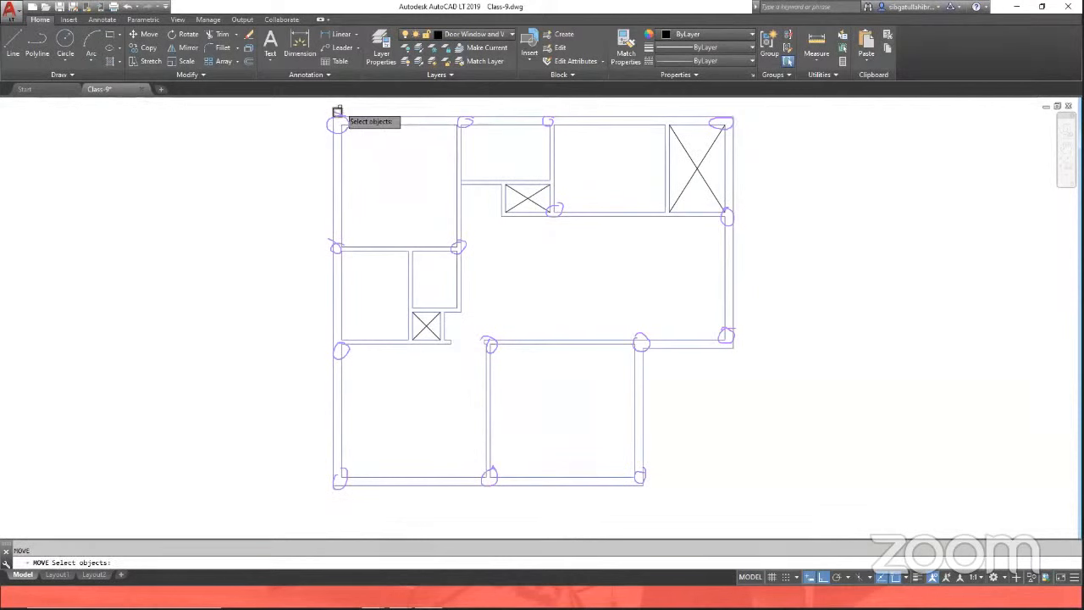
left_click(337, 112)
scroll(337, 113, "up", 3)
key("Return")
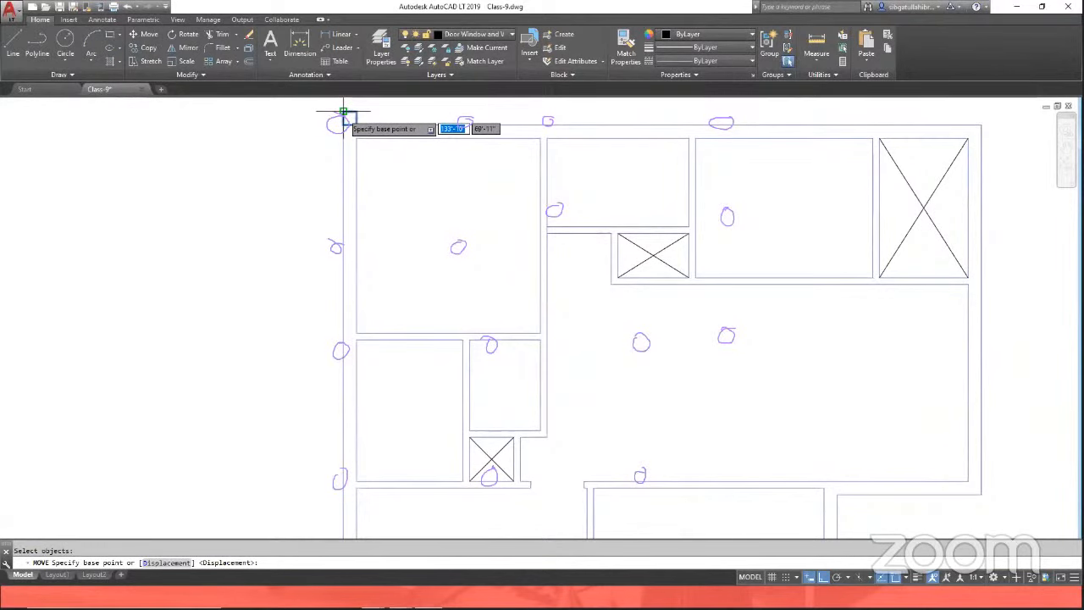
left_click(343, 111)
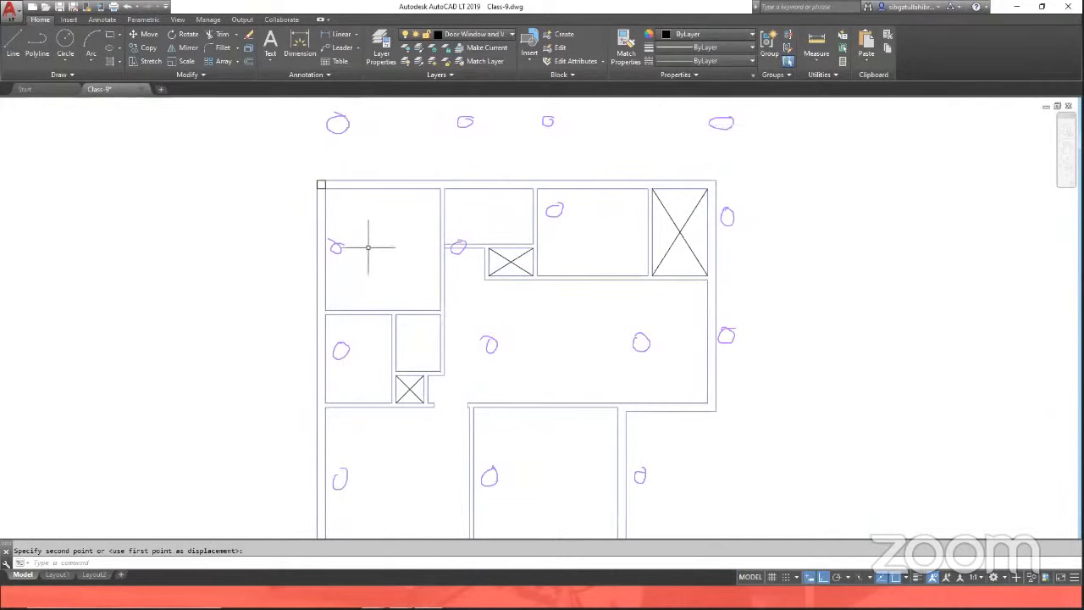
Step: Fill the column rectangle with a SOLID hatch and change the hatch colour from the palette
left_click(110, 62)
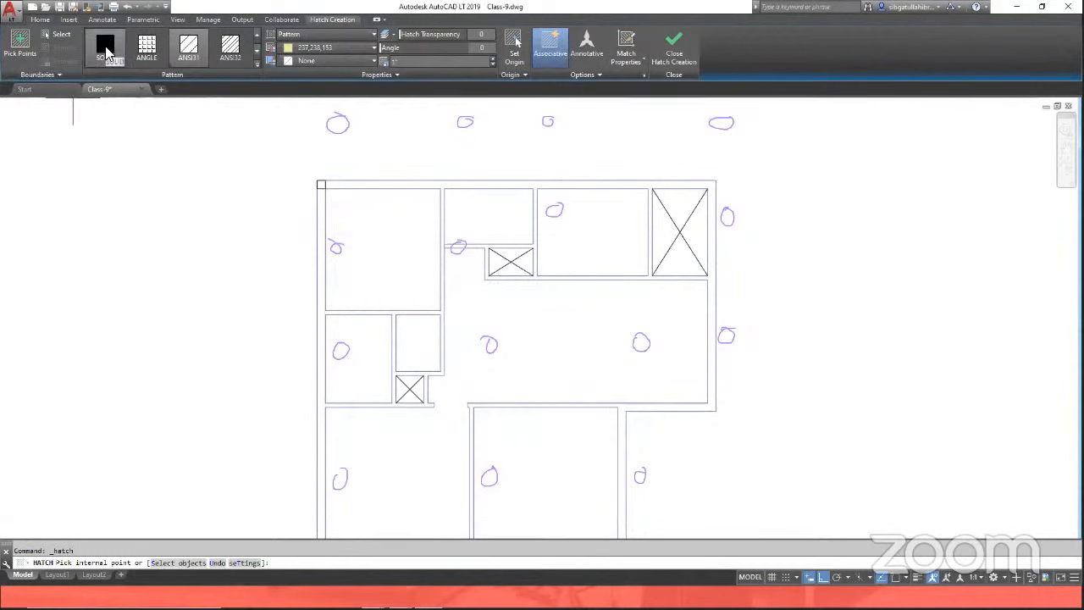
left_click(106, 51)
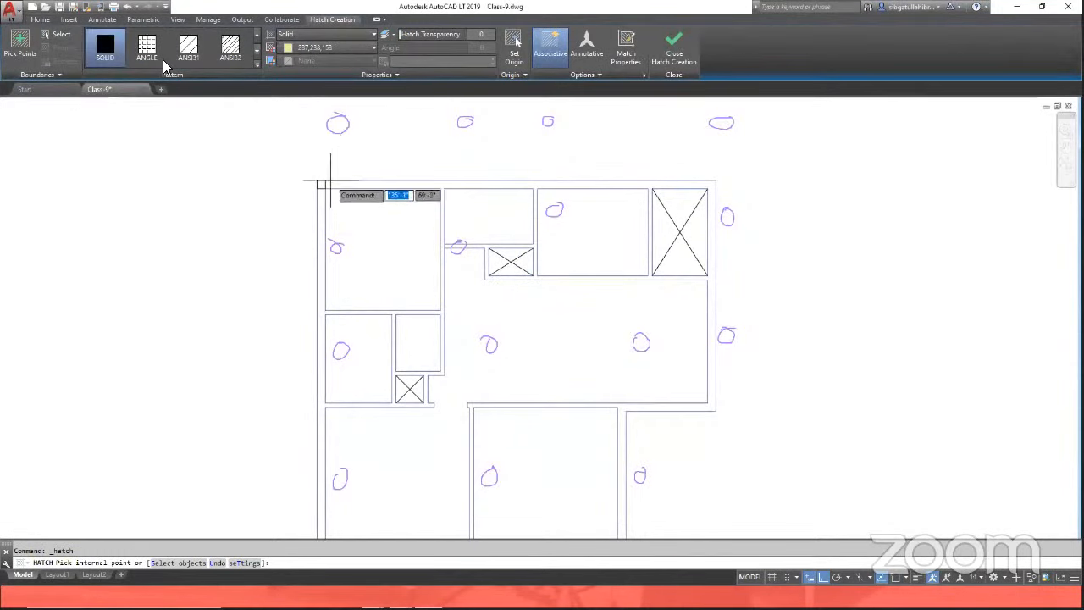
key("Return")
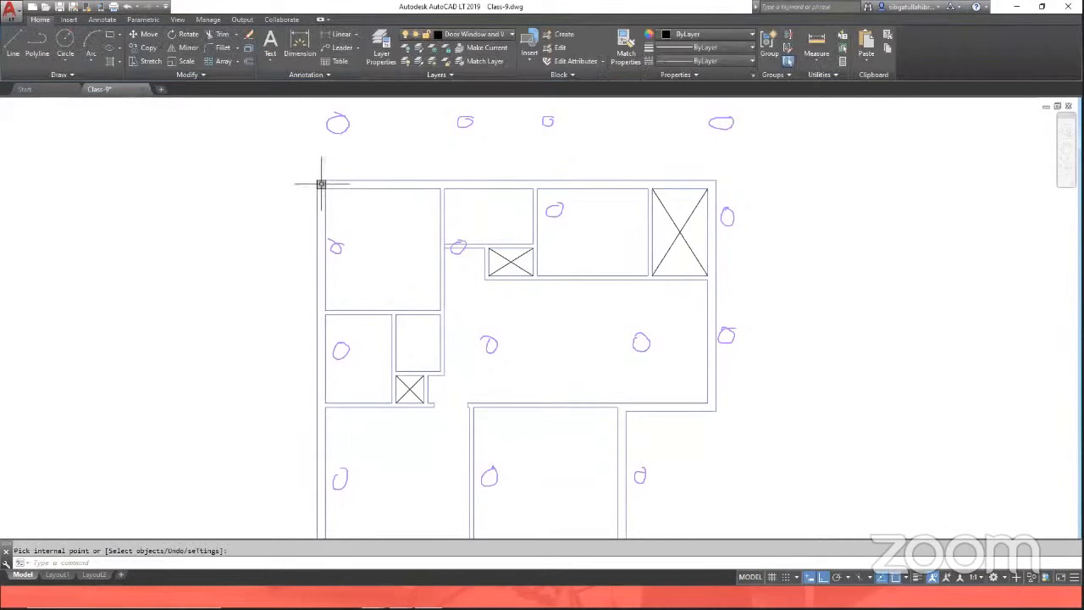
left_click(320, 183)
left_click(321, 185)
left_click(322, 48)
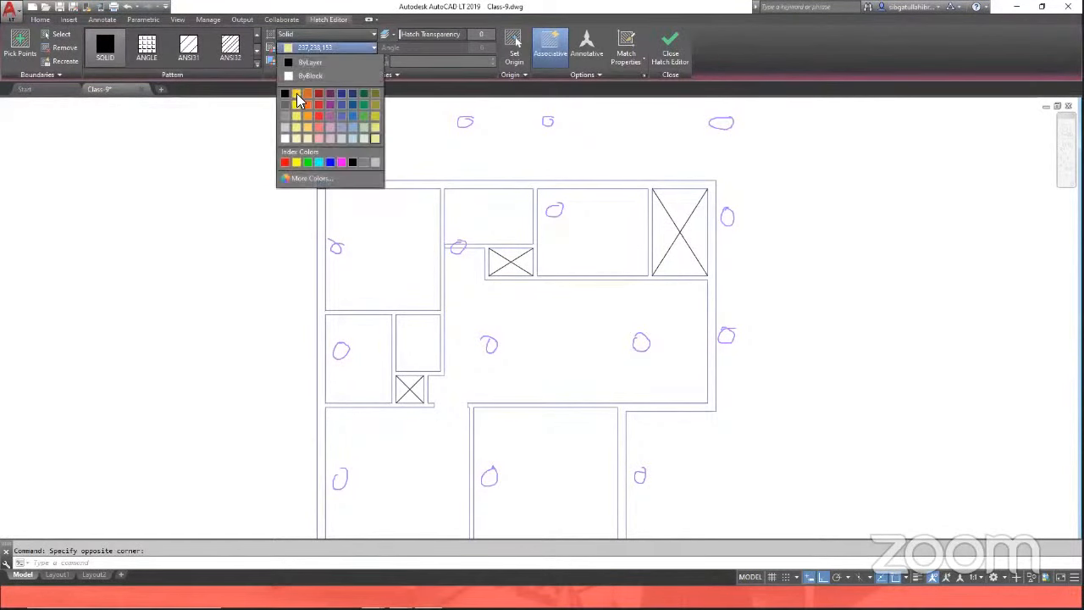
left_click(291, 101)
key("Escape")
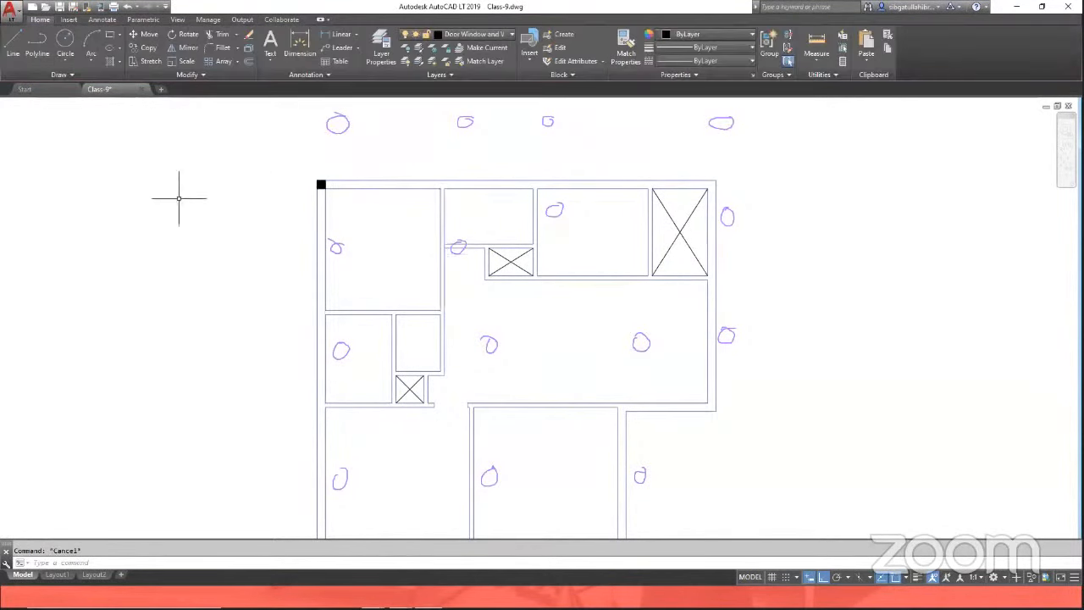
Step: Copy the hatched column, selecting it and picking its top-left corner as the base point, toward the next wall junction
type("co")
key("Return")
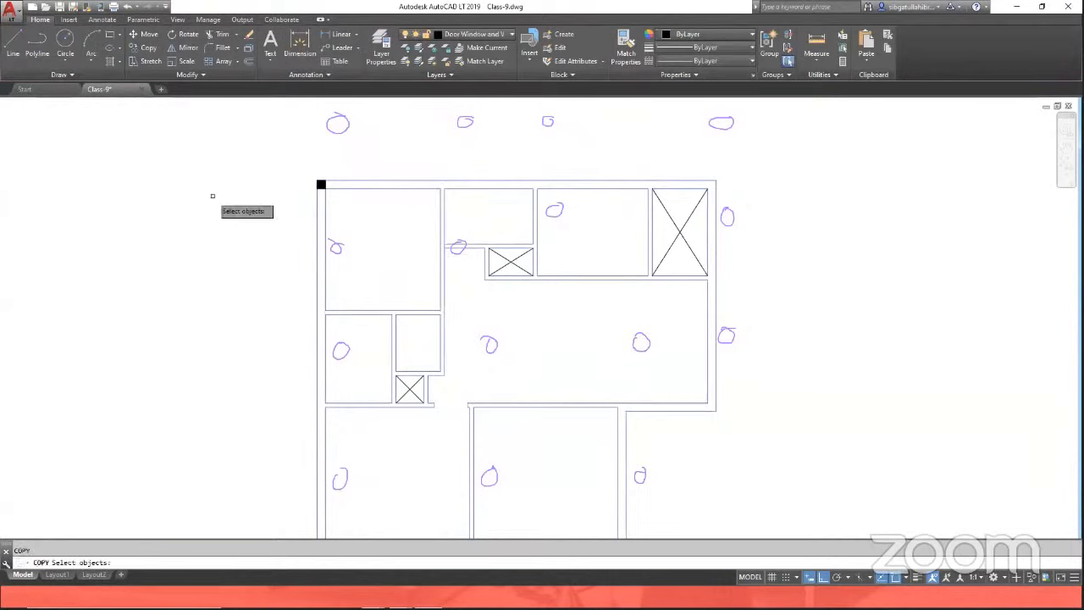
scroll(353, 195, "down", 1)
scroll(368, 360, "up", 1)
scroll(371, 388, "down", 1)
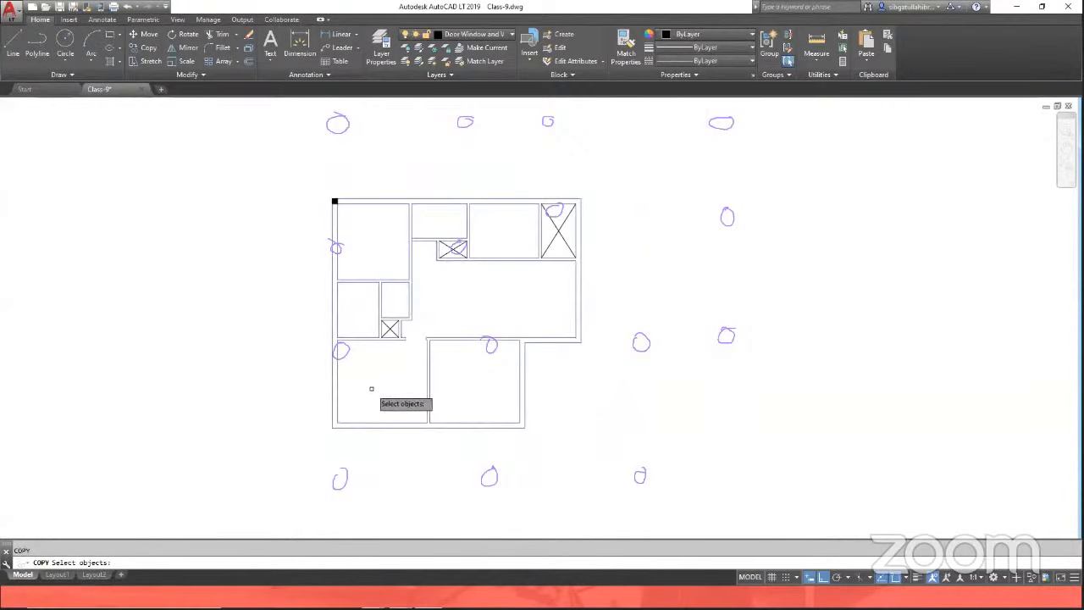
scroll(375, 319, "up", 1)
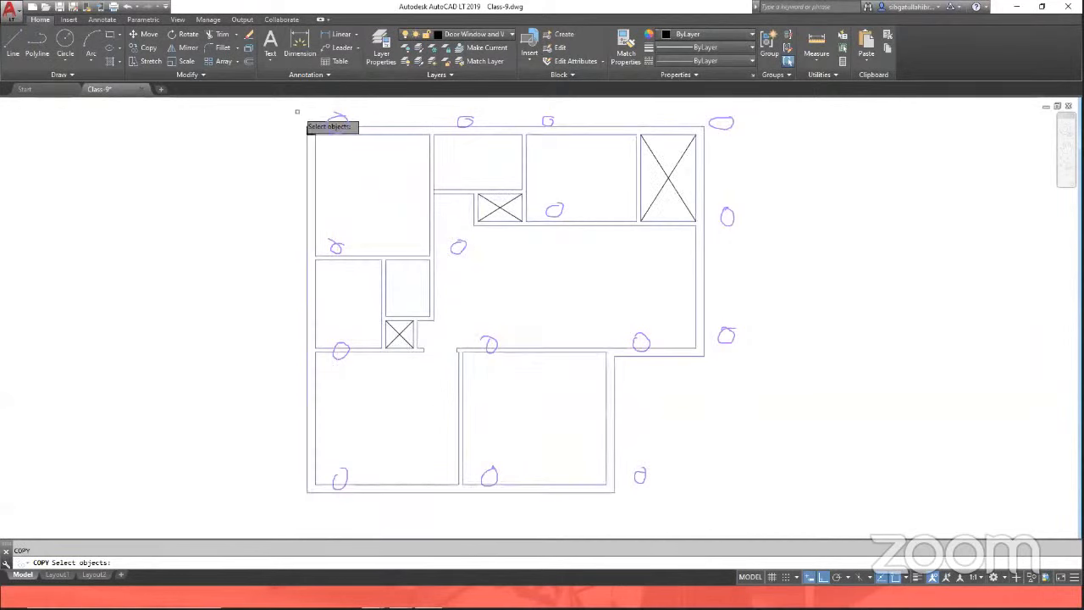
left_click(299, 114)
left_click(323, 146)
key("Return")
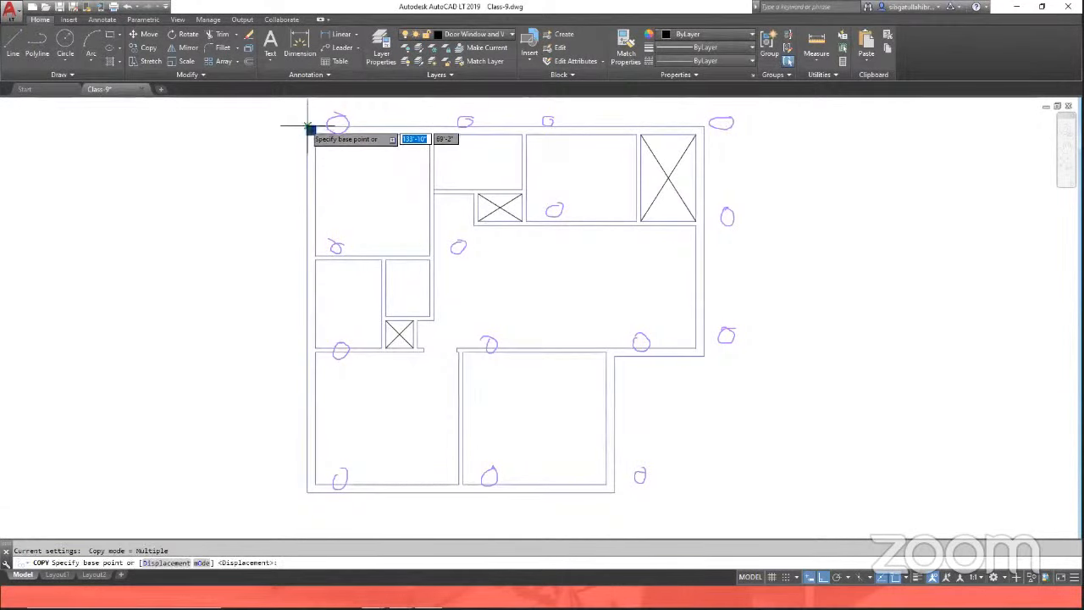
left_click(311, 130)
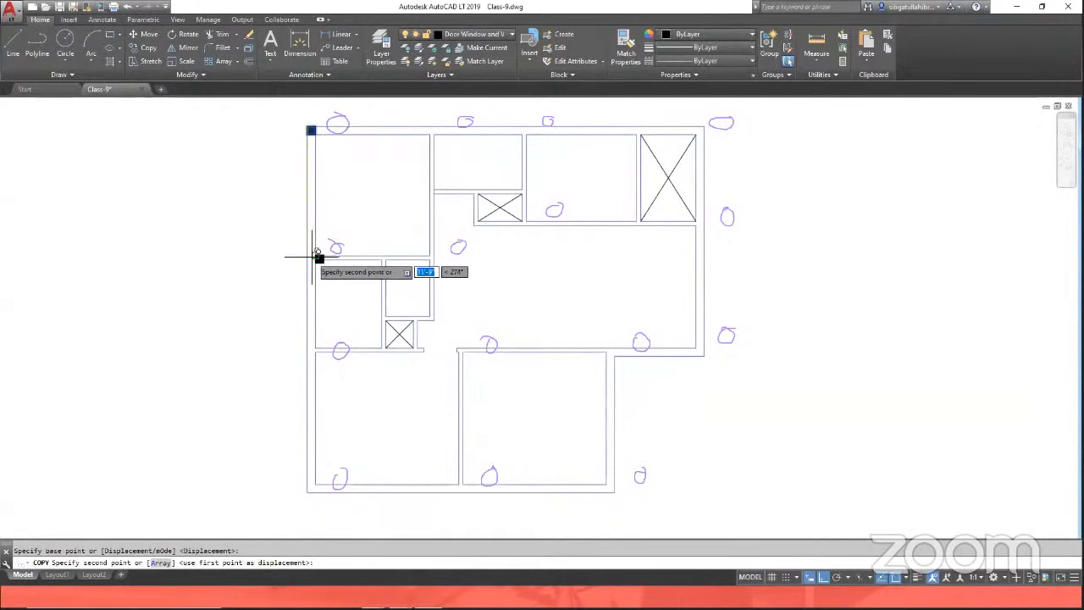
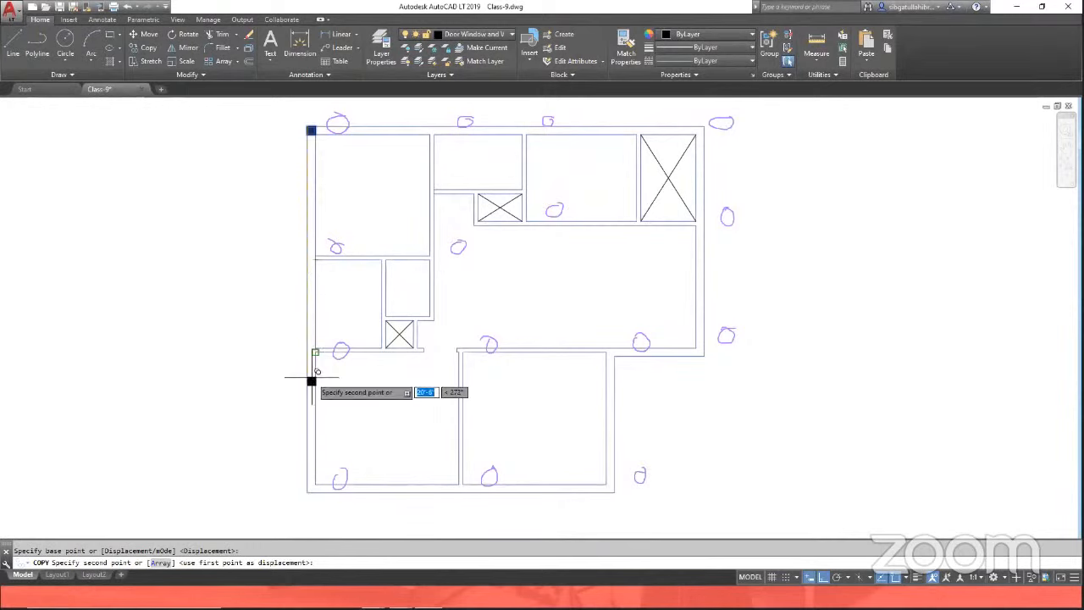
key("Escape")
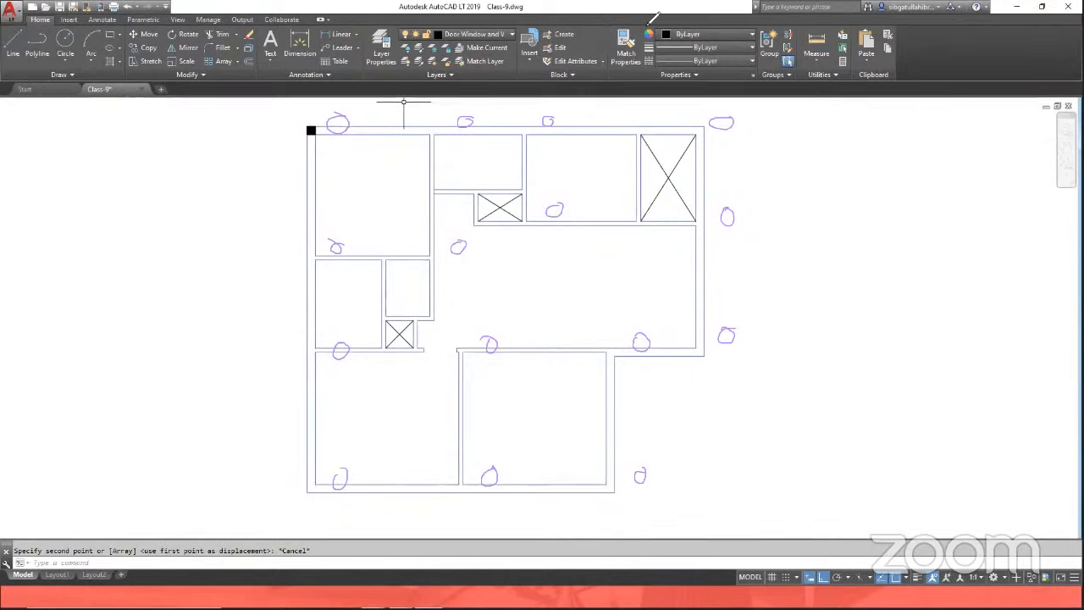
mouse_move(443, 128)
left_mouse_down()
mouse_move(751, 126)
mouse_move(719, 372)
mouse_move(564, 223)
mouse_move(343, 236)
left_mouse_up()
left_click(340, 350)
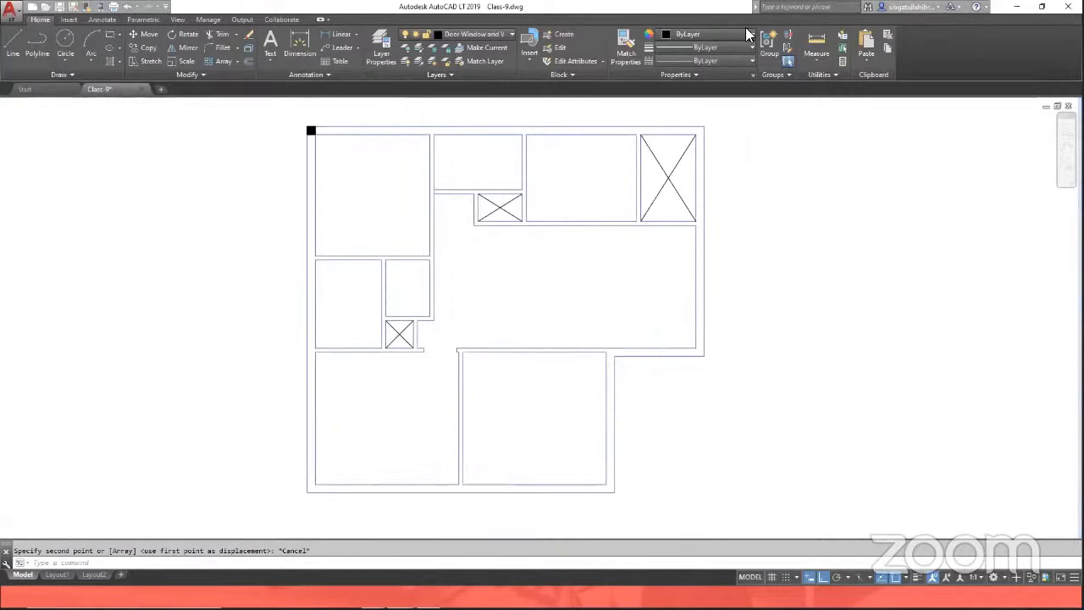
key("Return")
left_click(282, 104)
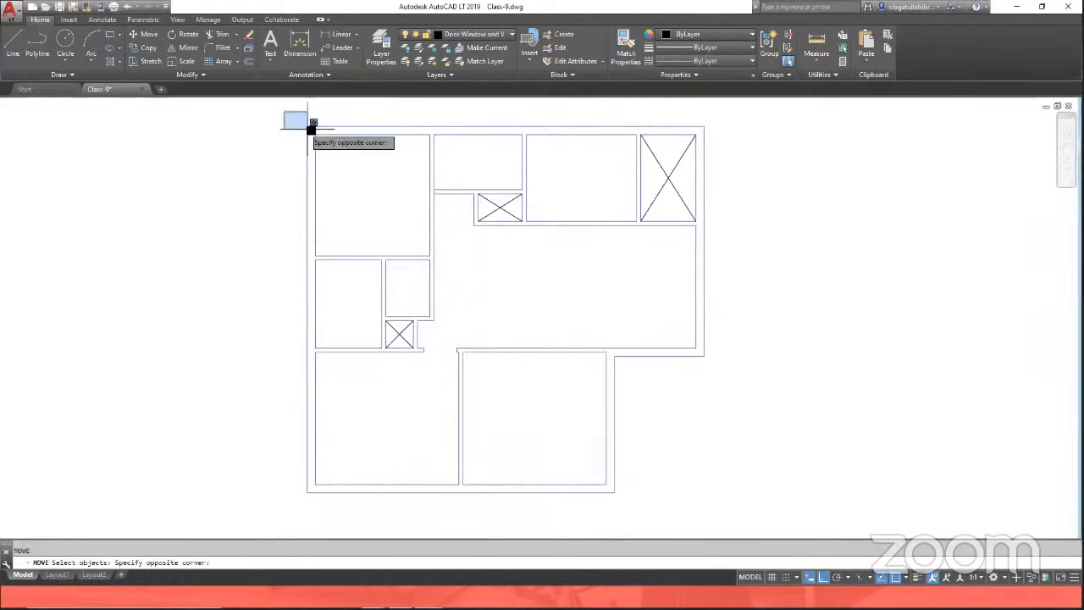
left_click(313, 134)
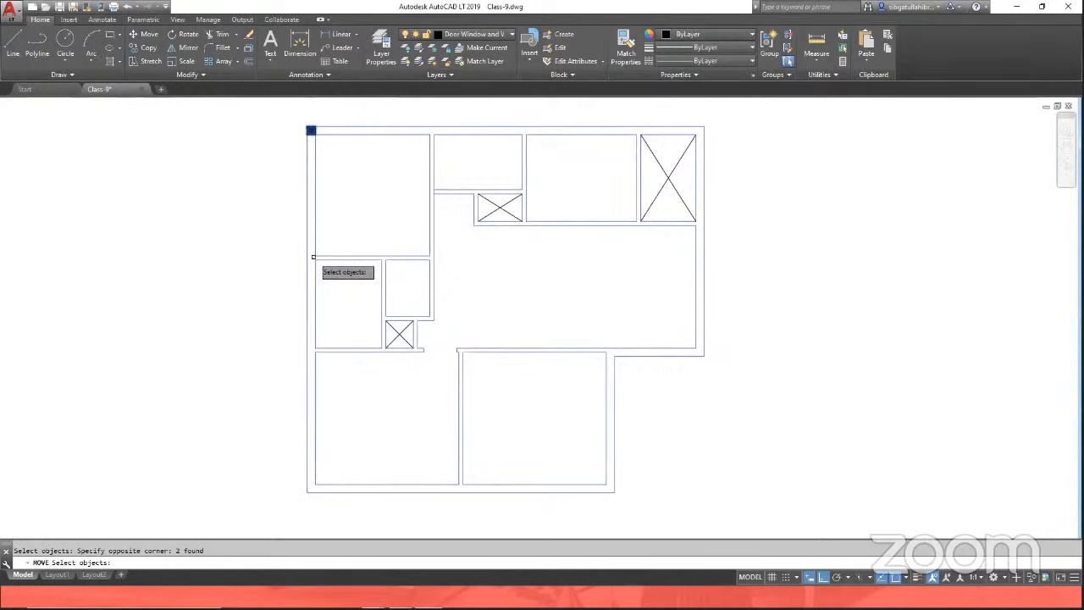
scroll(310, 254, "up", 2)
scroll(312, 254, "down", 2)
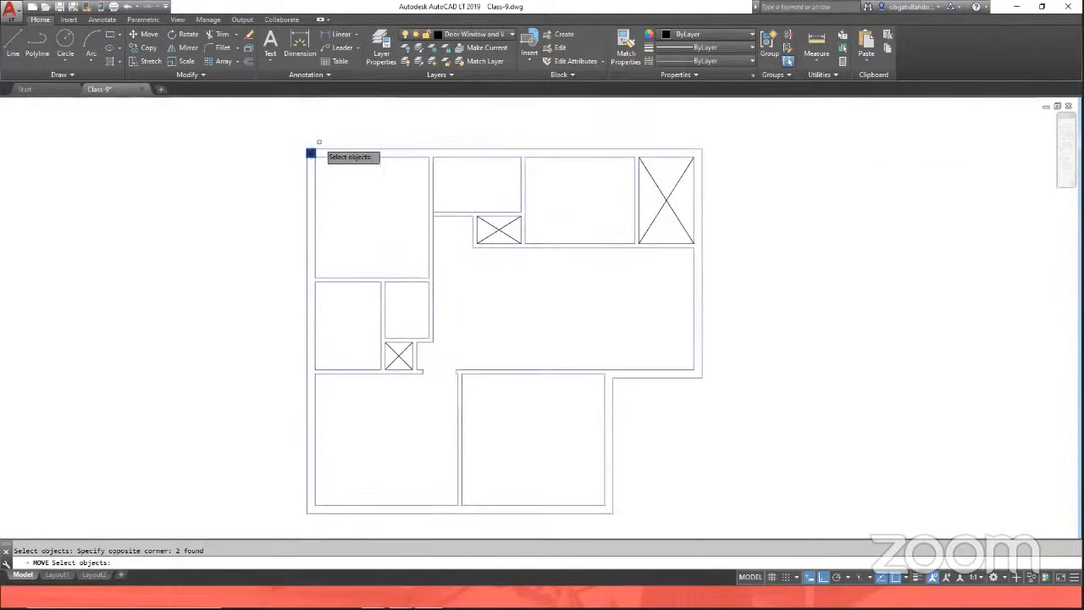
scroll(311, 153, "up", 4)
key("Return")
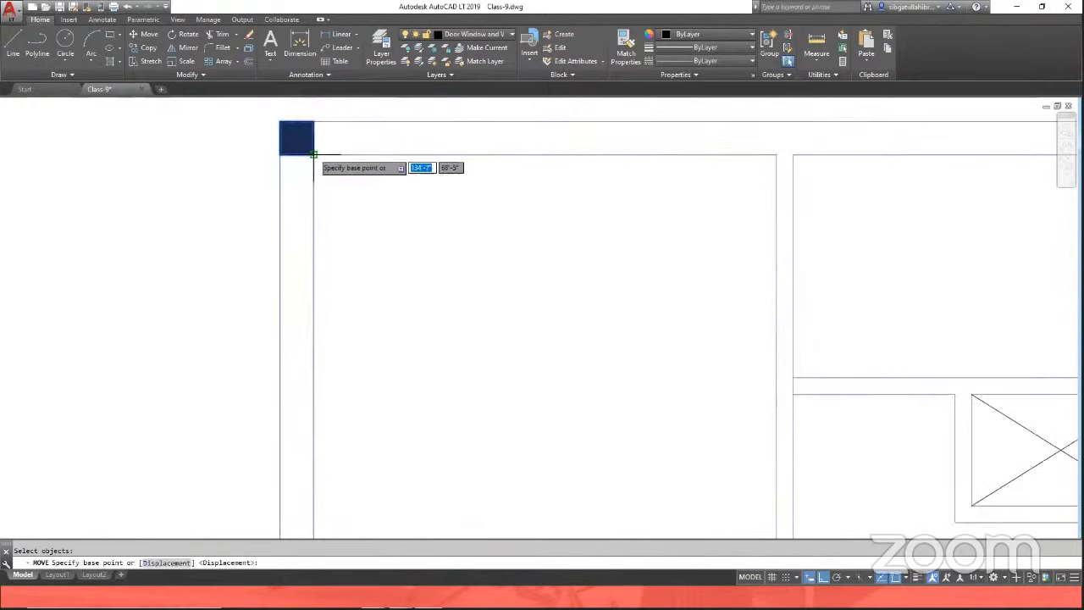
left_click(313, 155)
scroll(314, 161, "down", 3)
scroll(318, 203, "up", 3)
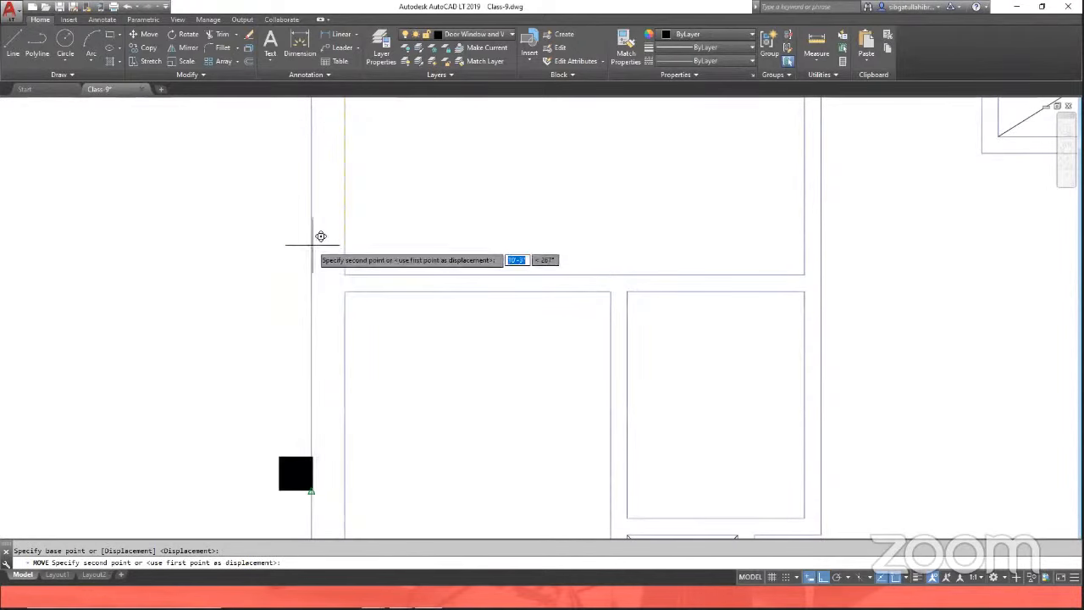
left_click(353, 280)
scroll(332, 191, "down", 2)
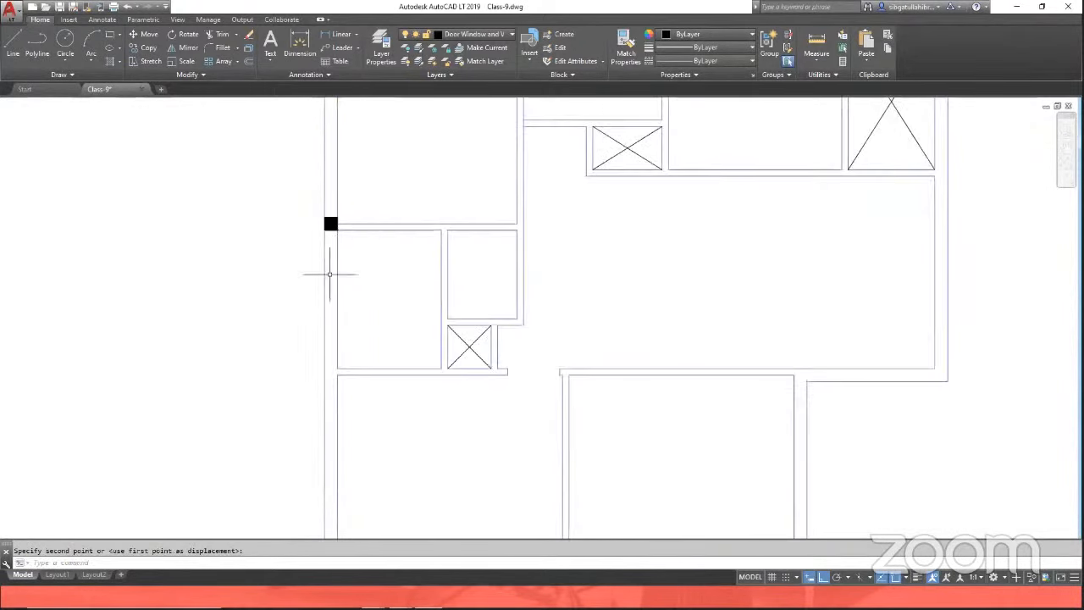
scroll(303, 276, "down", 4)
scroll(304, 277, "up", 5)
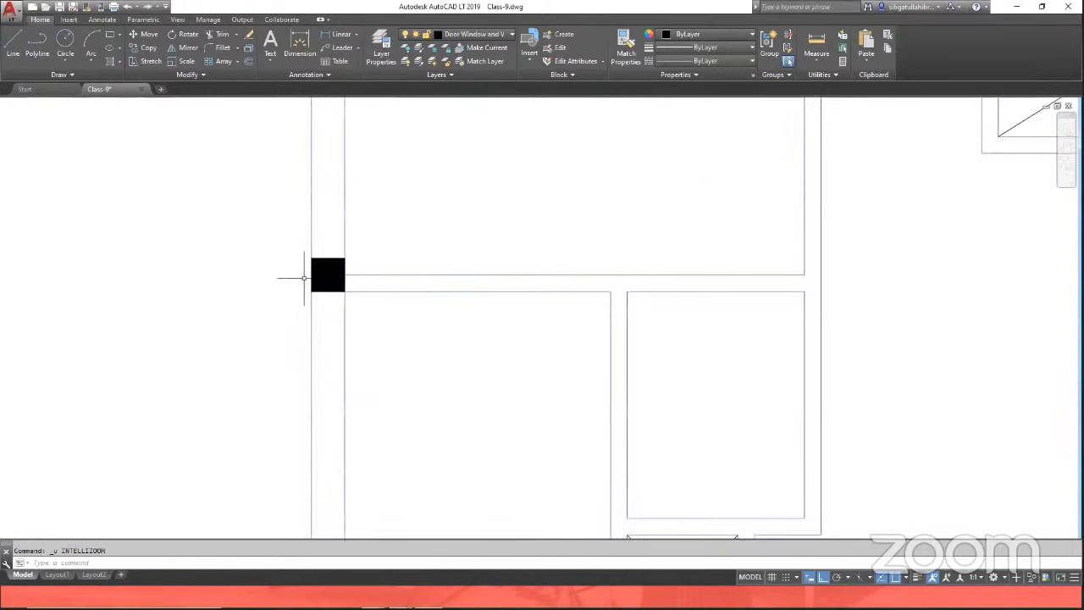
key("ctrl+z")
Step: Copy the top-left column, from its top-left corner, to the left wall's interior junction and the bottom-left outer corner
type("co")
key("Return")
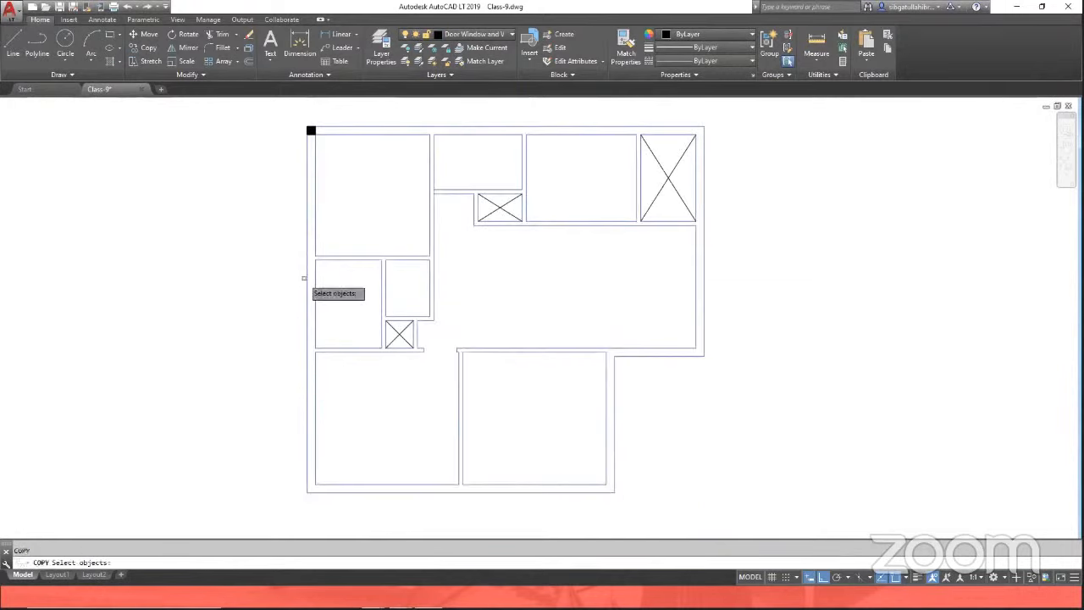
left_click(298, 112)
left_click(324, 154)
key("Return")
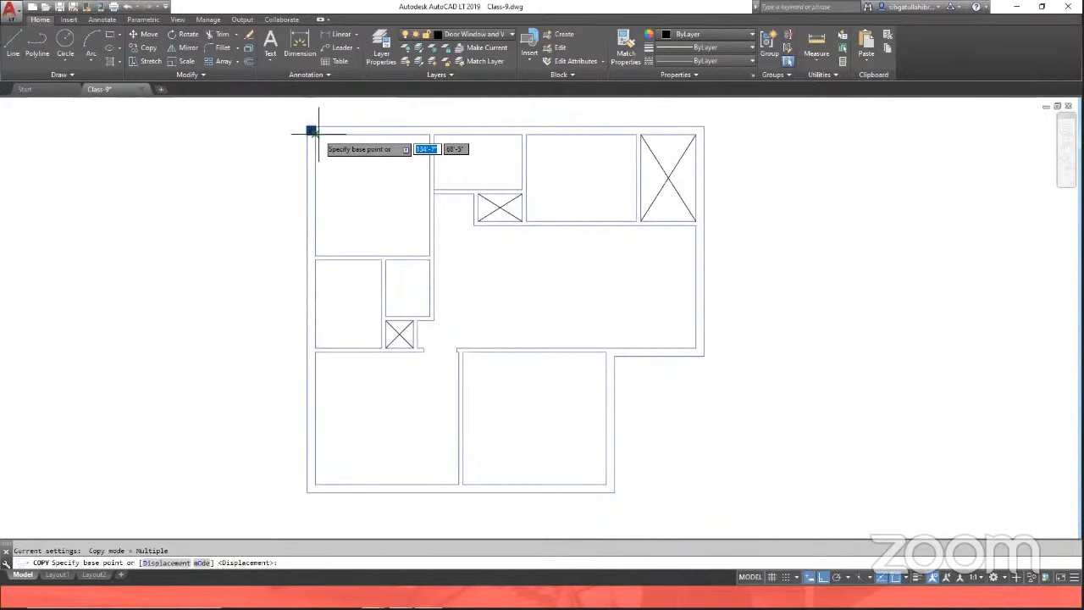
left_click(310, 133)
scroll(311, 254, "up", 3)
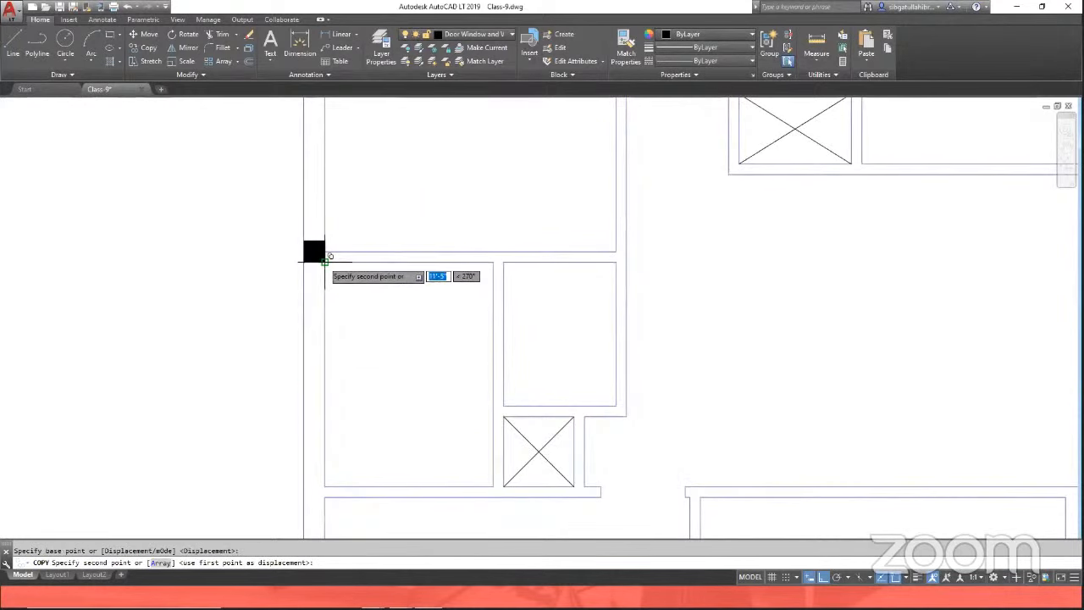
left_click(310, 260)
scroll(334, 254, "down", 4)
scroll(331, 356, "up", 4)
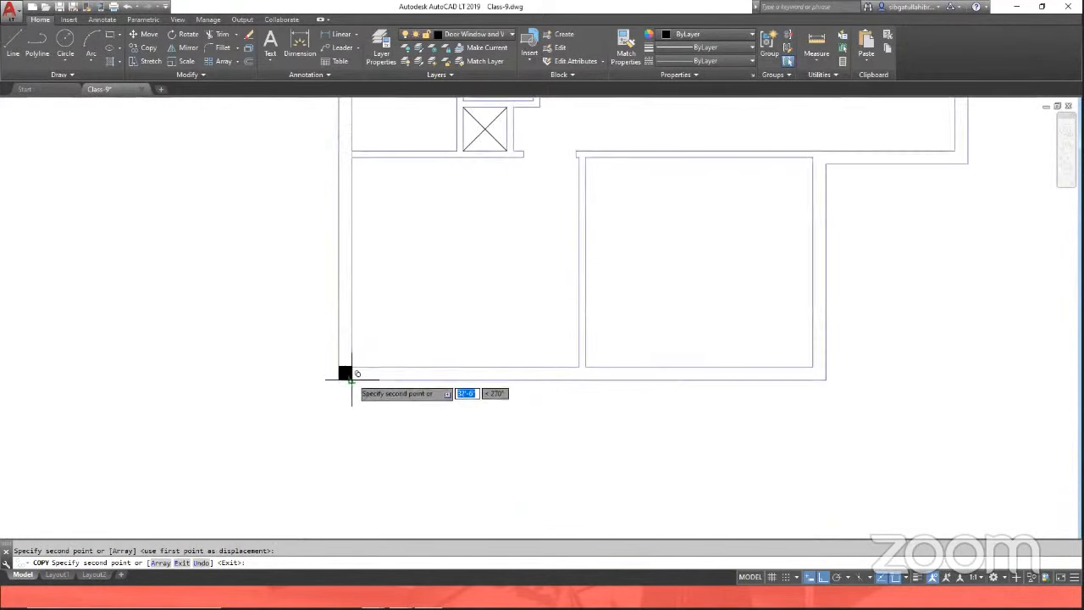
scroll(331, 365, "up", 2)
left_click(339, 380)
key("Return")
scroll(387, 375, "down", 5)
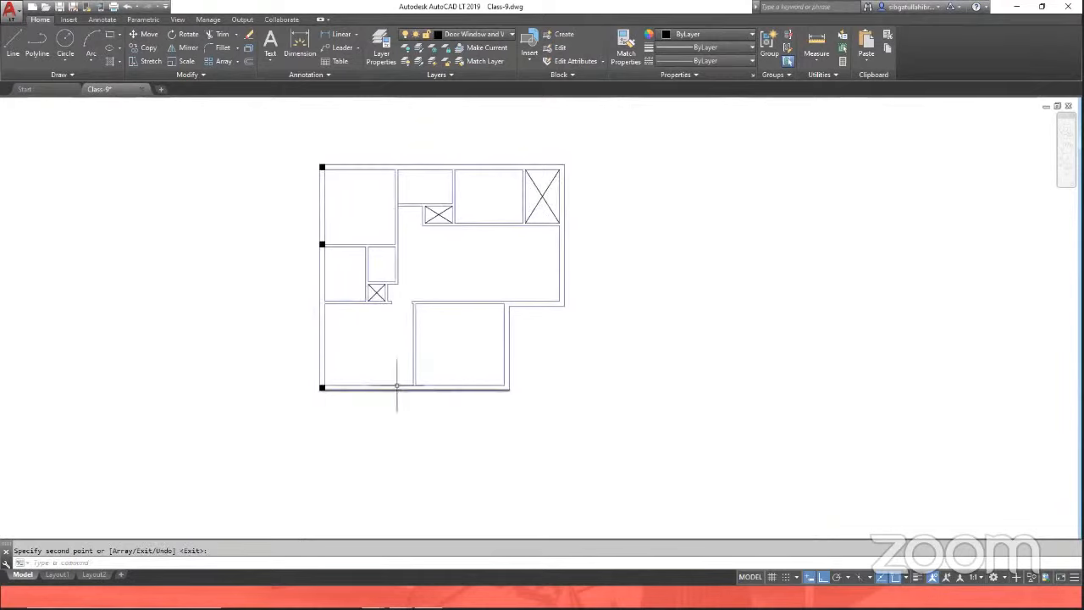
Step: Copy the bottom-left column up the left wall to the next interior wall junction
type("ct ")
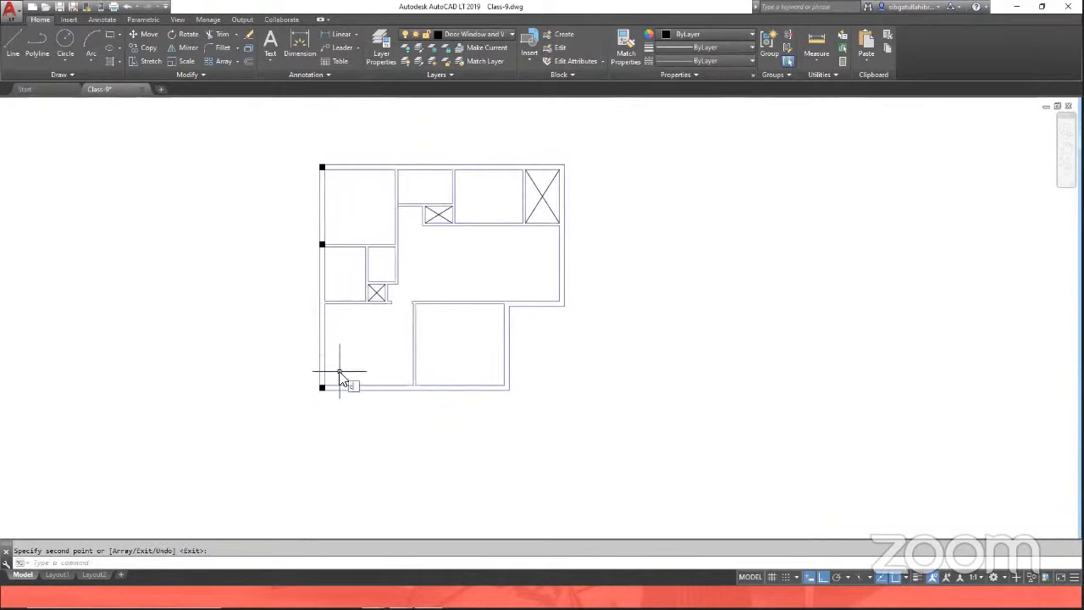
type("o")
key("Return")
left_click(301, 364)
left_click(345, 421)
scroll(299, 374, "up", 2)
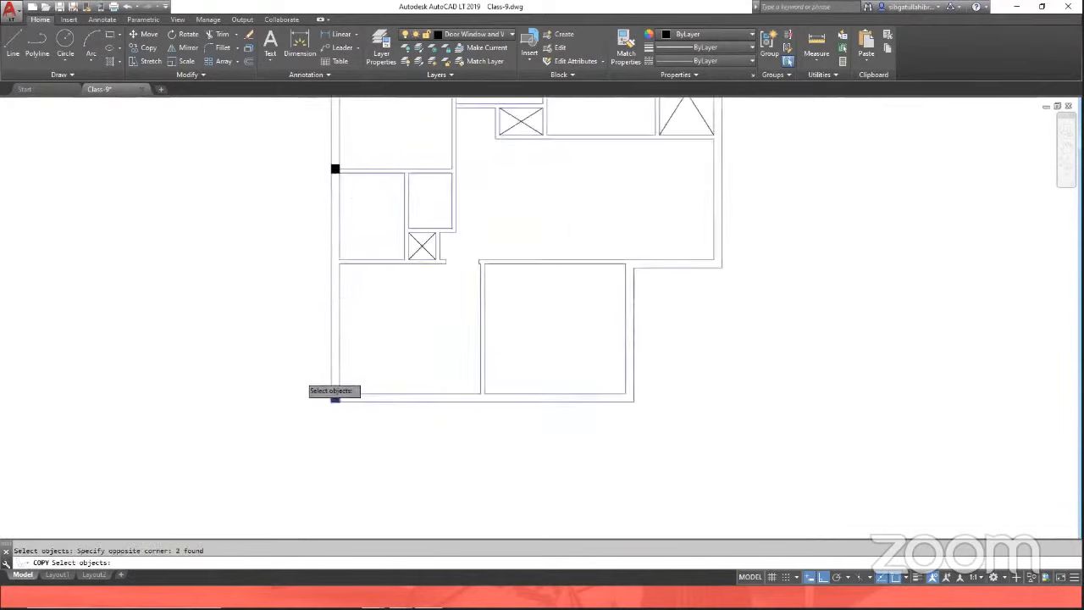
key("Return")
scroll(335, 390, "up", 2)
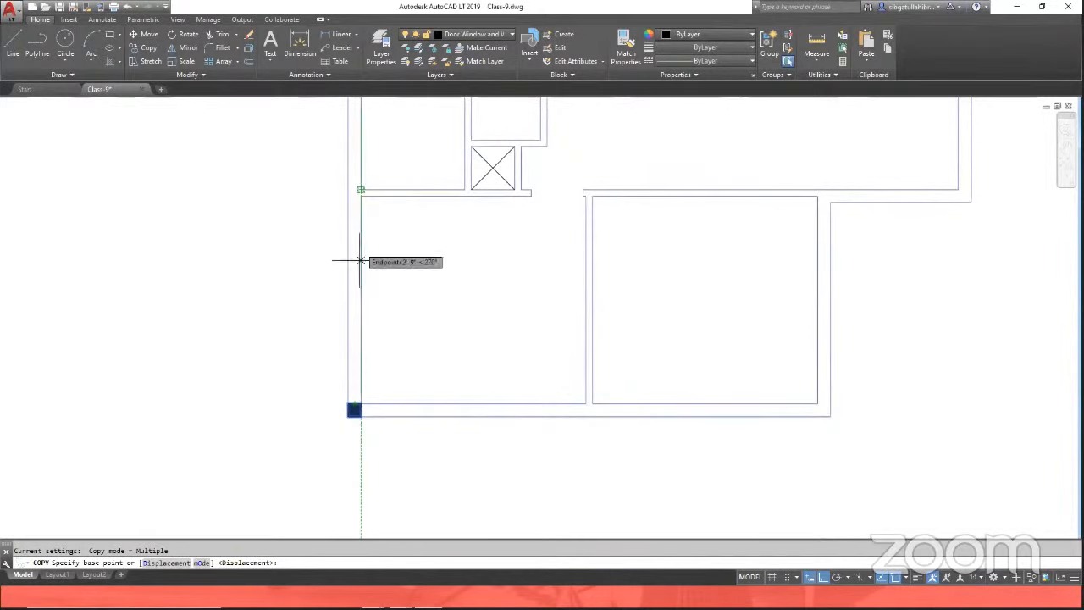
left_click(361, 403)
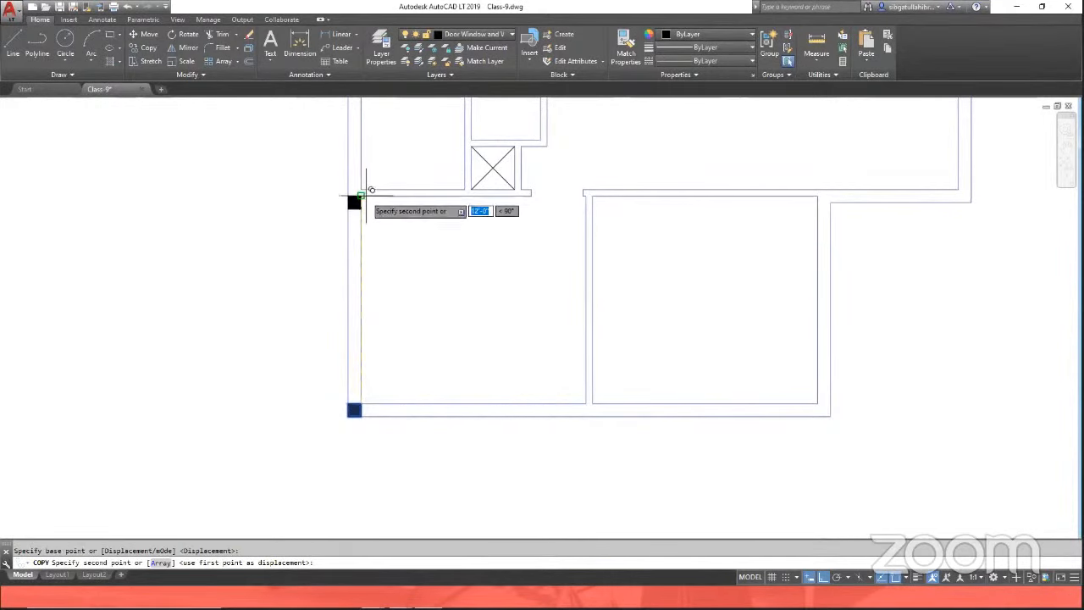
left_click(361, 196)
key("Return")
scroll(412, 339, "down", 3)
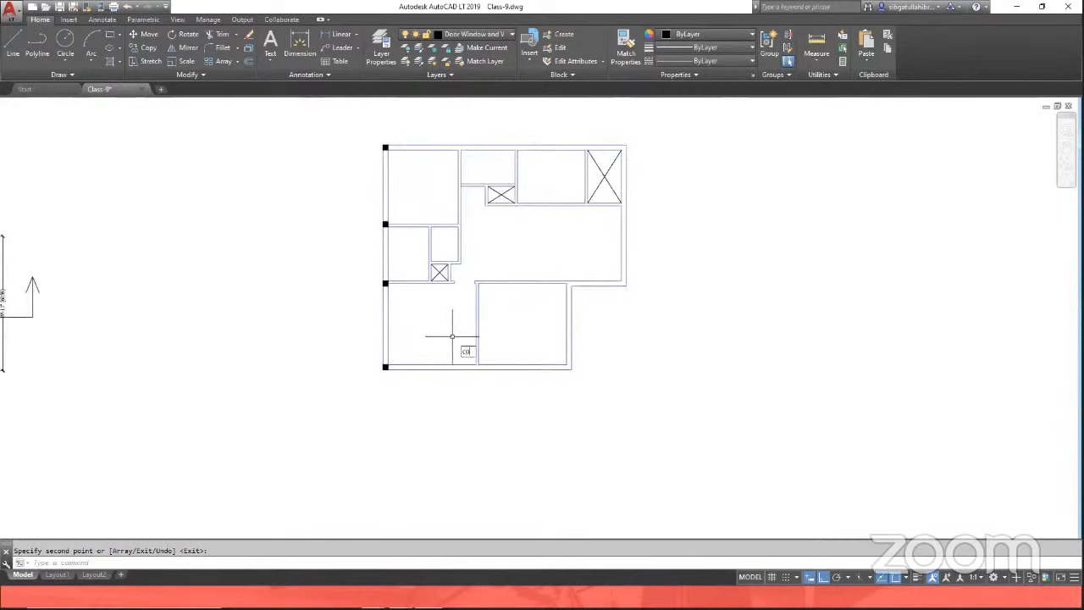
Step: Copy the bottom-left column along the bottom wall to the middle wall junction and the bottom-right outer corner
type("co")
key("Return")
left_click(366, 361)
left_click(416, 395)
key("Return")
scroll(387, 368, "up", 4)
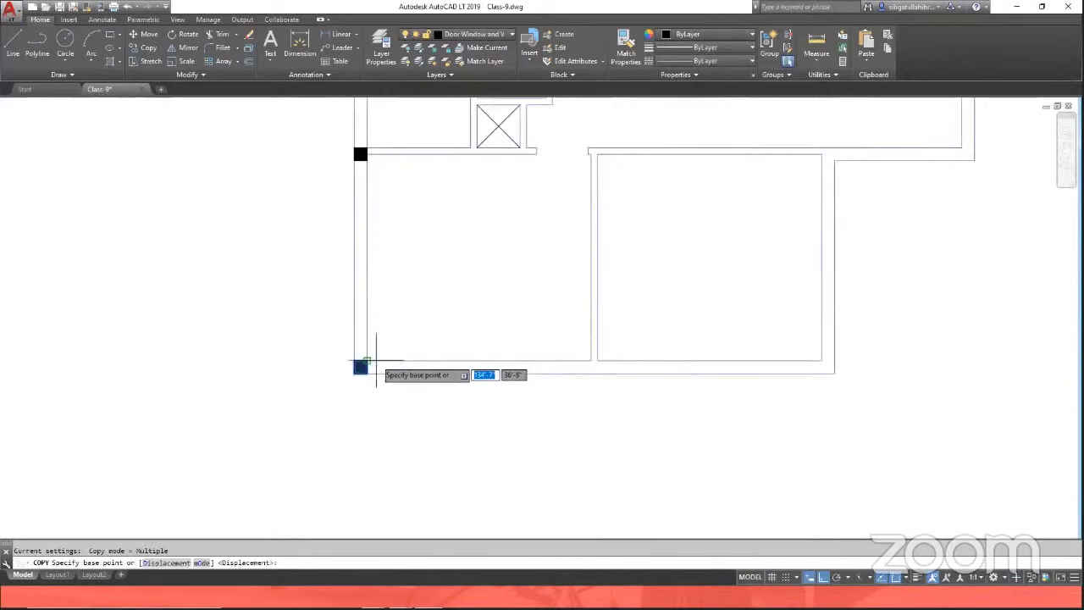
left_click(362, 367)
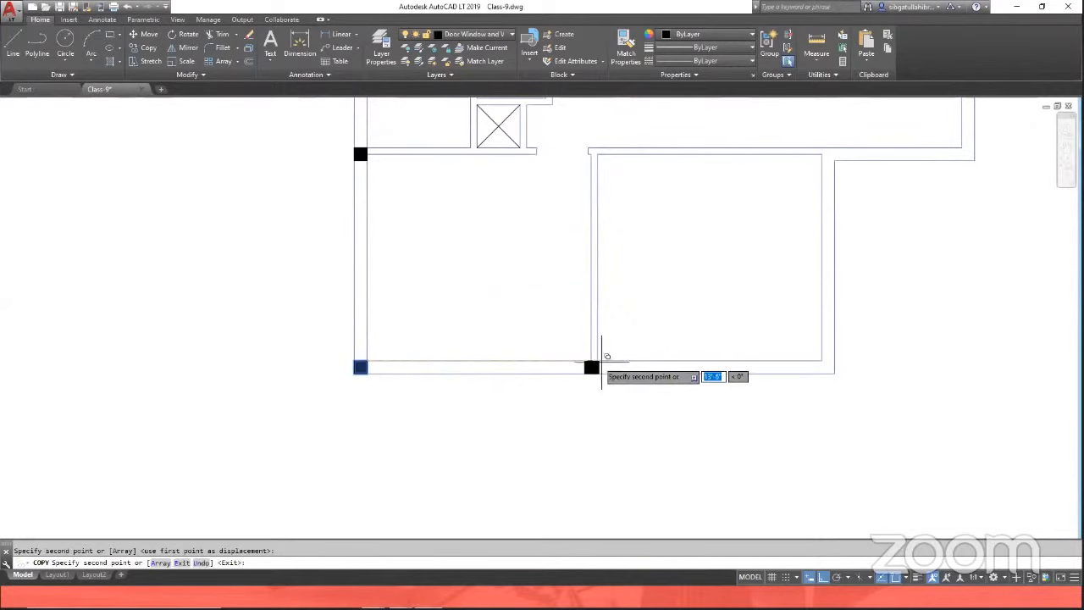
left_click(600, 362)
left_click(829, 364)
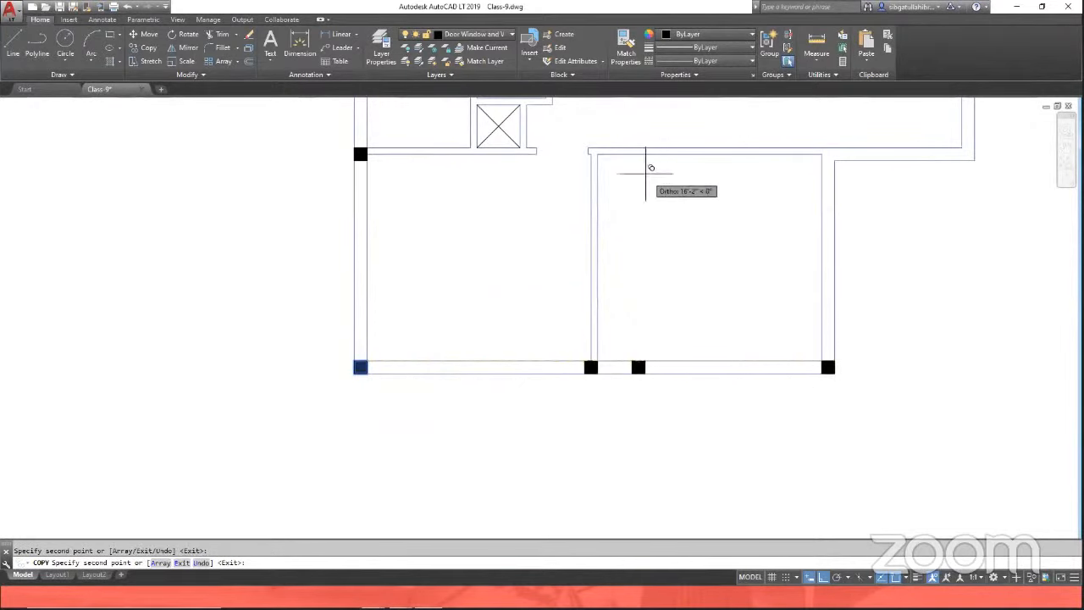
key("Return")
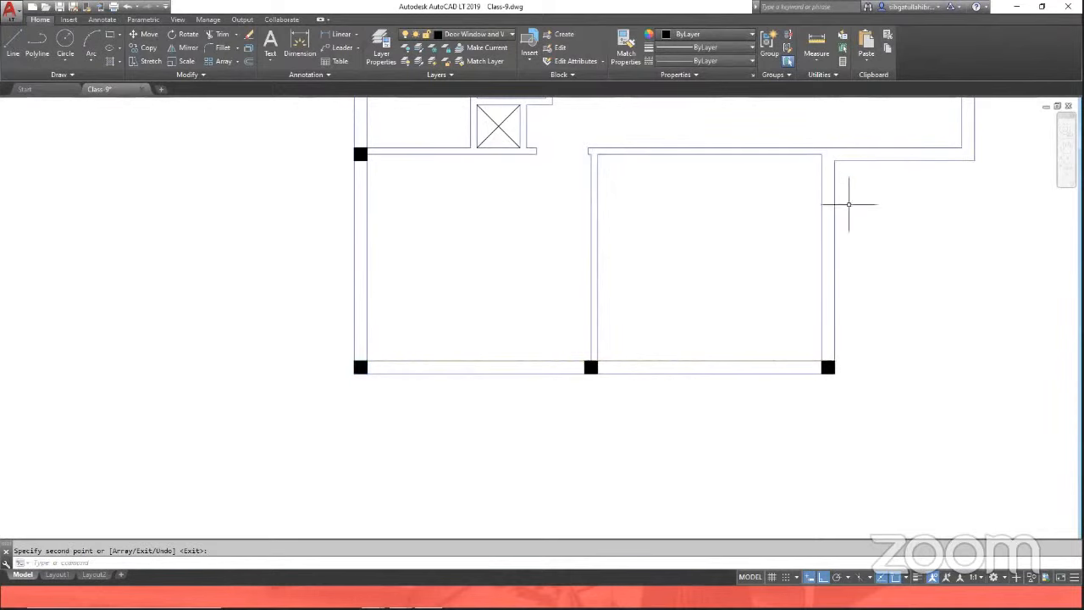
Step: Copy the bottom-right column up the right wall to the room's top-right wall junction
key("Return")
left_click(808, 341)
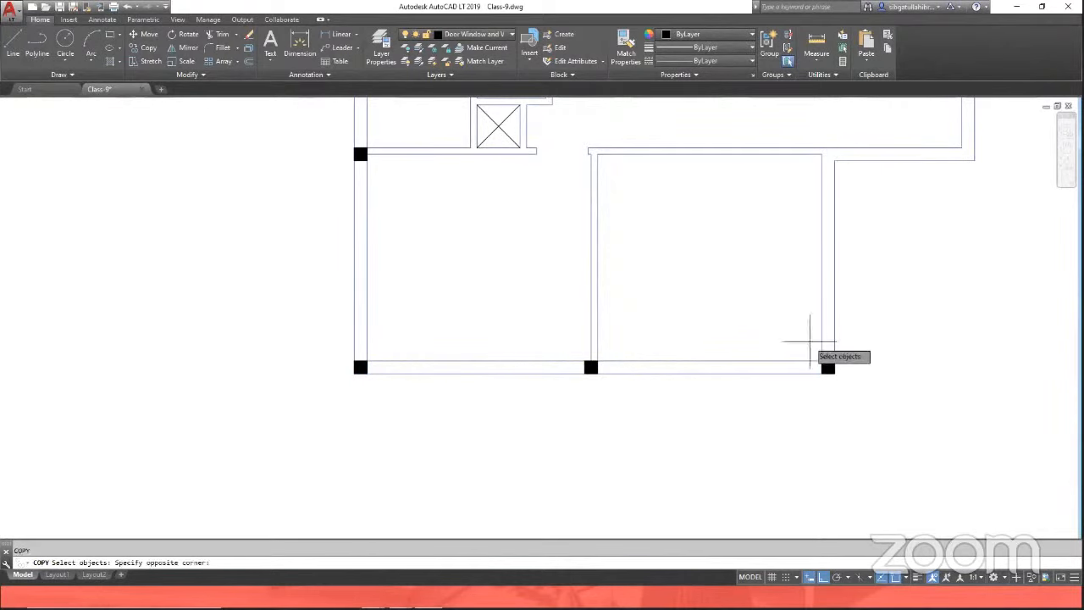
left_click(852, 408)
key("Return")
left_click(822, 361)
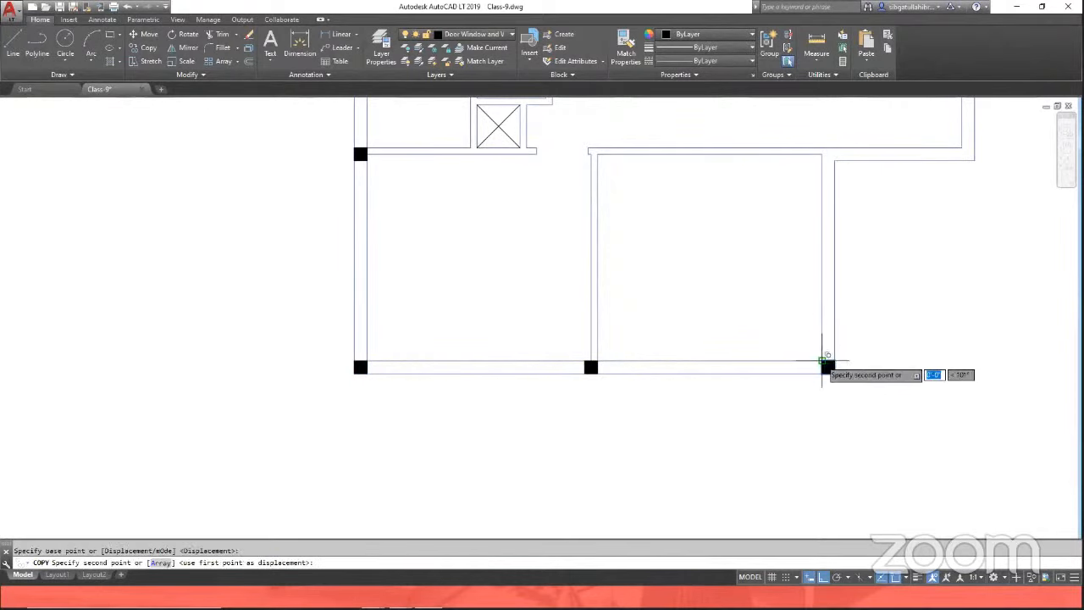
left_click(822, 148)
key("Return")
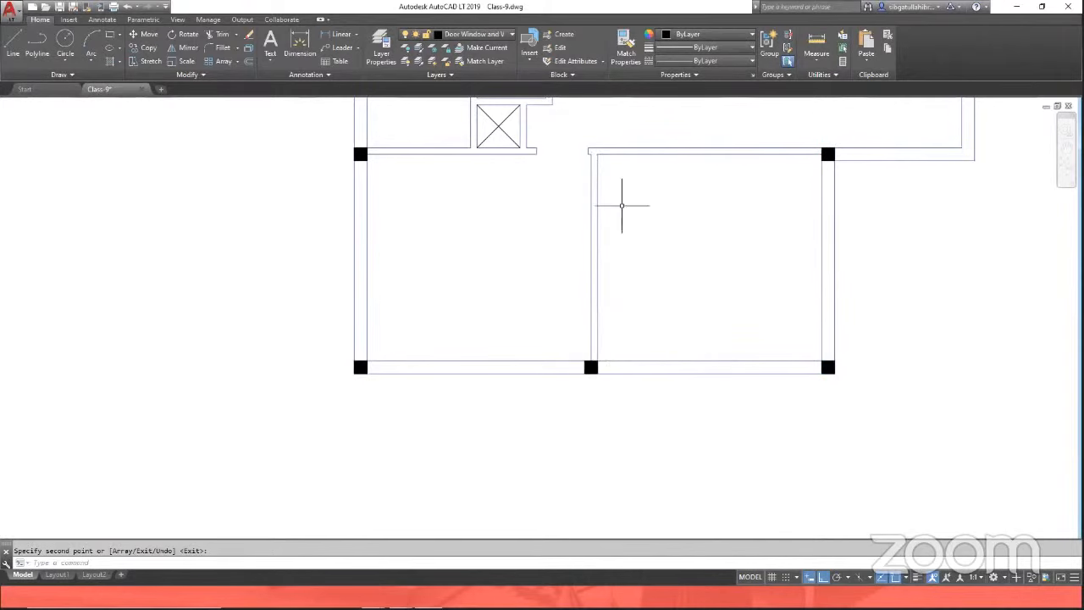
Step: Copy the bottom-middle column up to the interior wall junction at the top of the room
key("Return")
left_click(579, 346)
left_click(608, 394)
key("Return")
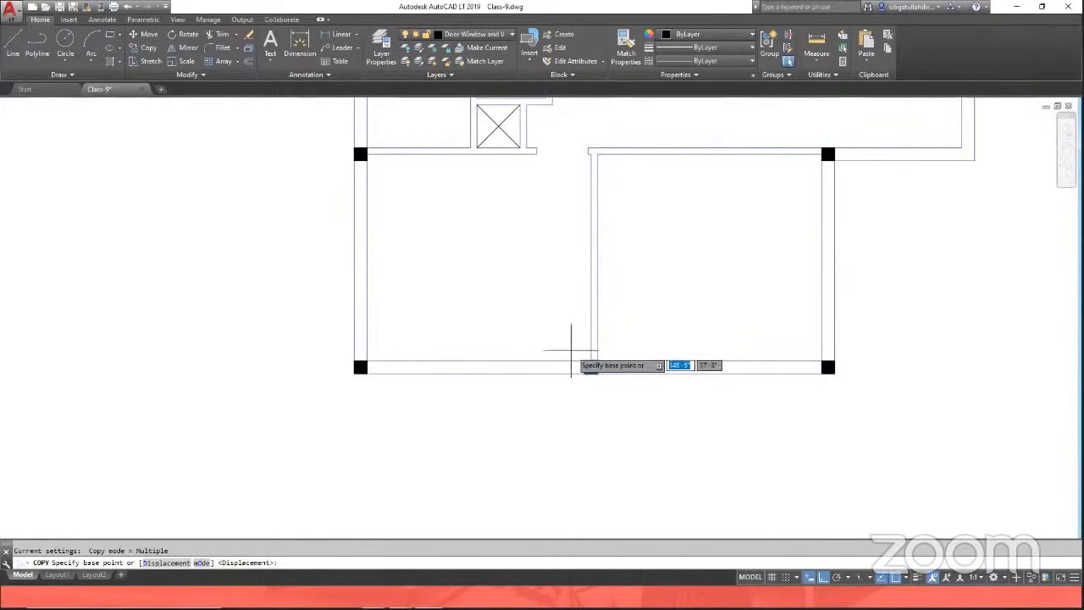
scroll(583, 364, "up", 4)
left_click(588, 366)
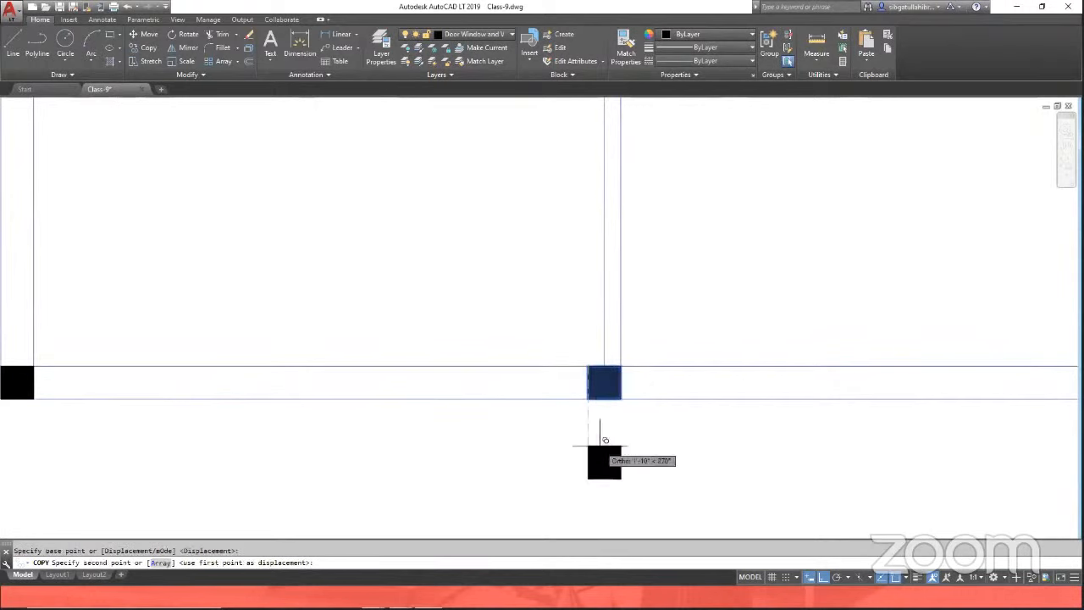
scroll(593, 356, "down", 4)
scroll(587, 292, "up", 4)
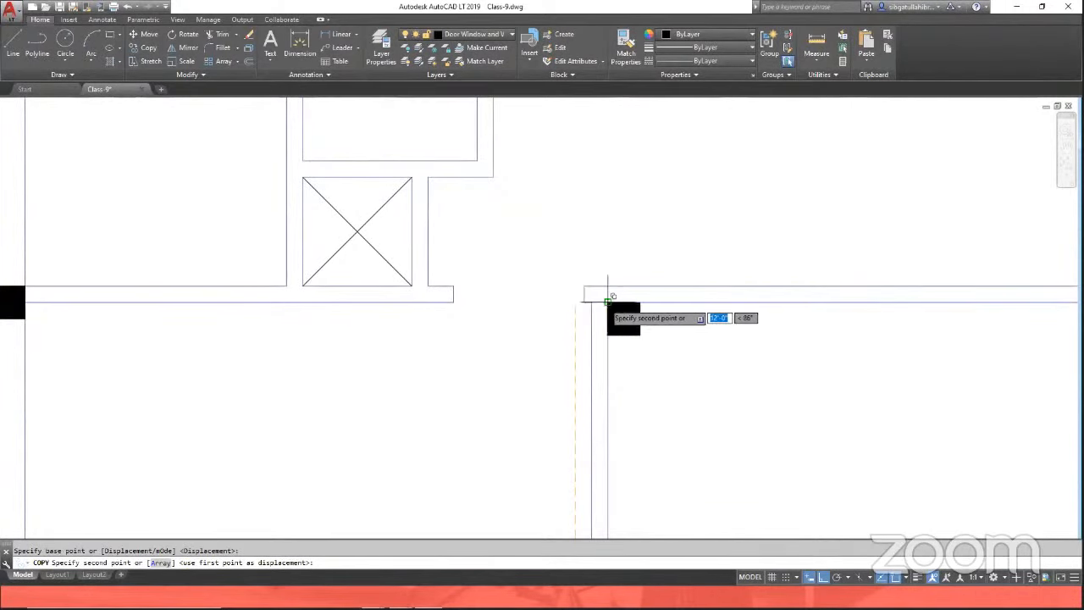
left_click(608, 303)
key("Escape")
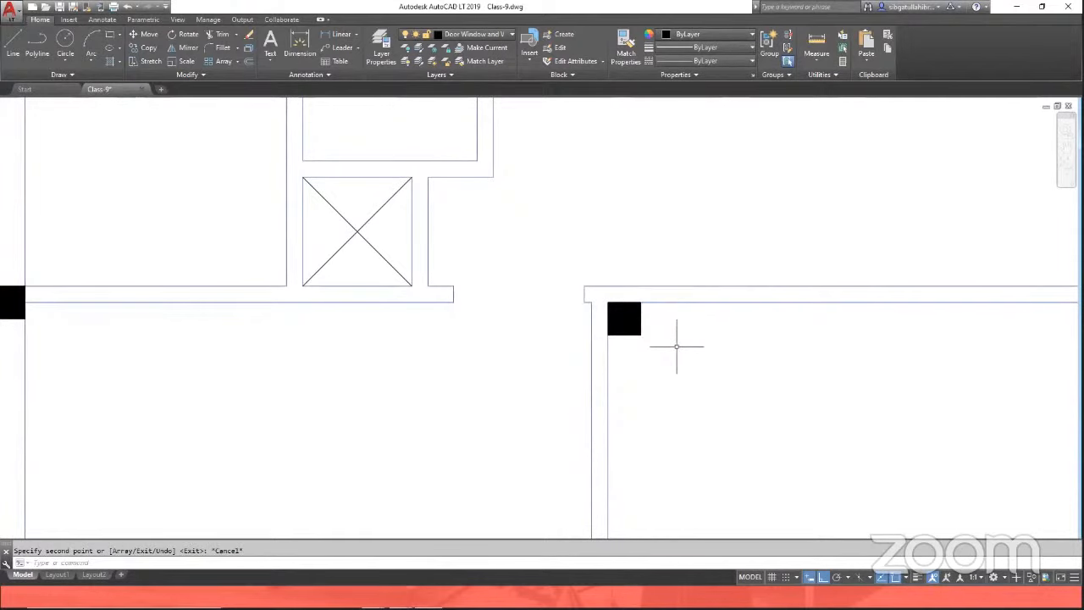
type("m")
key("Return")
left_click(576, 250)
left_click(647, 320)
key("Return")
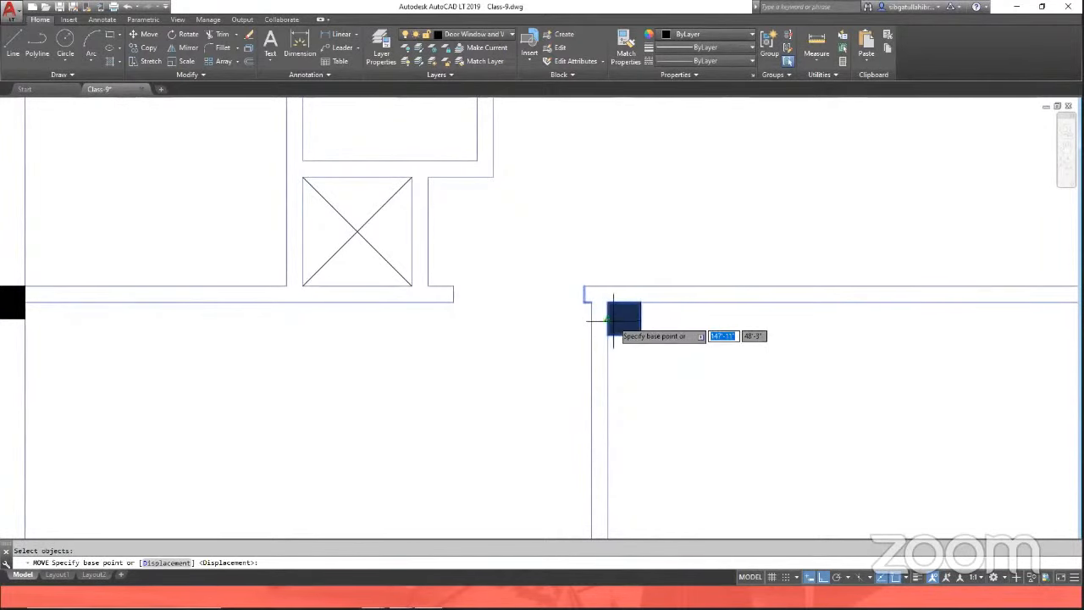
key("Escape")
Step: Move the new column up so it sits inside the wall junction at the top of the room
key("Return")
scroll(608, 302, "up", 2)
left_click(596, 286)
left_click(673, 363)
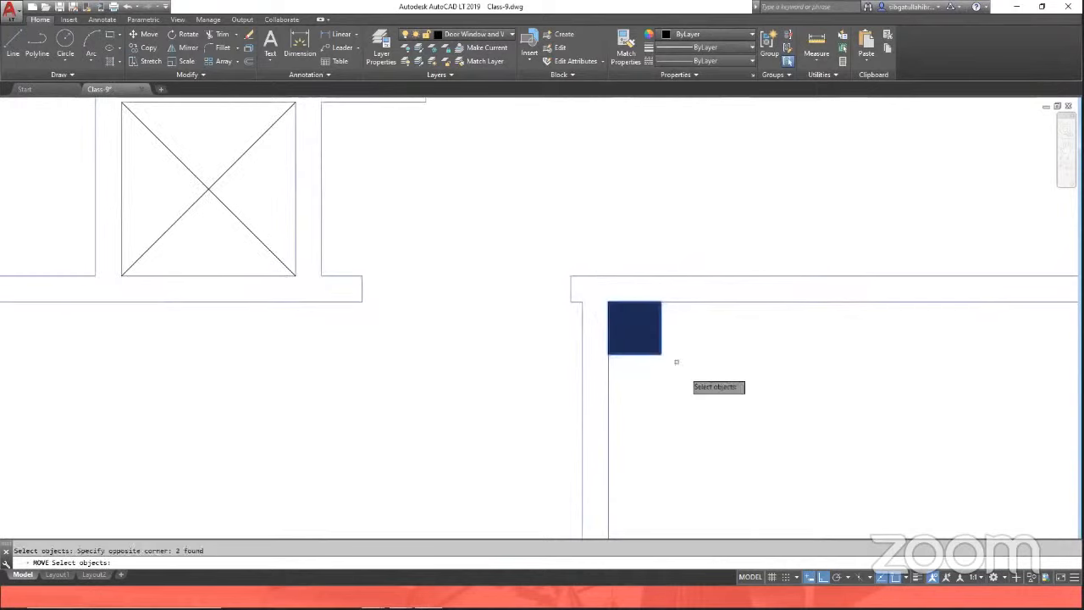
key("Return")
left_click(608, 302)
left_click(608, 275)
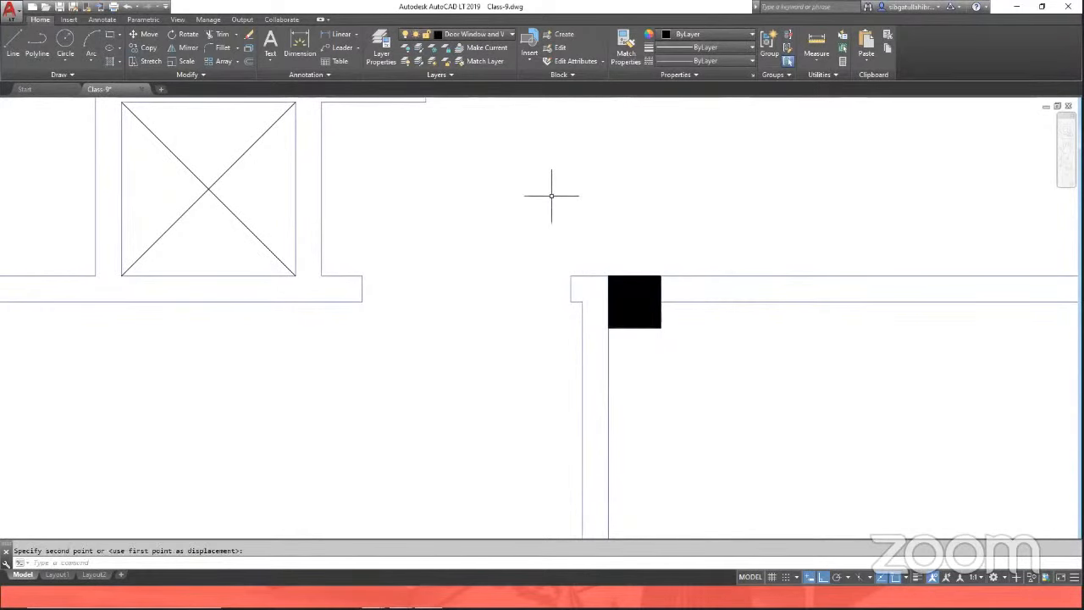
scroll(551, 196, "down", 6)
key("space")
left_click(533, 406)
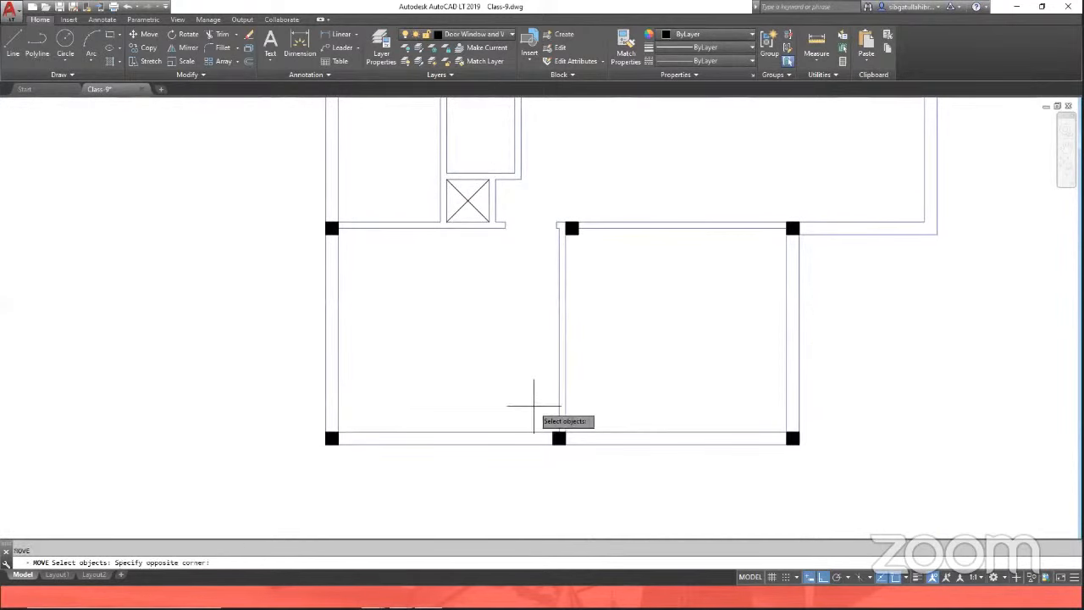
left_click(597, 493)
key("space")
key("Escape")
key("Escape")
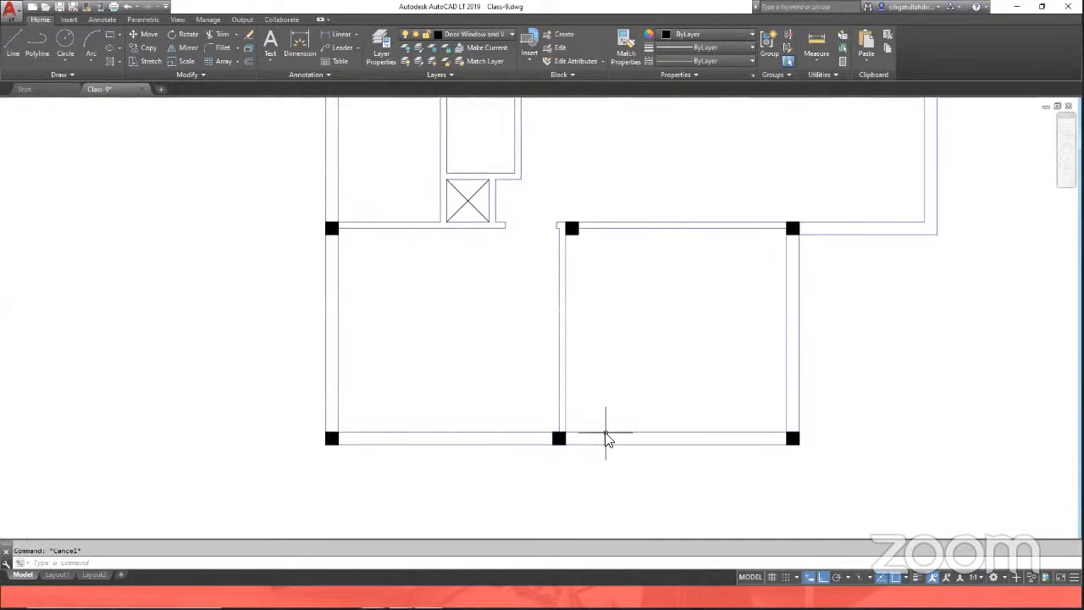
Step: Move the column at the bottom-middle wall junction so it lines up under the interior wall
key("space")
left_click(540, 416)
left_click(586, 456)
scroll(569, 440, "up", 6)
key("space")
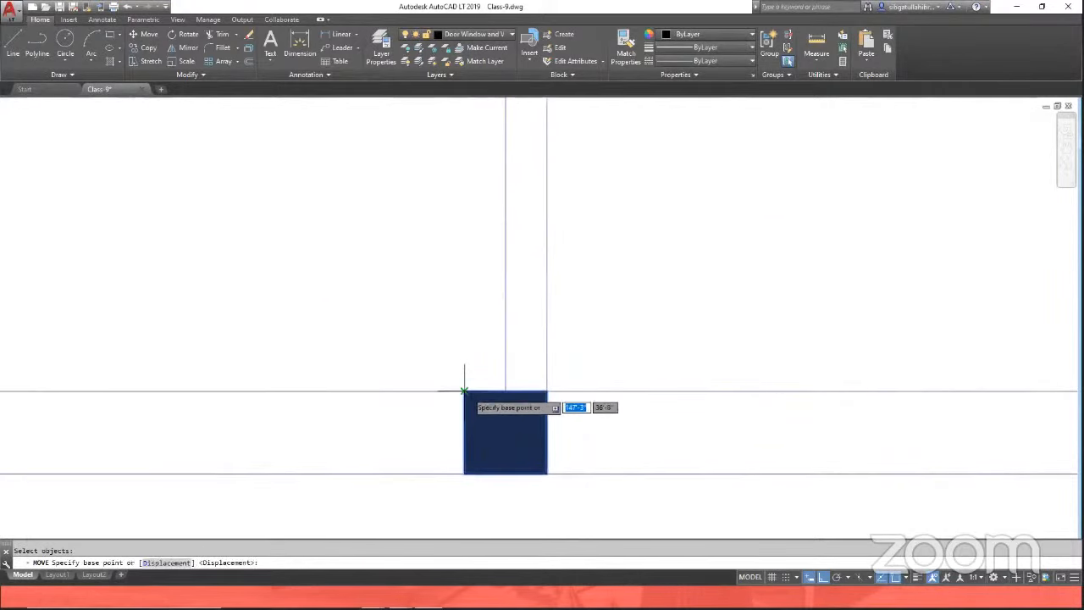
left_click(548, 391)
scroll(566, 443, "down", 6)
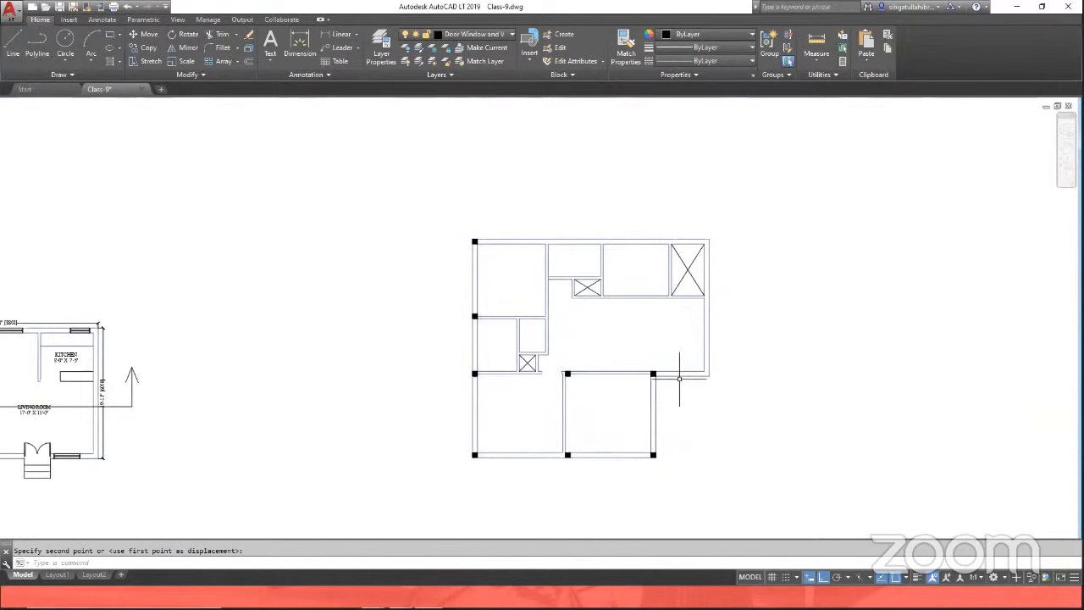
Step: Copy the column at the room's top-right corner across to the junction on the right outer wall
scroll(679, 379, "up", 2)
type("co")
key("space")
scroll(636, 370, "up", 2)
left_click(612, 341)
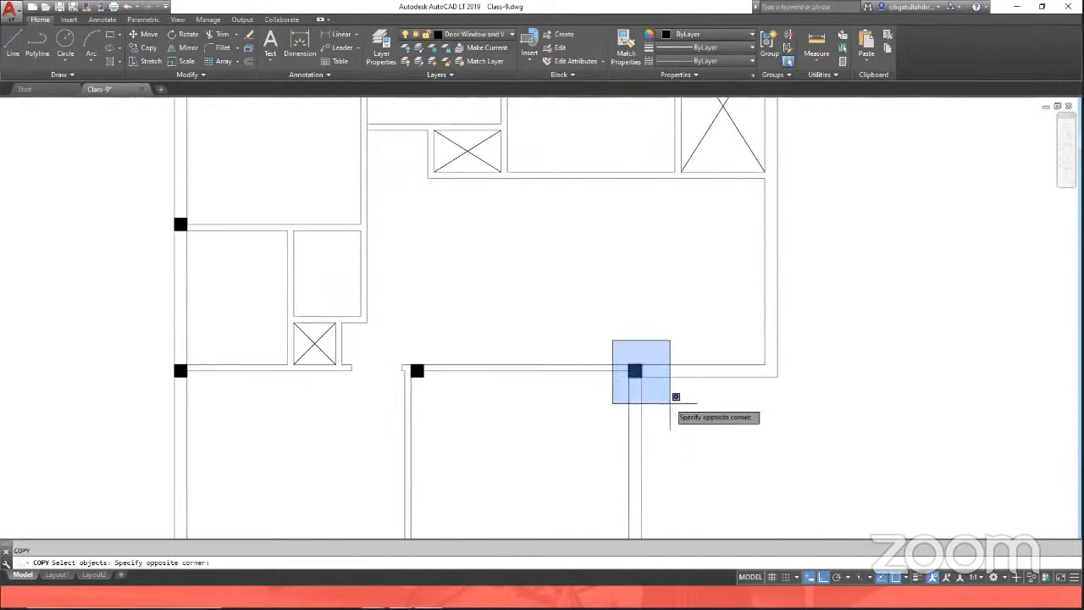
left_click(674, 396)
scroll(654, 388, "up", 3)
key("space")
left_click(628, 363)
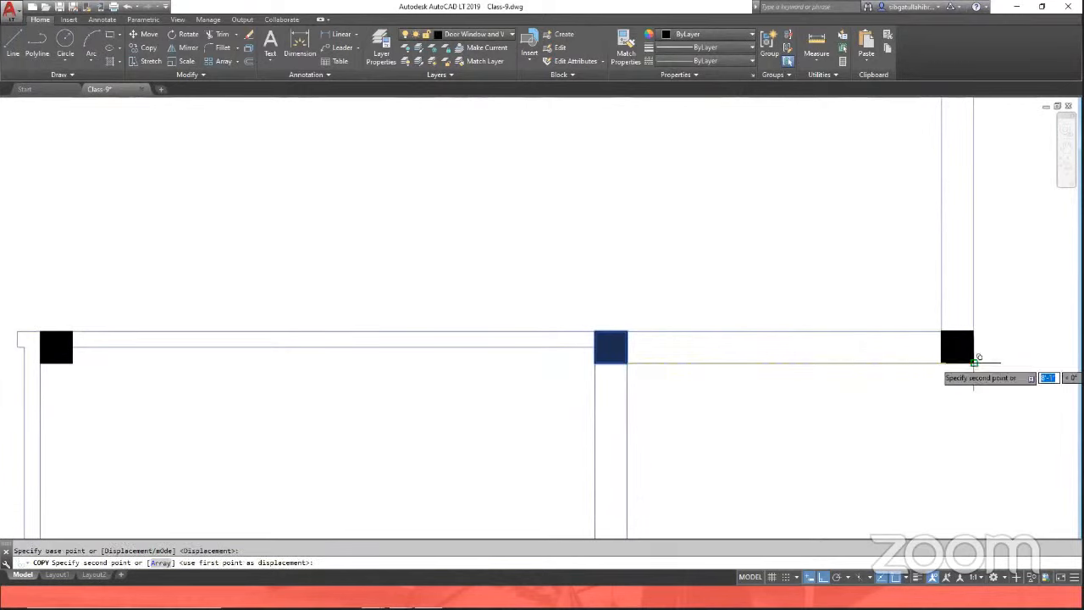
left_click(974, 364)
scroll(734, 436, "down", 5)
key("space")
Step: Copy the new right-wall column up to the top-right outer corner of the plan
key("space")
left_click(769, 391)
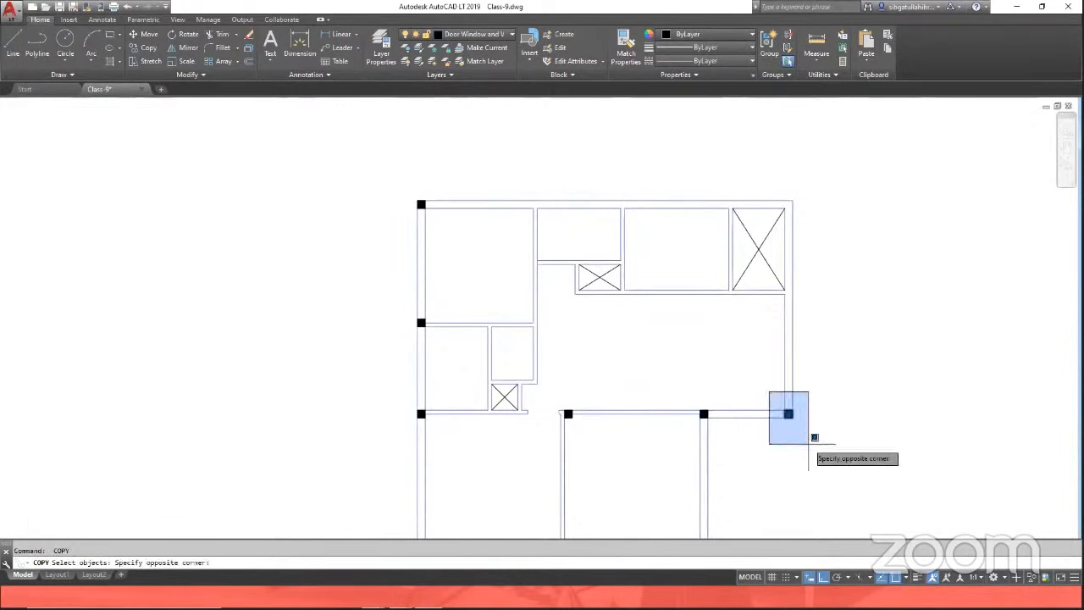
left_click(814, 437)
scroll(788, 415, "up", 2)
key("space")
left_click(784, 412)
scroll(773, 474, "down", 3)
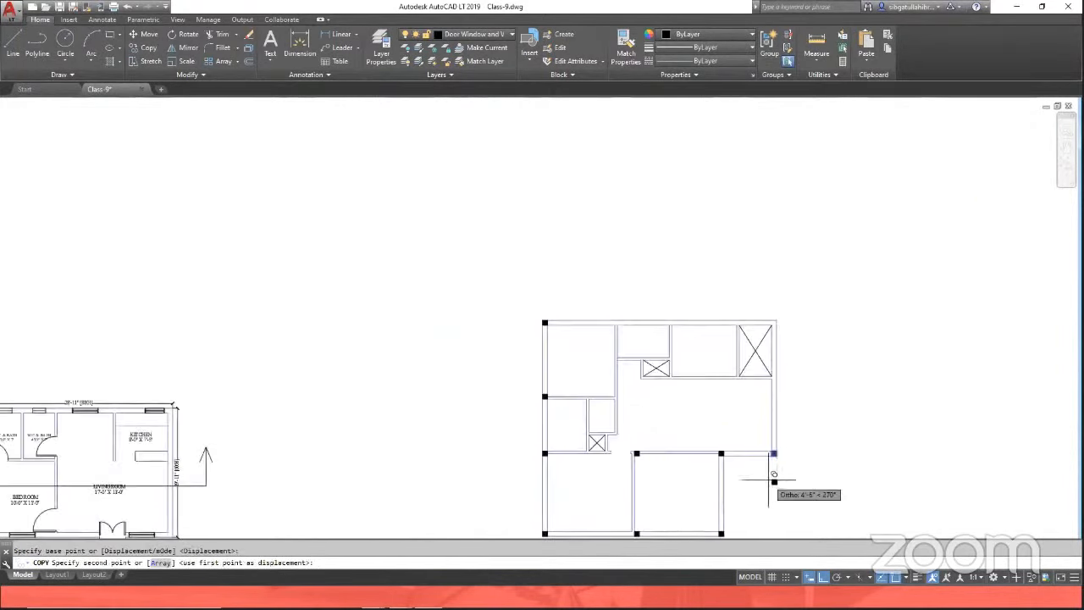
scroll(787, 318, "up", 2)
left_click(743, 327)
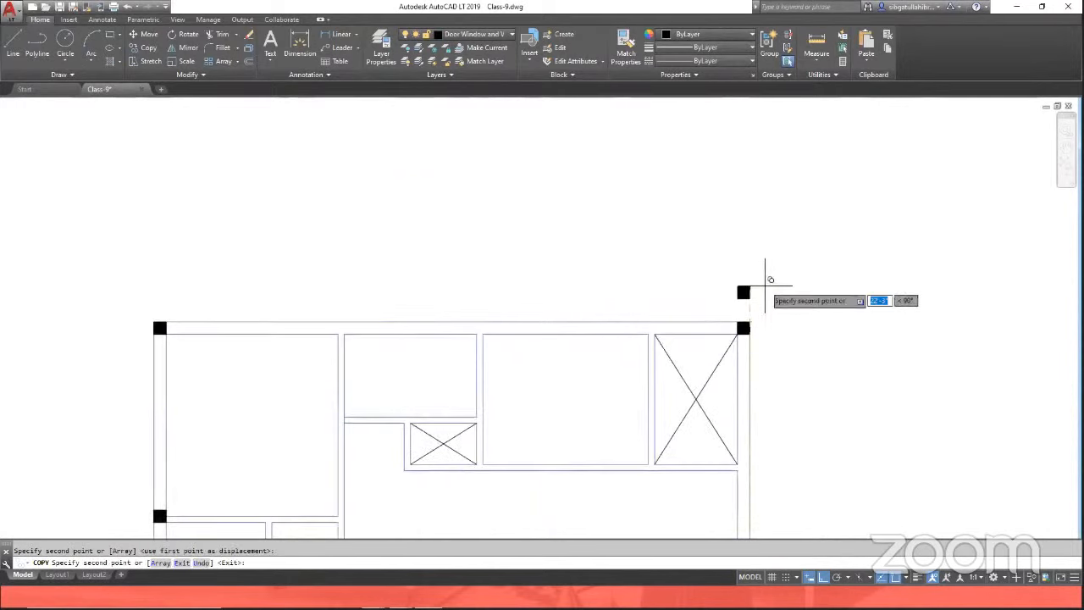
key("space")
scroll(765, 285, "down", 5)
scroll(769, 406, "up", 4)
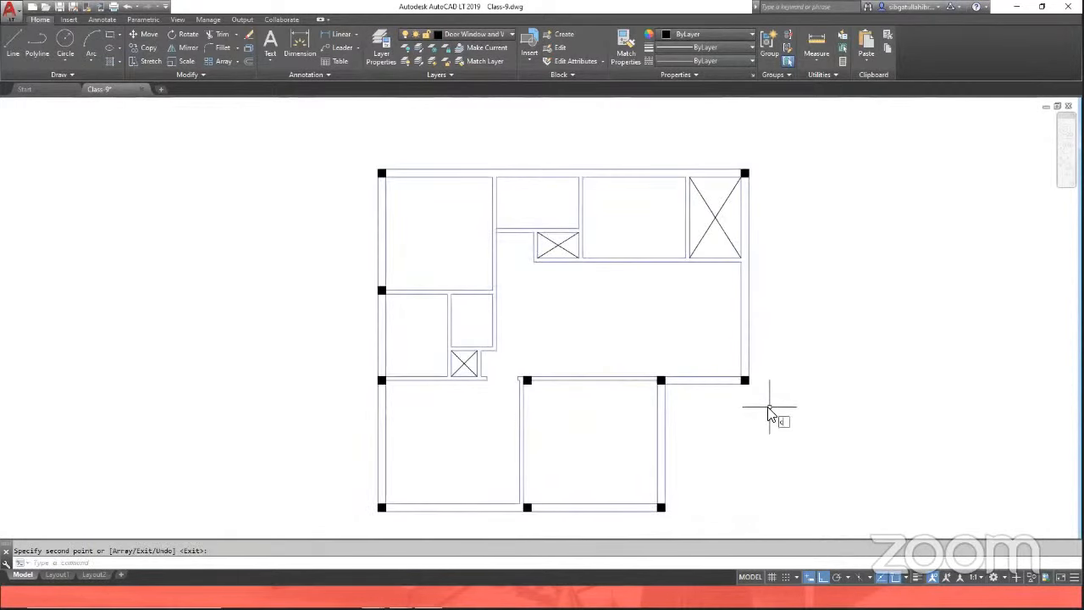
type("co")
key("space")
left_click(721, 363)
left_click(816, 457)
scroll(745, 369, "up", 3)
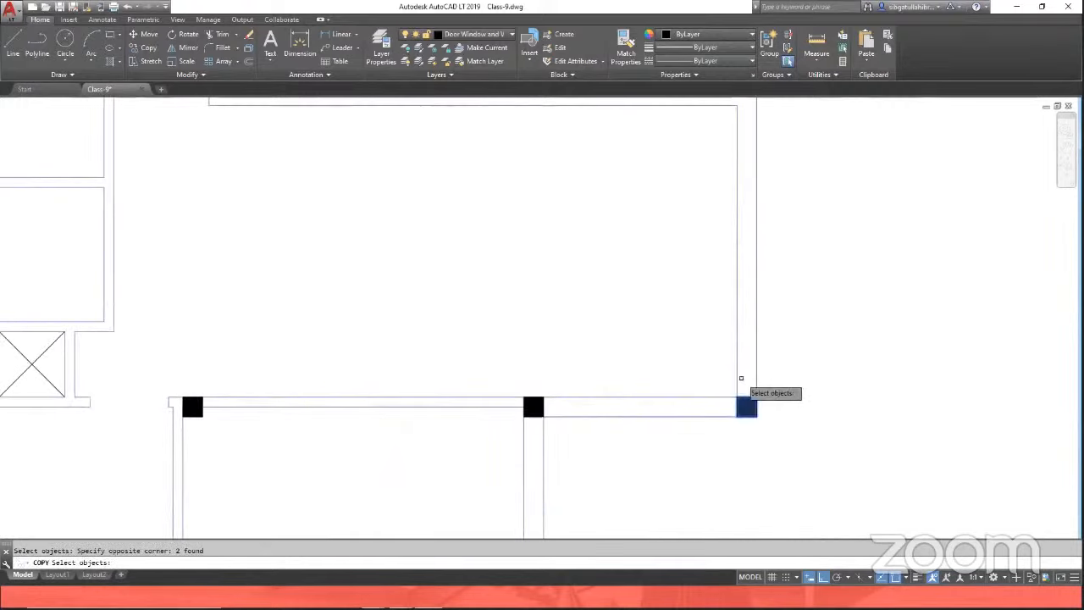
key("space")
left_click(737, 398)
scroll(735, 415, "down", 3)
scroll(735, 339, "up", 1)
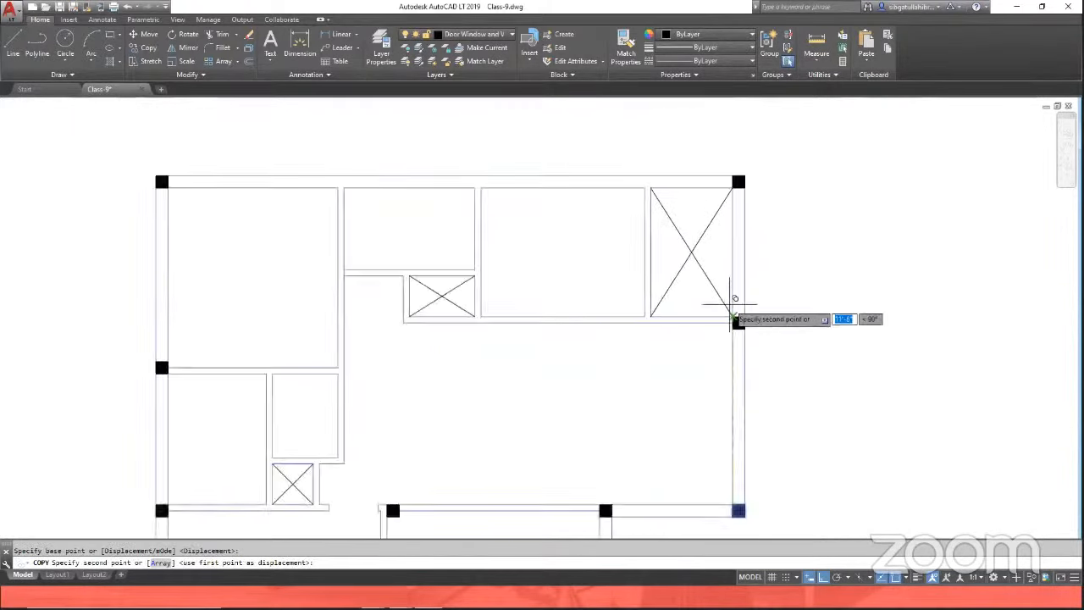
scroll(731, 303, "up", 2)
key("Escape")
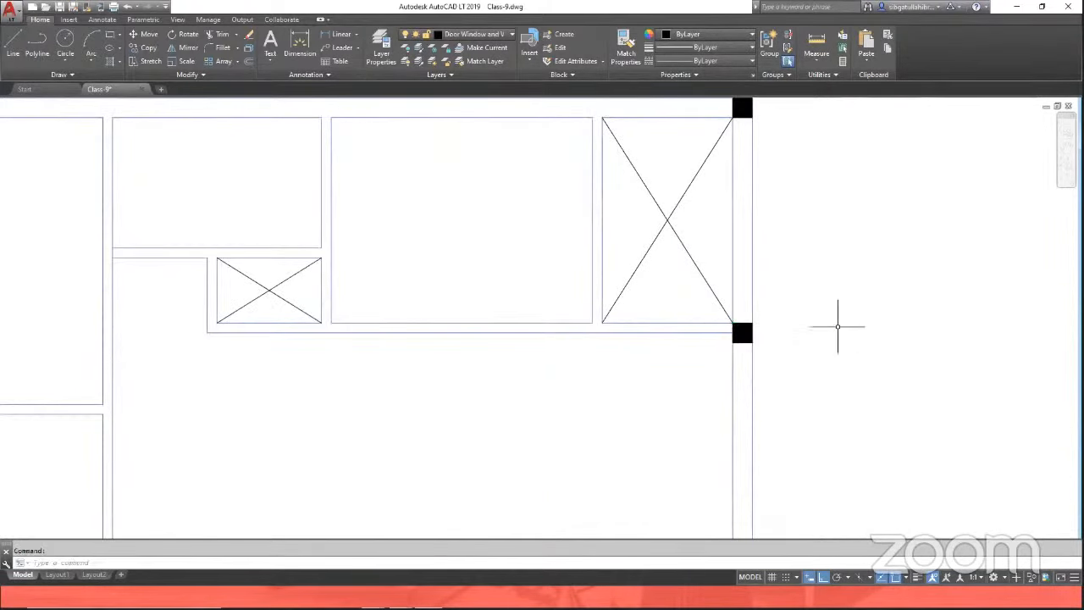
key("ctrl+z")
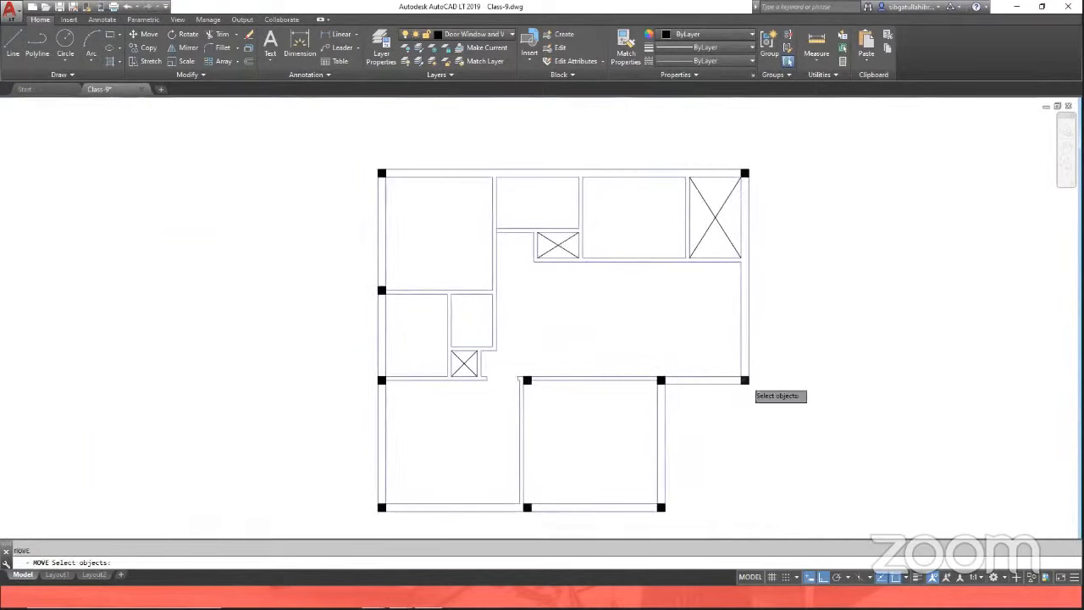
key("Escape")
Step: With Ortho off, copy the right-wall column to the junction below the large crossed box and the corner beside the small crossed box
type("co")
key("Return")
left_click(723, 362)
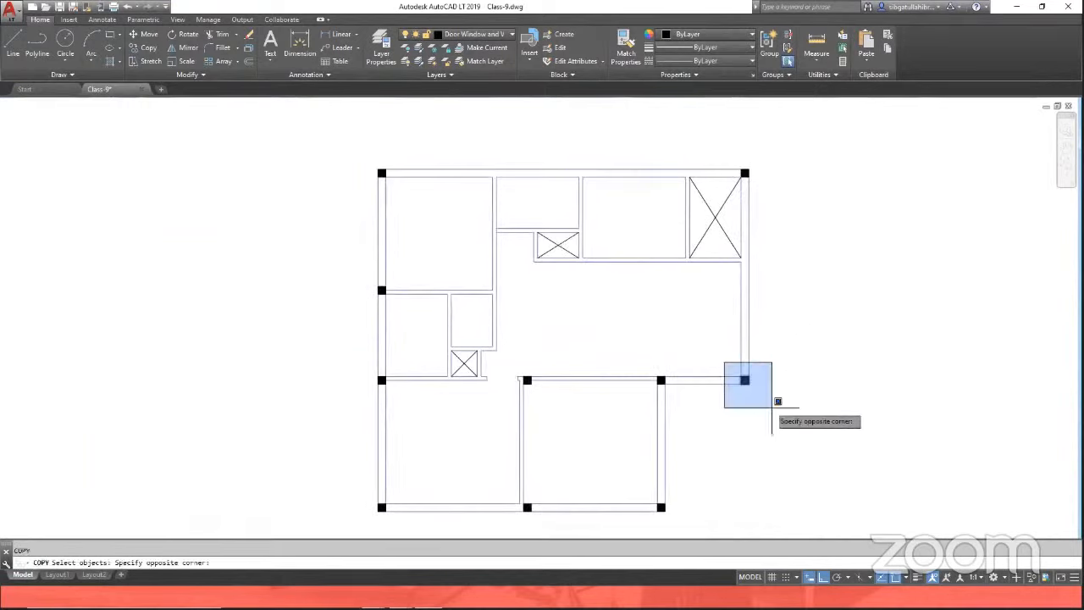
left_click(772, 409)
scroll(745, 390, "up", 6)
key("Return")
left_click(727, 365)
scroll(730, 448, "down", 2)
scroll(738, 314, "down", 4)
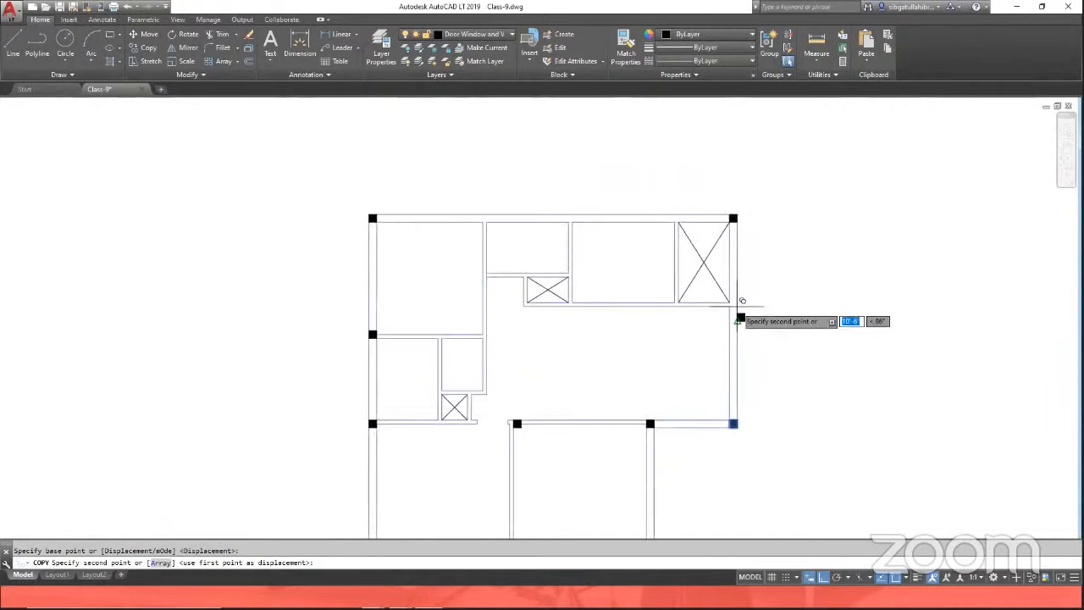
scroll(725, 298, "up", 6)
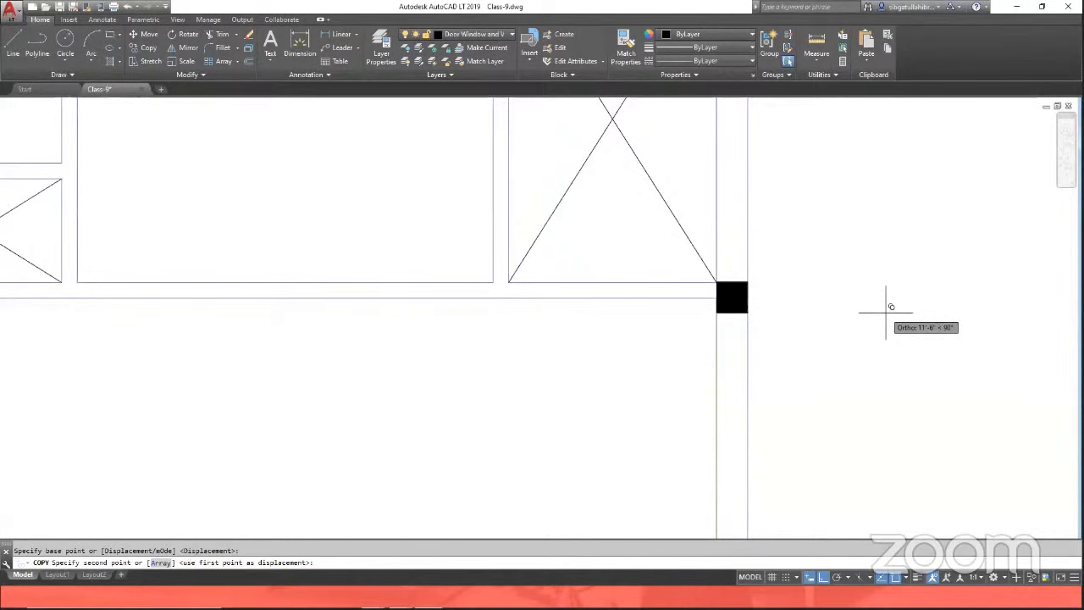
scroll(886, 312, "down", 3)
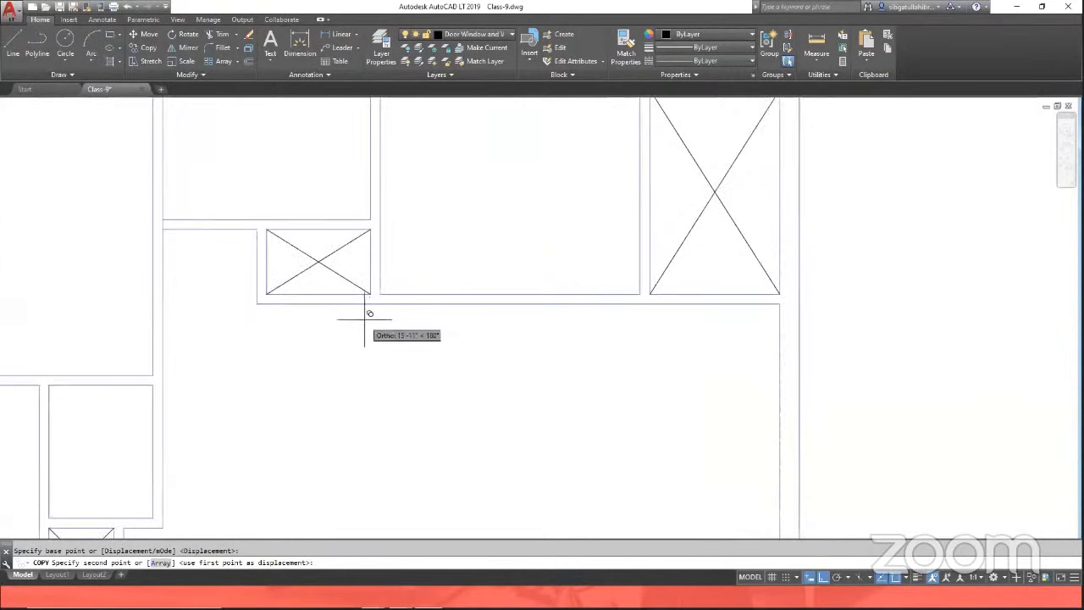
scroll(370, 290, "up", 3)
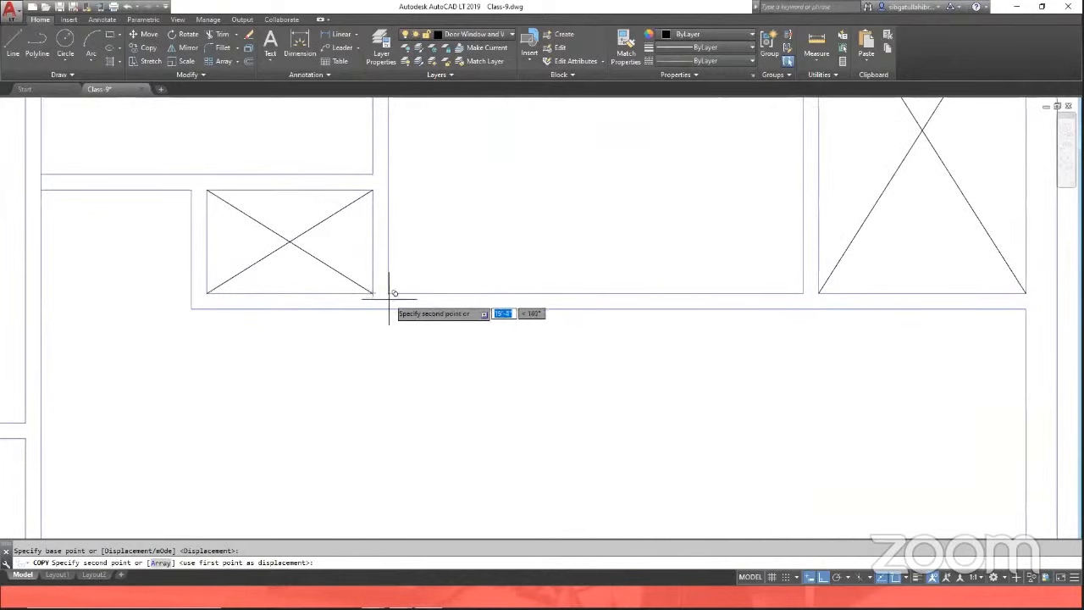
left_click(824, 579)
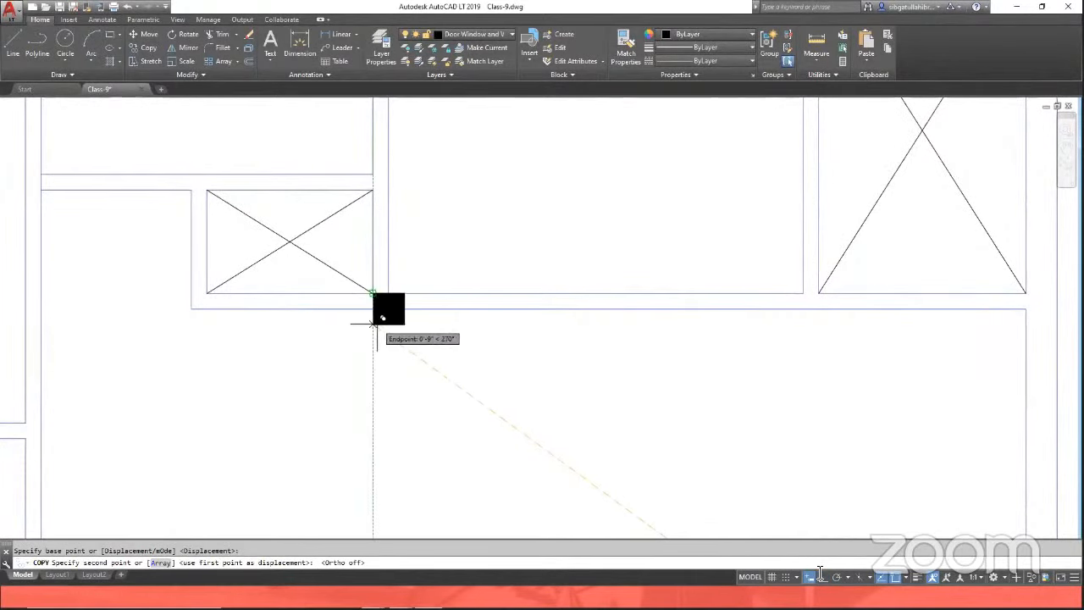
scroll(377, 324, "down", 3)
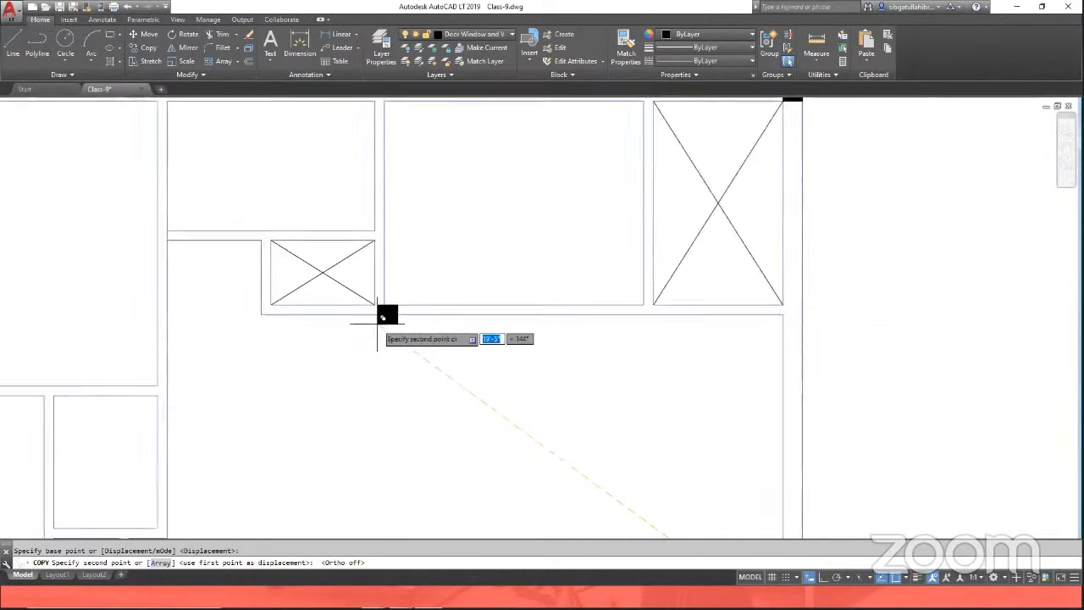
scroll(641, 313, "up", 3)
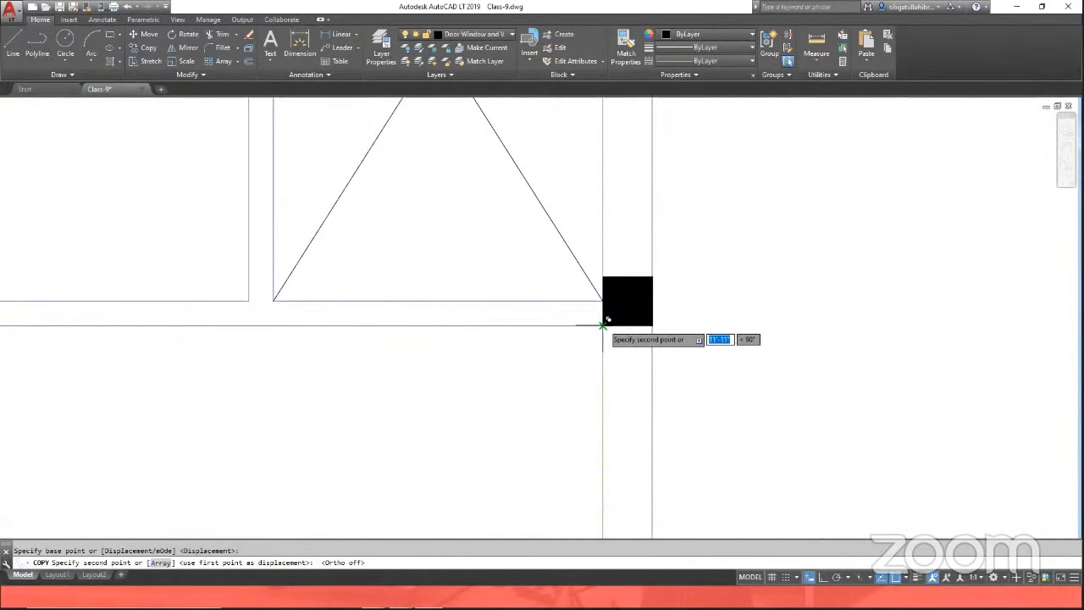
left_click(604, 324)
scroll(847, 314, "down", 5)
scroll(625, 320, "up", 3)
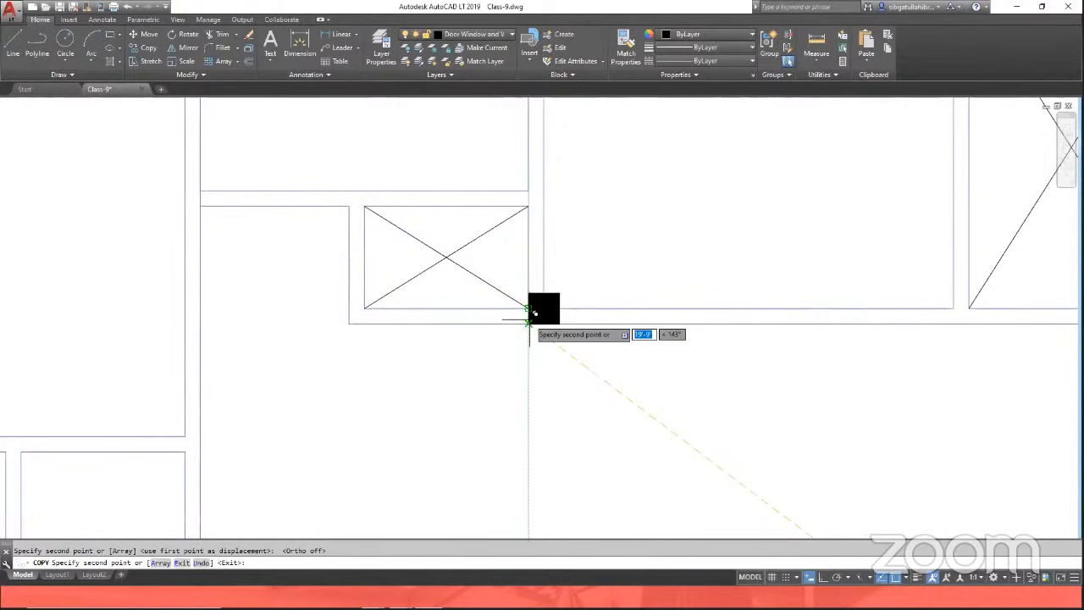
key("Escape")
Step: Copy the column beside the small crossed box up to the junction on the top wall
scroll(559, 339, "down", 4)
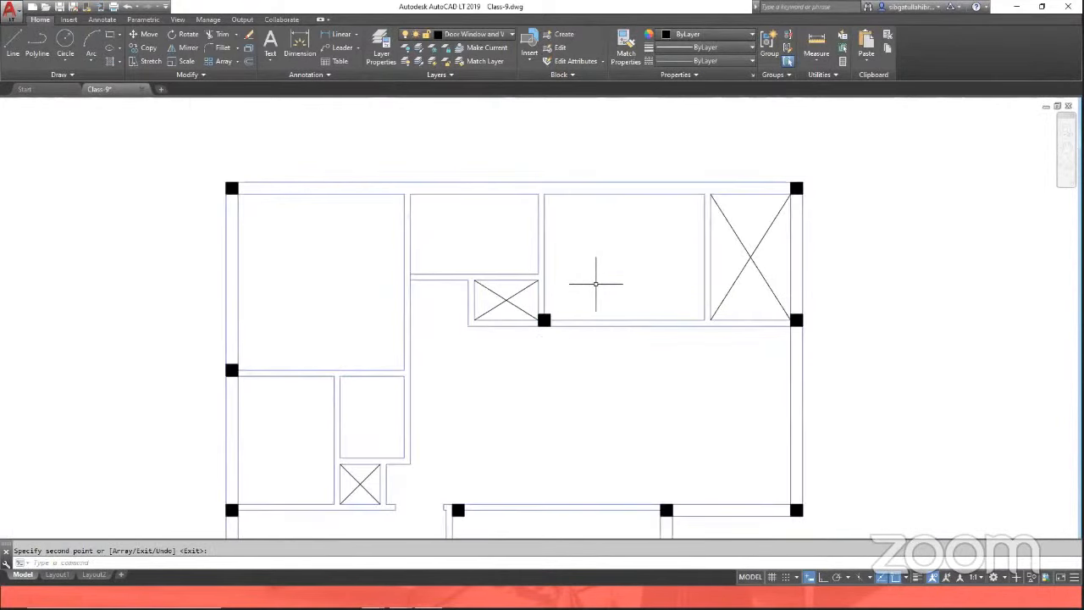
scroll(595, 284, "down", 2)
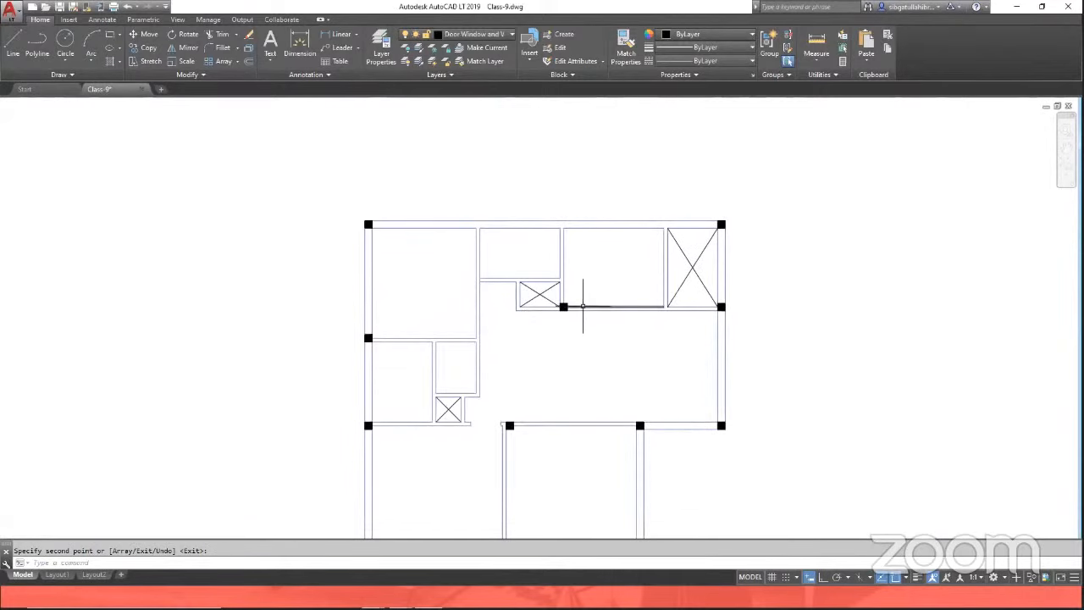
scroll(583, 307, "up", 2)
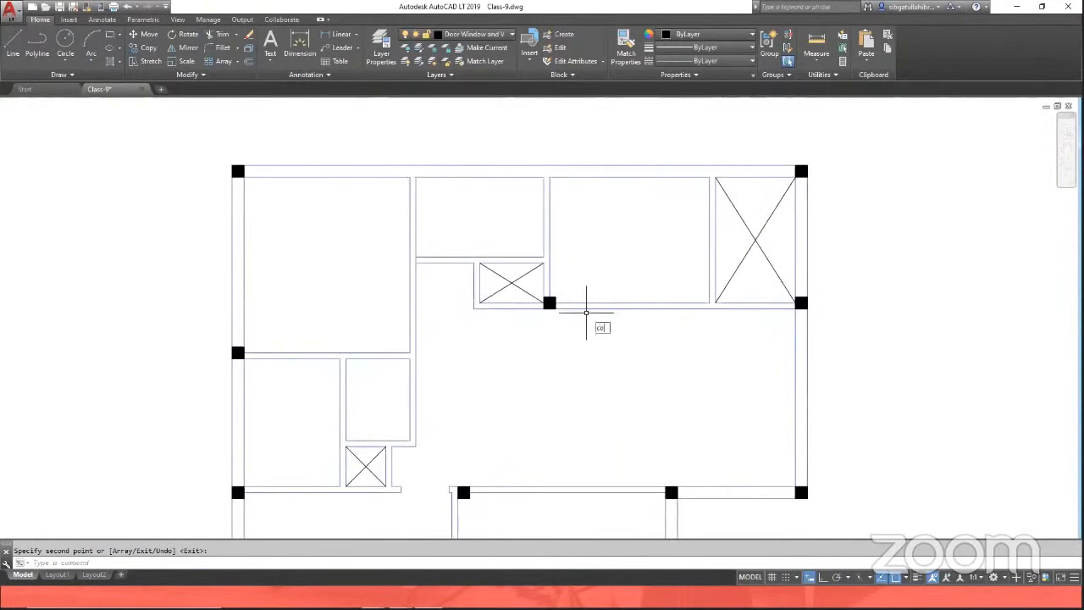
type("co")
key("Return")
scroll(559, 309, "up", 2)
left_click(505, 260)
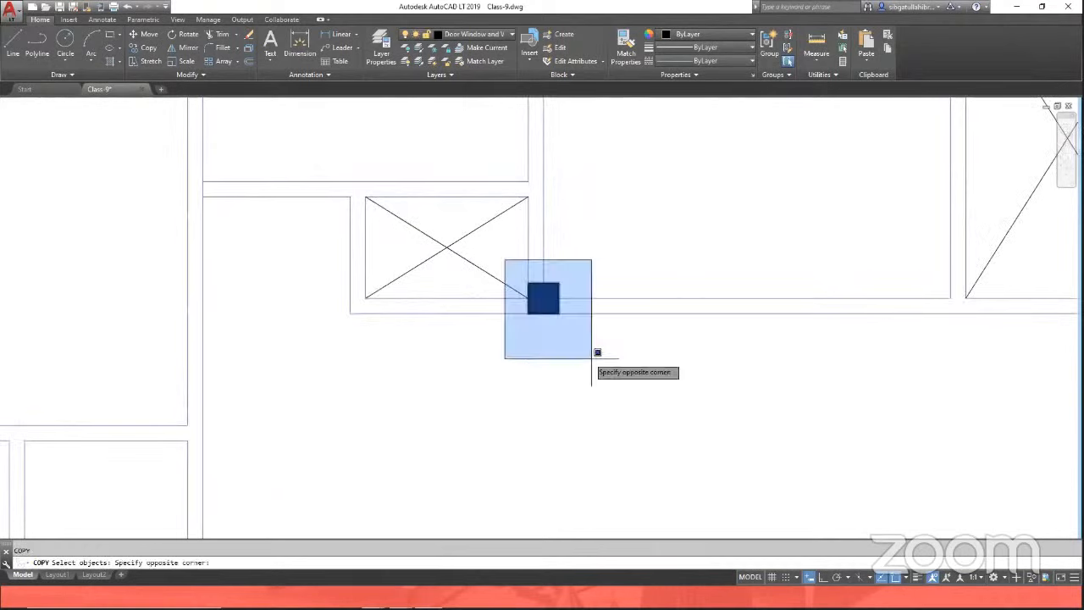
left_click(592, 359)
key("Return")
left_click(559, 302)
scroll(525, 366, "down", 3)
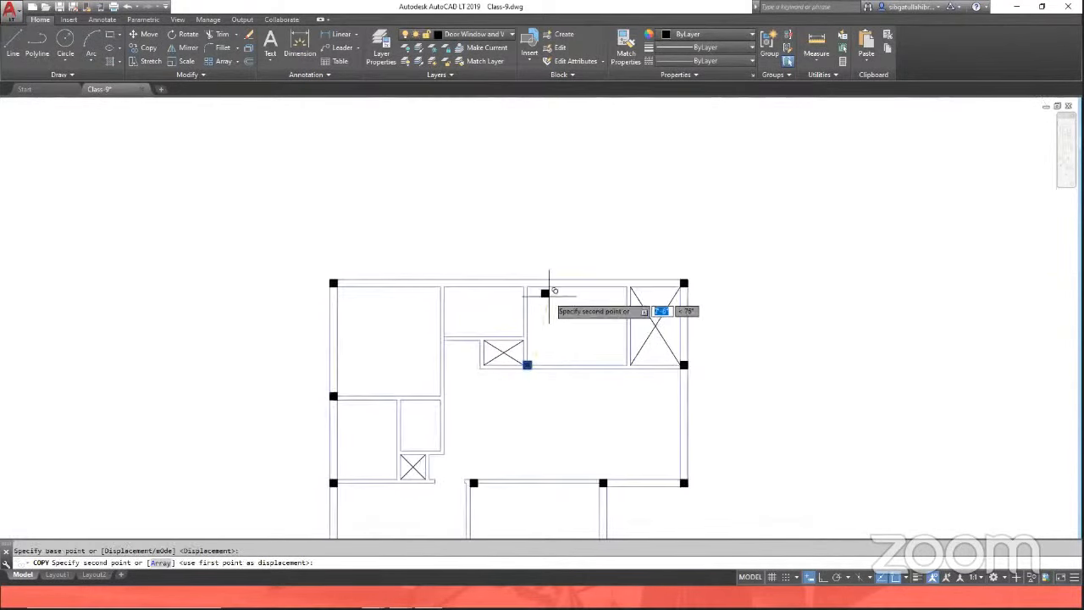
scroll(548, 295, "up", 3)
left_click(512, 274)
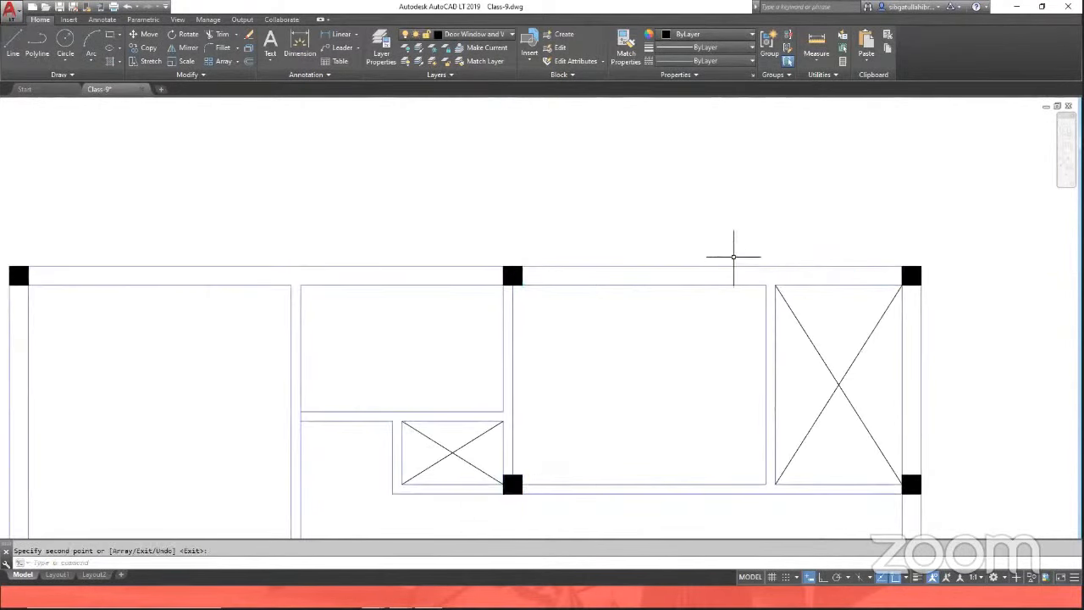
scroll(652, 227, "down", 4)
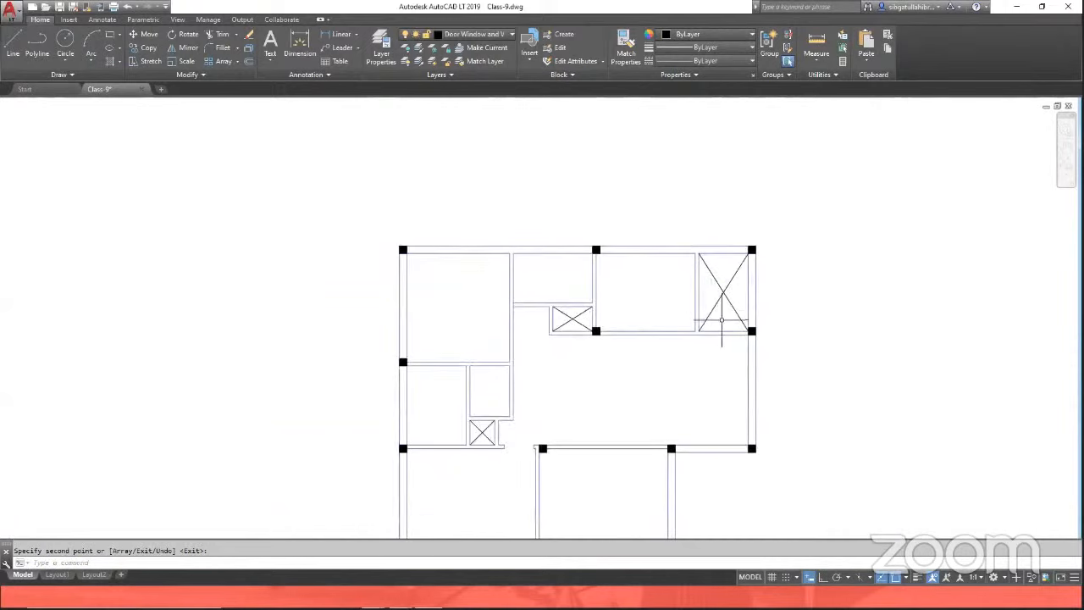
Step: Delete the misplaced column on the left outer wall below the top-left room
scroll(700, 206, "down", 2)
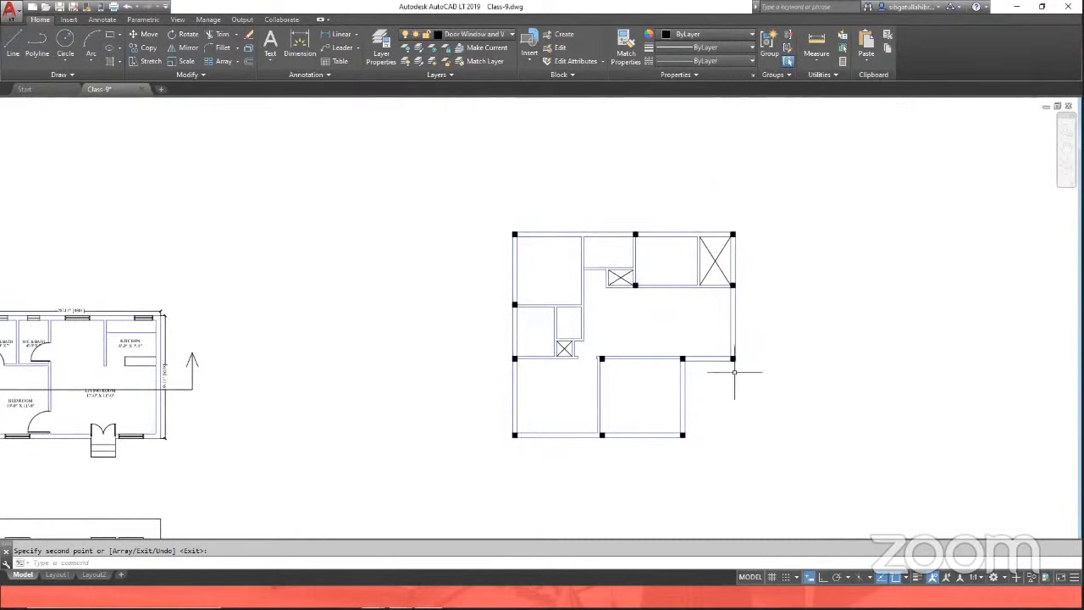
scroll(700, 332, "up", 2)
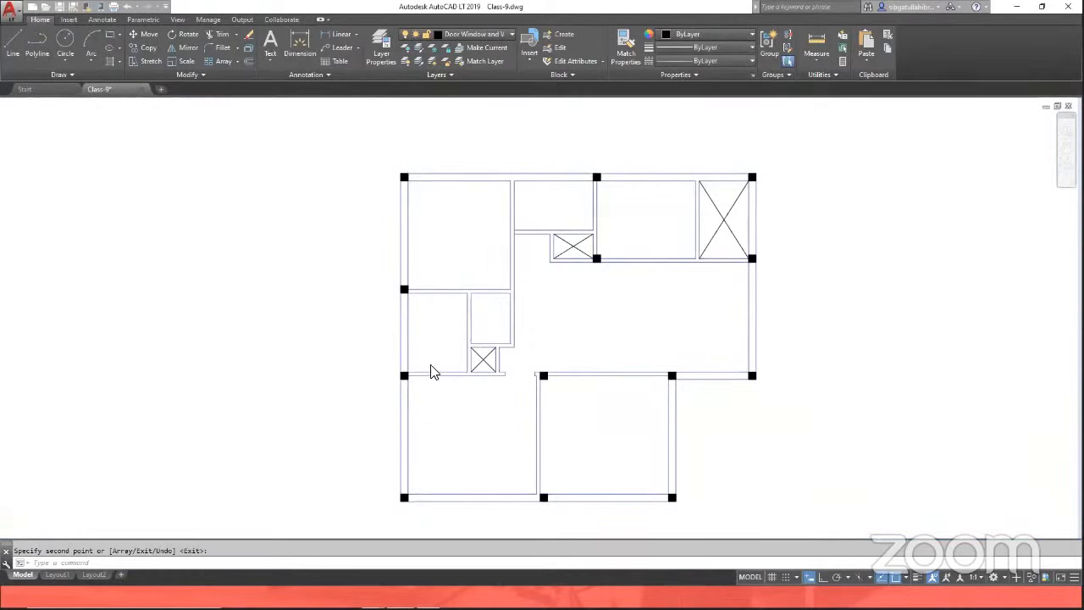
key("space")
left_click(373, 264)
left_click(415, 314)
key("space")
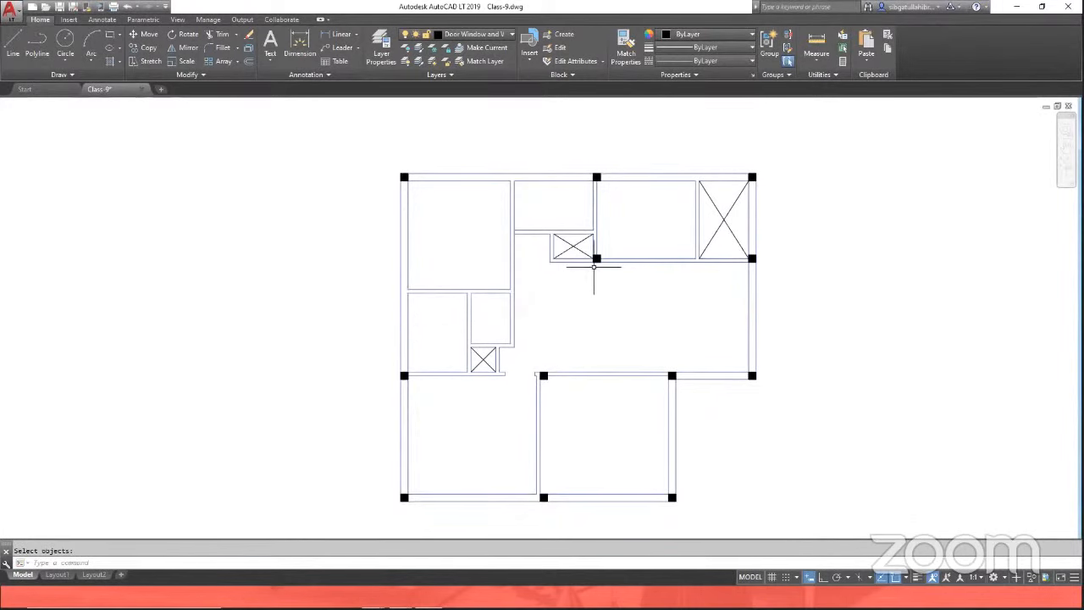
Step: Copy the column beside the small crossed box straight across to the left outer wall
type("co")
key("space")
scroll(590, 254, "up", 5)
left_click(587, 247)
left_click(642, 329)
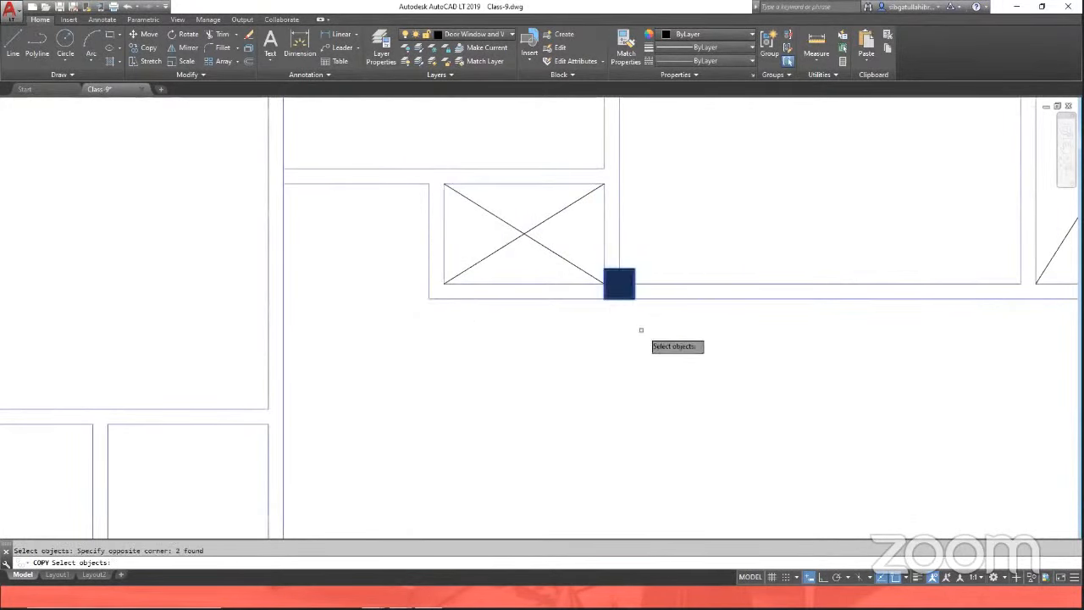
key("space")
left_click(603, 296)
scroll(707, 327, "down", 3)
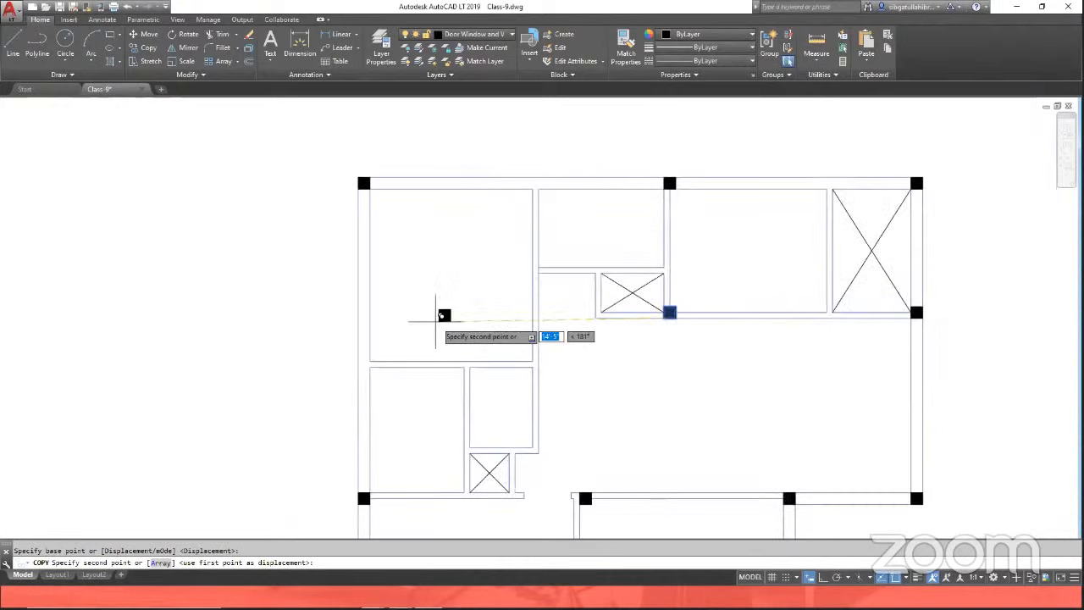
left_click(363, 312)
key("space")
scroll(547, 292, "down", 2)
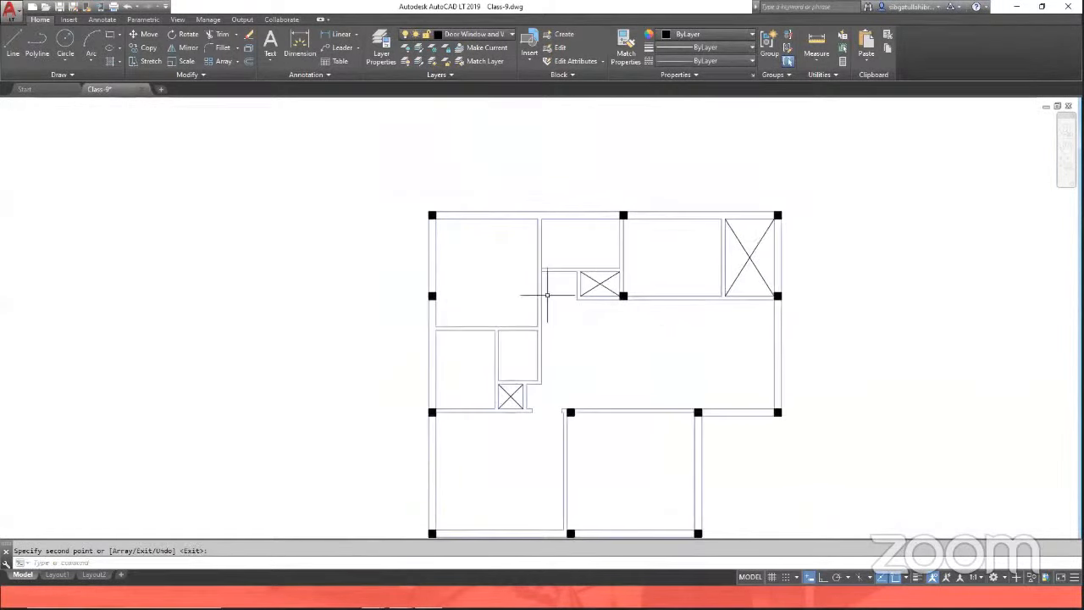
scroll(612, 338, "down", 5)
scroll(593, 349, "up", 4)
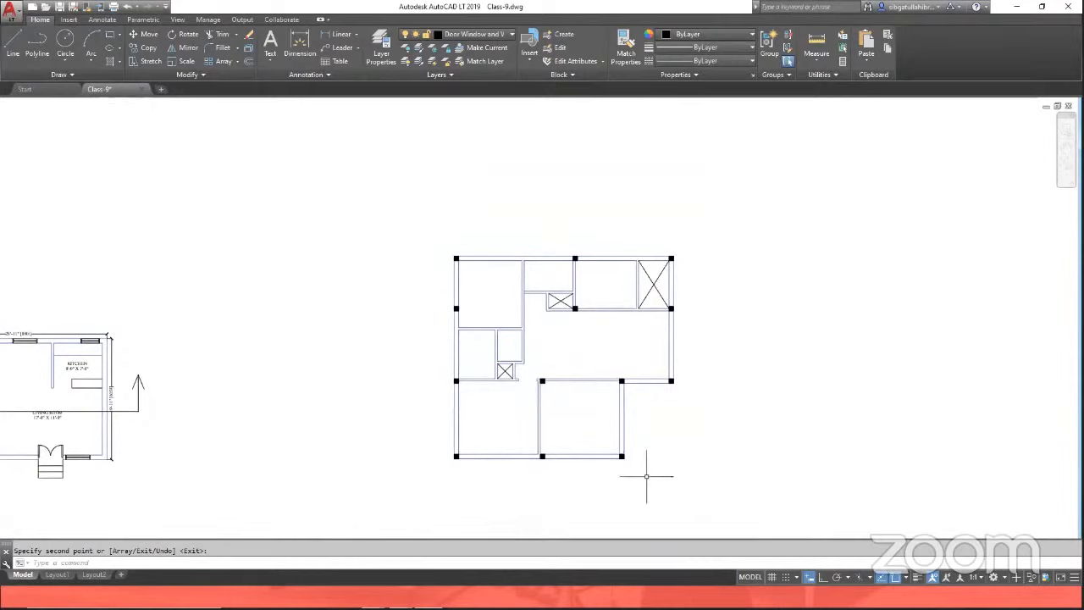
scroll(565, 491, "up", 2)
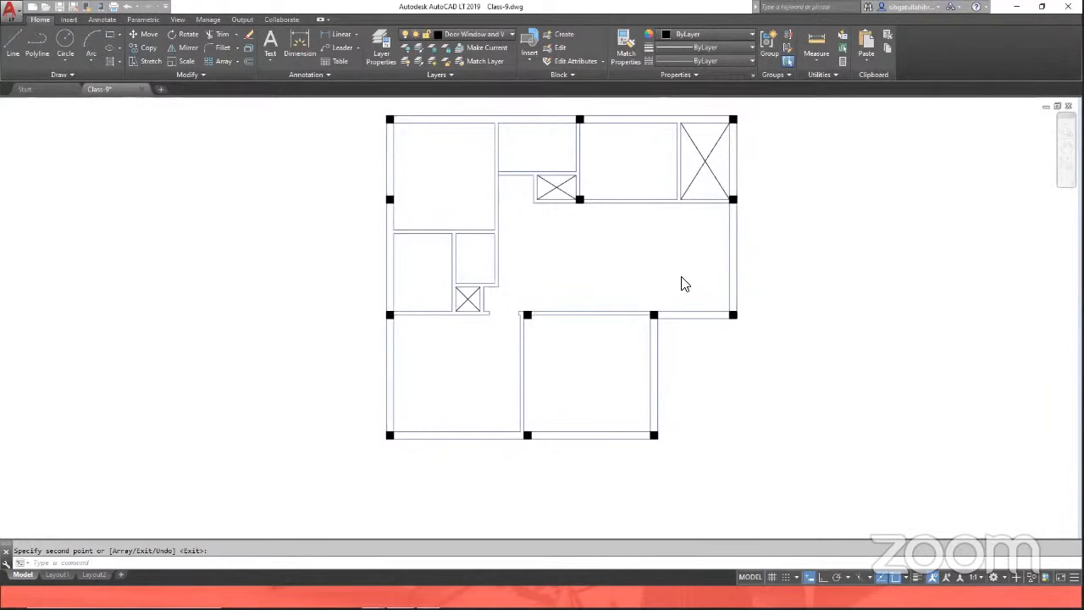
scroll(530, 296, "down", 2)
scroll(435, 201, "up", 5)
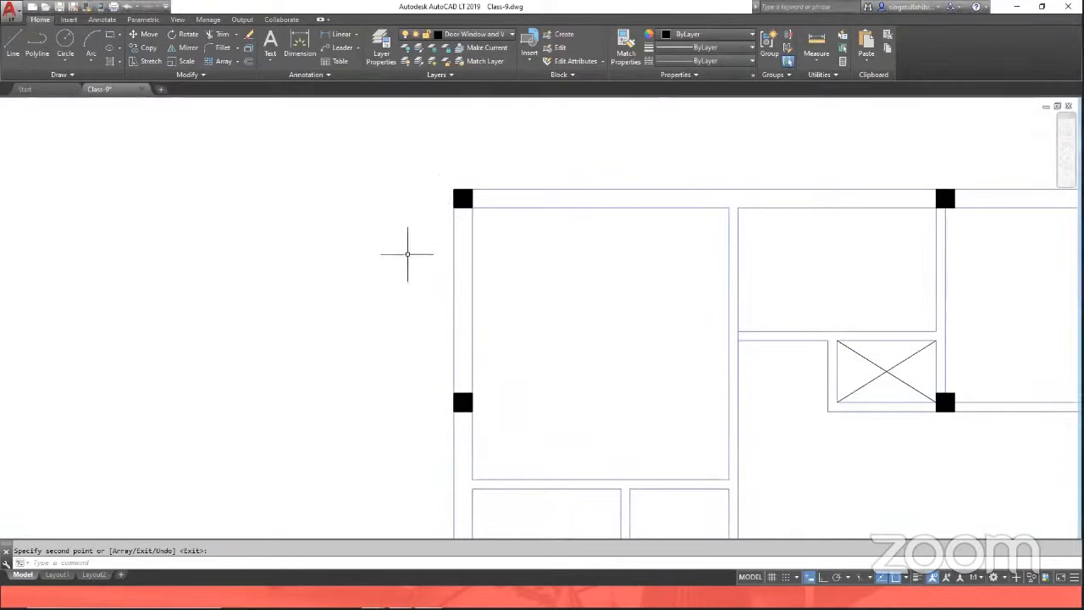
key("Return")
key("Return")
left_click(415, 147)
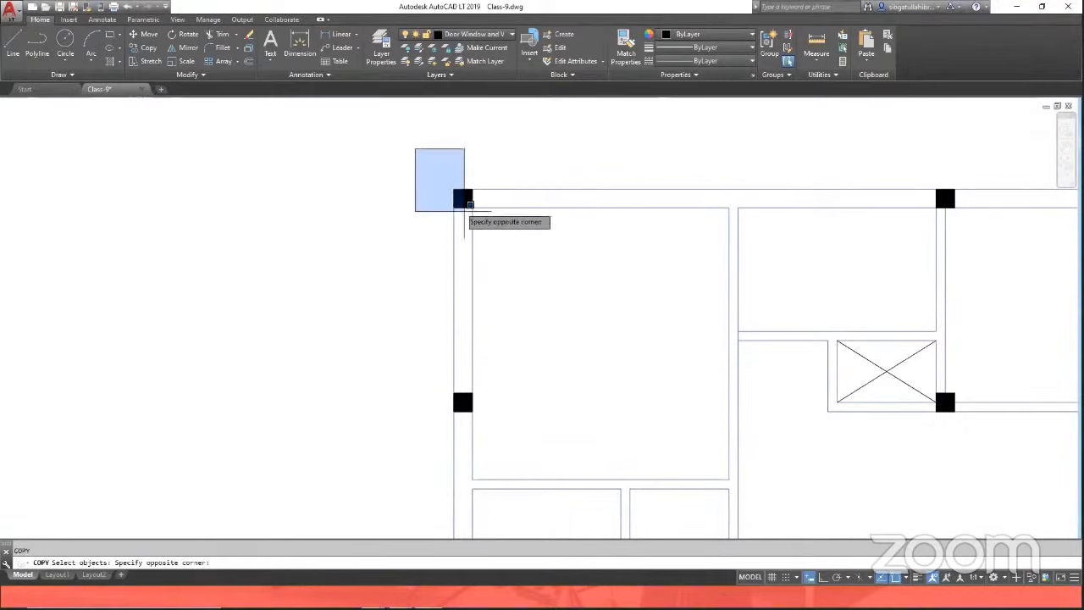
left_click(523, 259)
key("Return")
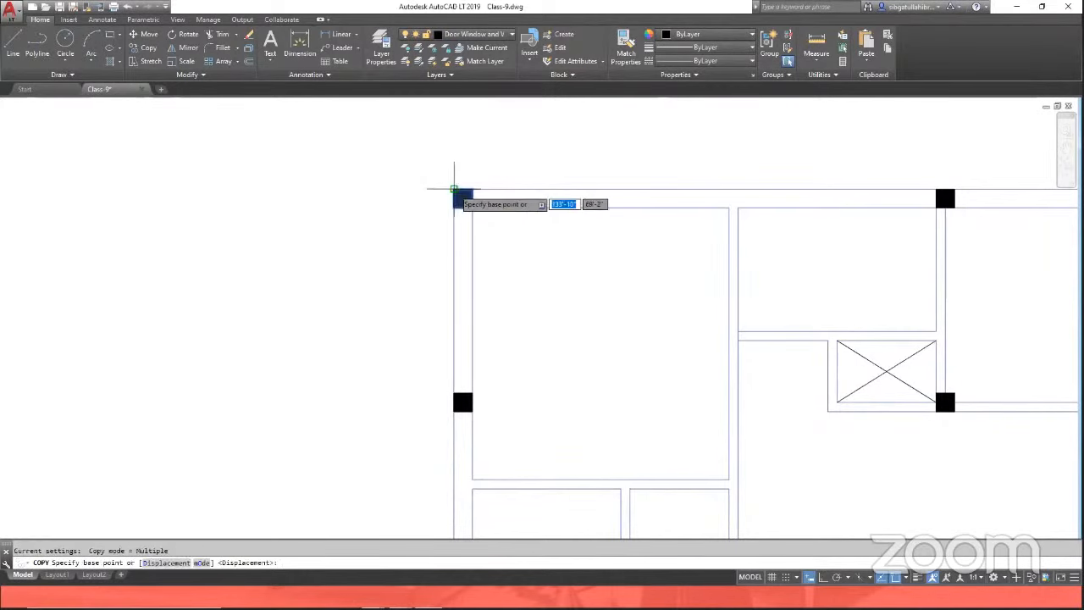
left_click(453, 189)
key("Escape")
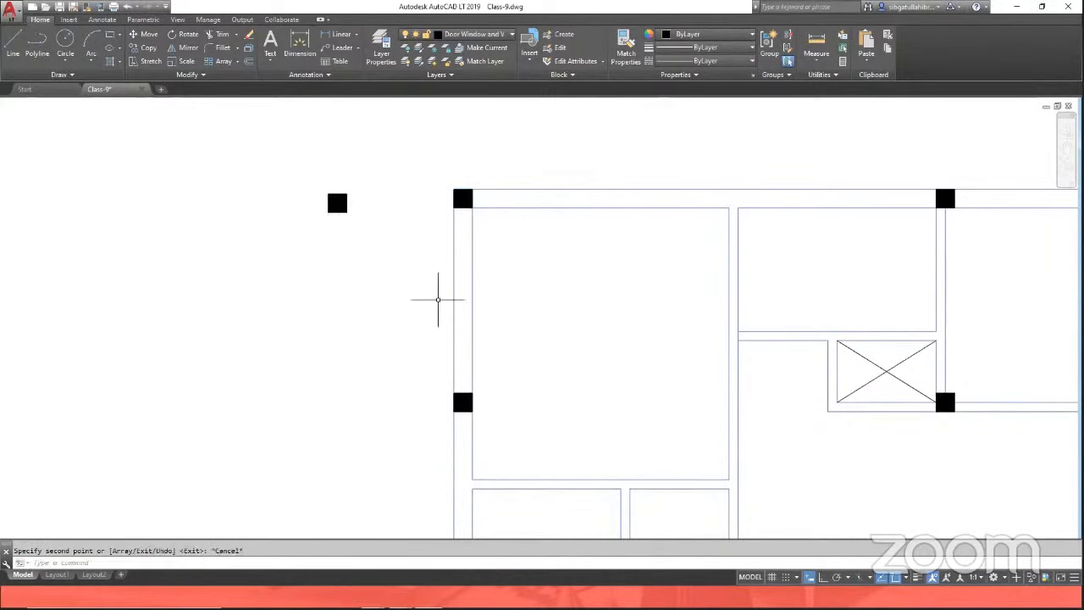
key("ctrl+z")
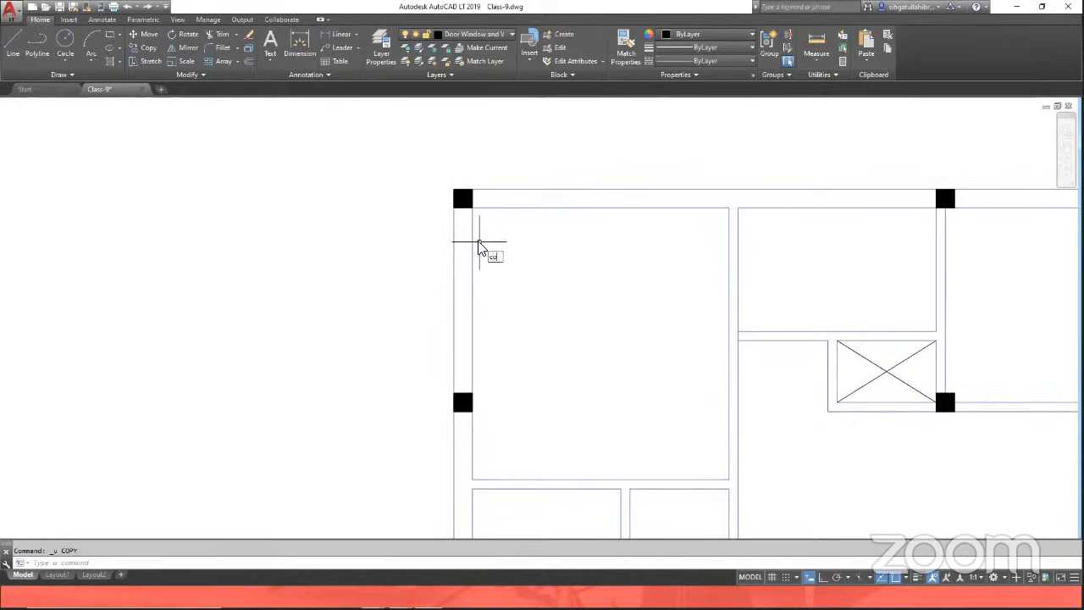
right_click(481, 246)
left_click(508, 256)
left_click(514, 162)
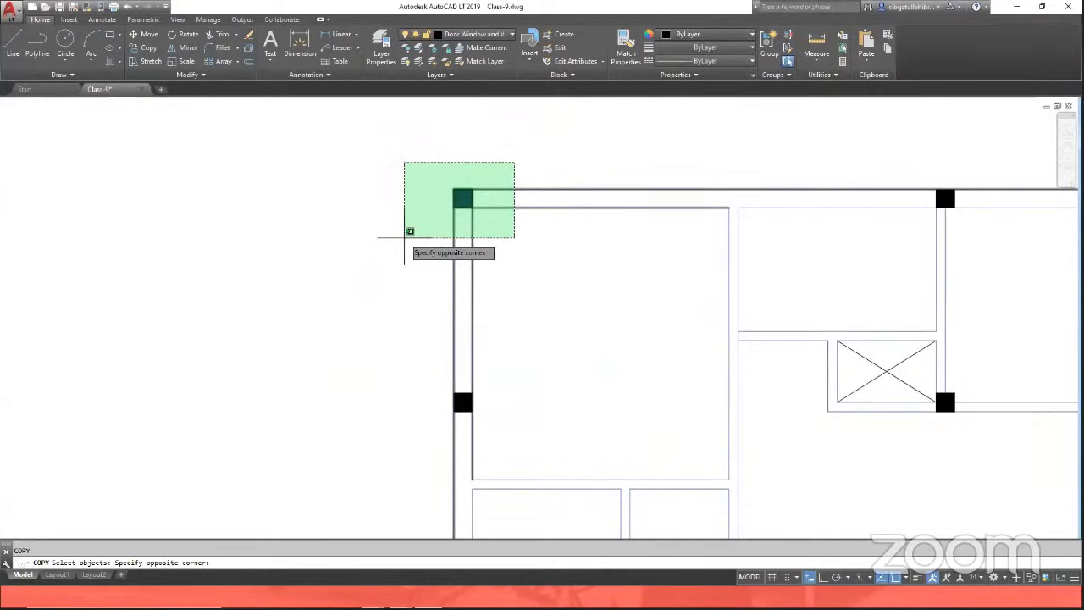
left_click(404, 237)
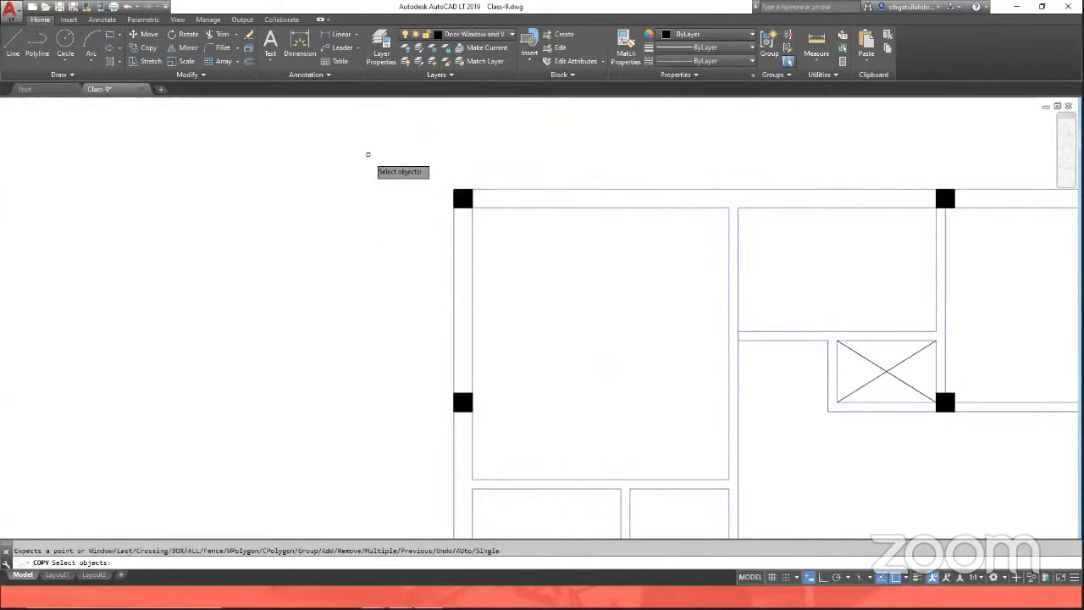
left_click(370, 136)
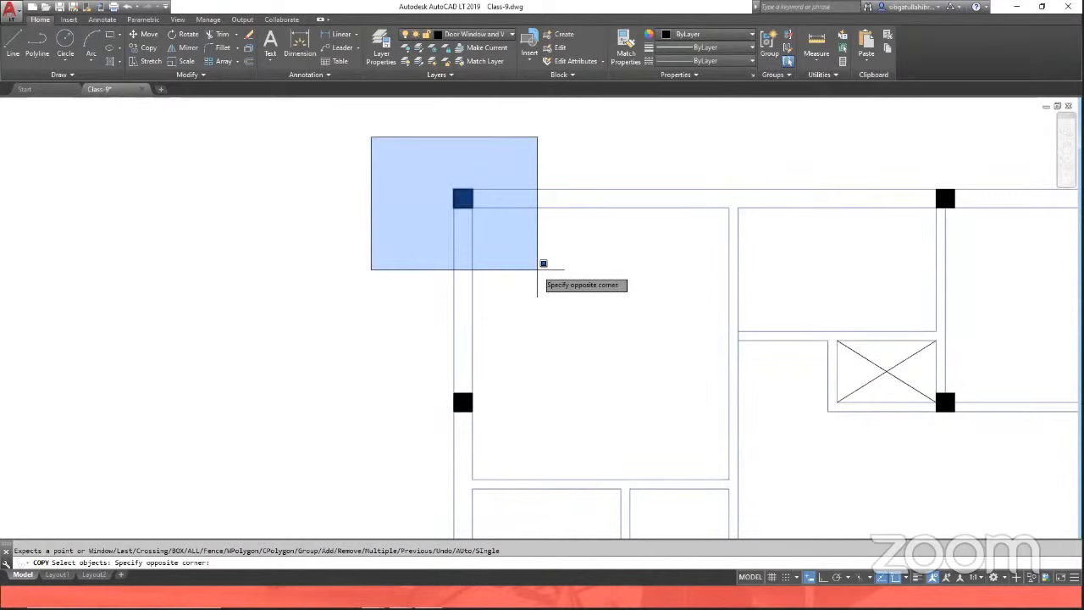
left_click(537, 269)
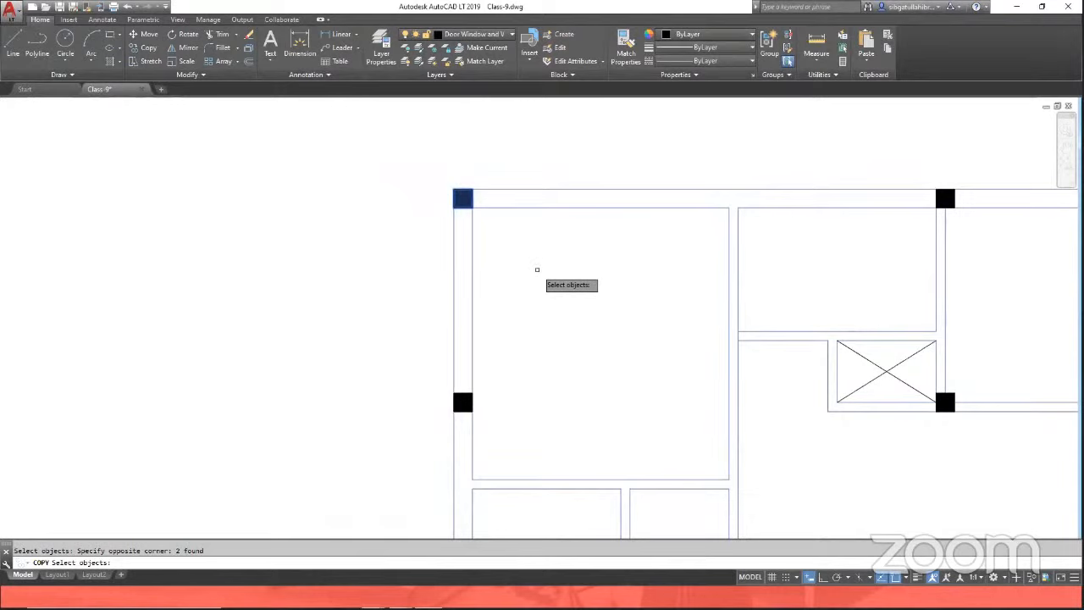
left_click(534, 145)
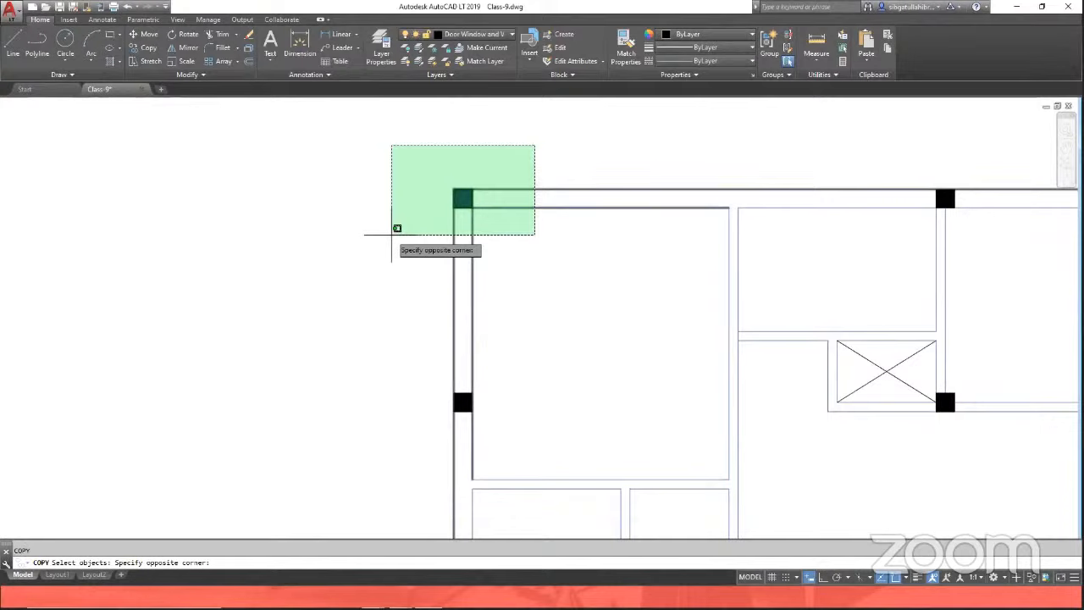
left_click(391, 235)
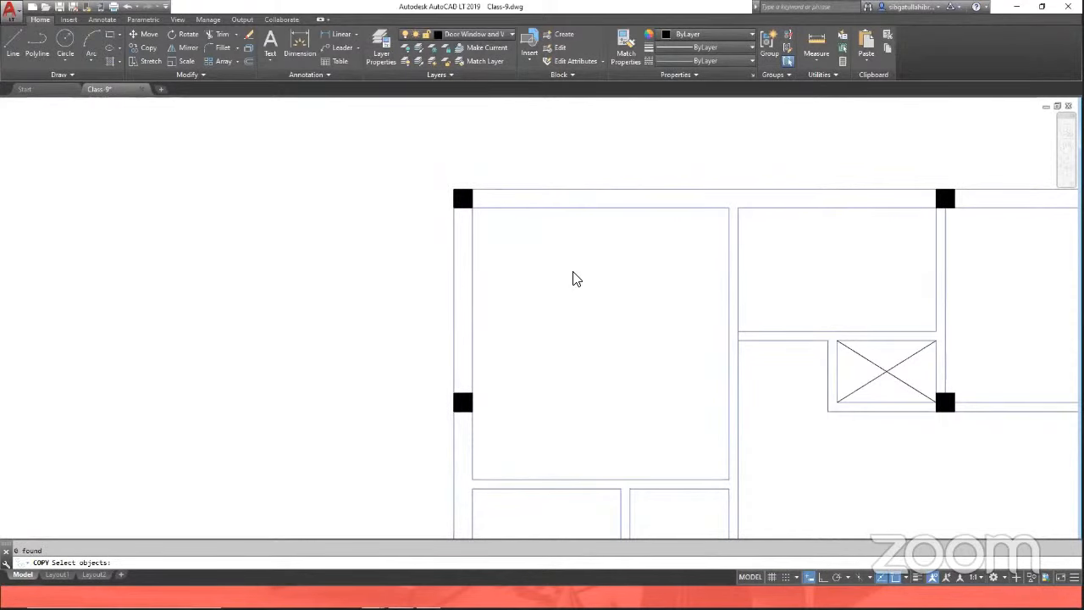
key("Escape")
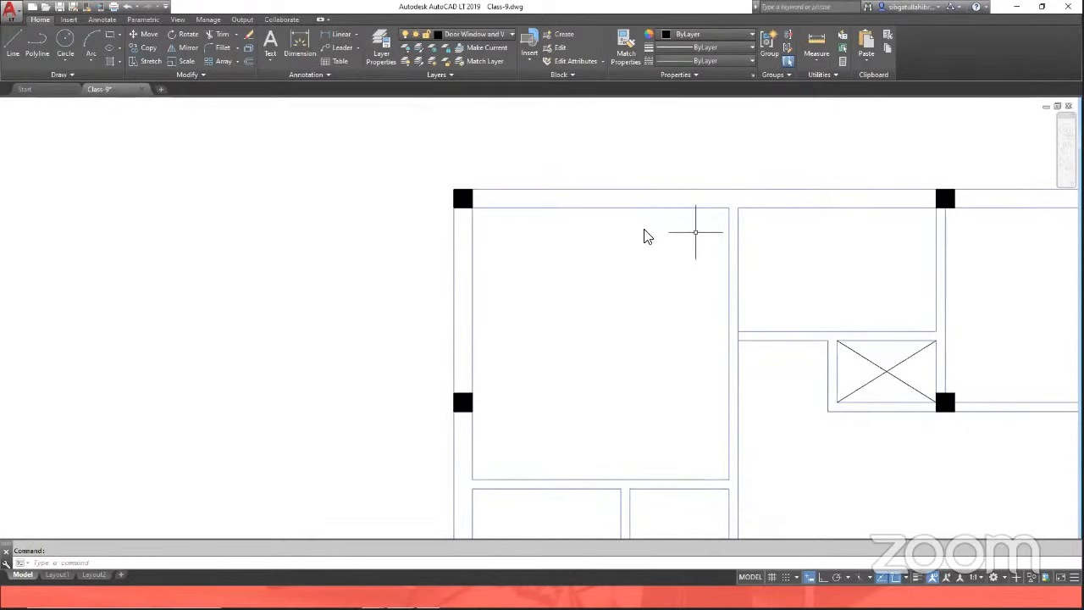
Step: Draw a 9 by 9 inch rectangle in the empty space left of the floor plan
left_click(108, 40)
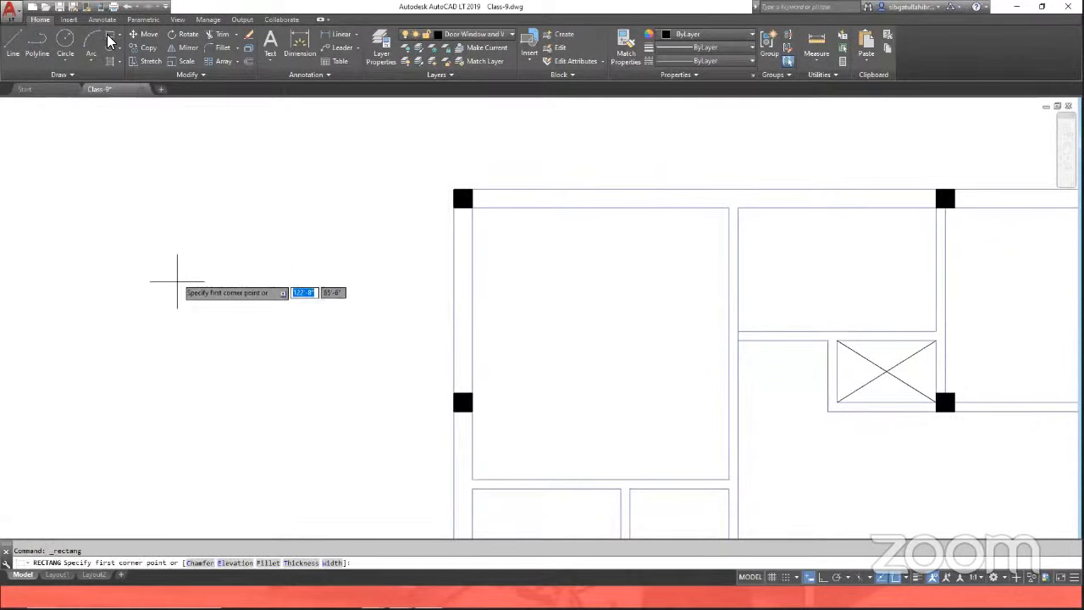
left_click(177, 292)
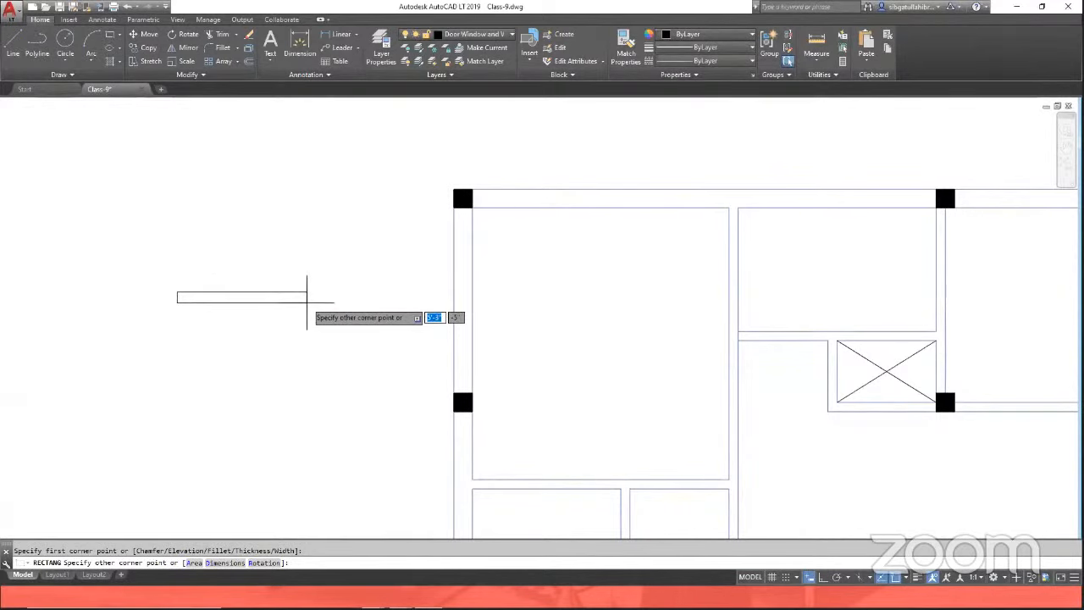
type("9")
key("Tab")
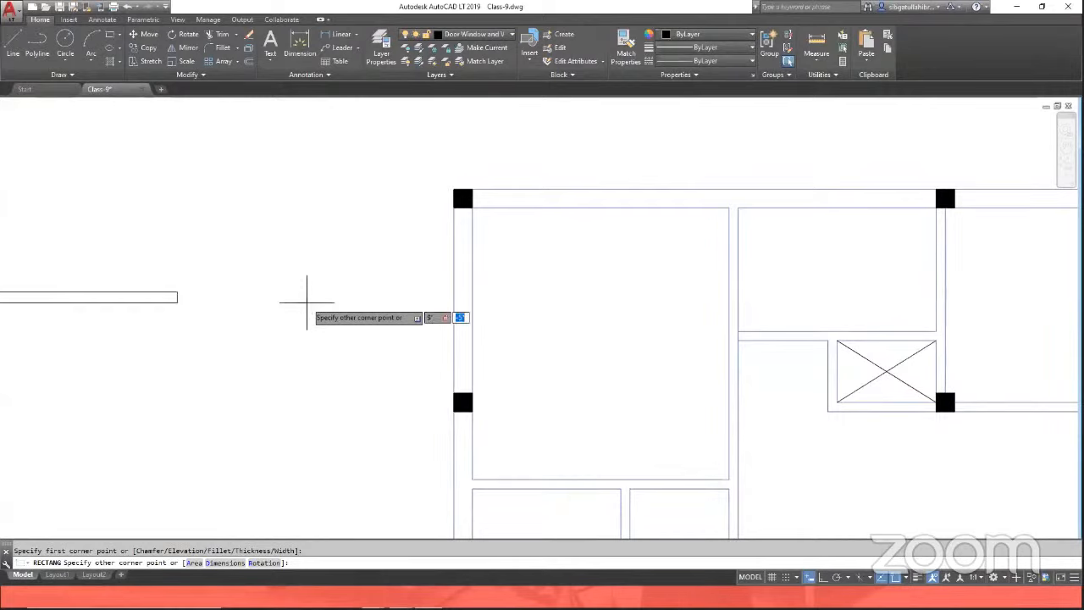
type("9")
key("Return")
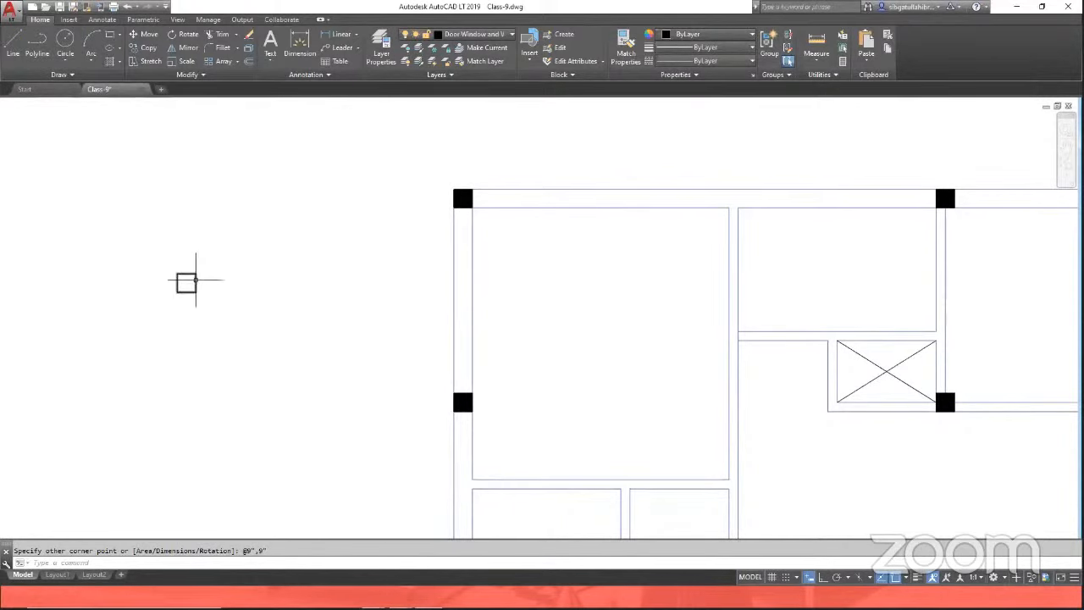
Step: Fill the new 9-inch square with a solid hatch coloured black
key("Return")
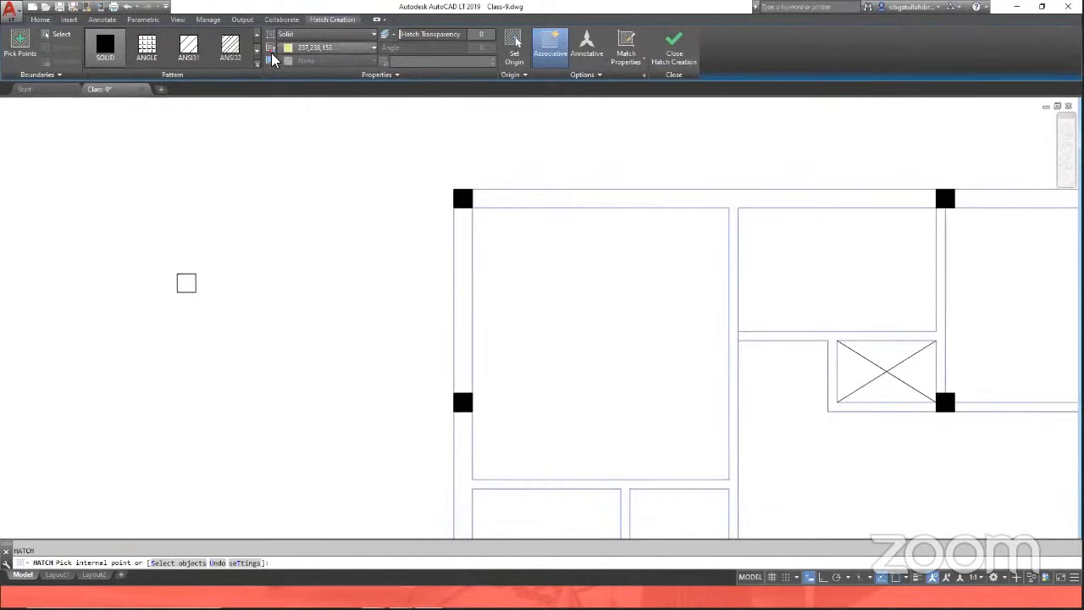
left_click(332, 47)
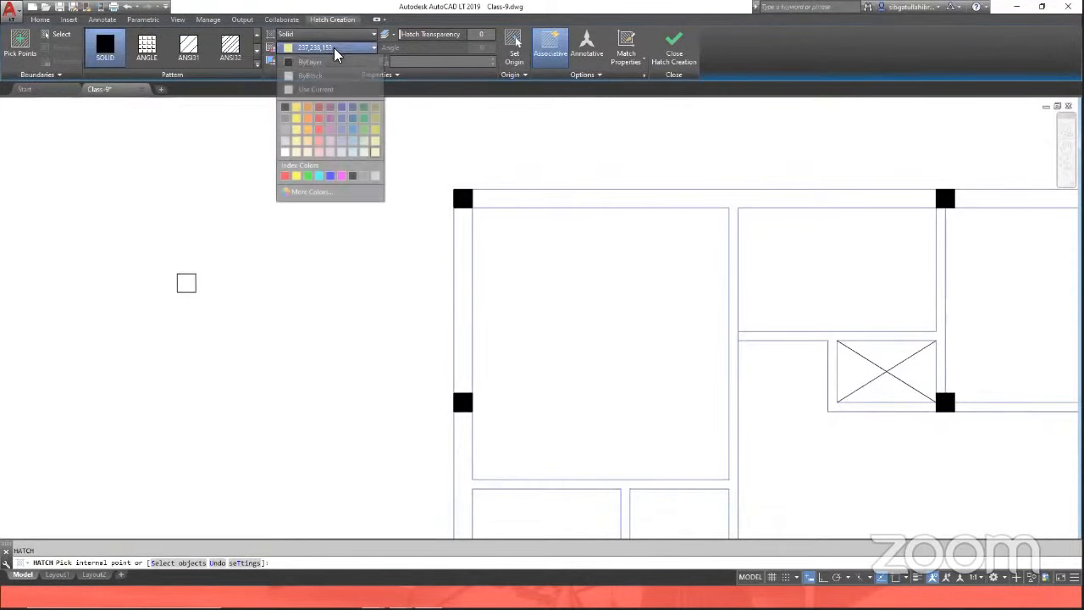
left_click(285, 107)
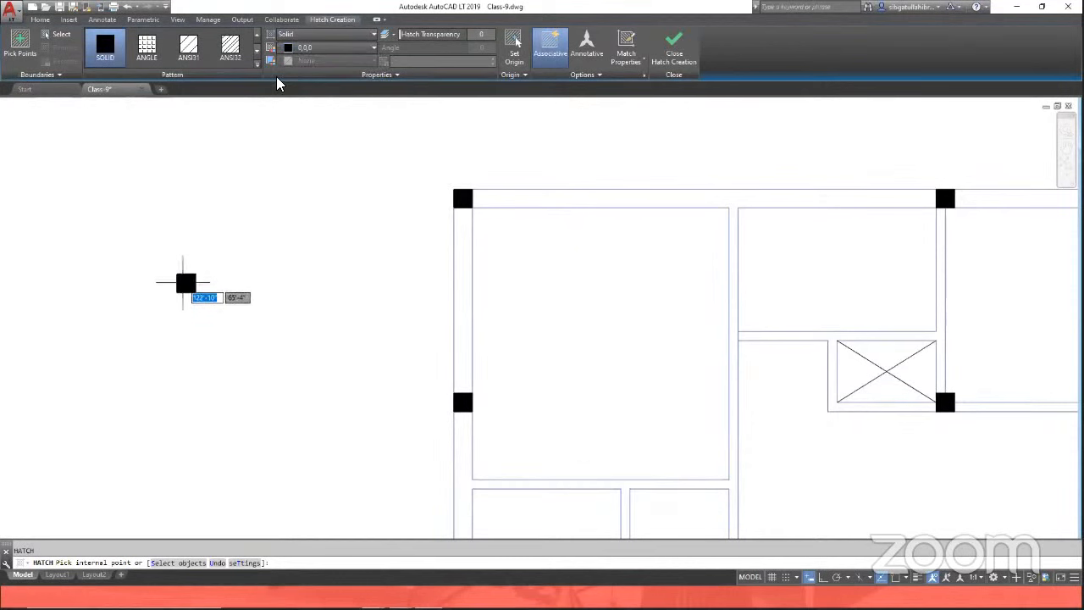
left_click(185, 284)
key("Return")
scroll(177, 296, "up", 2)
scroll(174, 288, "up", 3)
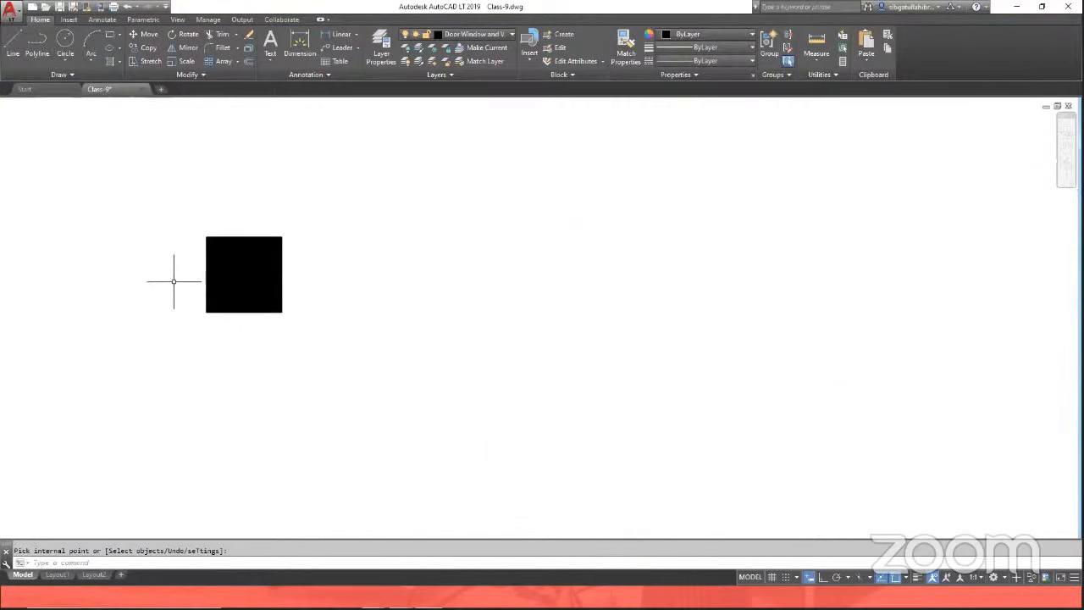
scroll(169, 280, "down", 5)
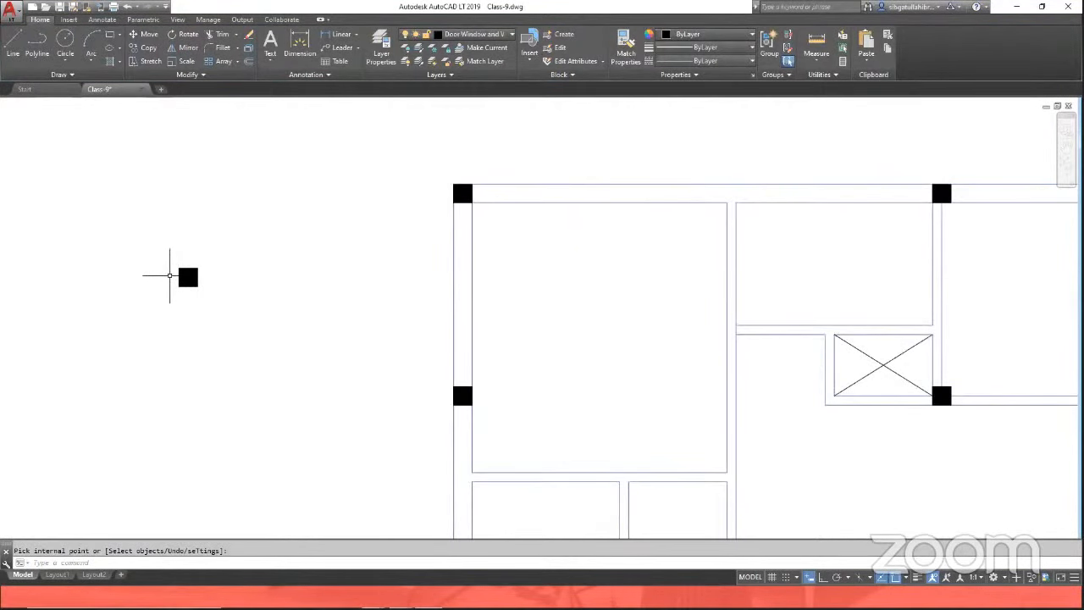